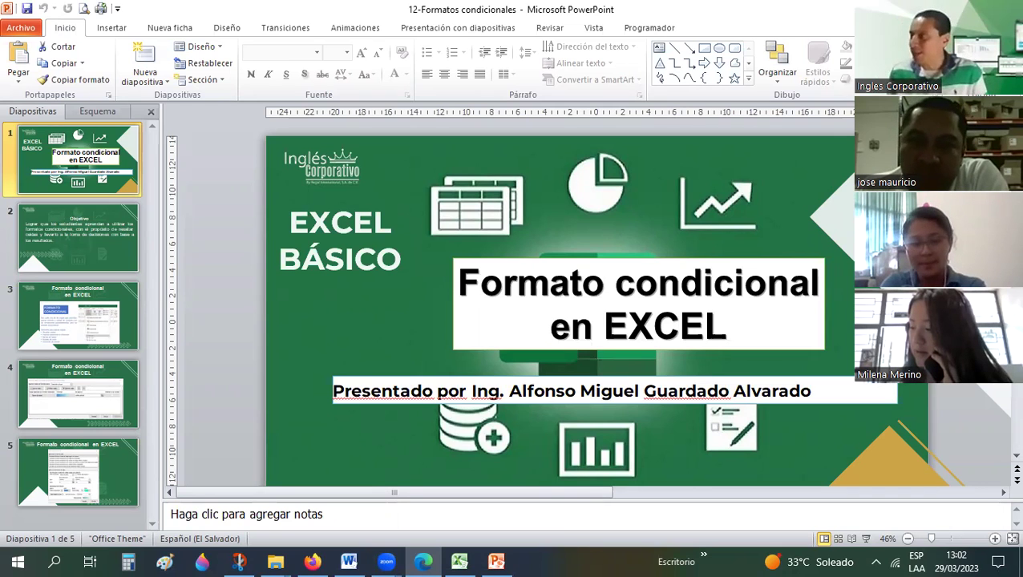
Step: Bring the 04-Excel Básico folder window forward and select the 12-Formatos condicionales-HT file
mouse_move(275, 561)
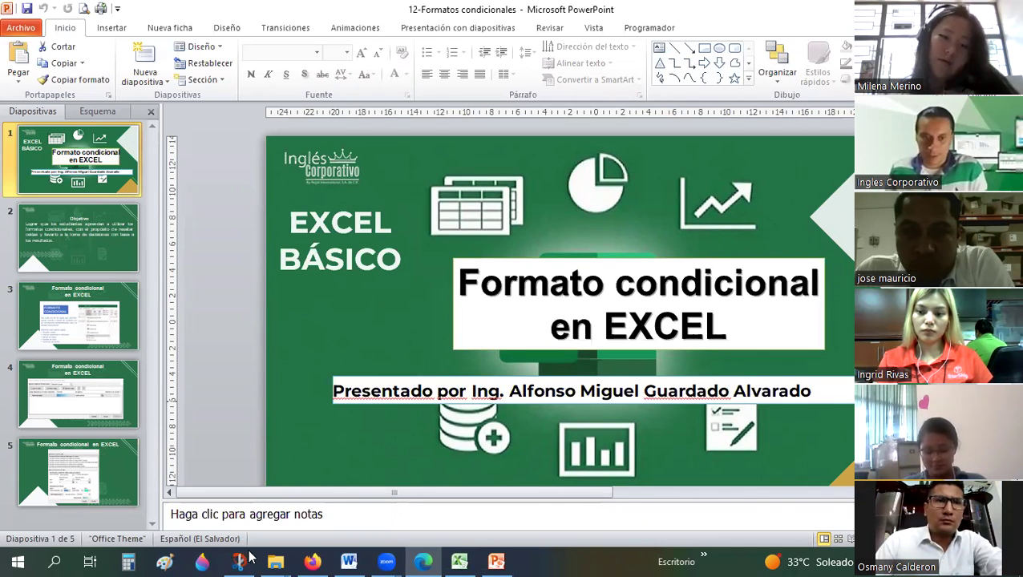
mouse_move(272, 560)
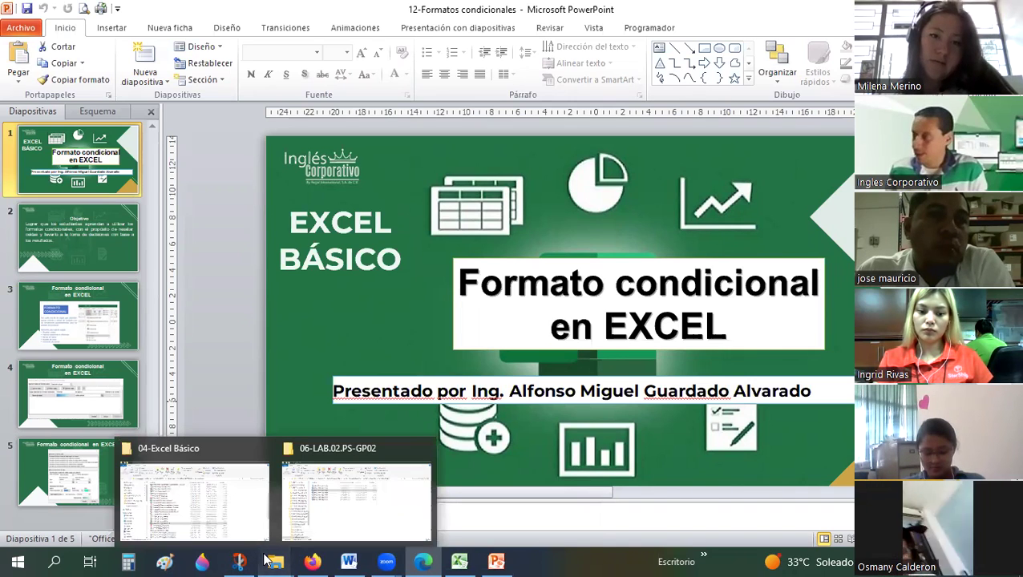
left_click(196, 467)
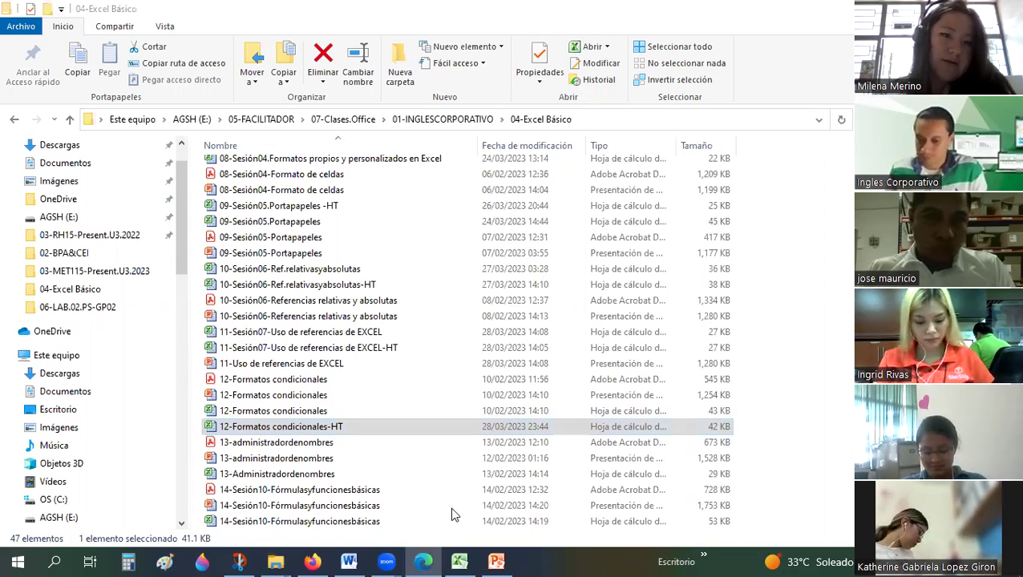
mouse_move(464, 558)
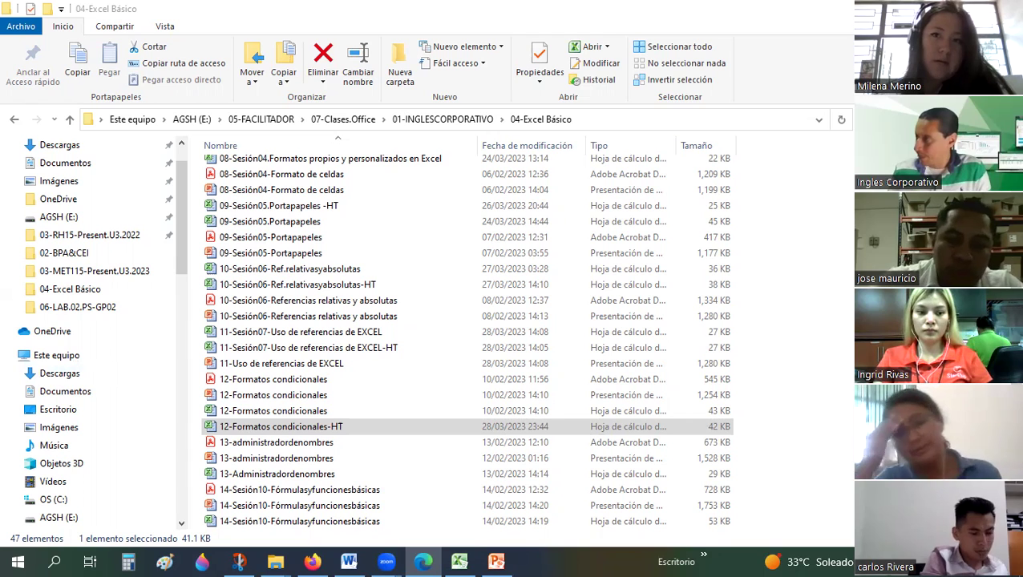
left_click(346, 421)
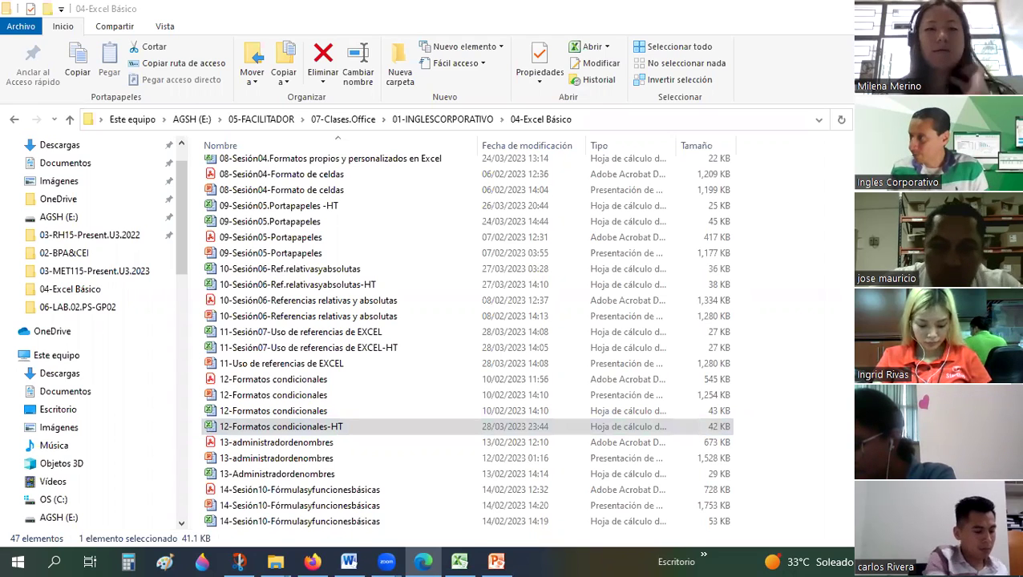
key("alt+Tab")
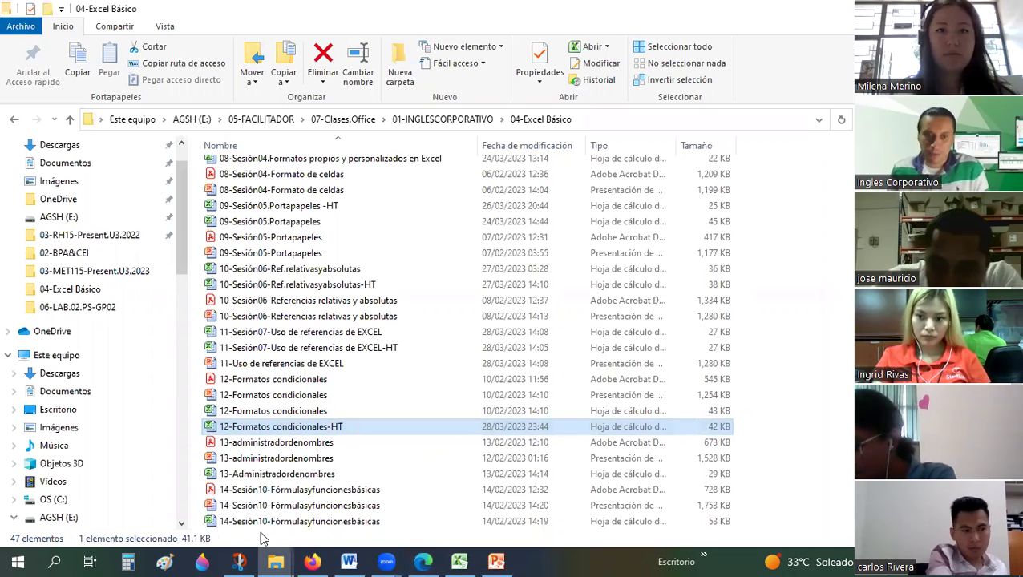
Step: Return to the PowerPoint title slide, then switch toward the Excel workbook
left_click(496, 561)
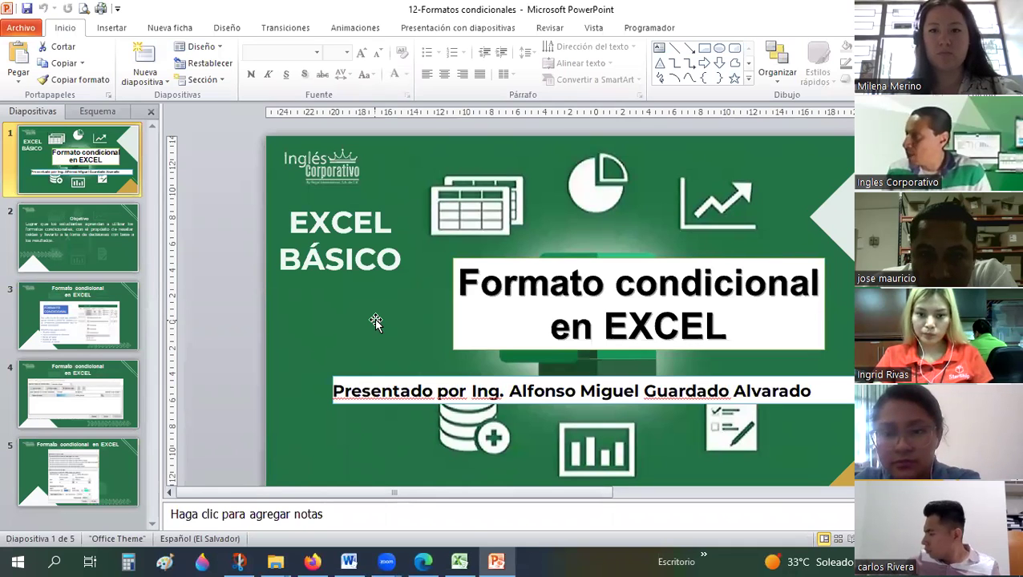
left_click(461, 561)
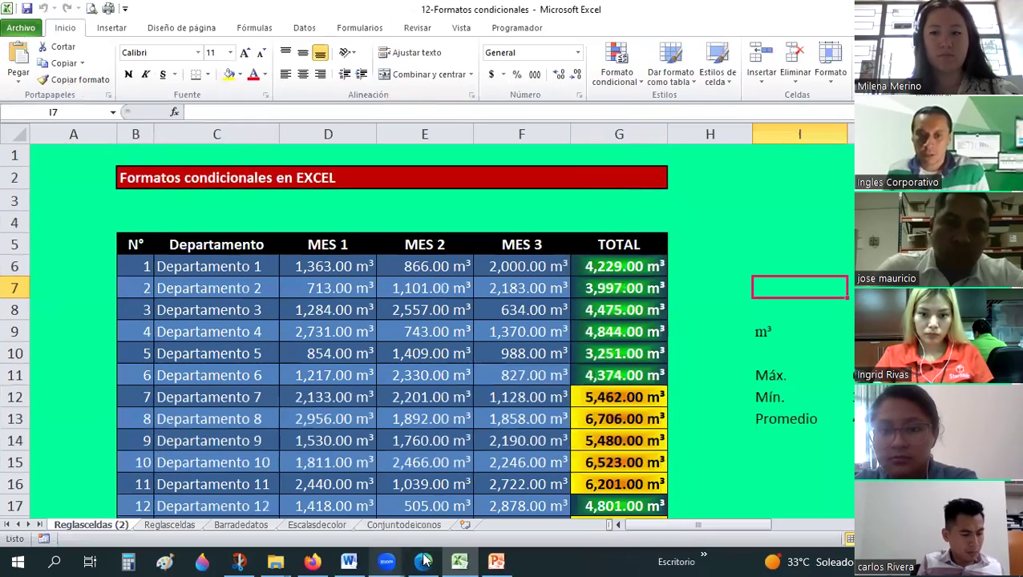
Step: Open 12-Formatos condicionales-HT from the 04-Excel Básico folder and select cell I8
left_click(274, 561)
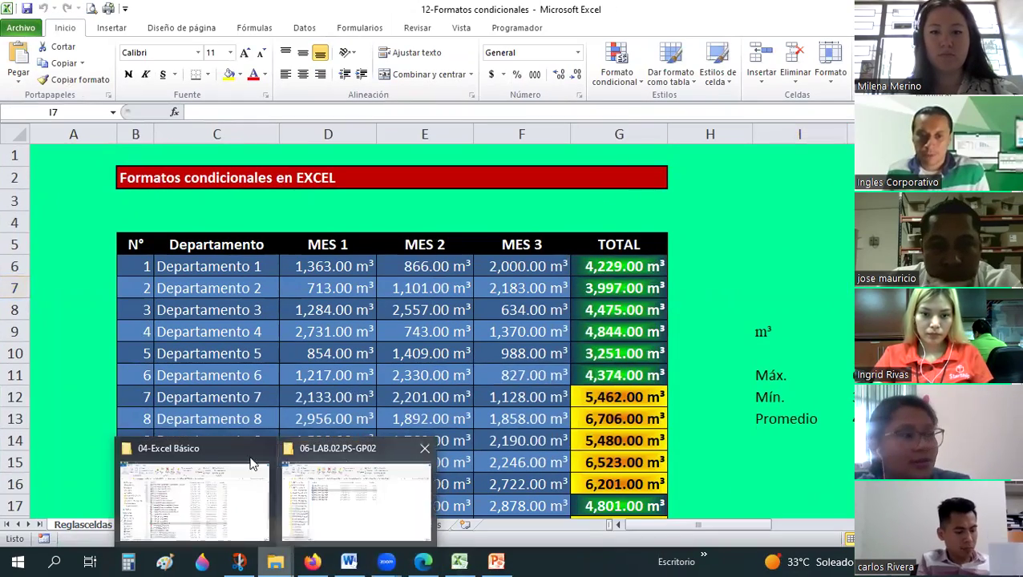
left_click(252, 463)
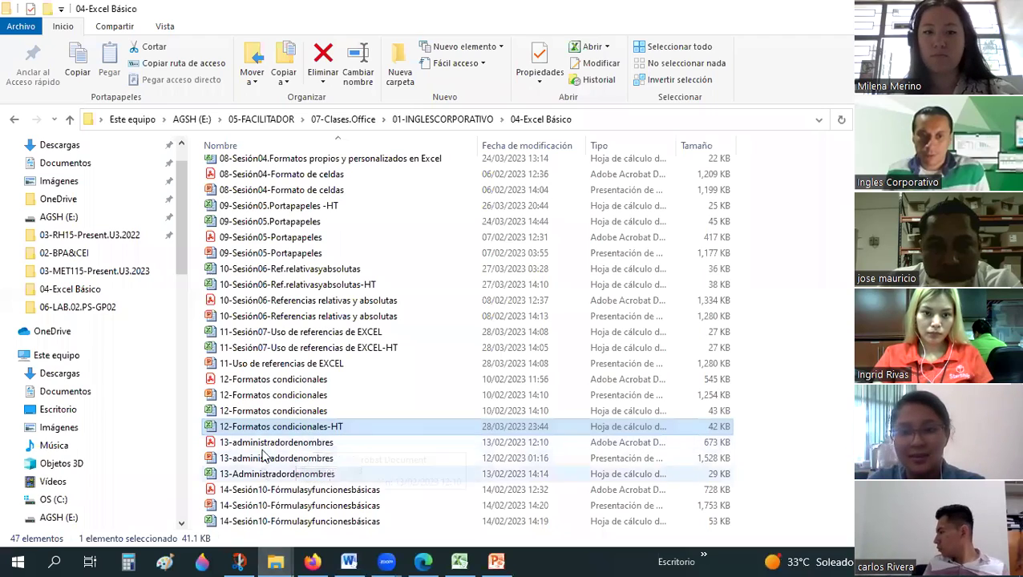
double_click(269, 427)
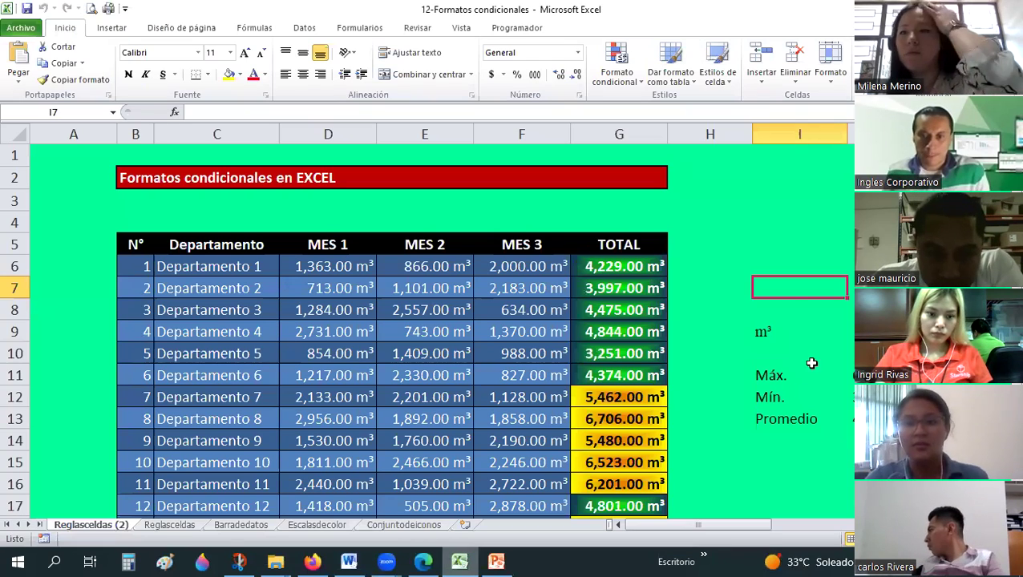
left_click(792, 310)
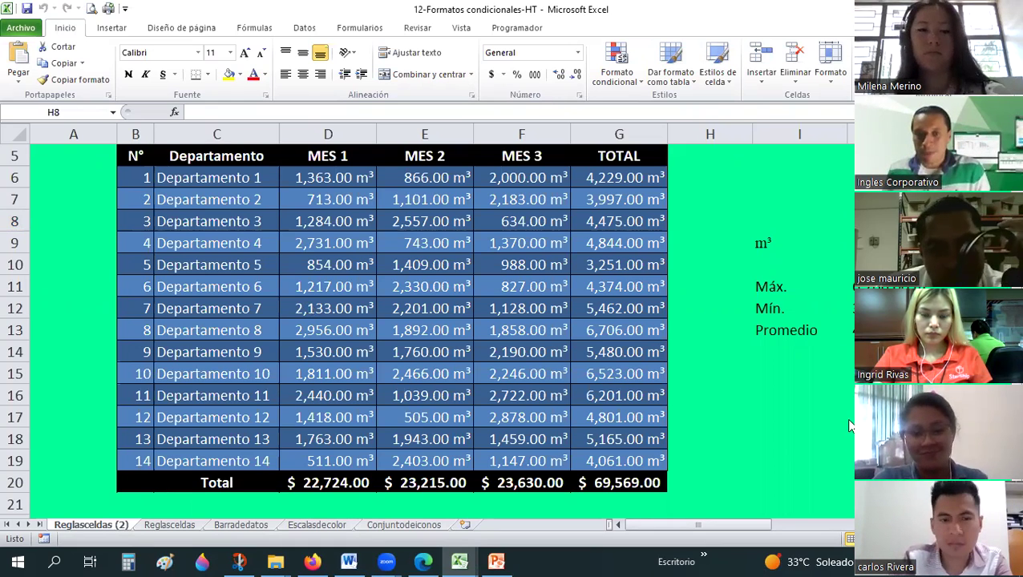
Step: Review the Reglasceldas table's MES 1 and TOTAL values (D6, G6, G8), then return to PowerPoint
left_click(172, 524)
left_click(754, 353)
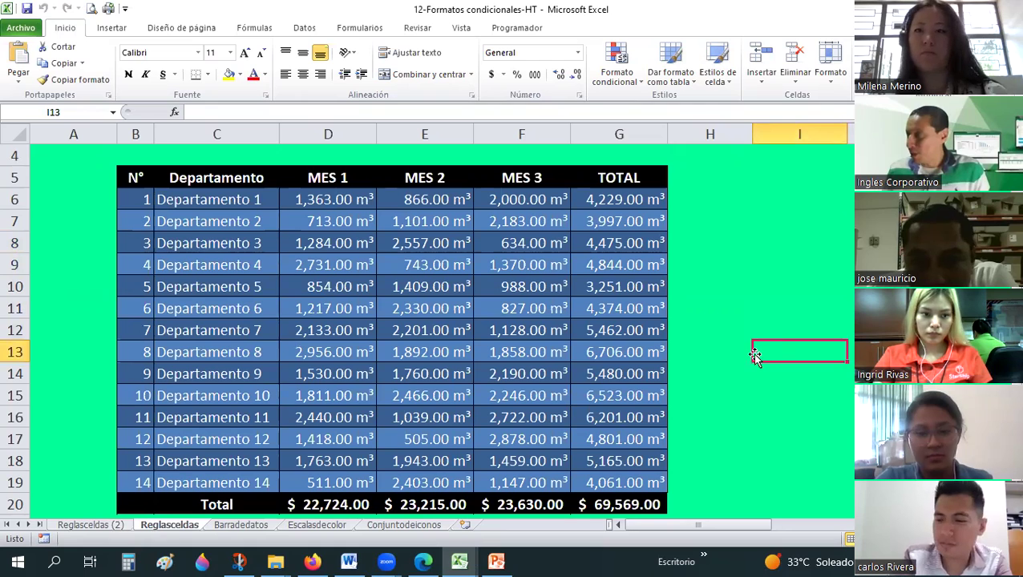
scroll(754, 354, "up", 1)
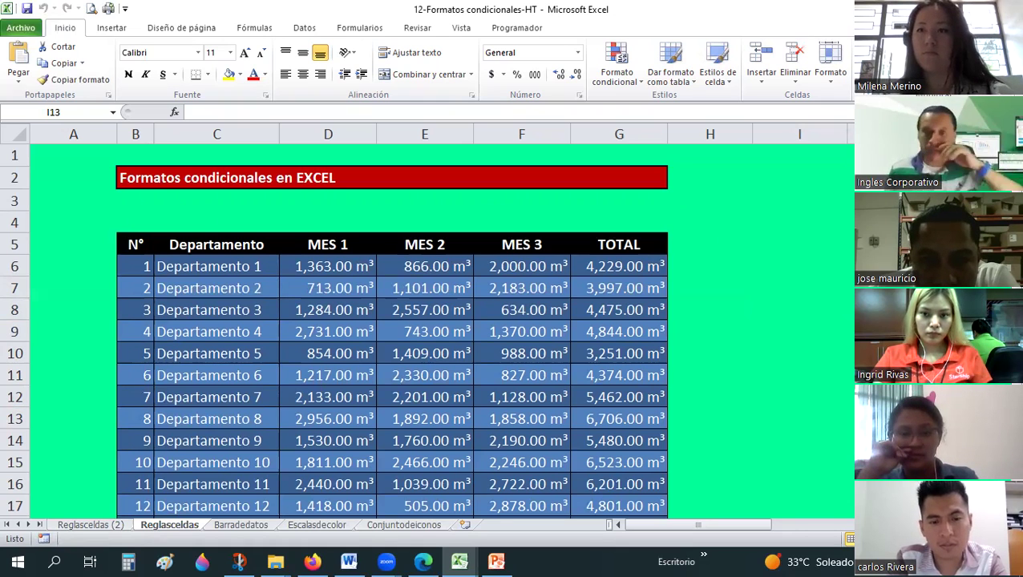
scroll(792, 267, "down", 1)
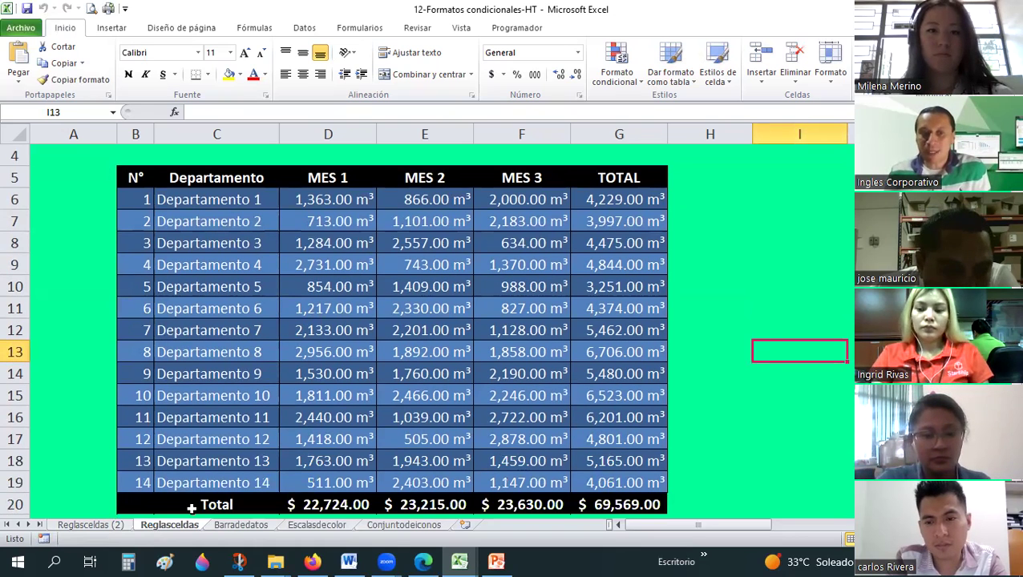
left_click(308, 200)
key("Down")
key("Right")
left_click(608, 207)
left_click(608, 237)
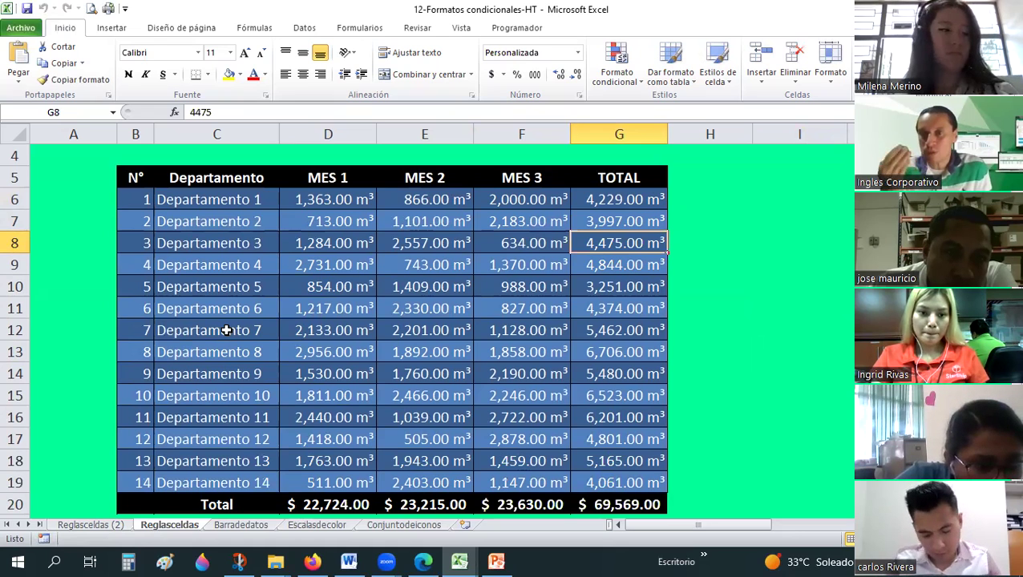
left_click(495, 560)
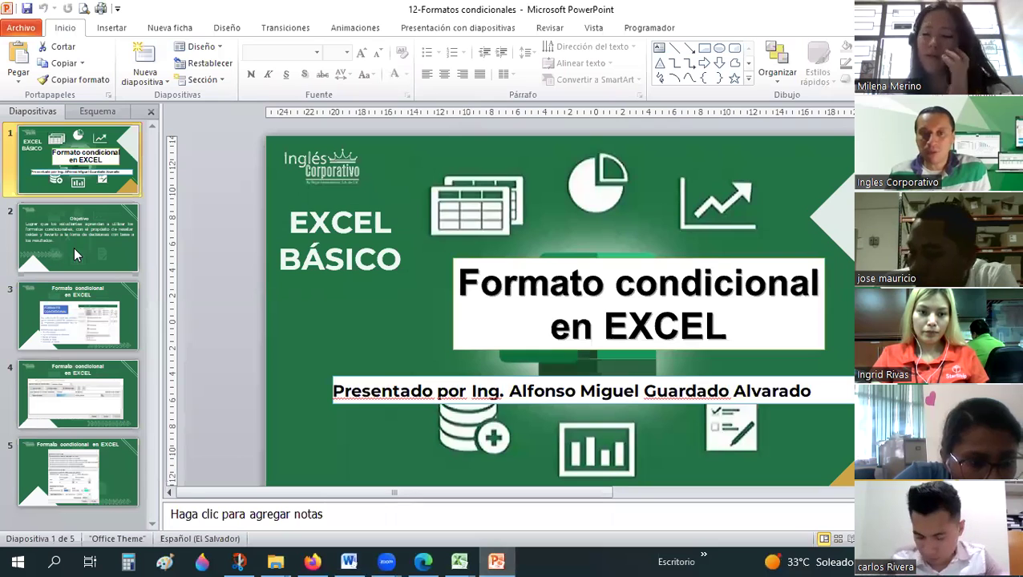
Step: View the Objetivo slide and the conditional formatting rules slide, then switch back to Excel
left_click(74, 255)
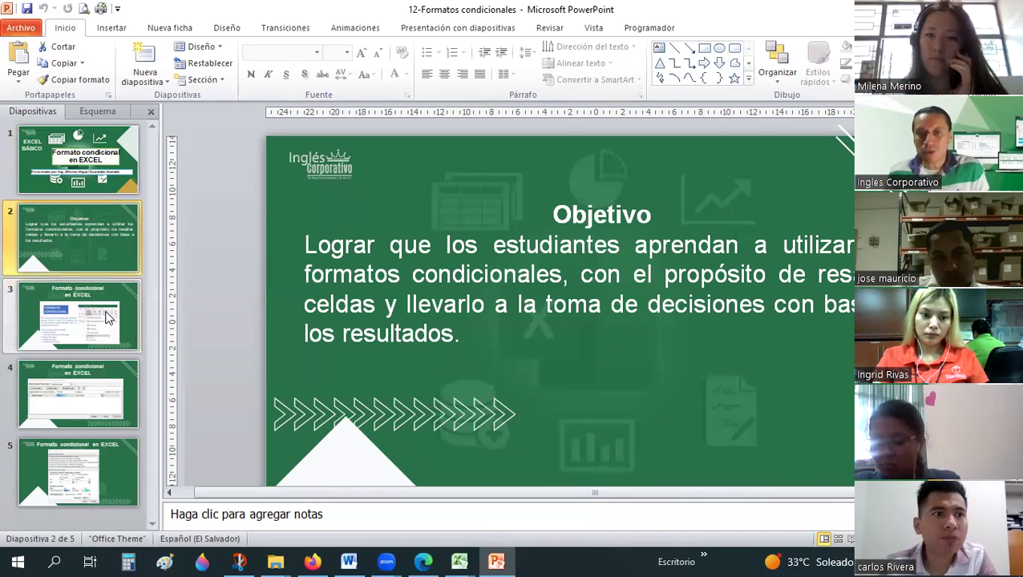
left_click(107, 317)
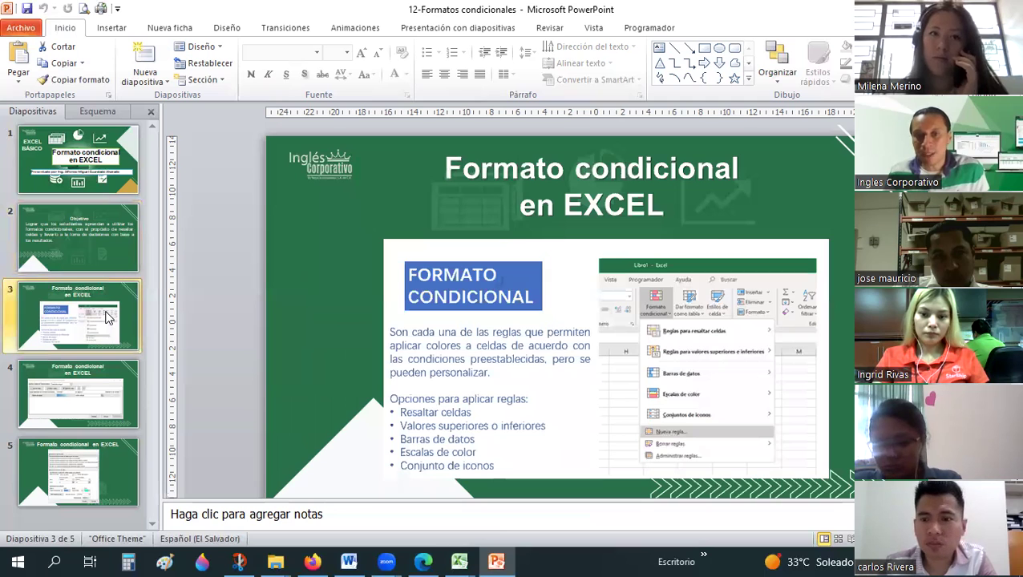
key("alt+Tab")
key("alt+Tab")
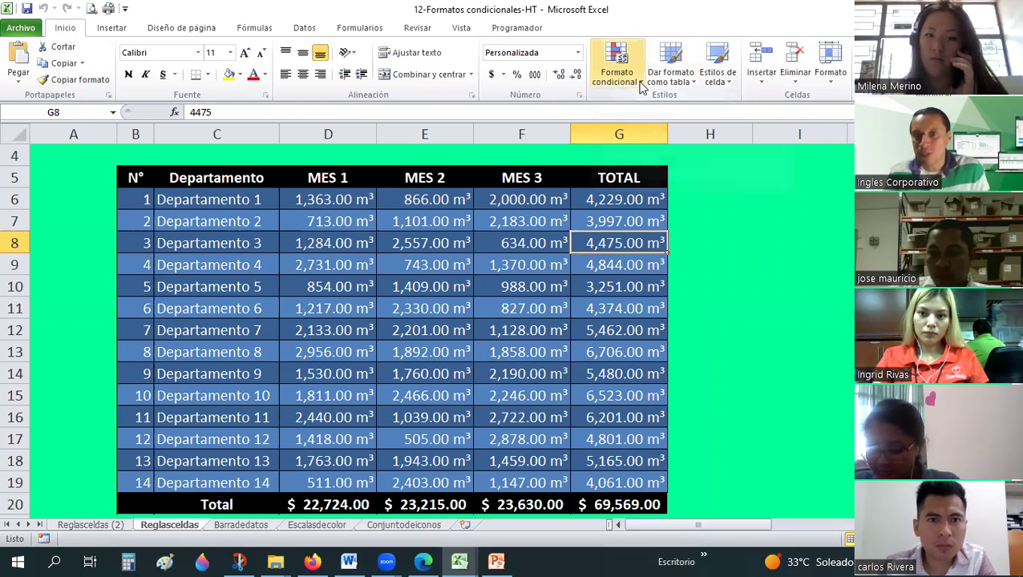
Step: Browse the Formato condicional rule types (Barras de datos, Reglas superiores, Conjuntos de iconos) without applying any
left_click(639, 81)
mouse_move(629, 110)
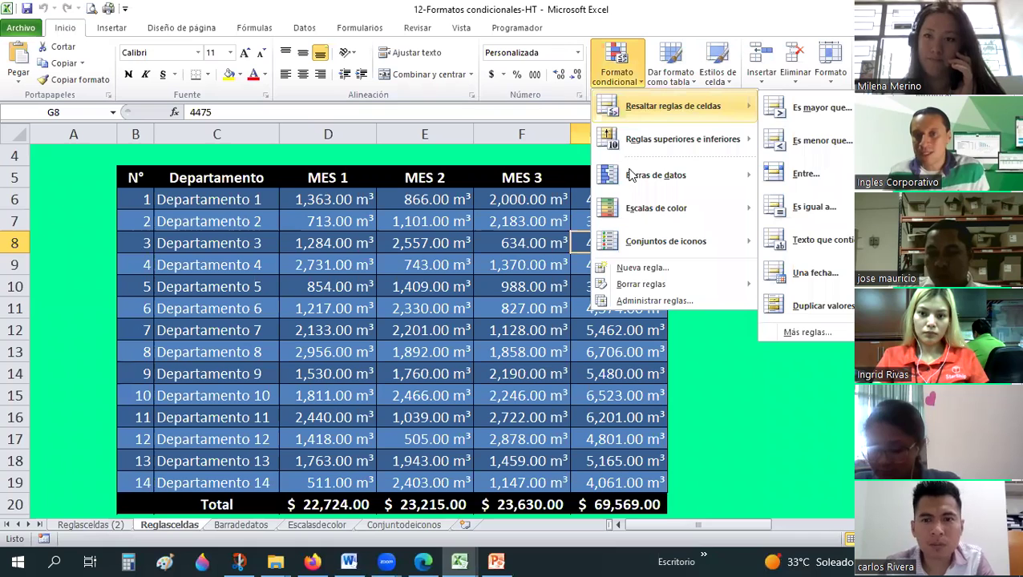
mouse_move(634, 207)
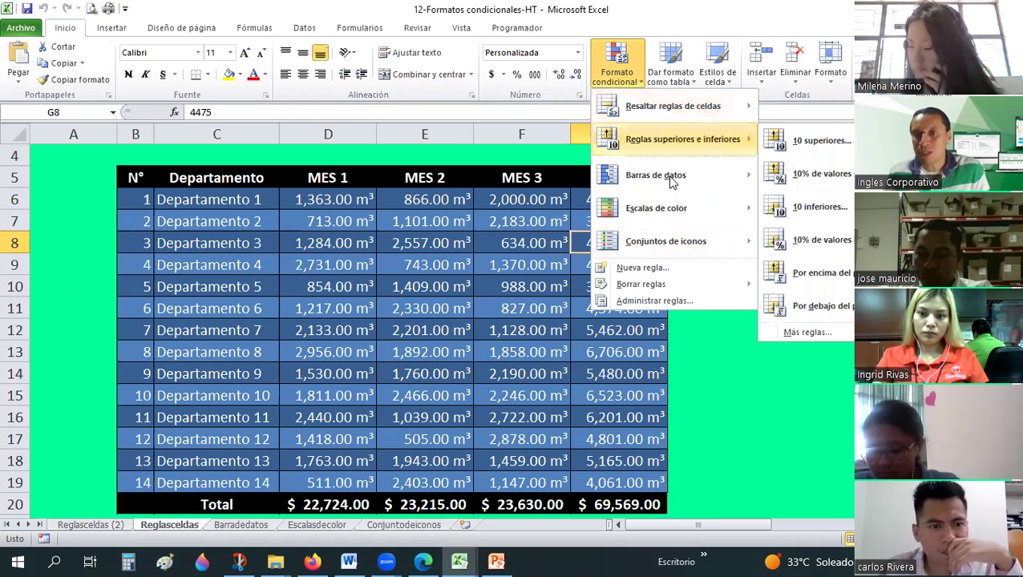
mouse_move(672, 181)
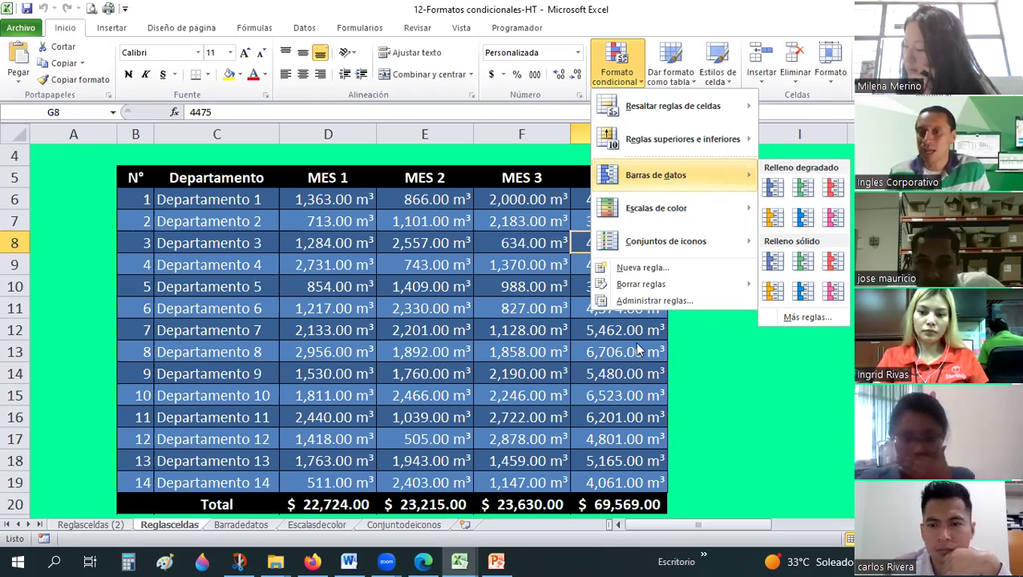
left_click(706, 353)
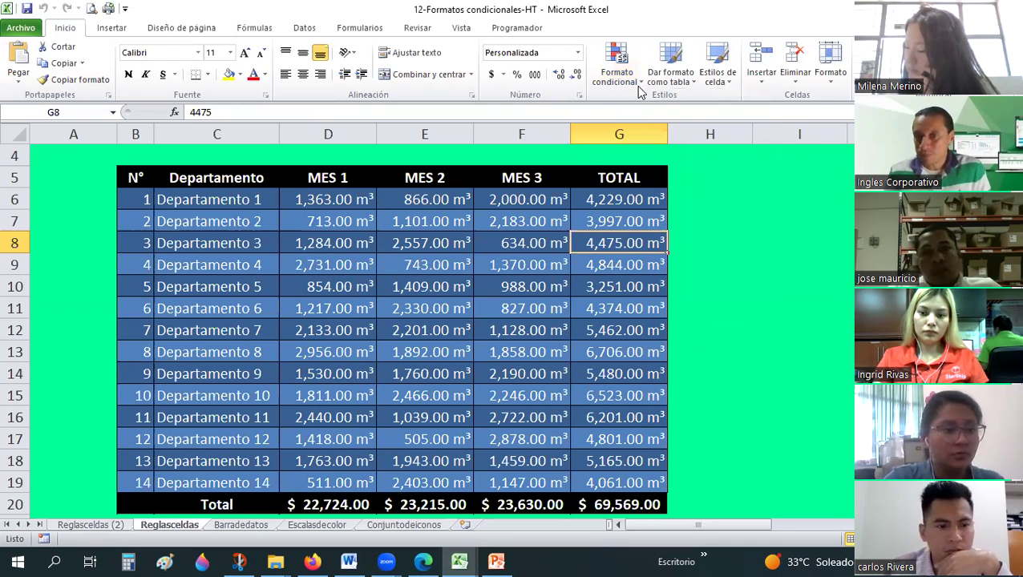
left_click(615, 72)
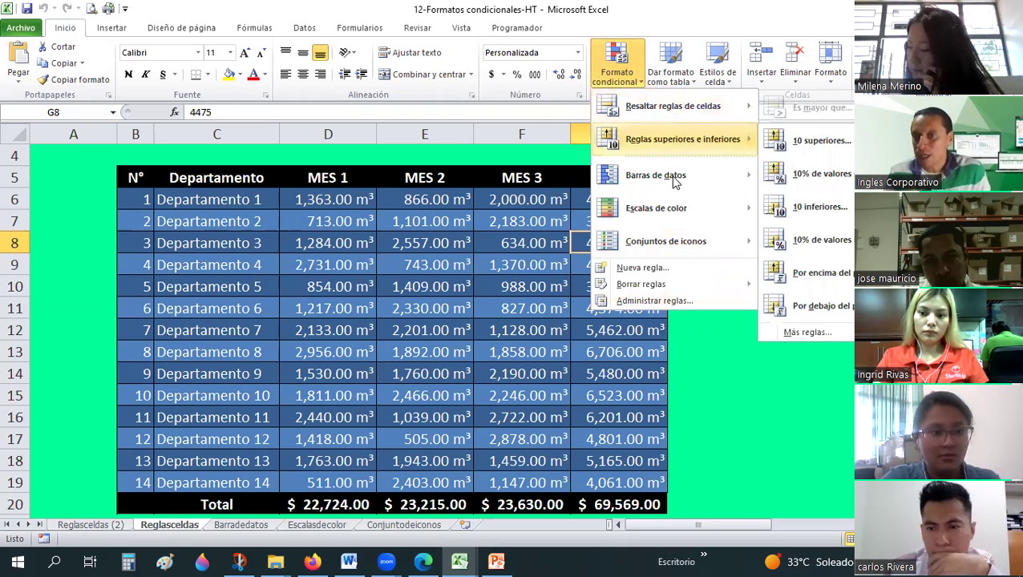
mouse_move(671, 250)
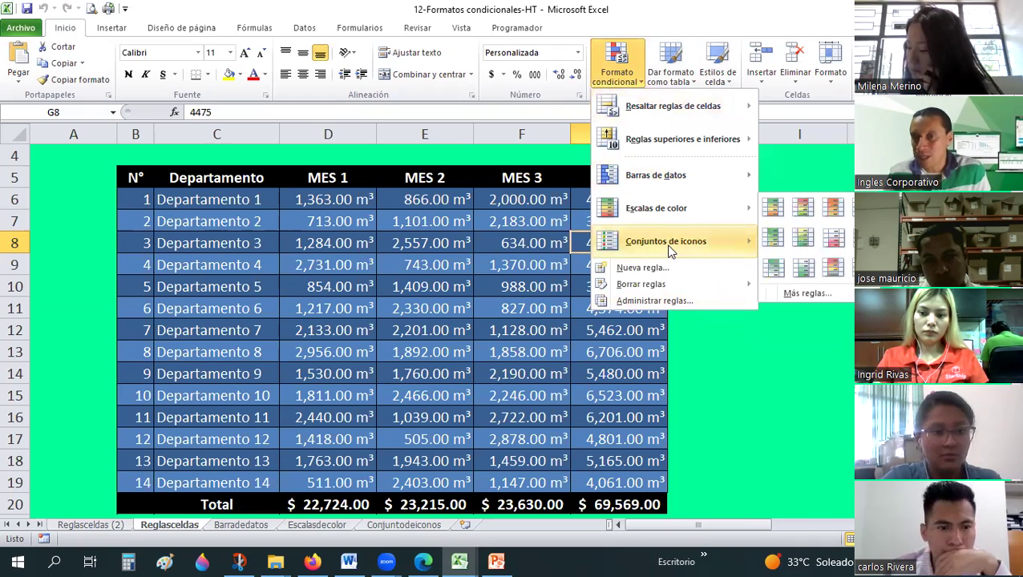
mouse_move(712, 120)
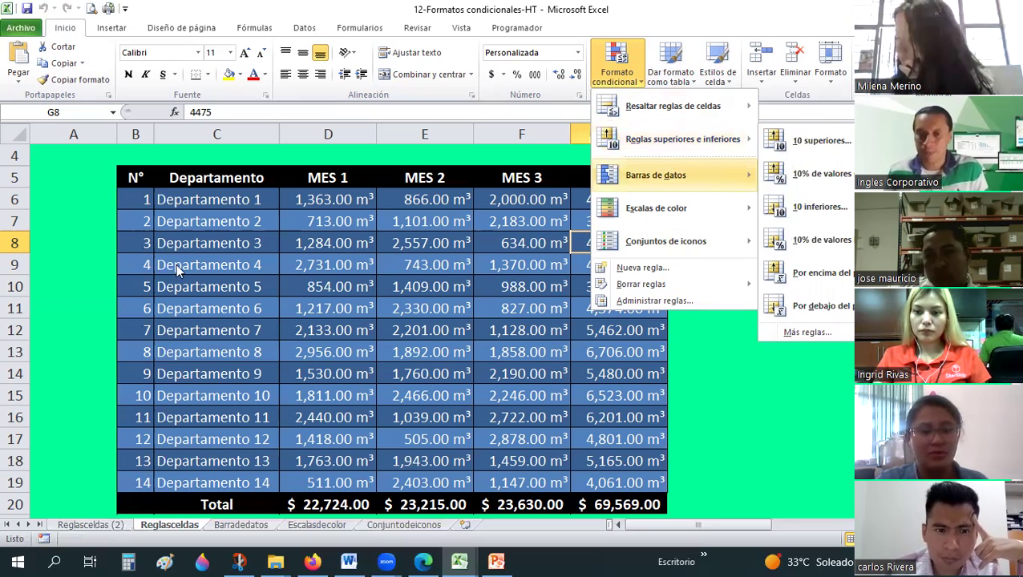
left_click(724, 360)
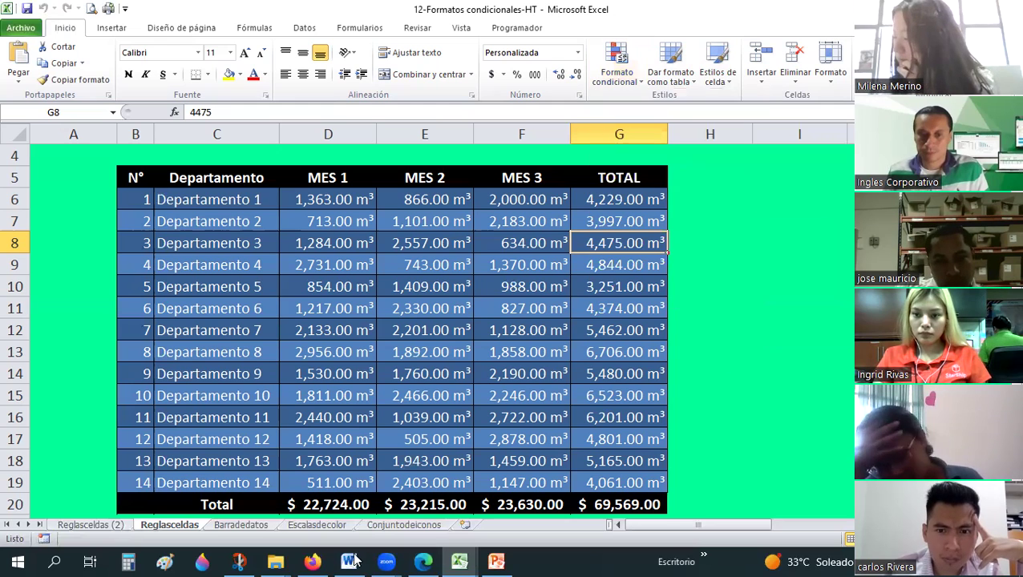
Step: Flip between slide 4's rules-manager screenshot and slide 3, ending on slide 3, then return to Excel
left_click(496, 561)
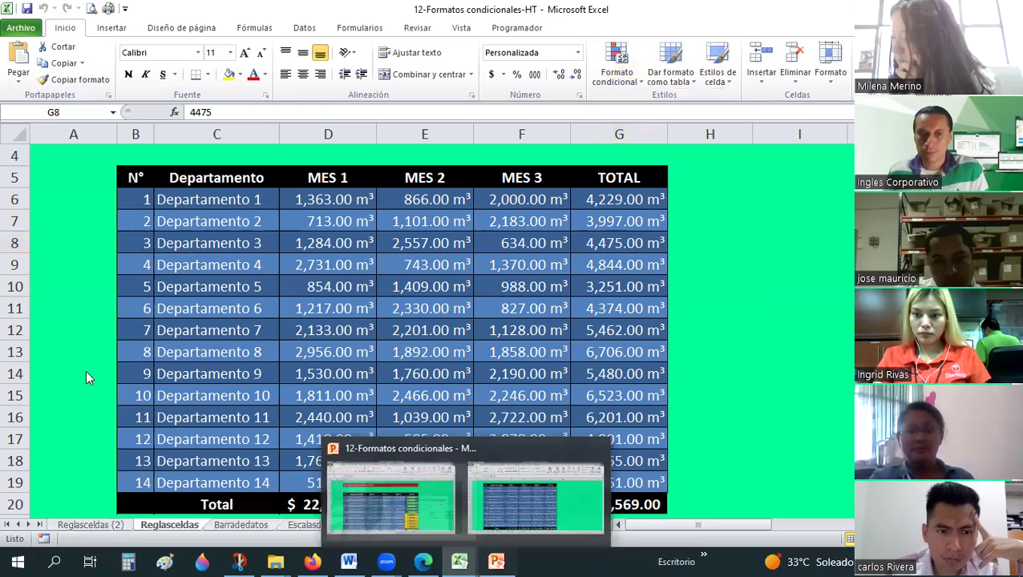
left_click(70, 370)
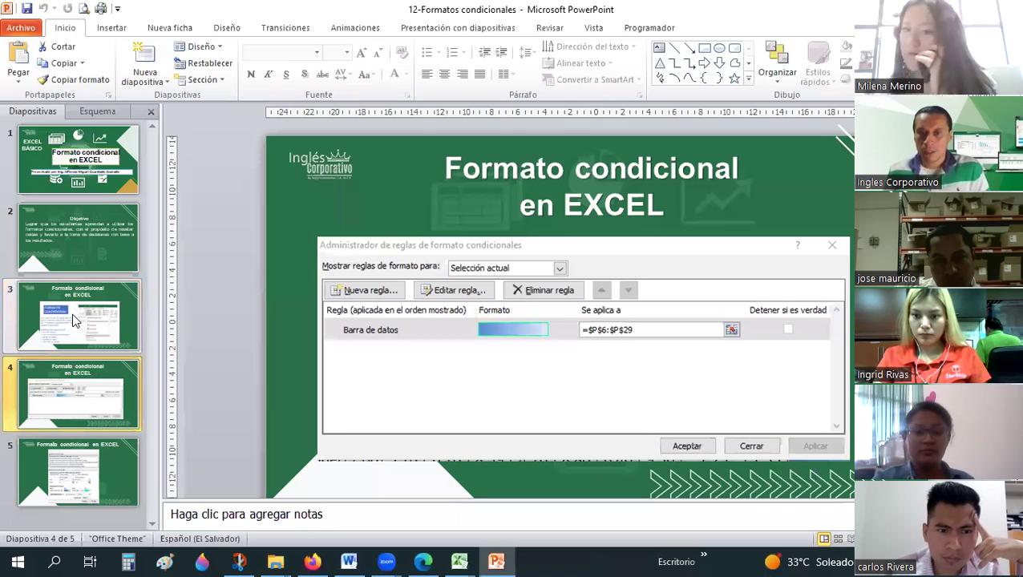
left_click(72, 321)
left_click(69, 367)
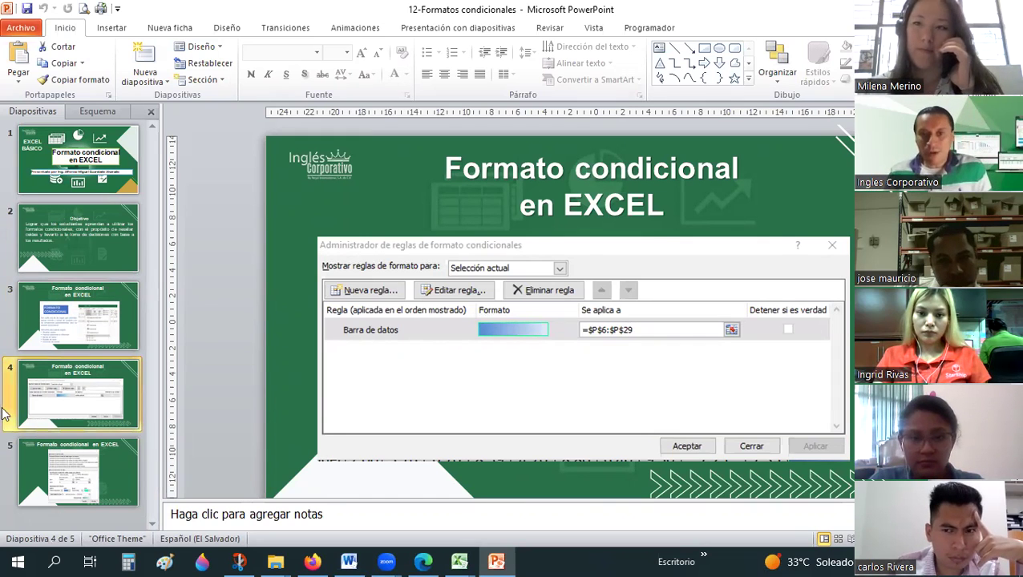
left_click(77, 316)
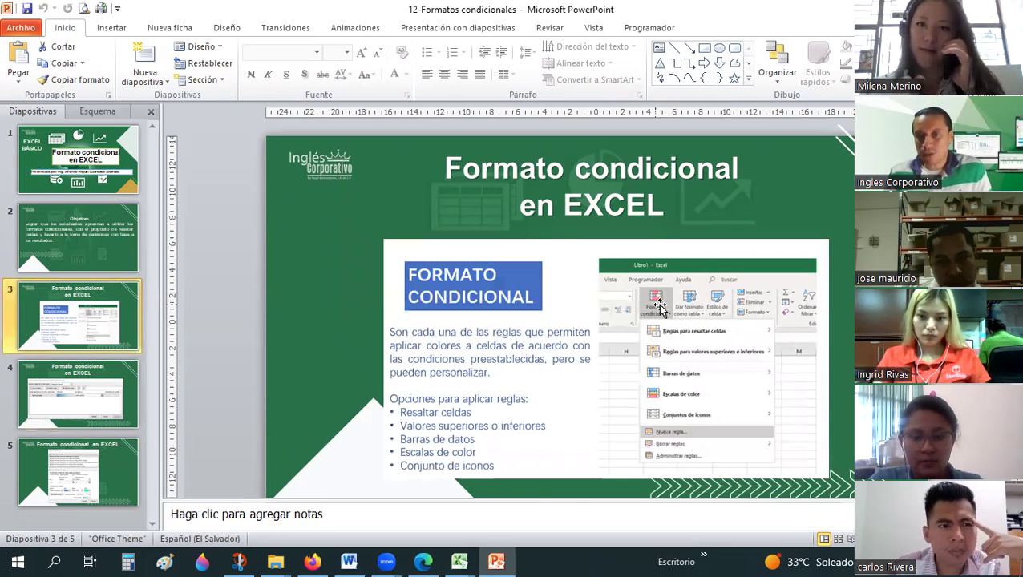
key("alt+Tab")
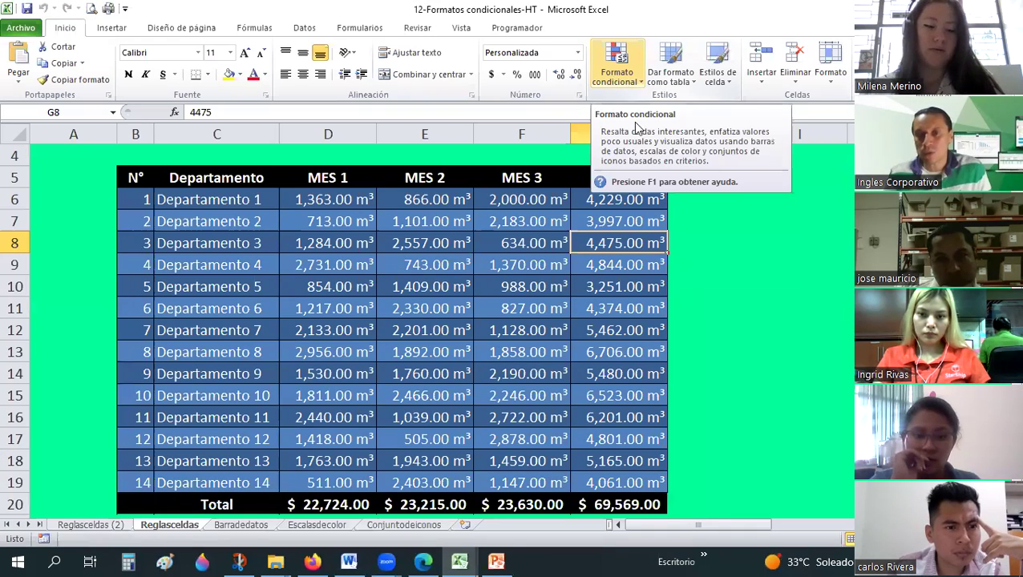
Step: Return to PowerPoint and show slide 4 with the Barra de datos rules-manager screenshot
key("alt+Tab")
left_click(109, 412)
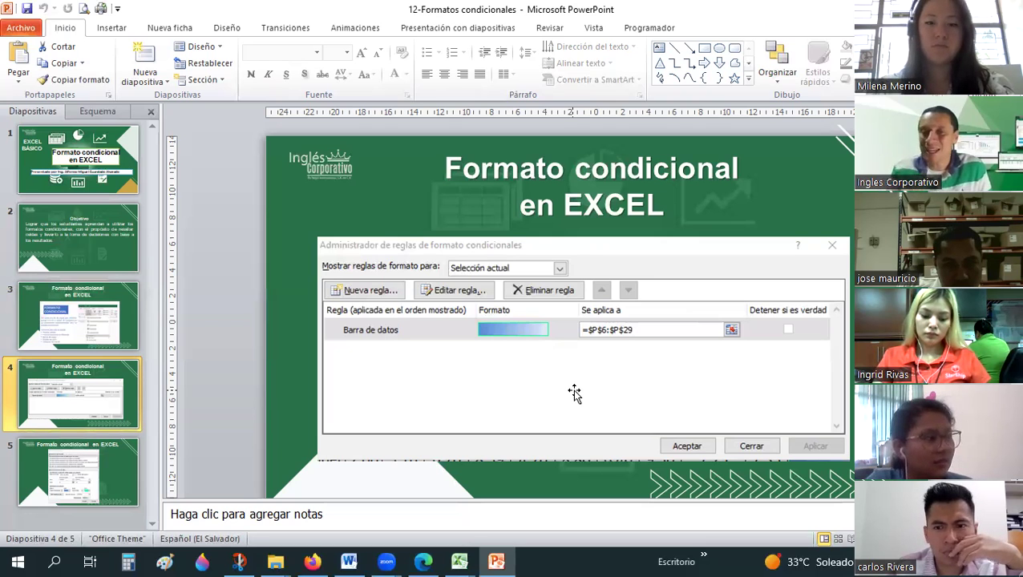
Step: On slide 5, resize and reposition the Editar regla de formato screenshot so it fits the slide
left_click(128, 475)
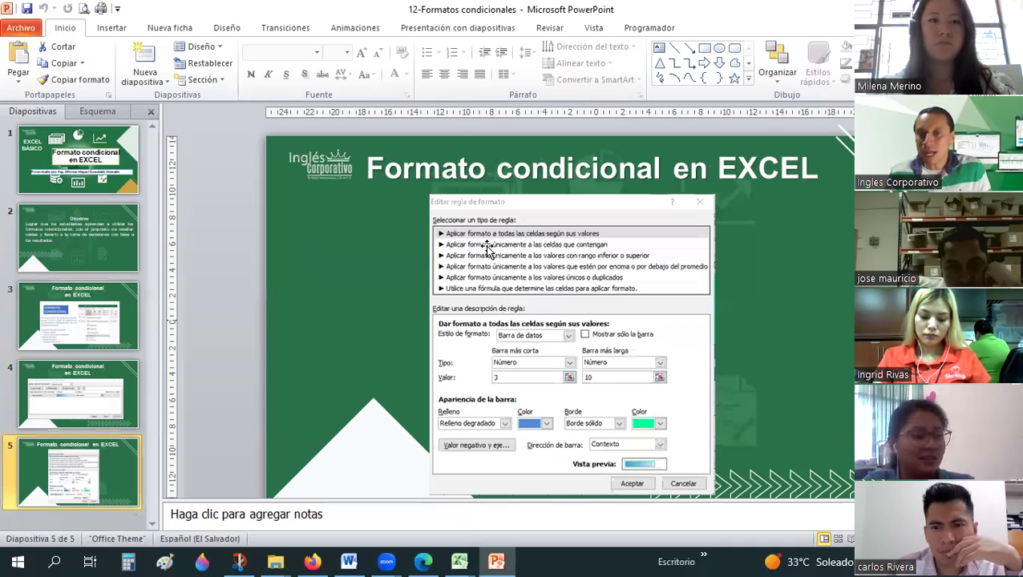
left_click(704, 218)
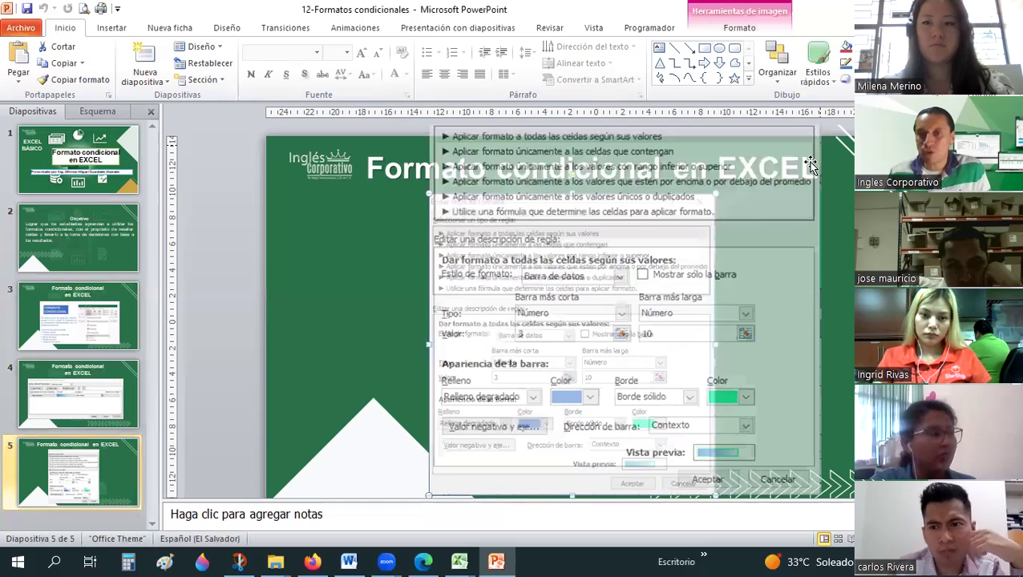
left_click_drag(809, 164, 811, 165)
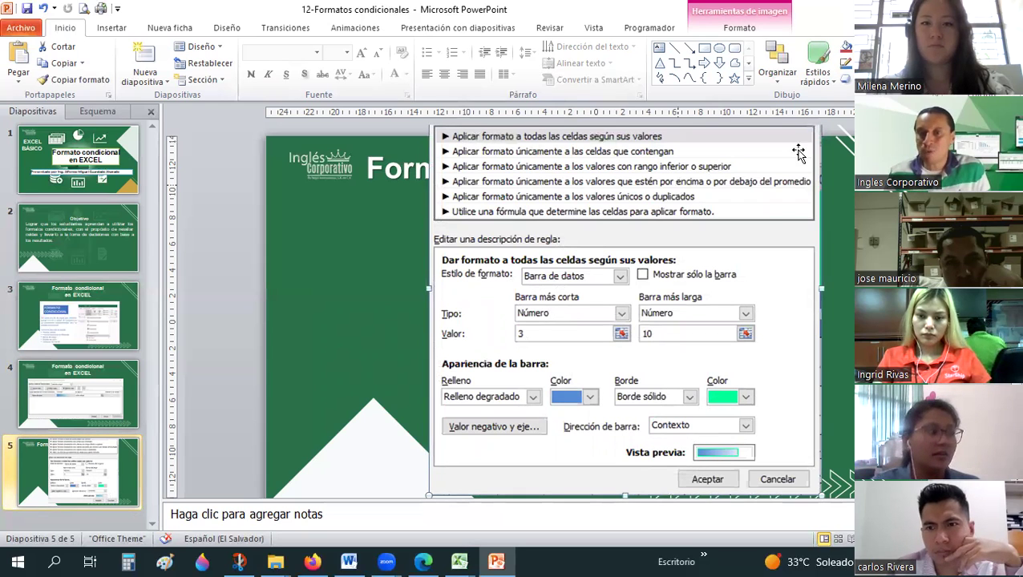
mouse_move(798, 152)
left_mouse_down()
mouse_move(799, 170)
mouse_move(813, 141)
mouse_move(722, 218)
left_mouse_up()
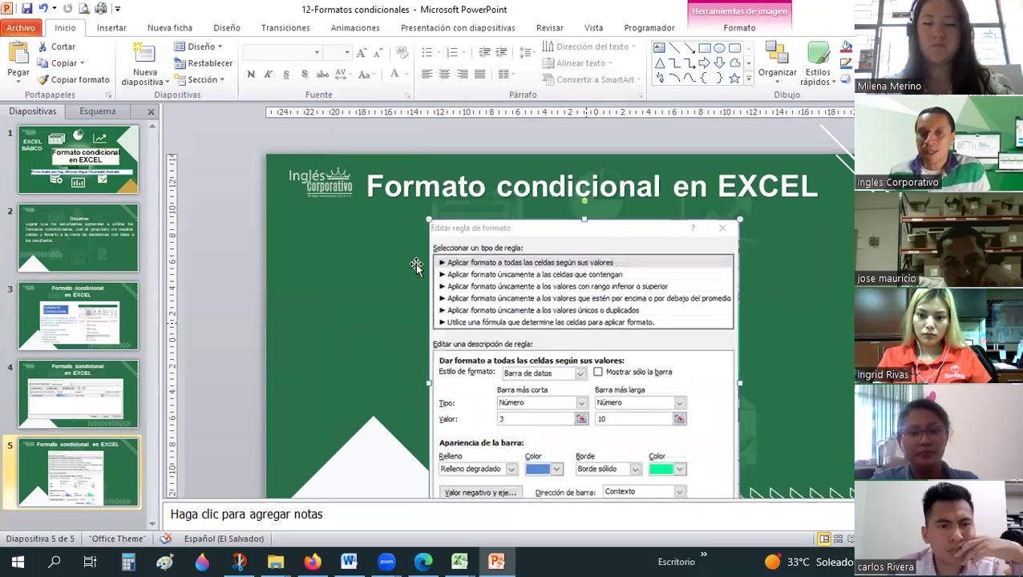
left_click_drag(416, 266, 437, 253)
left_click(110, 445)
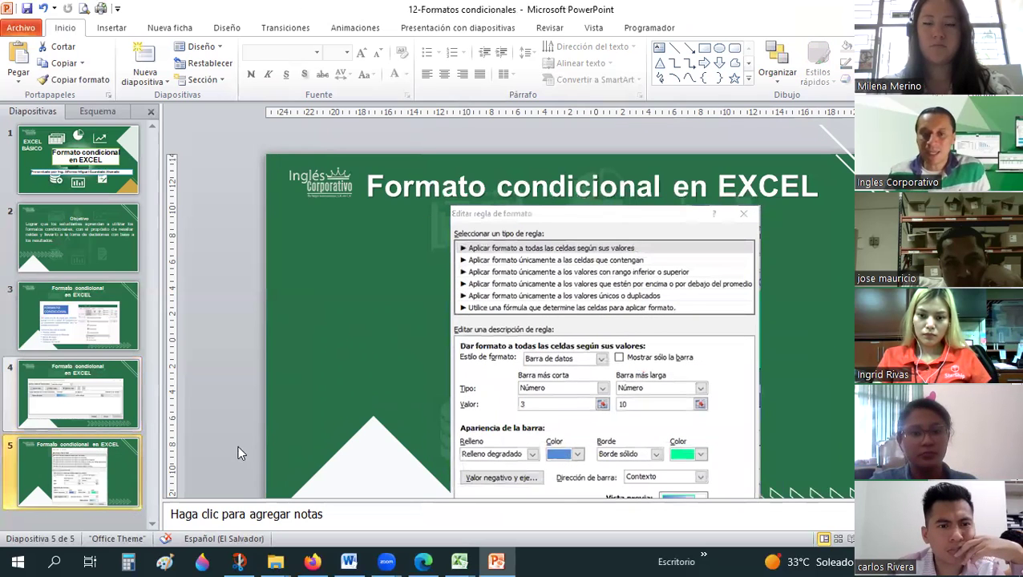
left_click(672, 365)
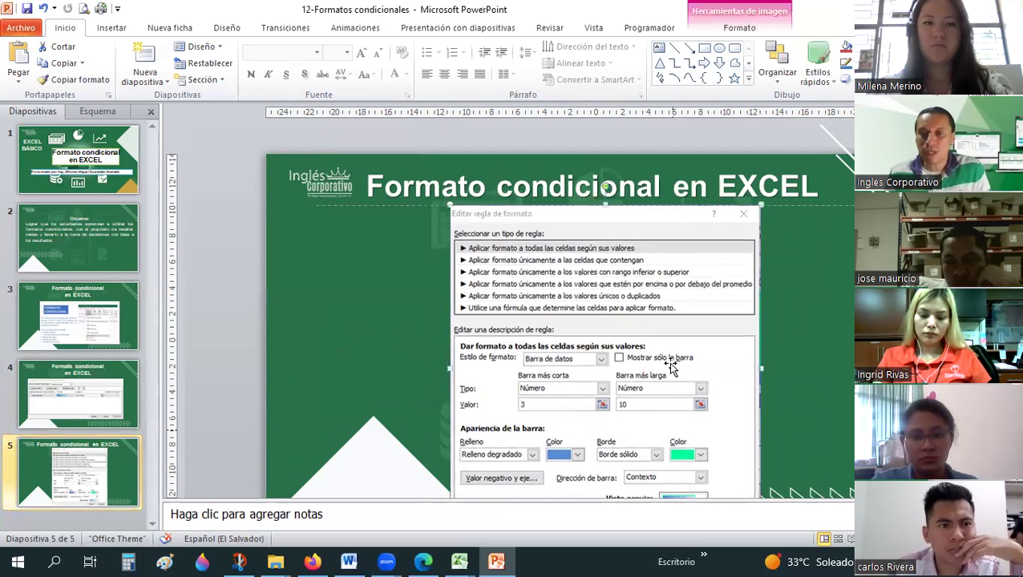
left_click_drag(671, 364, 671, 275)
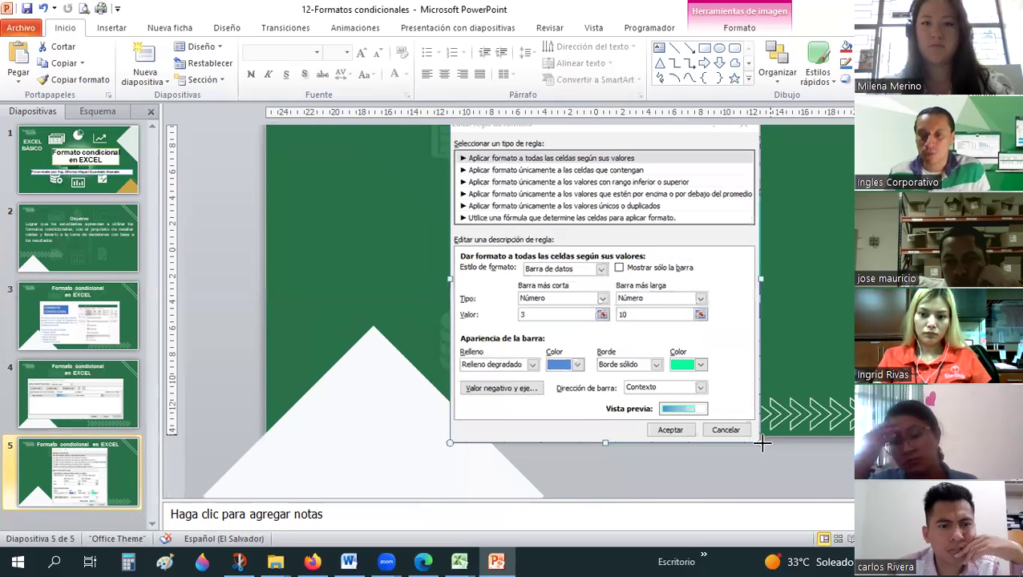
left_click_drag(761, 442, 734, 416)
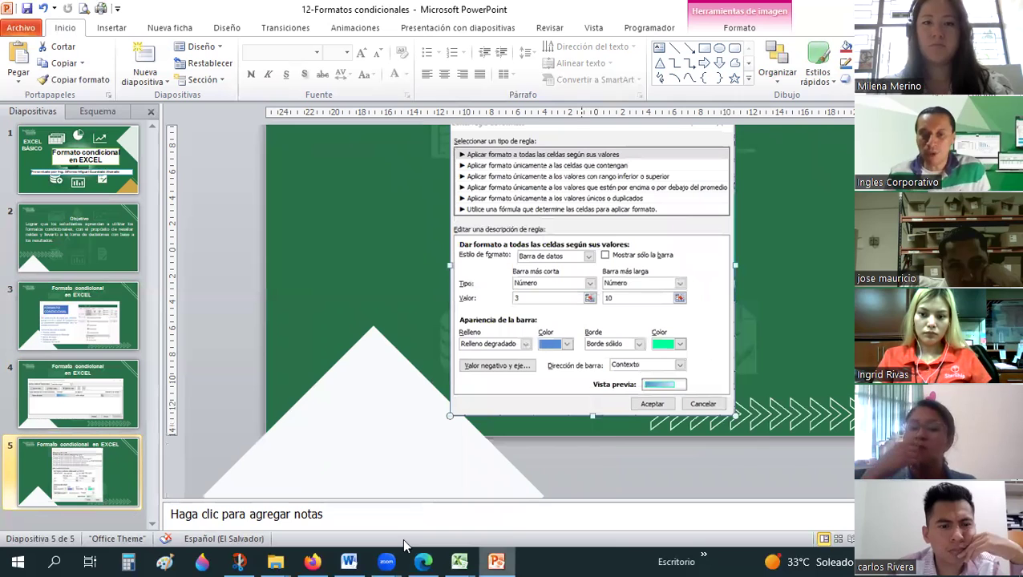
mouse_move(460, 562)
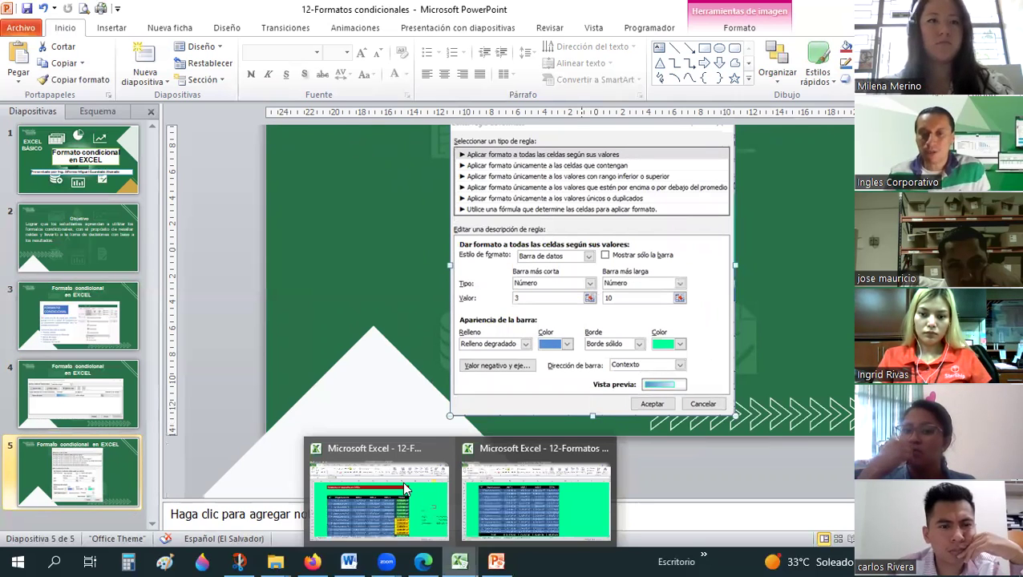
key("alt+Tab")
key("alt+Tab")
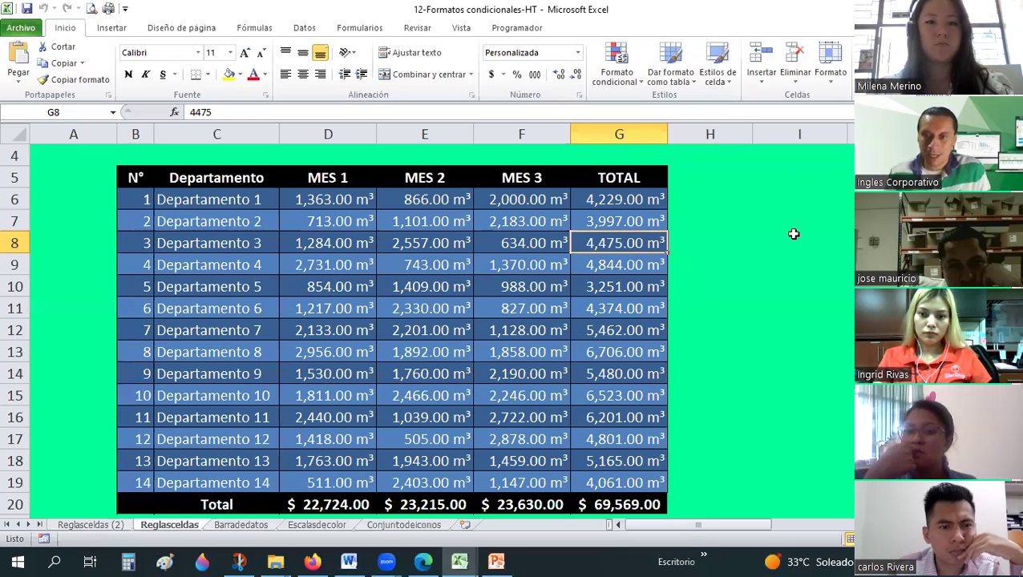
Step: Move off the TOTAL column to an empty cell and switch to the Reglasceldas (2) sheet
left_click(793, 234)
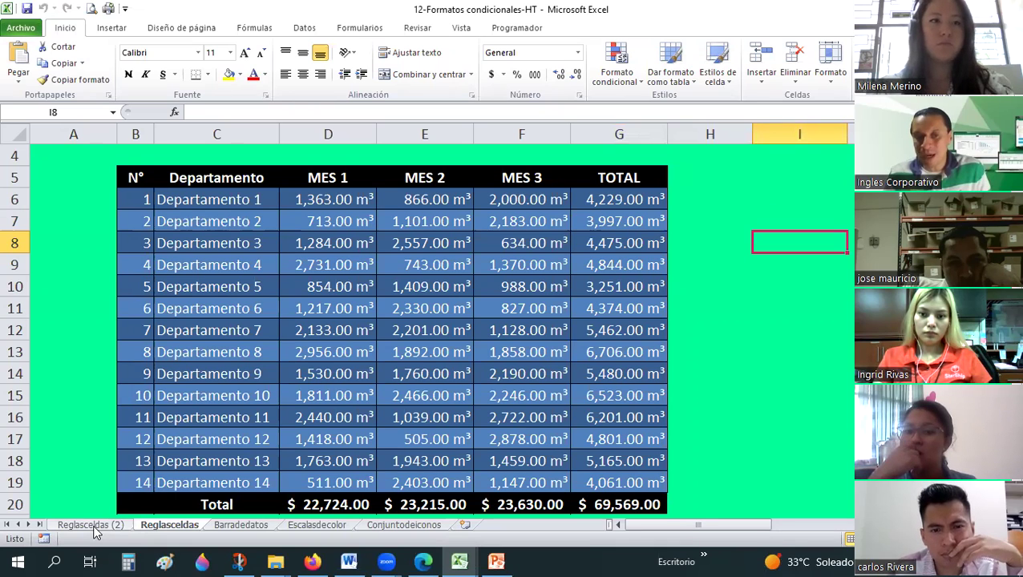
left_click(94, 527)
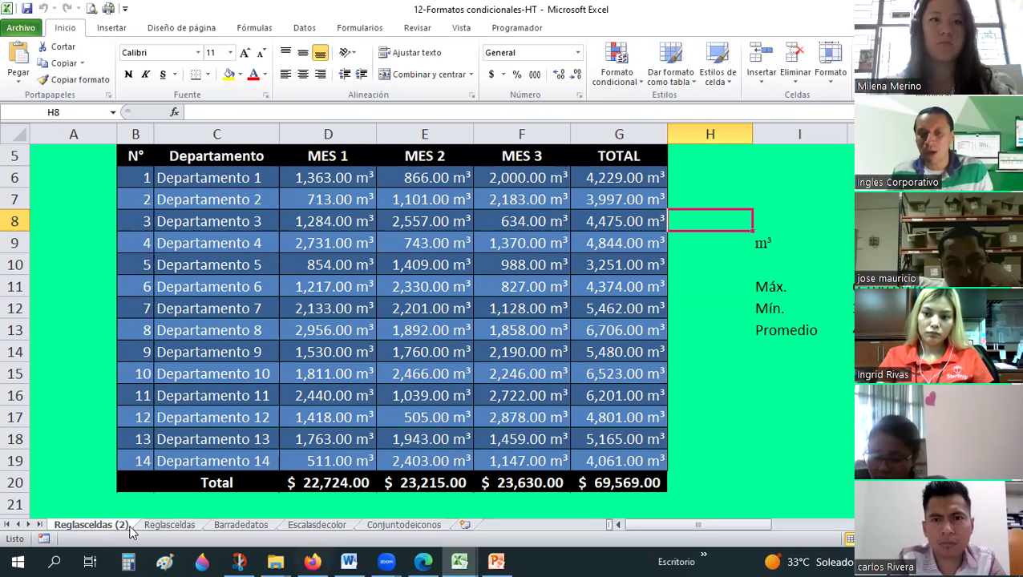
left_click(632, 280)
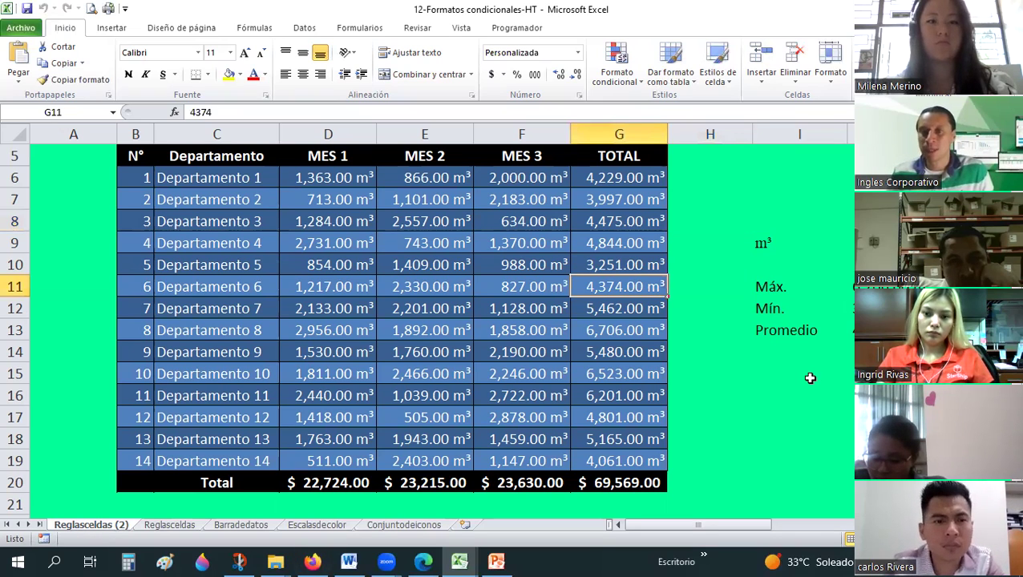
scroll(809, 378, "down", 1)
scroll(810, 377, "up", 1)
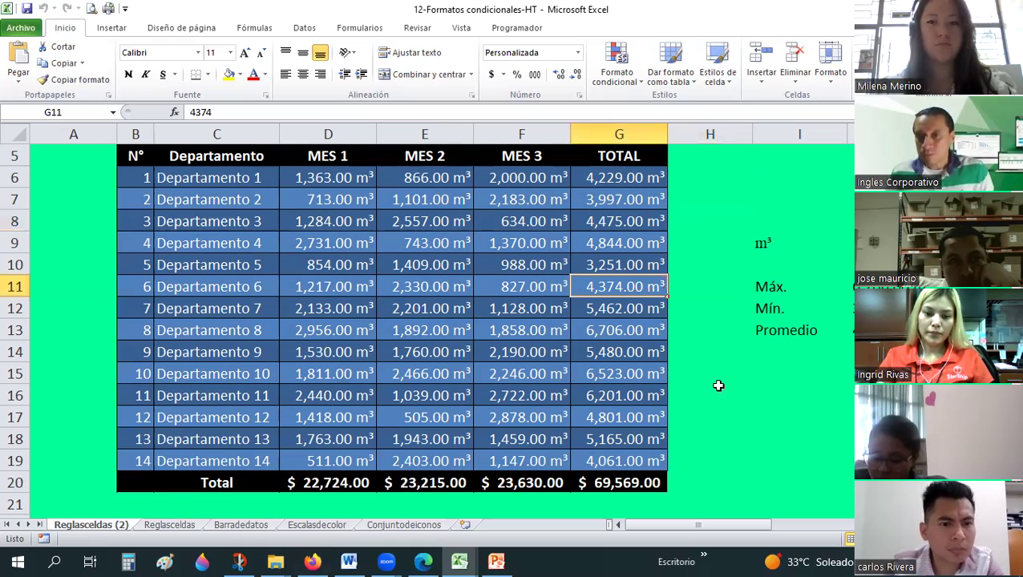
left_click_drag(599, 177, 630, 459)
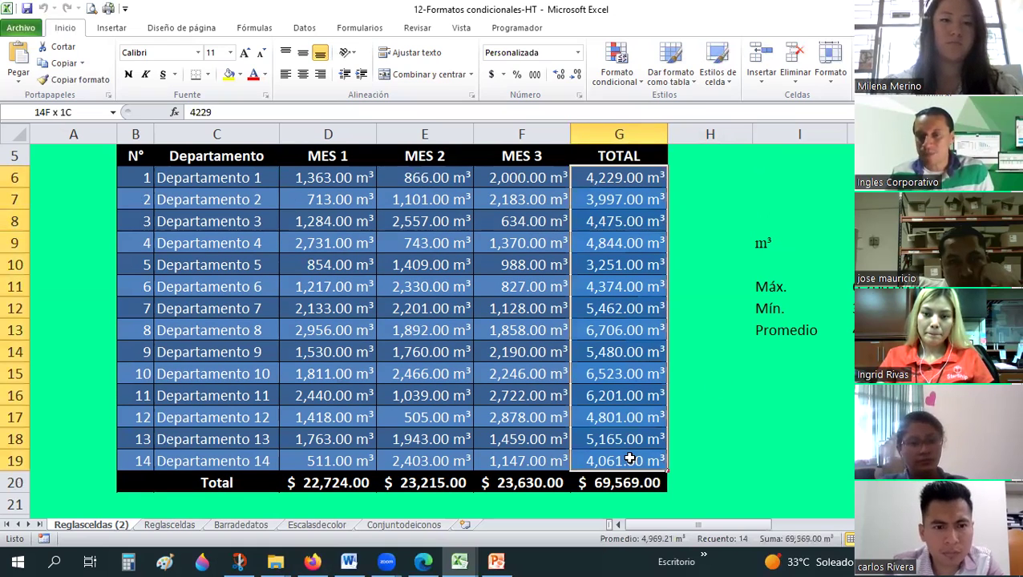
left_click(700, 213)
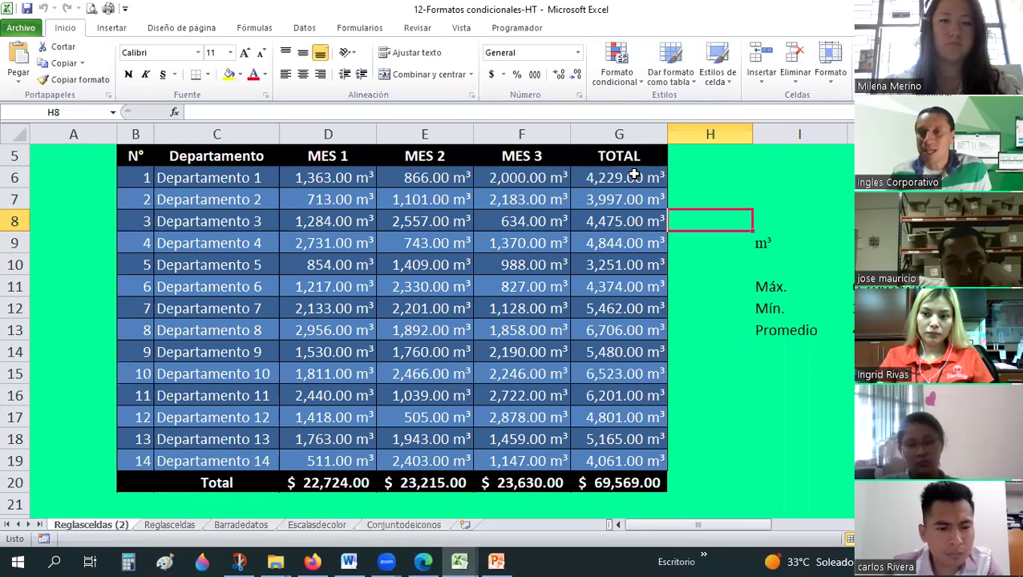
left_click_drag(633, 174, 613, 465)
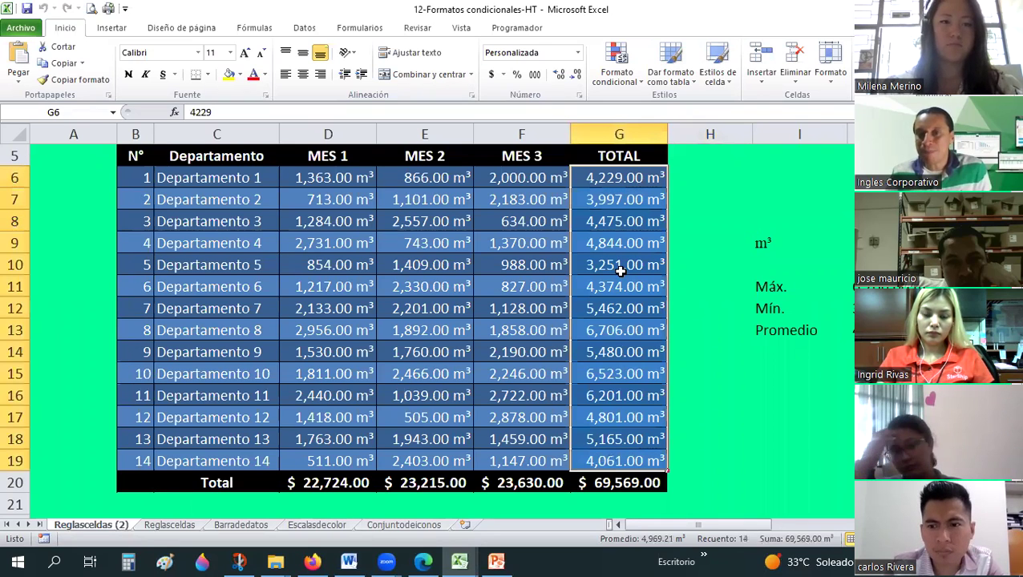
left_click(630, 81)
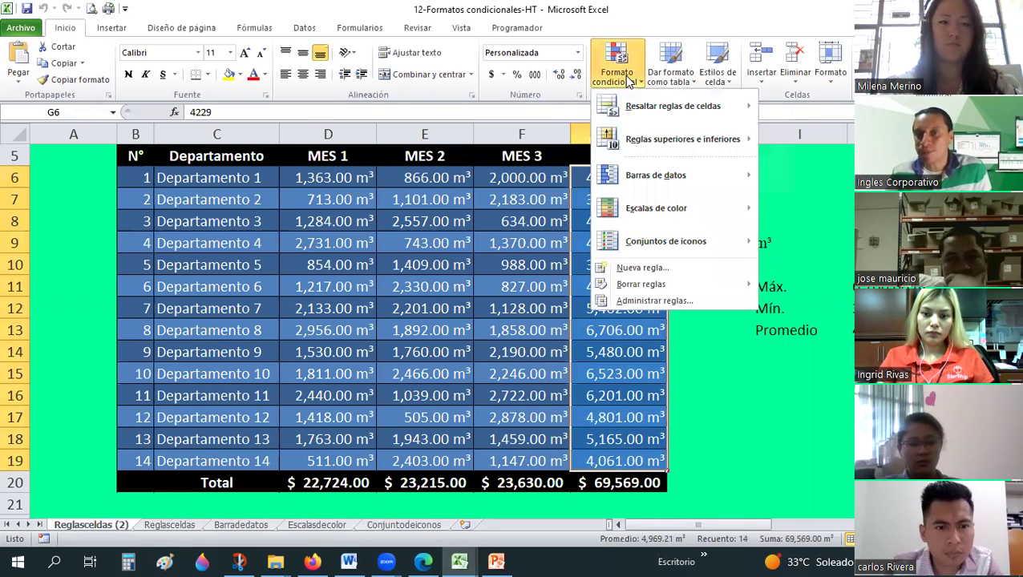
mouse_move(662, 120)
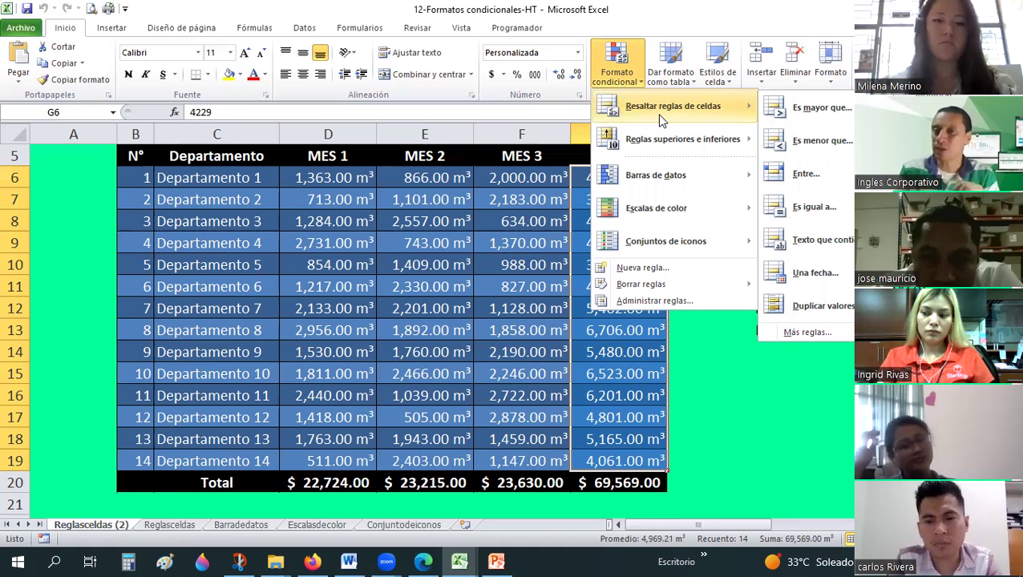
left_click(778, 426)
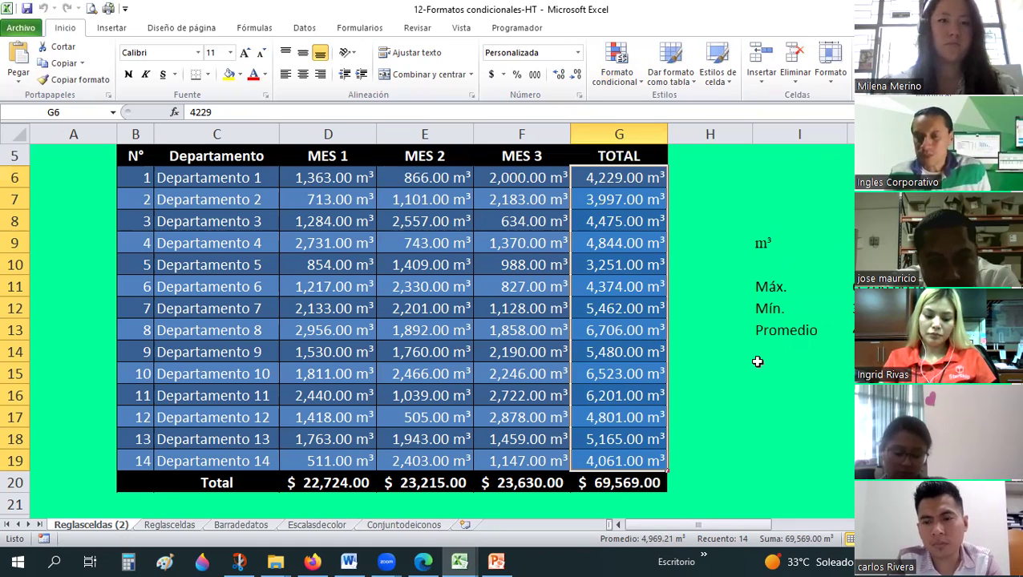
left_click(766, 283)
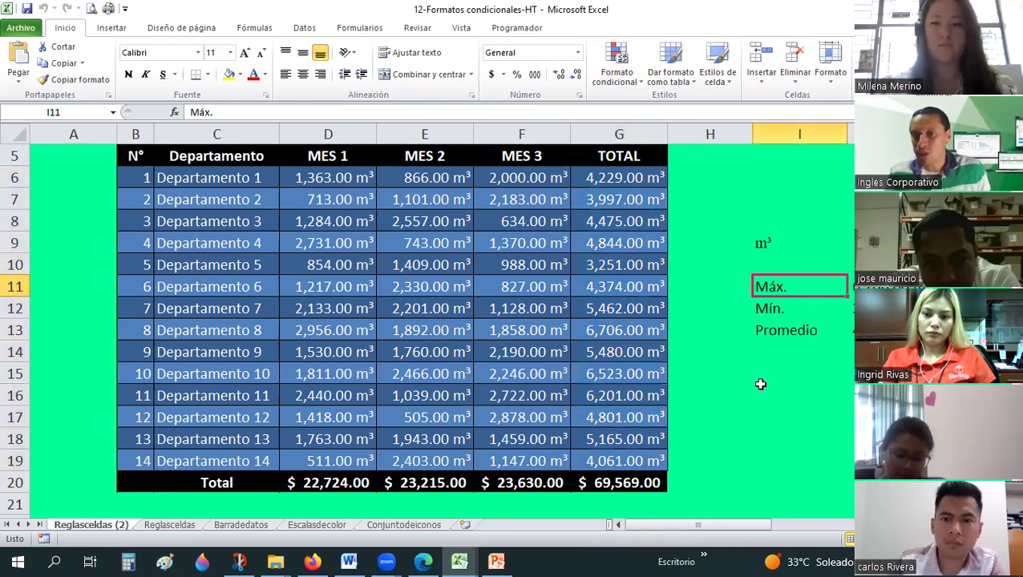
key("Down")
left_click(767, 287)
left_click_drag(778, 340, 778, 327)
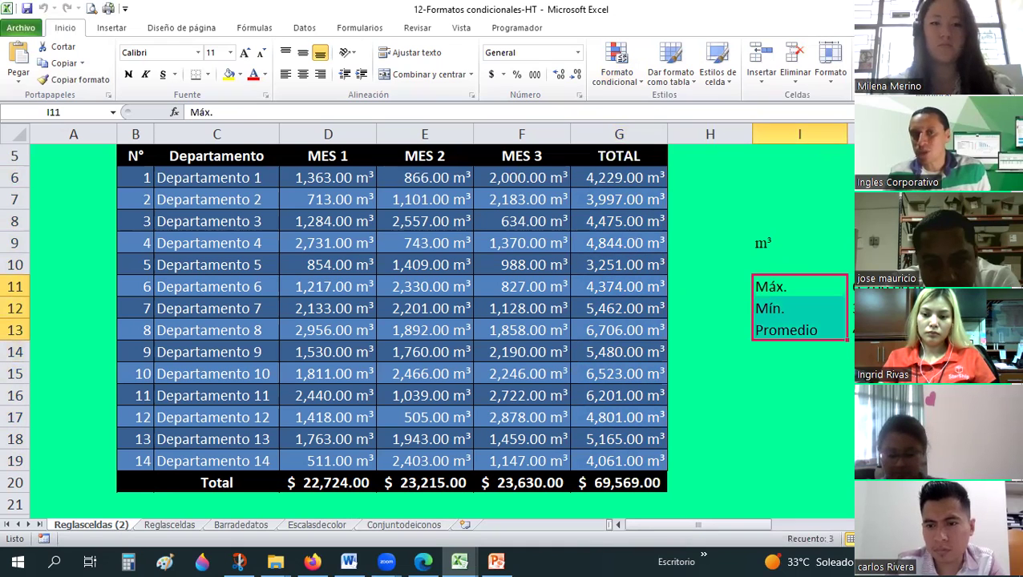
left_click_drag(890, 286, 889, 330)
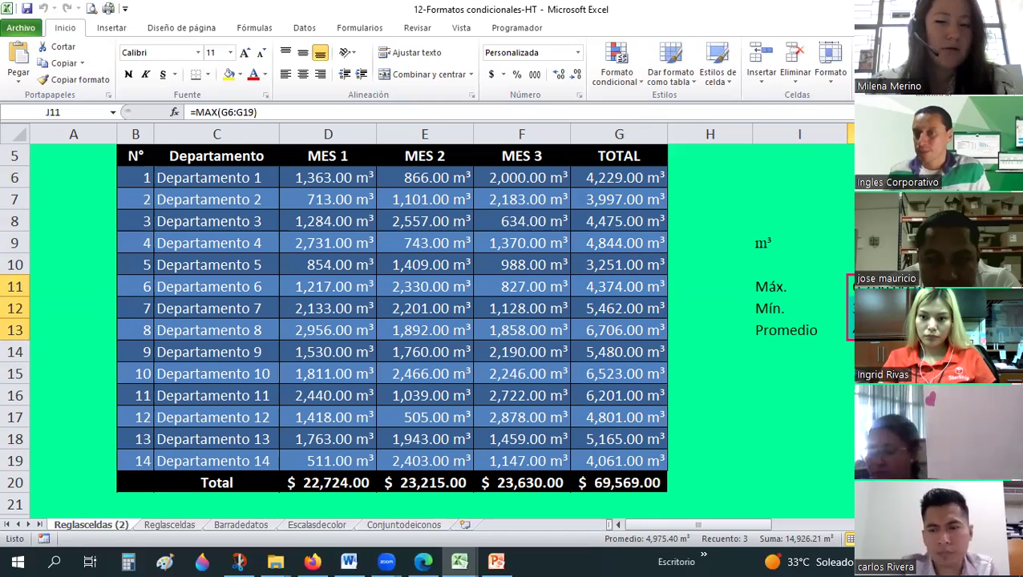
left_click(849, 286)
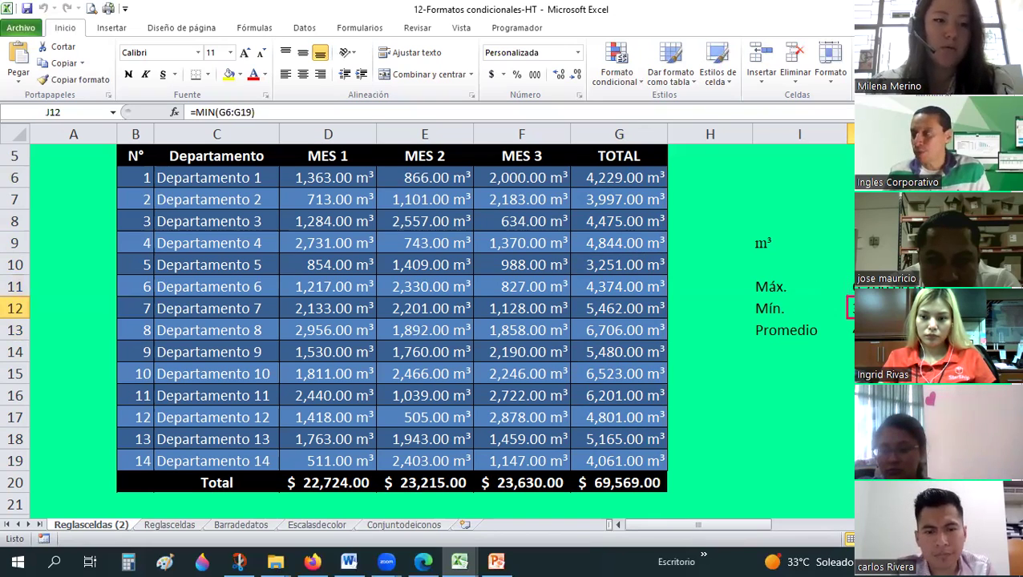
left_click(796, 291)
left_click(850, 286)
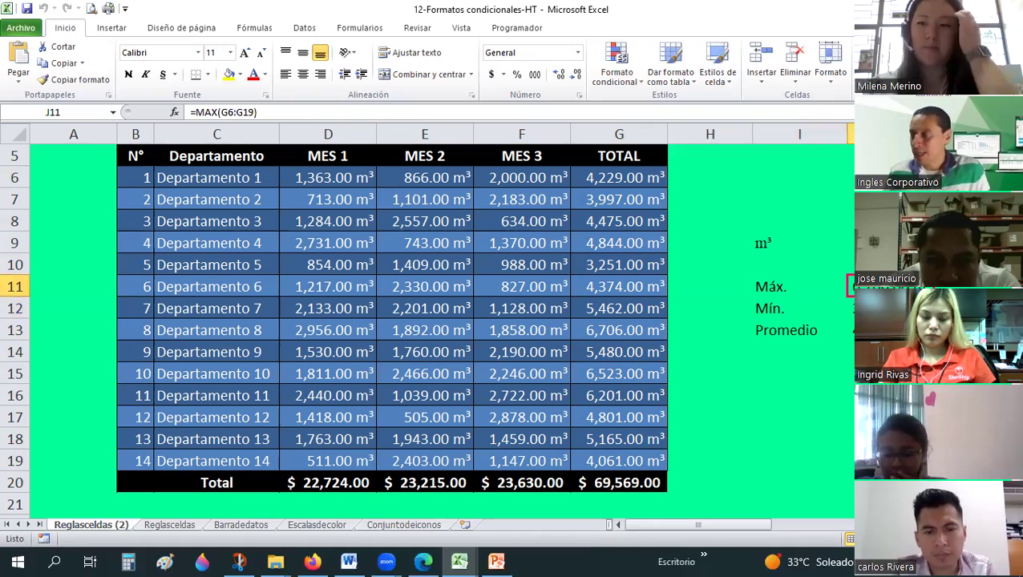
left_click_drag(850, 286, 849, 330)
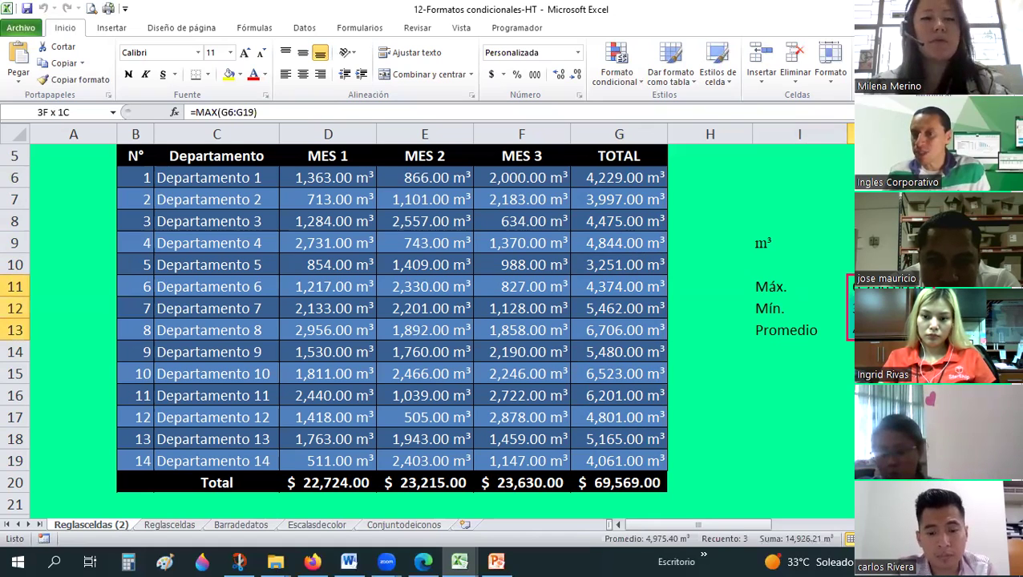
left_click(849, 286)
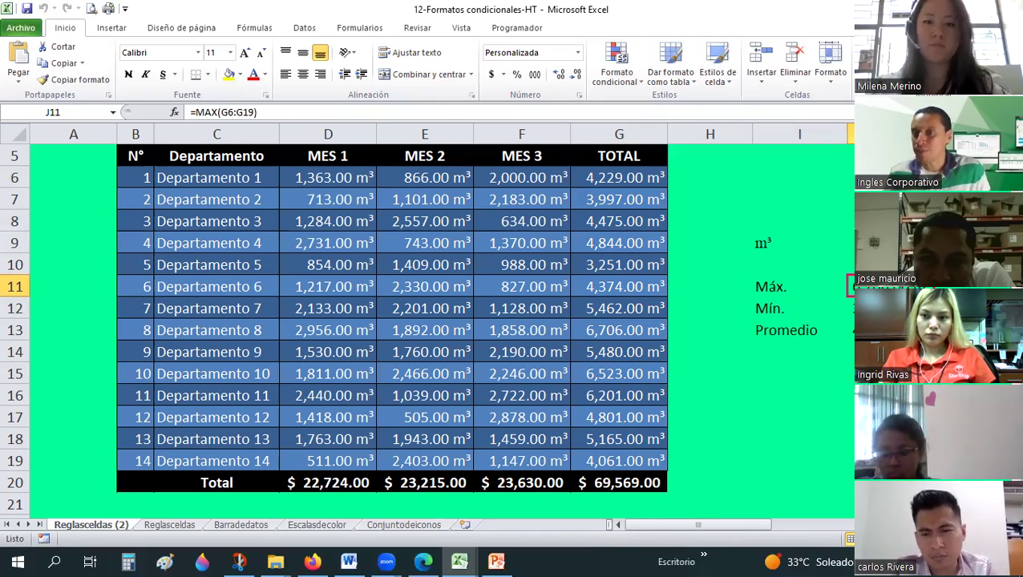
left_click(850, 330)
key("Up")
key("Up")
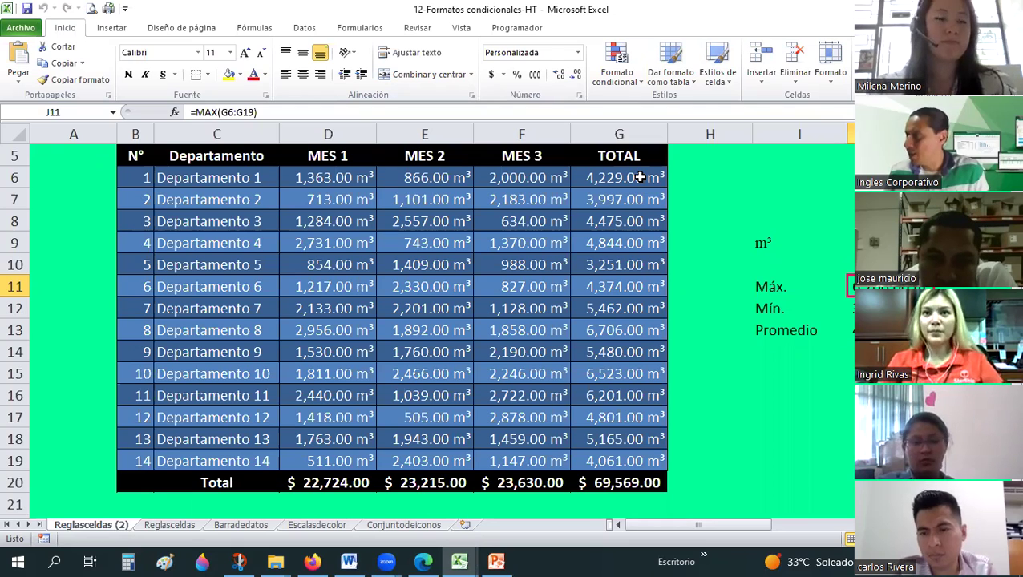
Step: Select TOTAL cells G6:G19 and start a Between highlight rule from Conditional Formatting
left_click(639, 177)
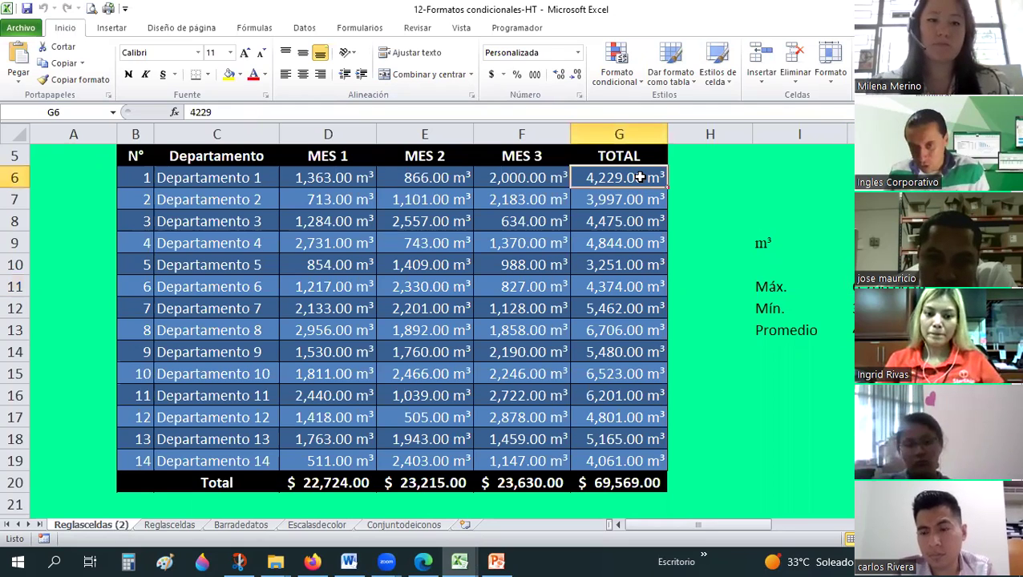
left_click_drag(640, 177, 623, 279)
left_click_drag(641, 440, 641, 452)
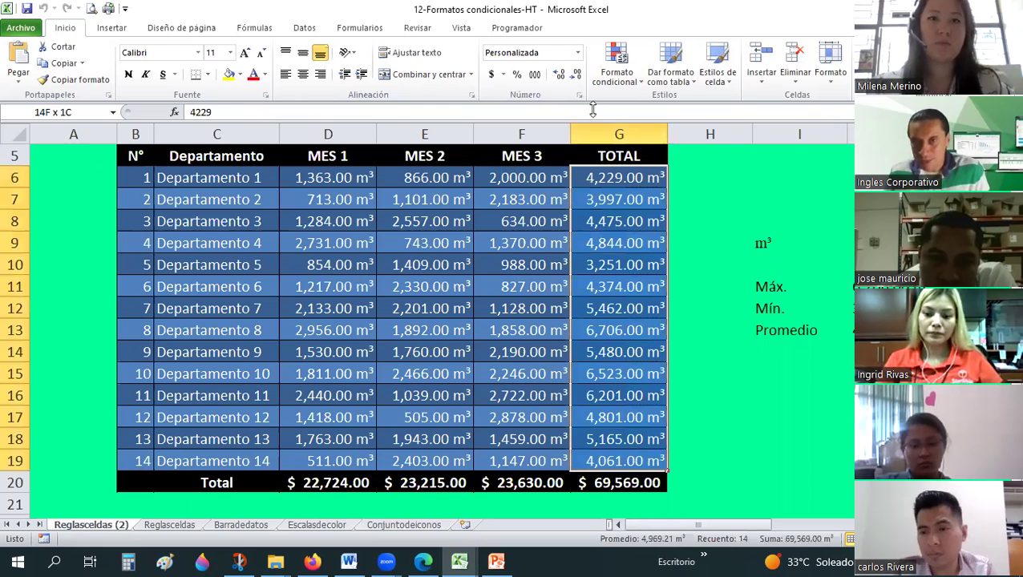
left_click(618, 78)
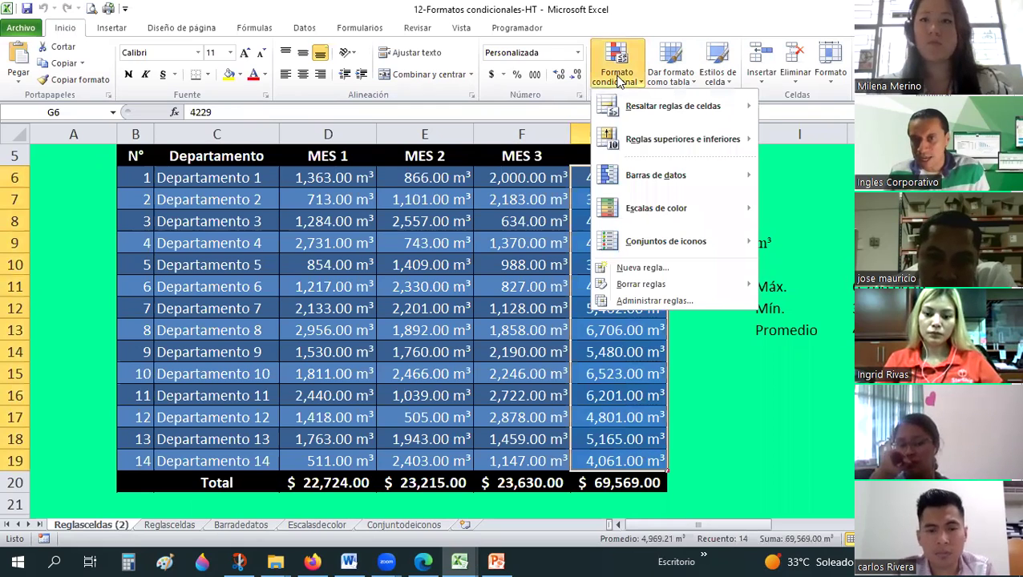
mouse_move(616, 112)
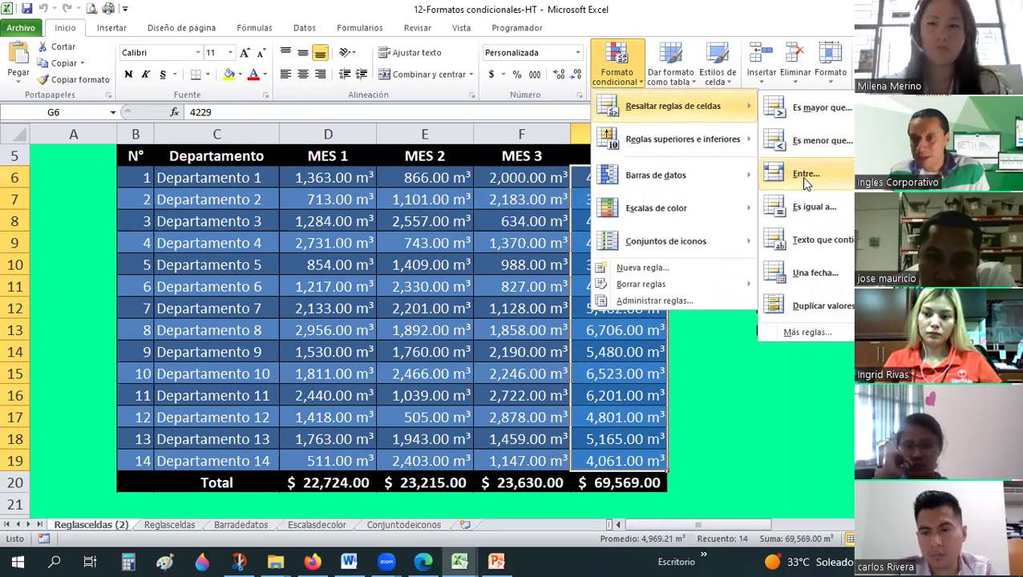
left_click(803, 180)
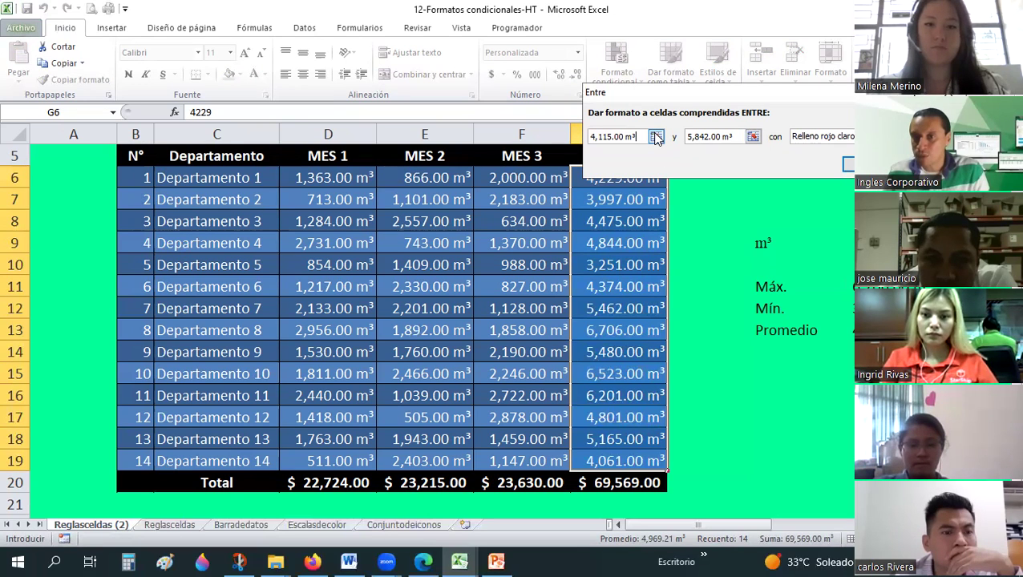
Step: Set the Between rule's limits to =$J$12 (Mín.) and =$J$11 (Máx.)
left_click(655, 137)
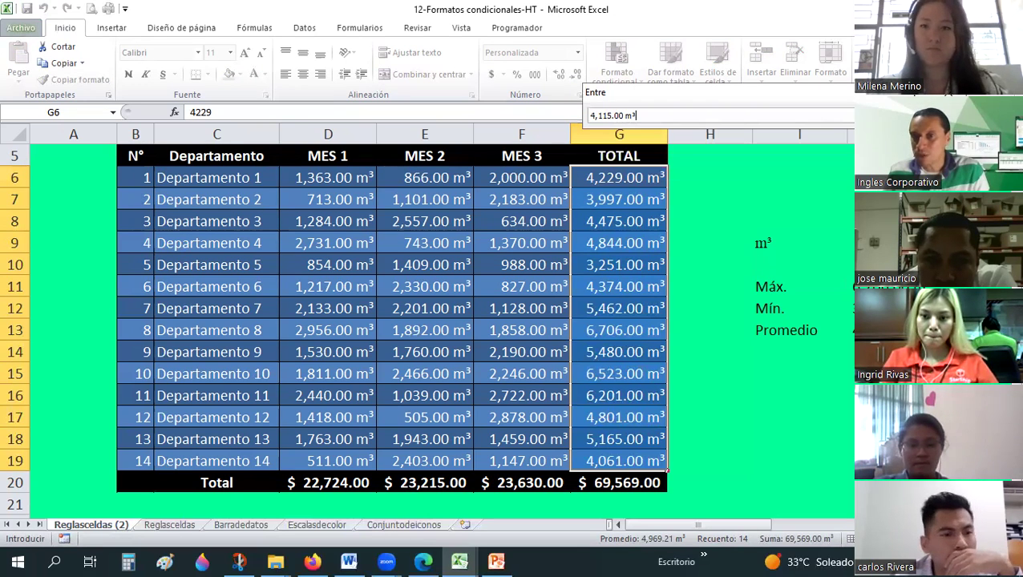
left_click(857, 308)
triple_click(678, 112)
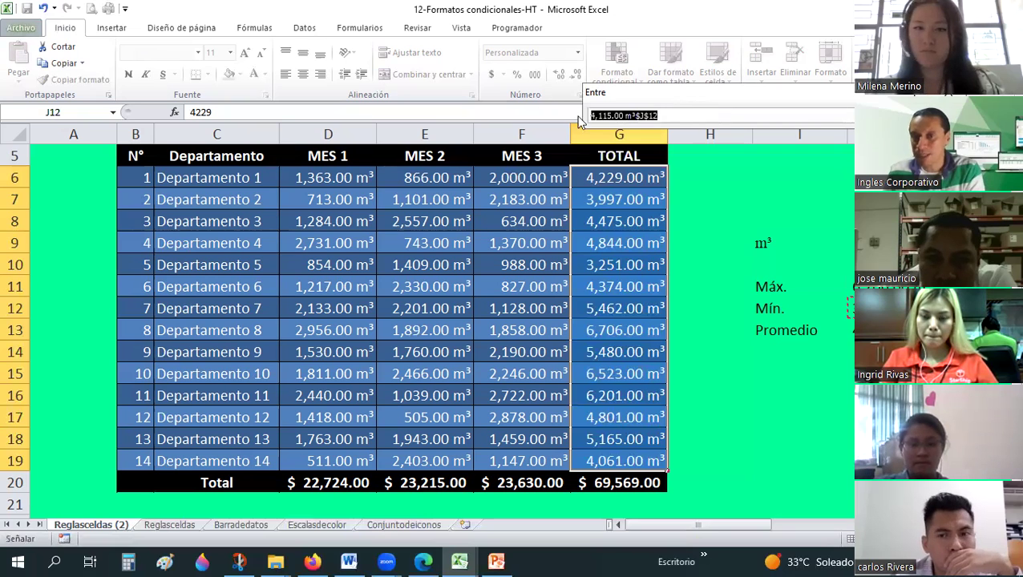
key("BackSpace")
left_click(858, 308)
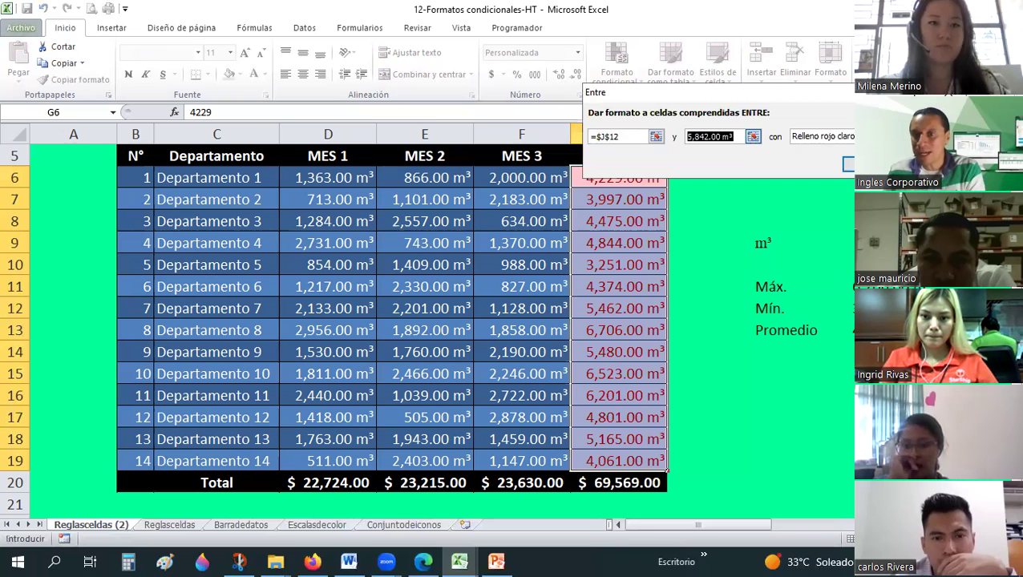
left_click(753, 137)
left_click(858, 286)
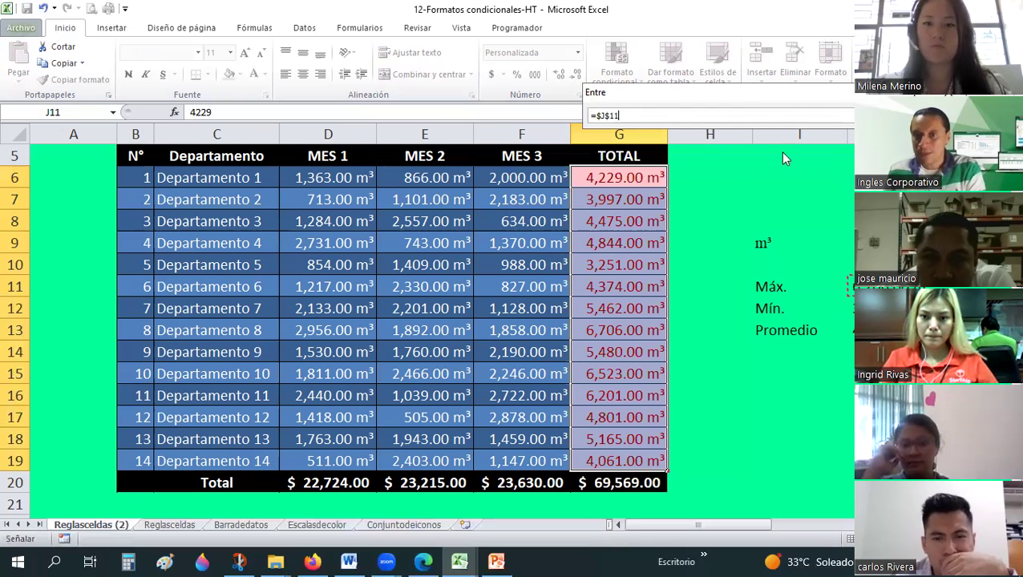
key("Return")
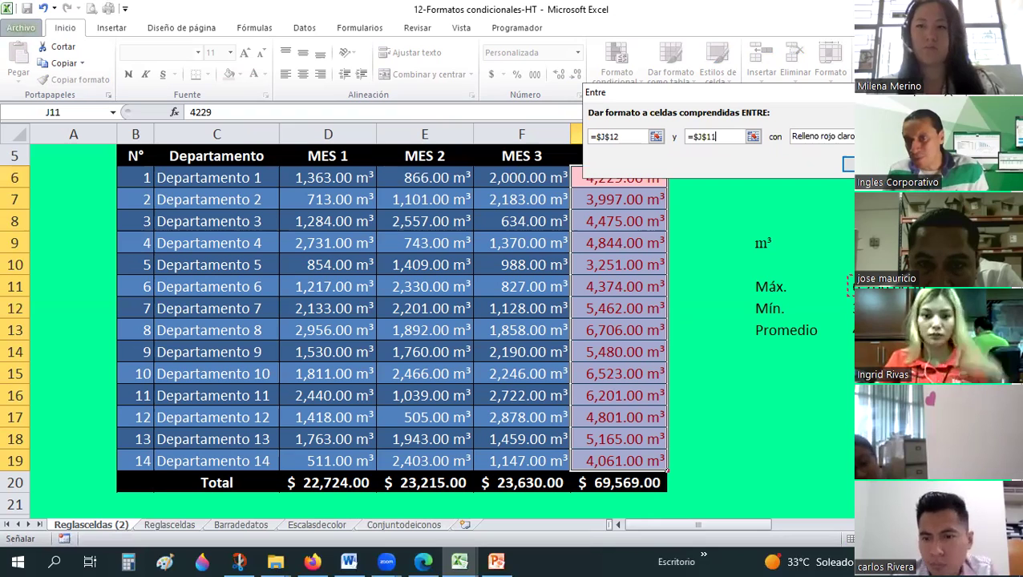
left_click(822, 137)
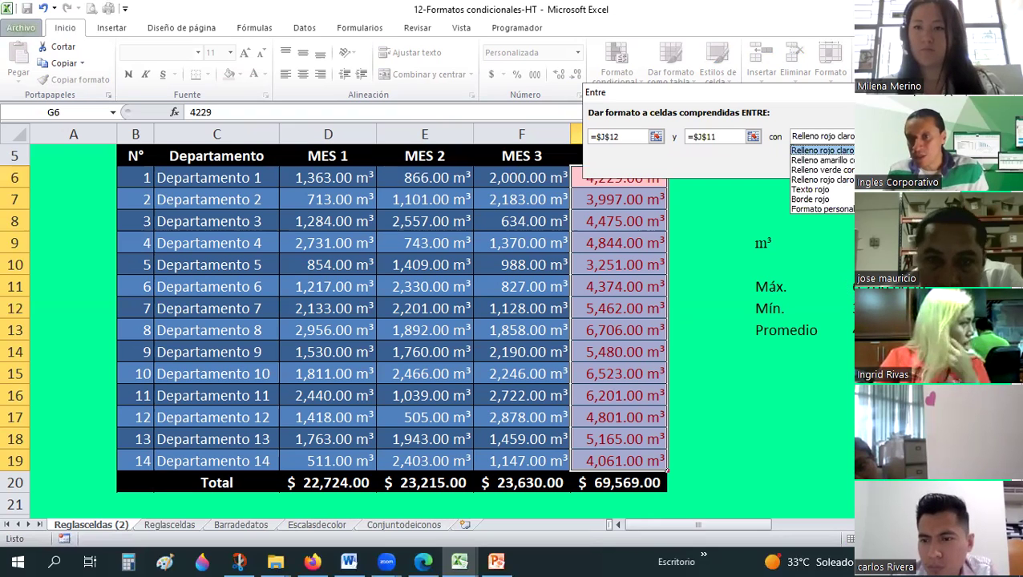
Step: Define a custom format with bold text for the matching TOTAL cells
left_click(822, 209)
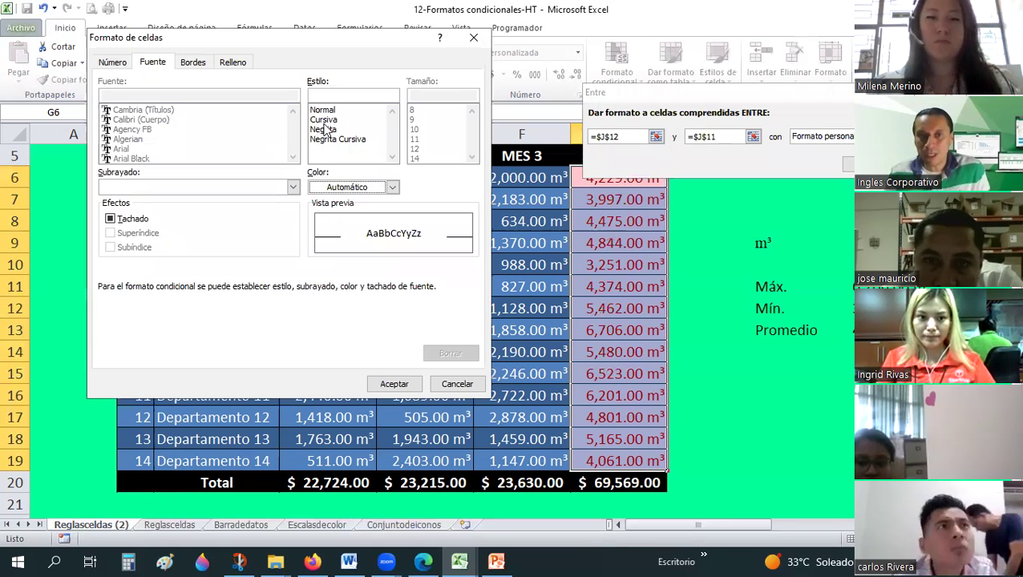
left_click(324, 129)
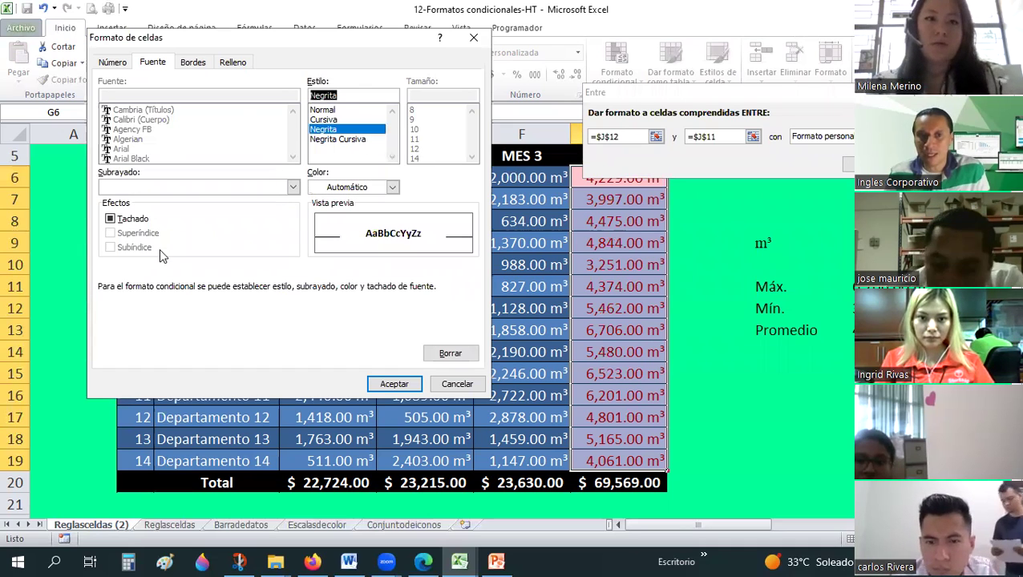
left_click(112, 219)
left_click(111, 220)
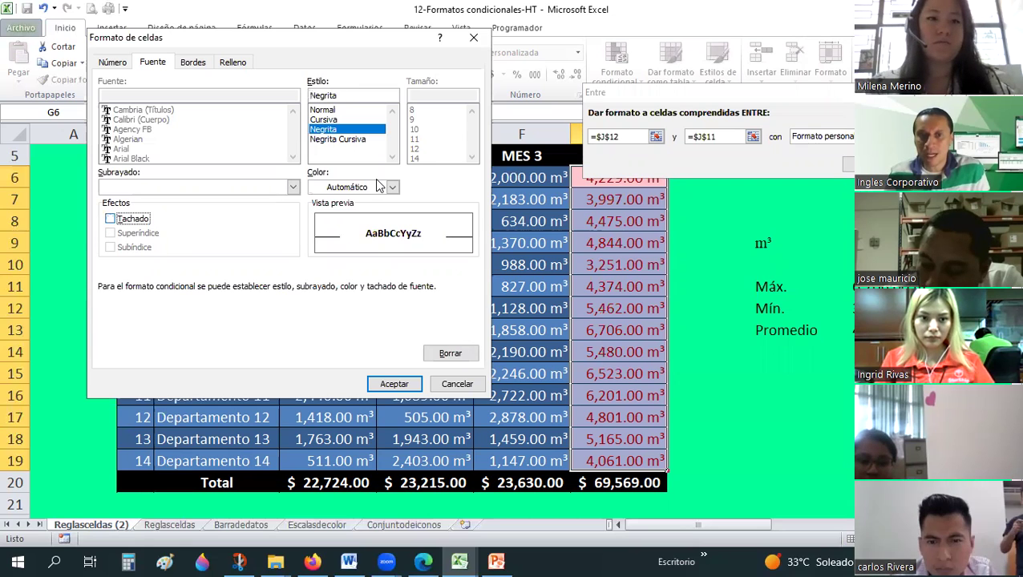
Step: Add outline and top borders to the custom format, with a purple border colour
left_click(193, 64)
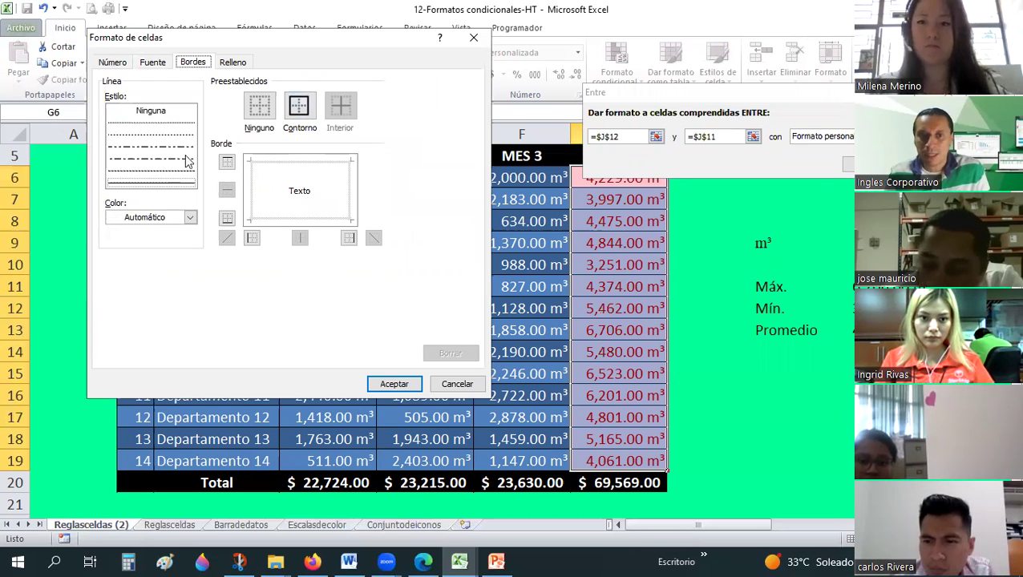
left_click(190, 218)
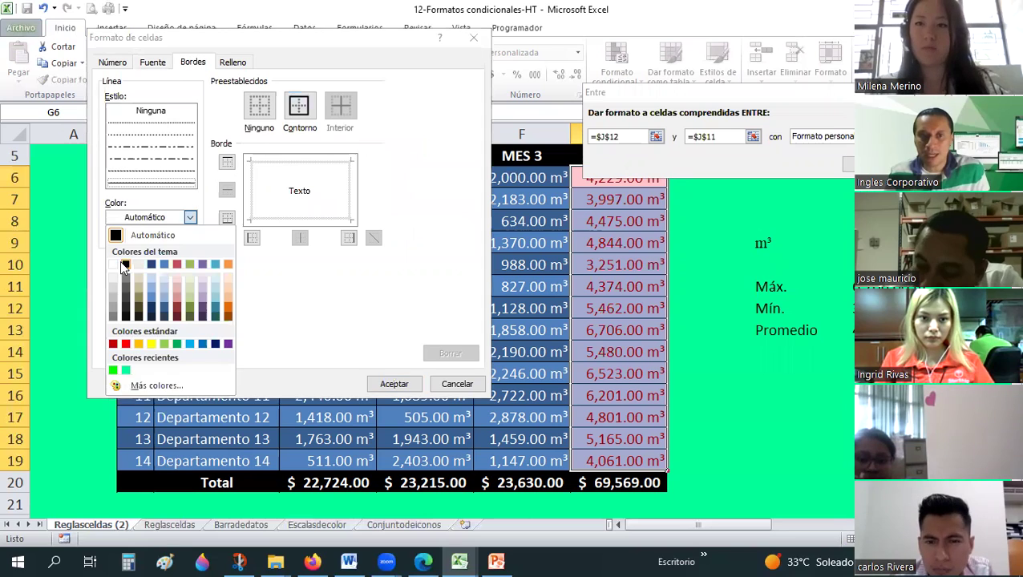
left_click(272, 167)
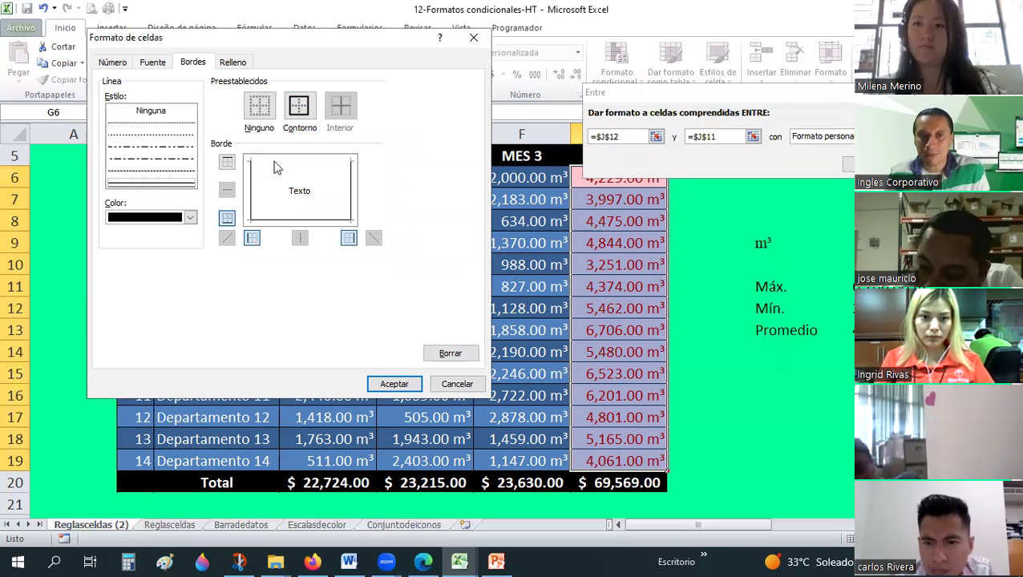
left_click(274, 166)
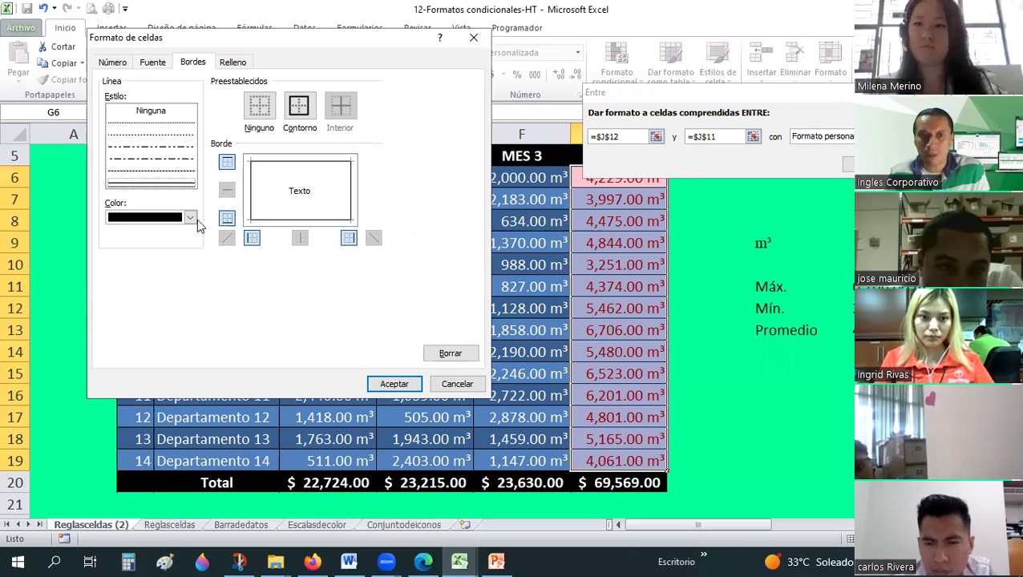
left_click(196, 219)
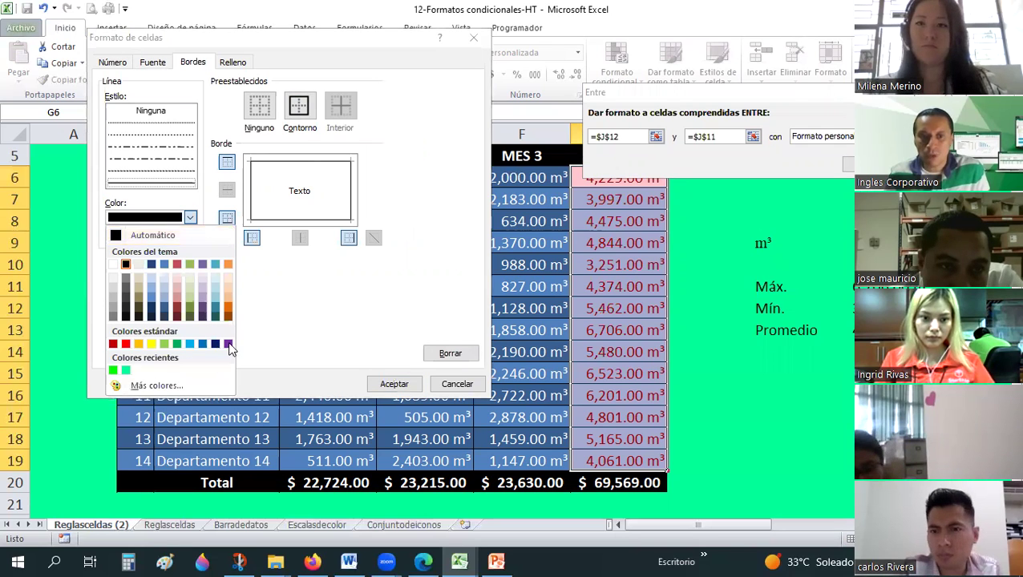
left_click(228, 344)
Step: Give the format a red fill and apply the Between rule to G6:G19
left_click(245, 62)
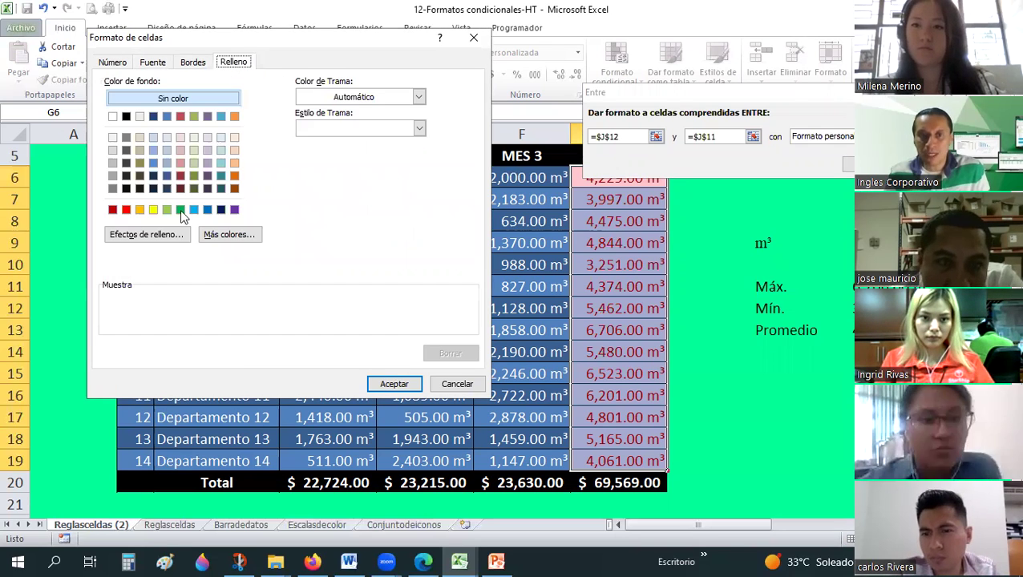
left_click(126, 211)
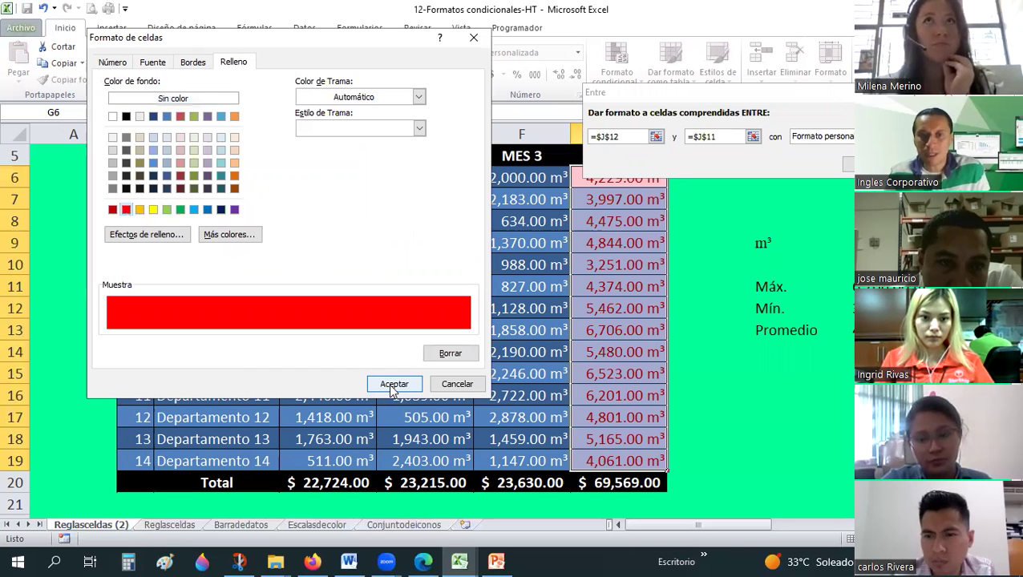
left_click(152, 62)
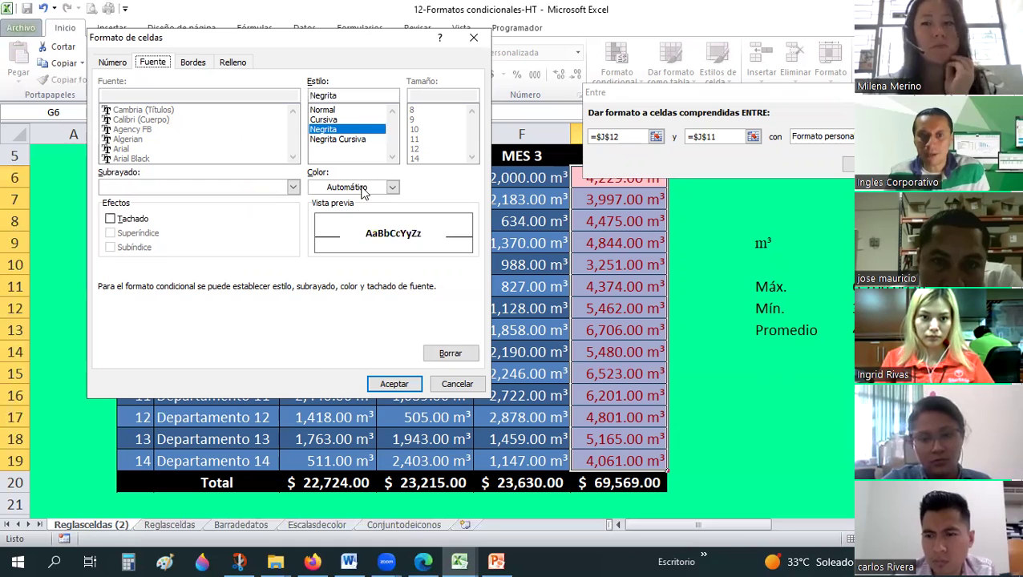
left_click(362, 190)
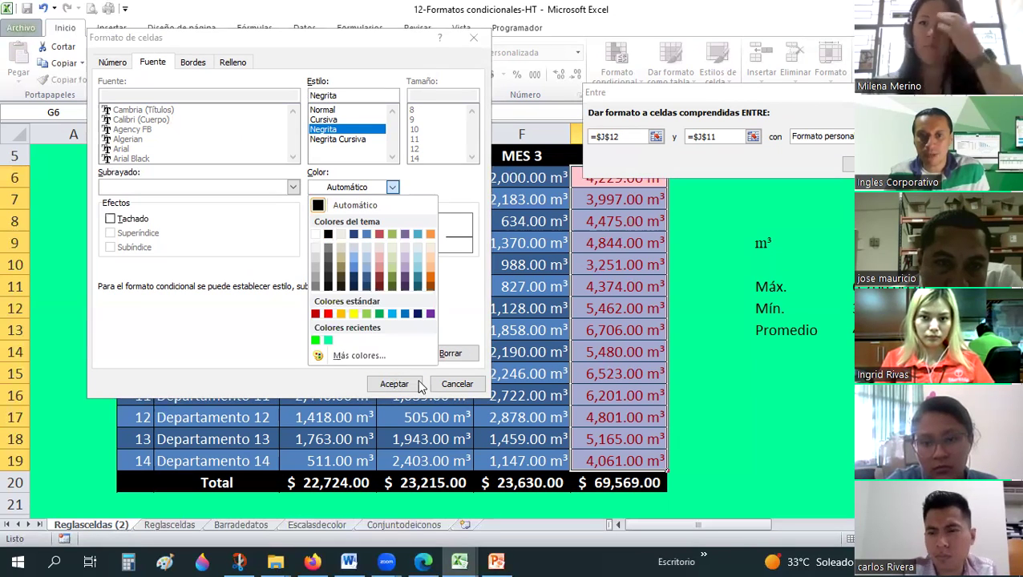
left_click(392, 384)
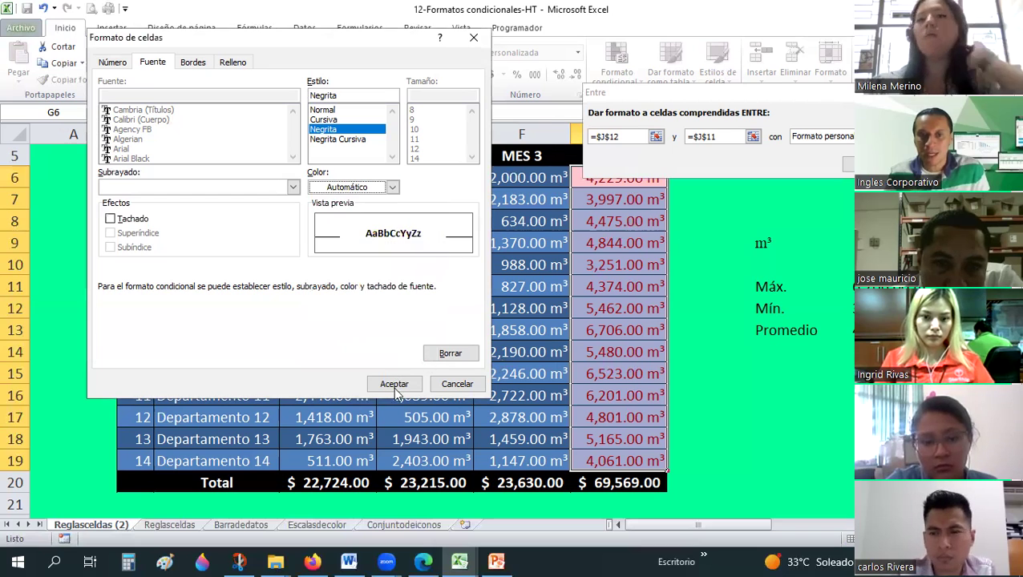
left_click(393, 384)
left_click(850, 164)
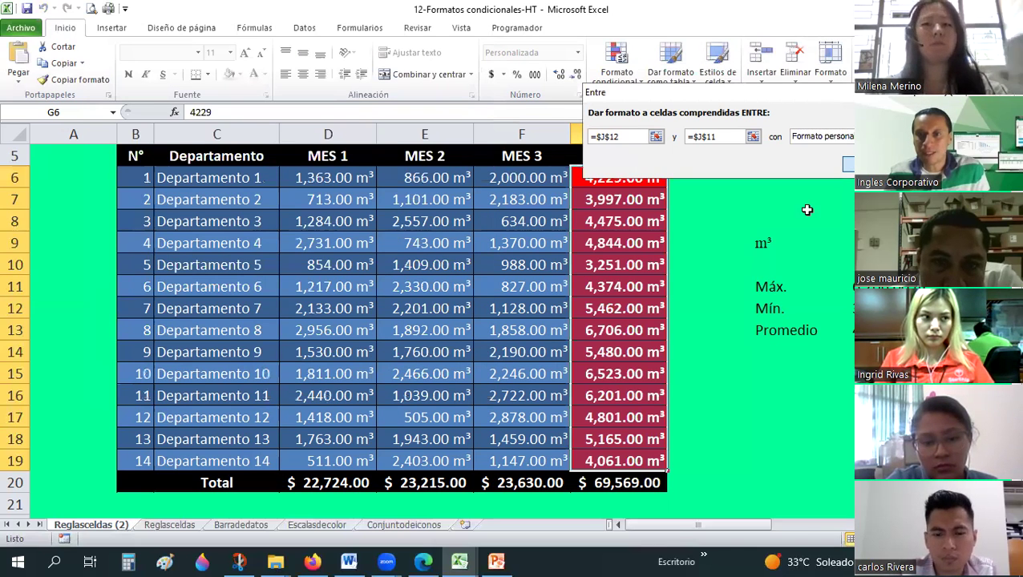
left_click(710, 243)
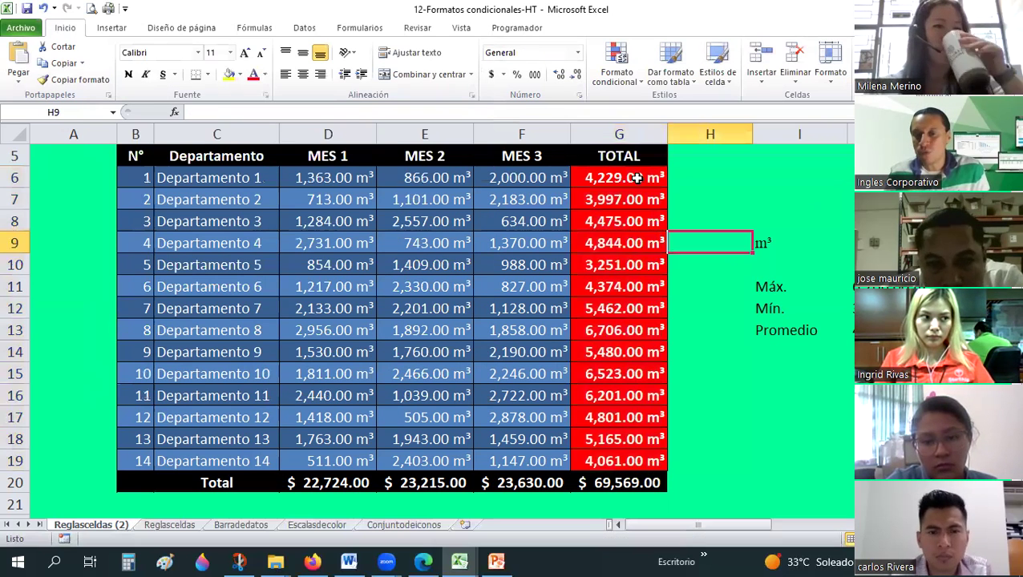
Step: Select the Departamento 1–6 TOTAL cells, G6 down to G11
left_click(617, 241)
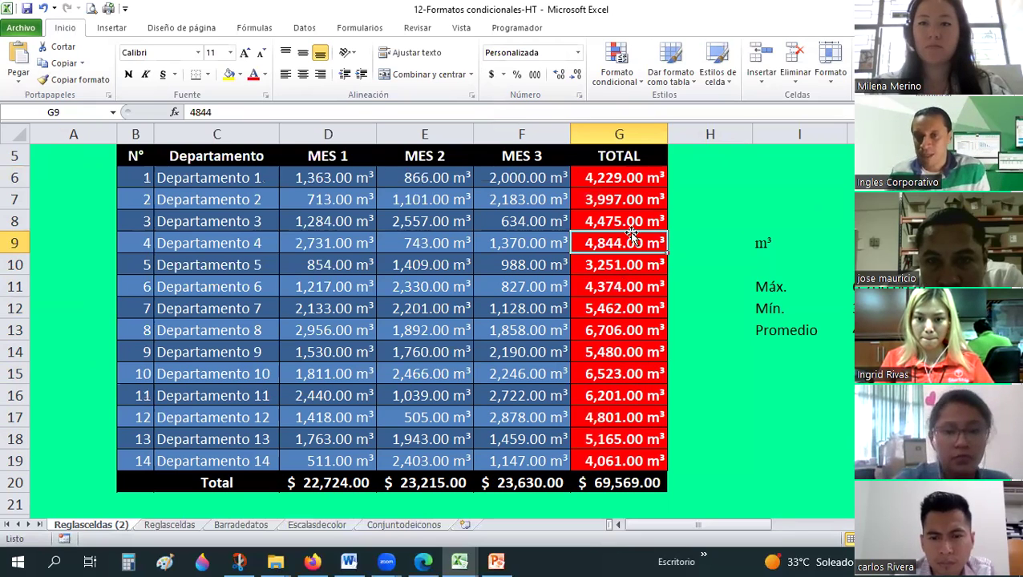
left_click(617, 172)
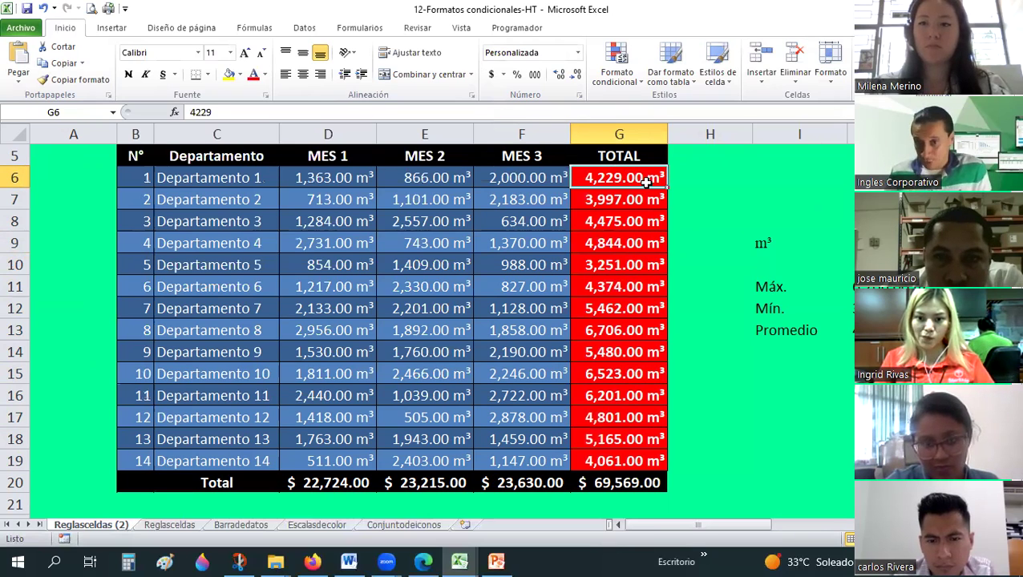
left_click_drag(641, 177, 619, 463)
Step: Create a Between highlight rule on the TOTAL cells with limits =$J$11 and =$J$12
left_click(614, 76)
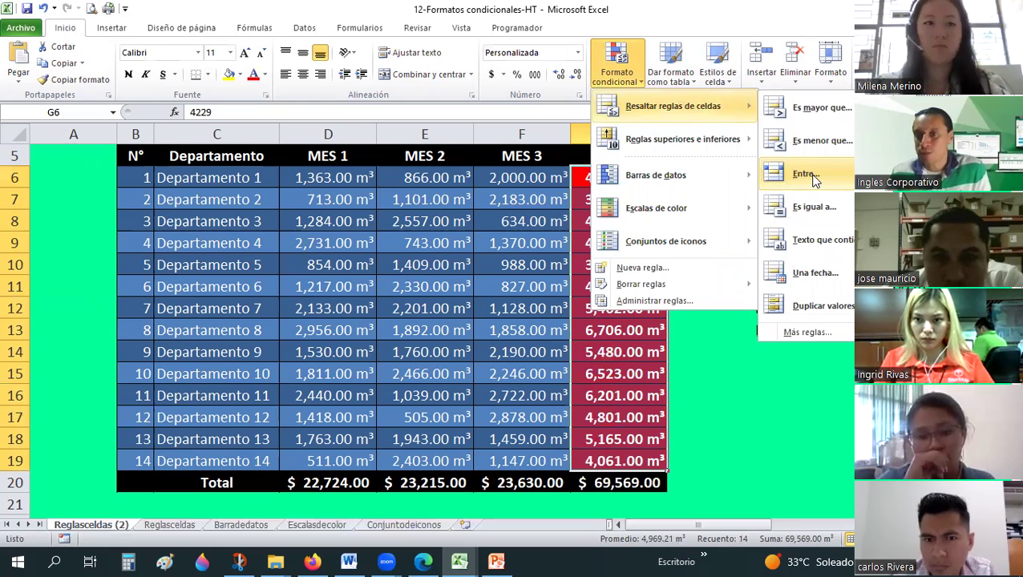
left_click(806, 174)
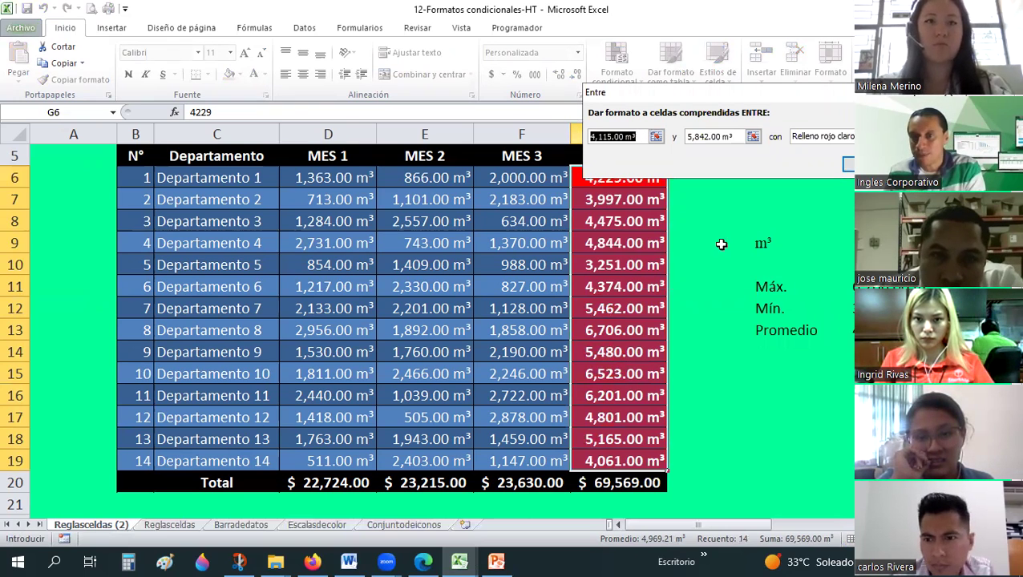
key("BackSpace")
left_click(817, 286)
left_click(736, 137)
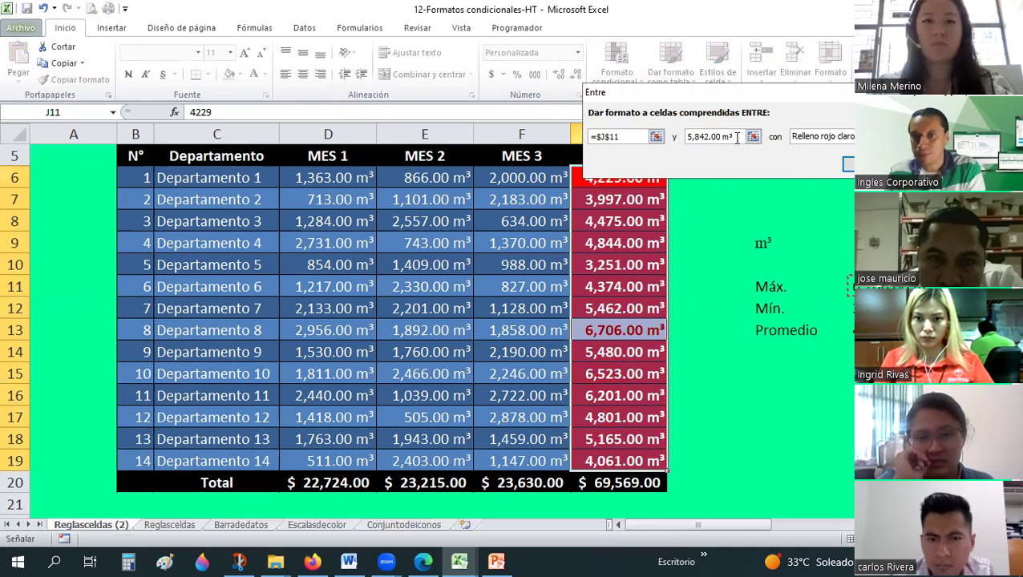
left_click(736, 137)
left_click(865, 308)
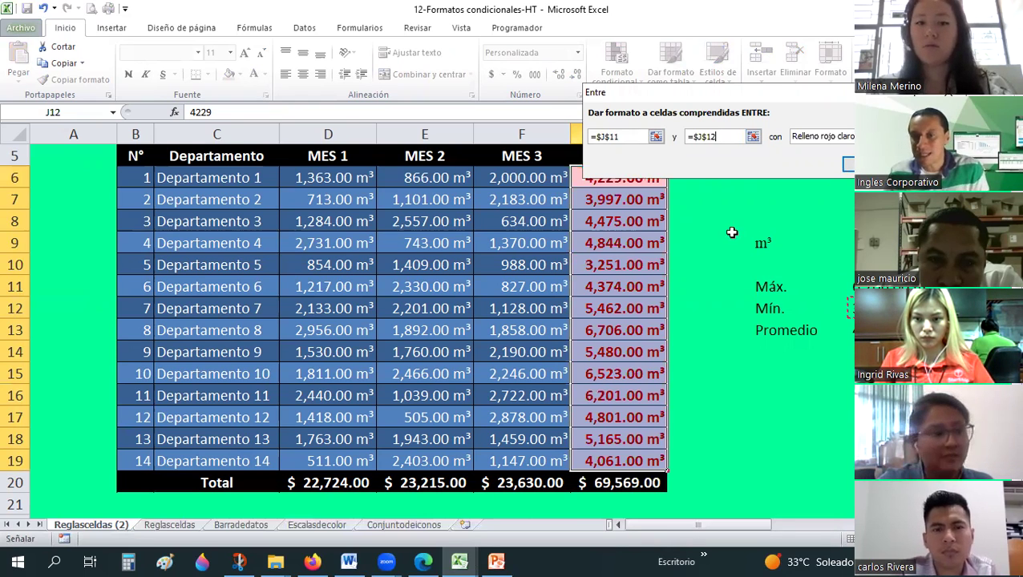
key("Return")
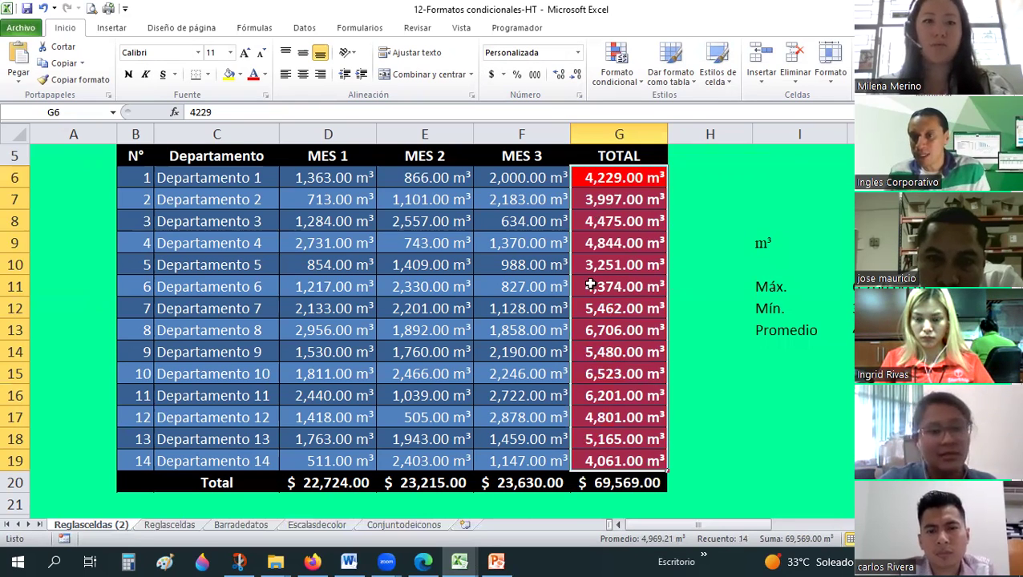
left_click(799, 221)
left_click_drag(599, 181, 618, 460)
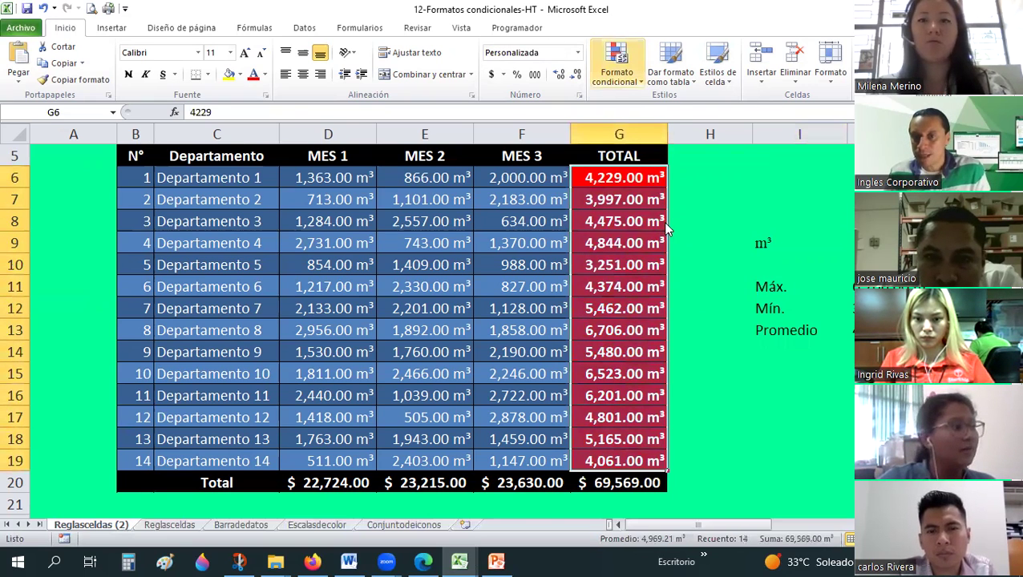
Step: Open the existing Between rule for editing in the Conditional Formatting Rules Manager
left_click(617, 64)
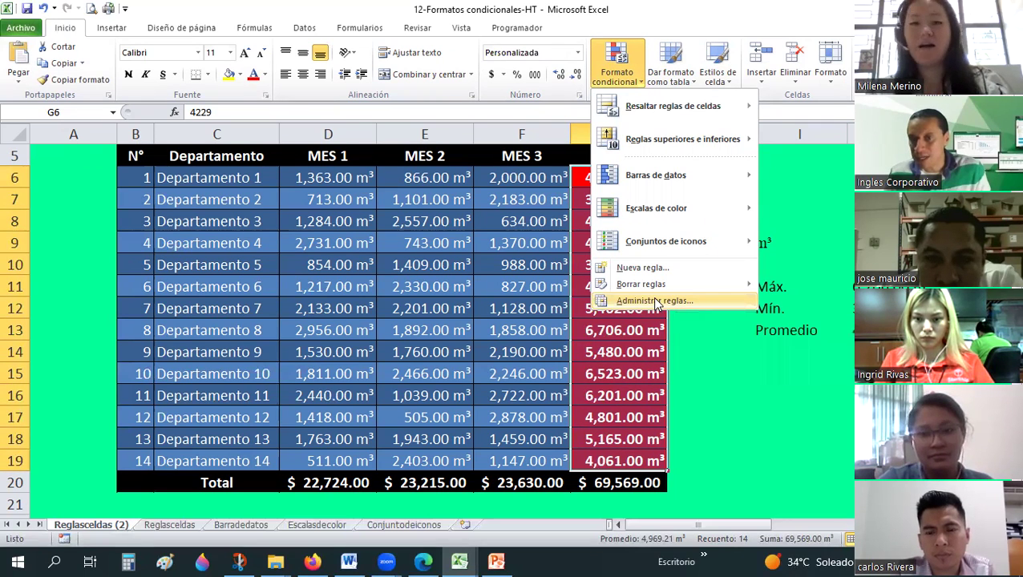
left_click(654, 300)
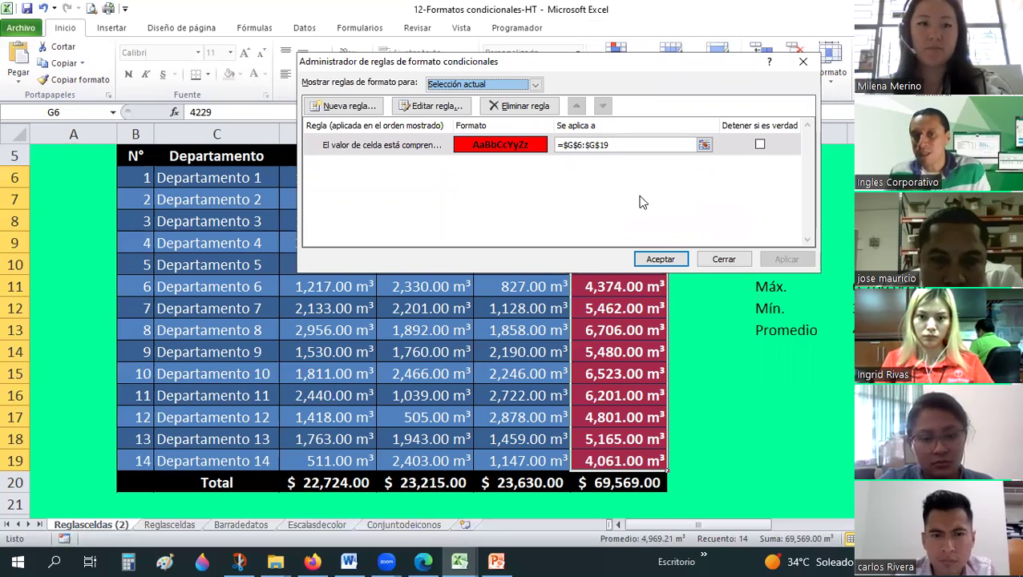
left_click(415, 143)
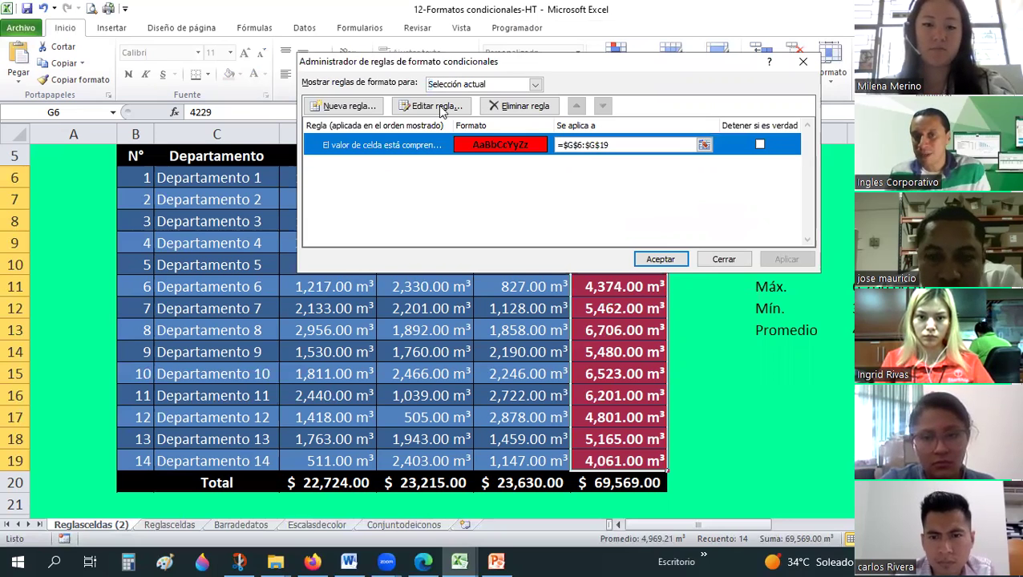
double_click(423, 146)
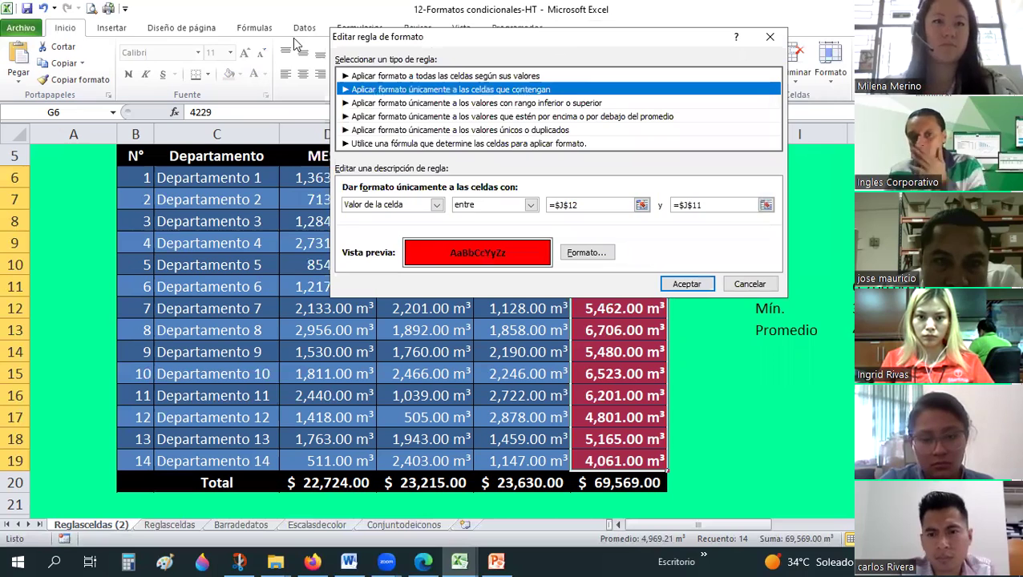
left_click_drag(557, 46, 297, 43)
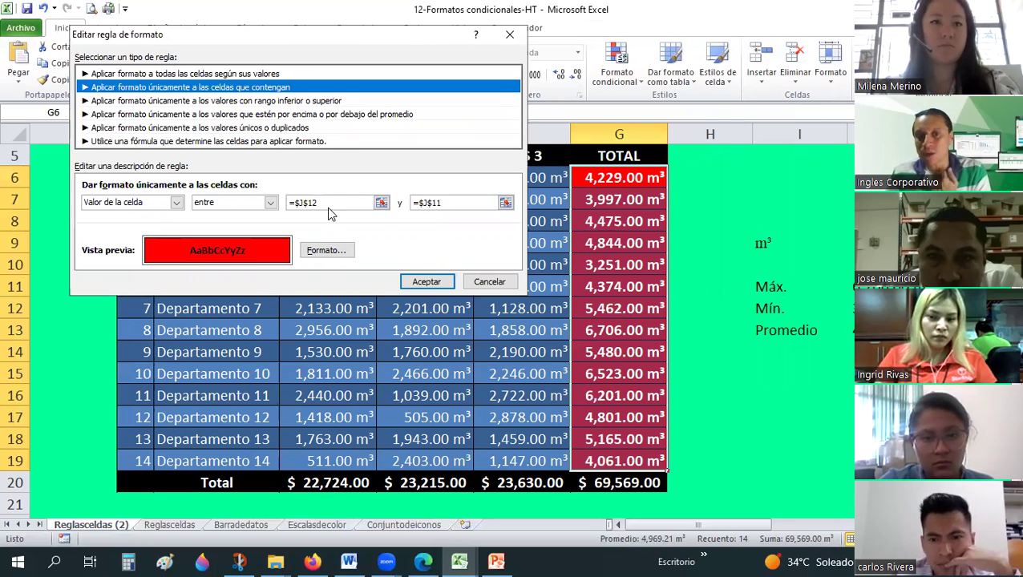
Step: Change the rule's first limit to the Promedio cell =$J$13 and confirm
left_click(439, 203)
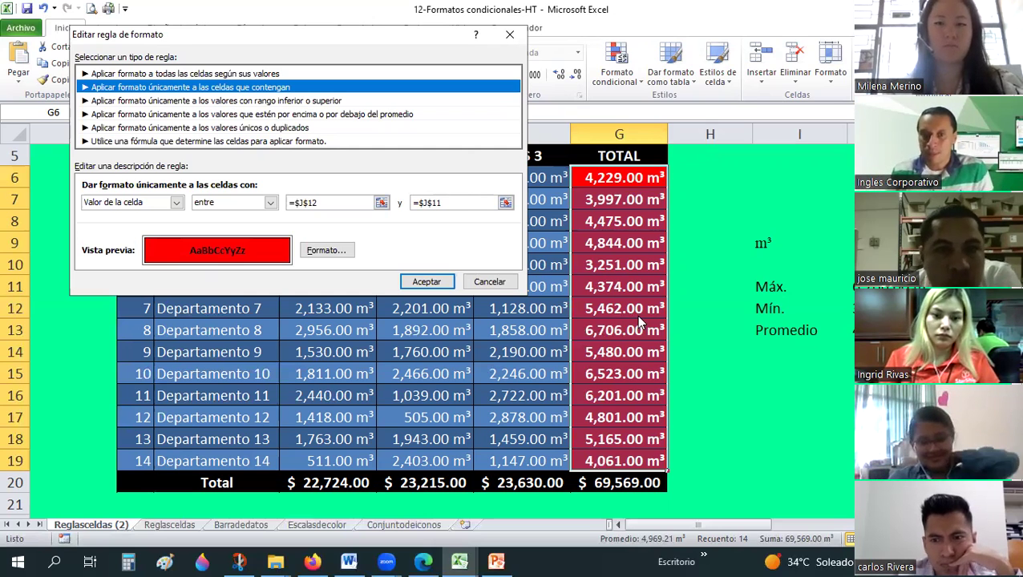
left_click(328, 203)
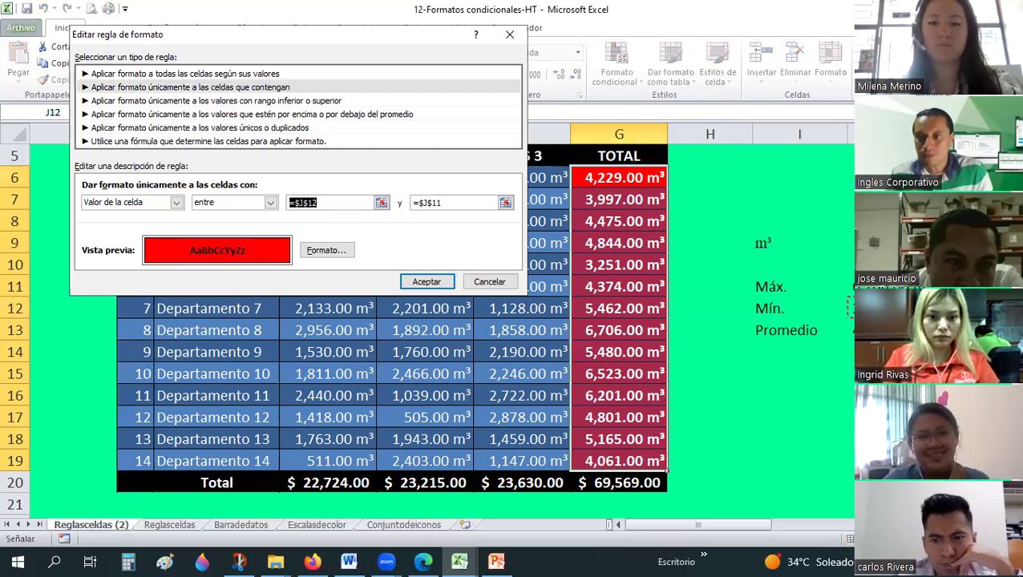
type("+")
left_click(873, 330)
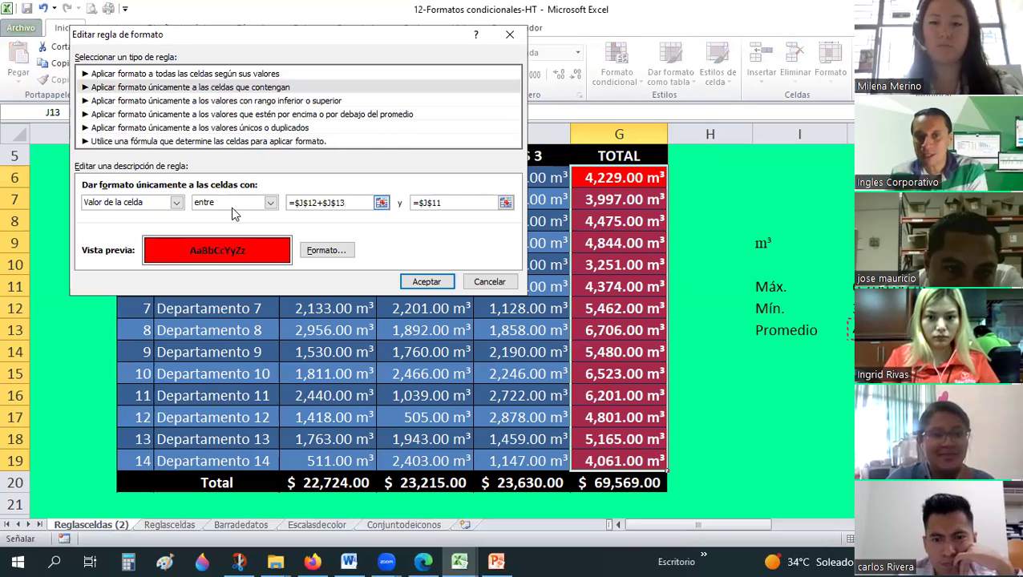
left_click(232, 213)
key("BackSpace")
left_click(873, 330)
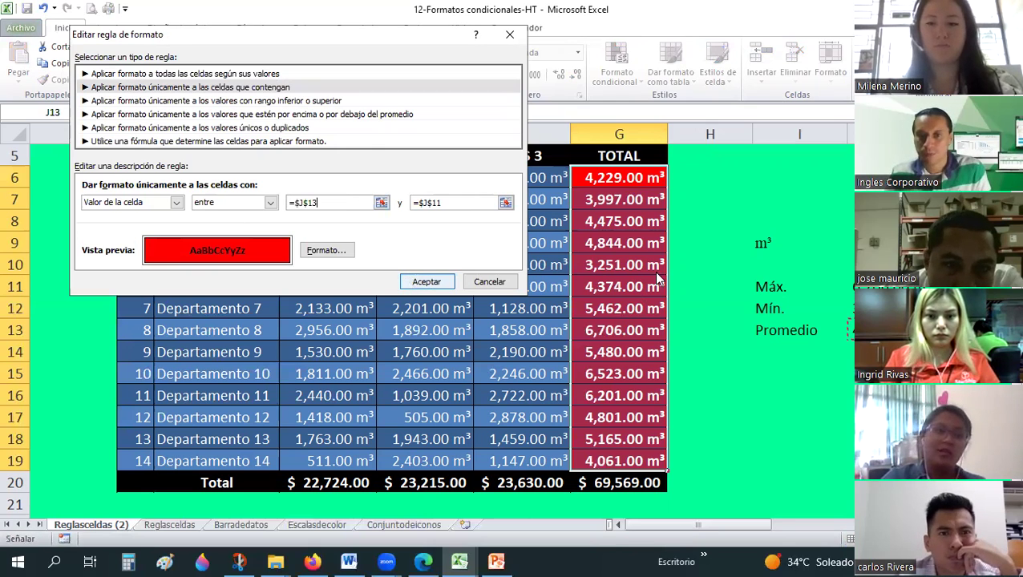
key("Return")
left_click(666, 265)
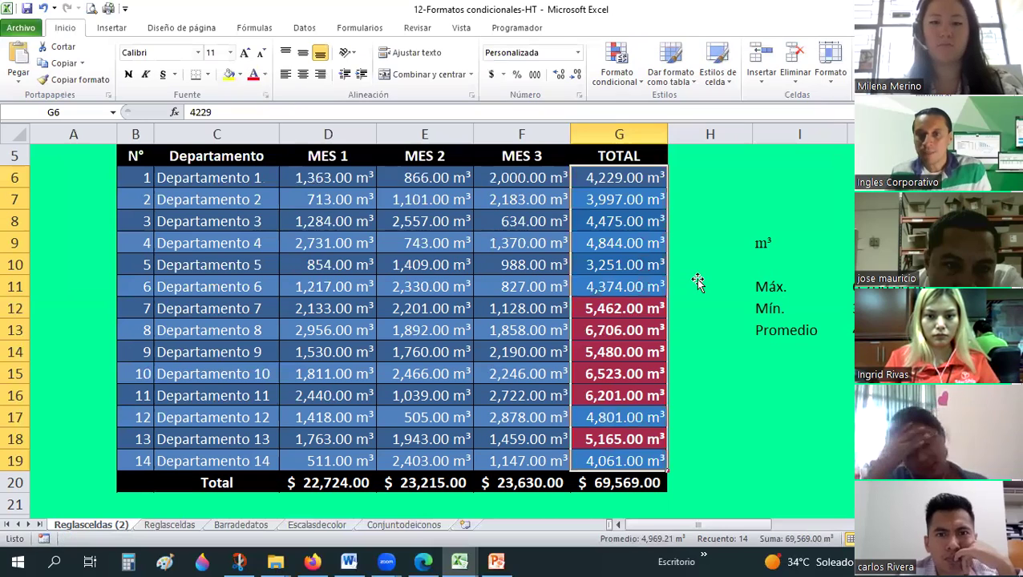
left_click(656, 310)
left_click(625, 330)
left_click(615, 375)
key("Down")
left_click(615, 434)
left_click(603, 310)
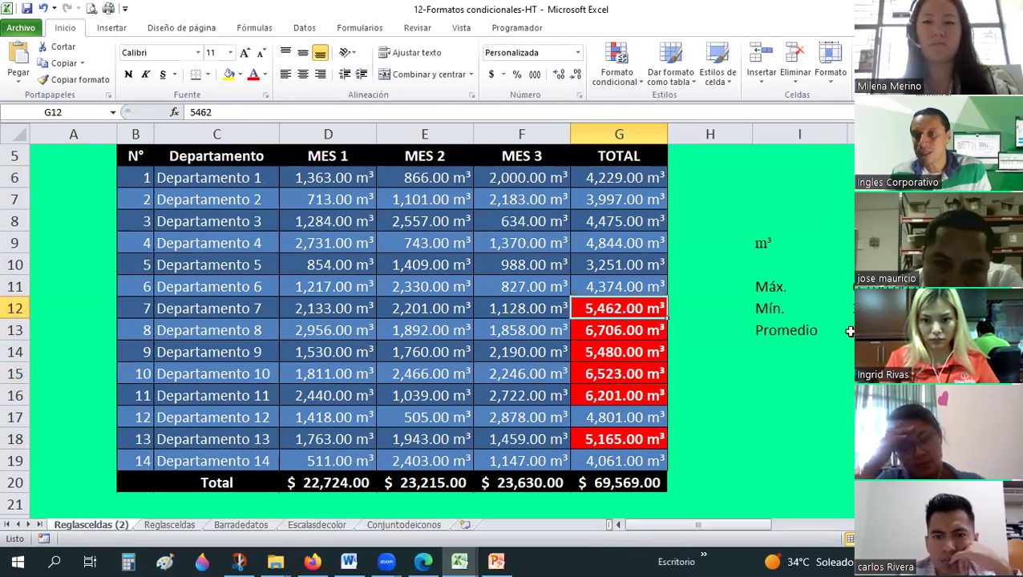
left_click(851, 330)
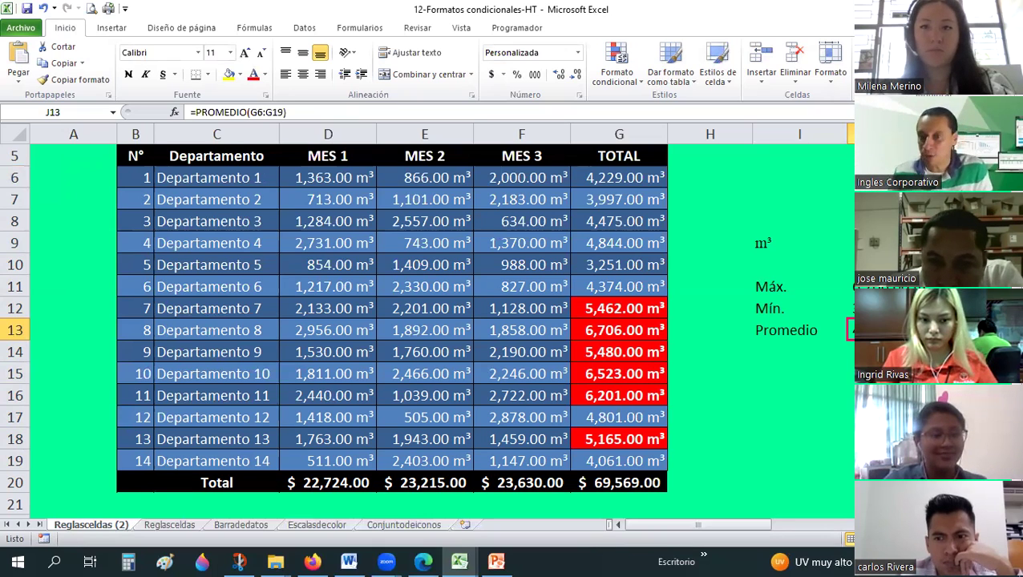
left_click_drag(619, 177, 601, 331)
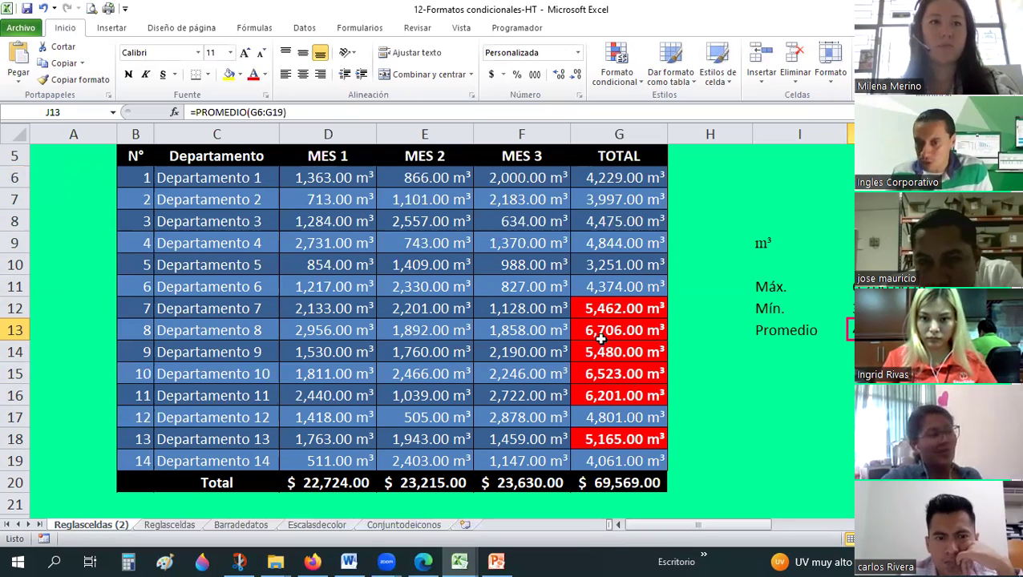
left_click_drag(606, 464, 606, 461)
left_click(625, 80)
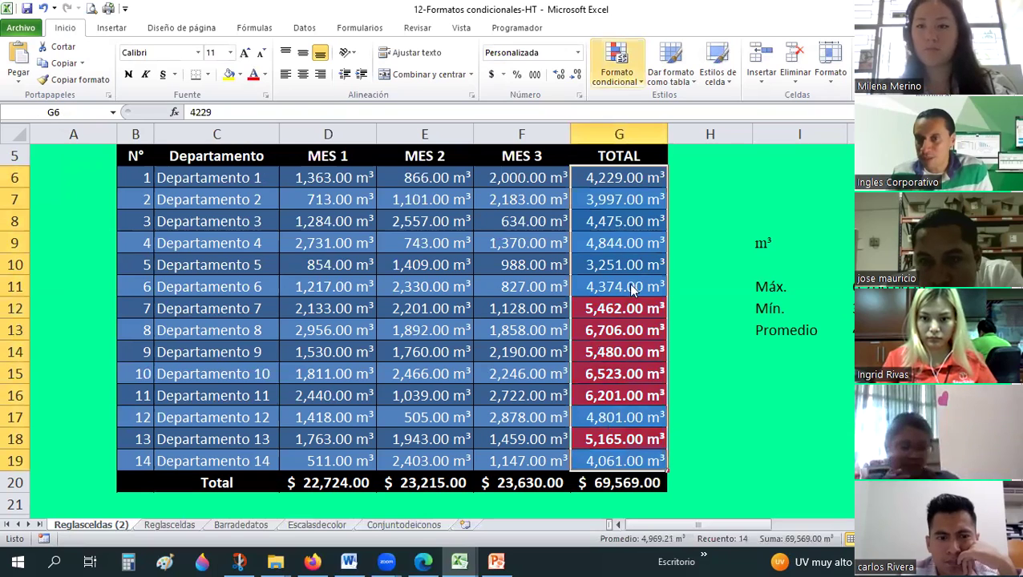
Step: Delete the existing Between rule in the Conditional Formatting Rules Manager
left_click(639, 302)
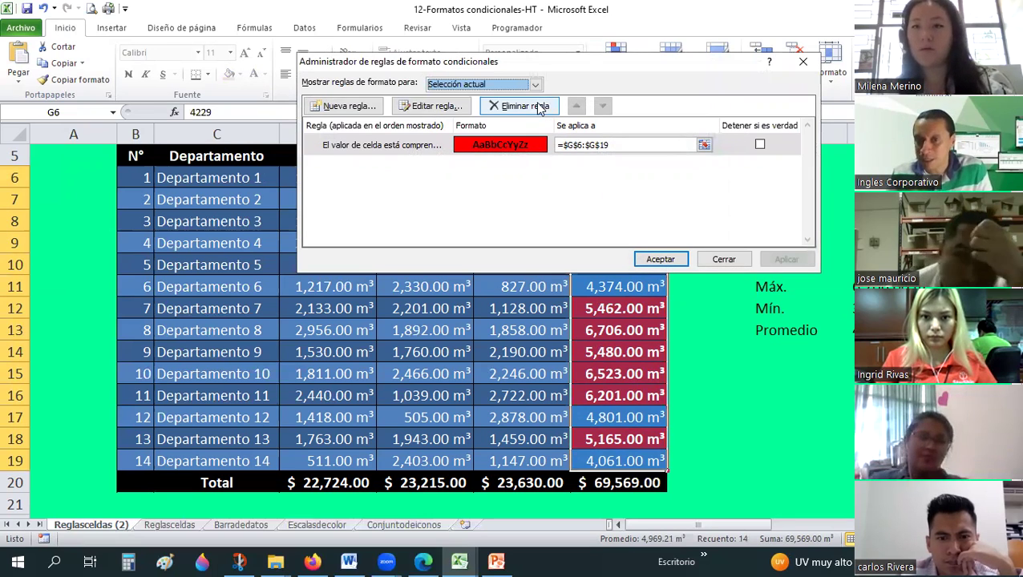
left_click(542, 106)
left_click(659, 259)
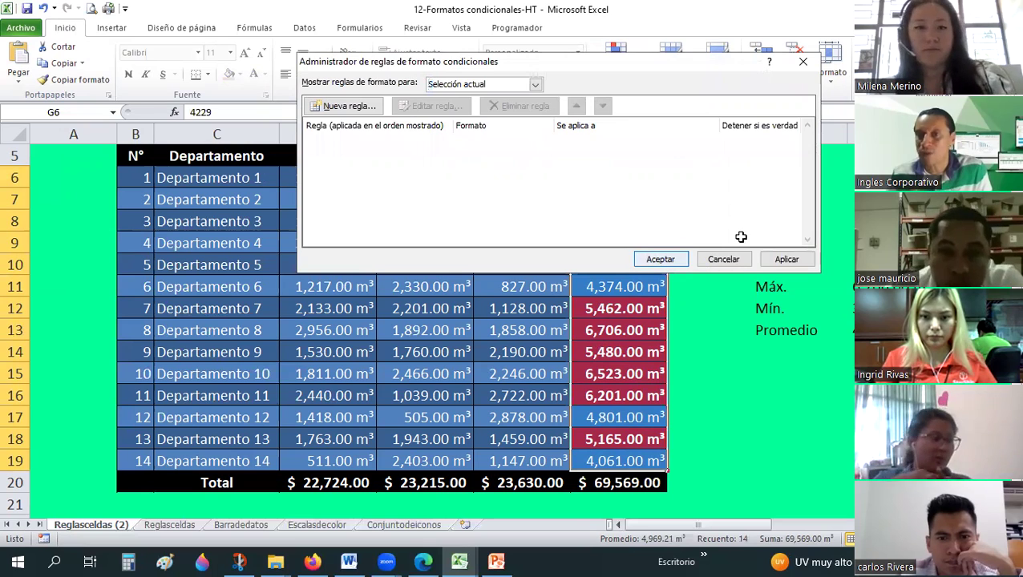
left_click(713, 250)
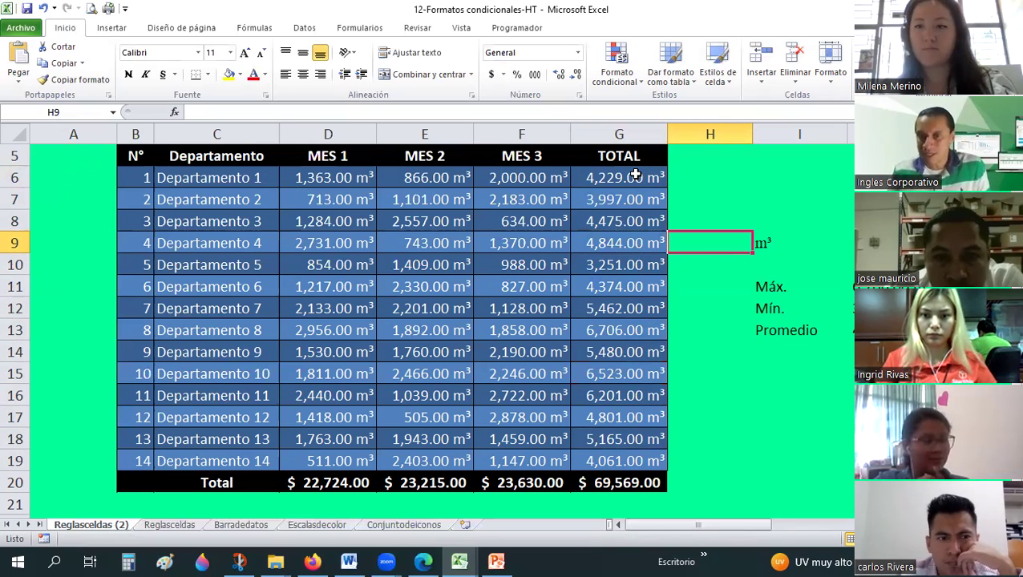
Step: Select TOTAL cells G6:G19 and start a new Between highlight rule
left_click(635, 174)
left_click(609, 450, "shift")
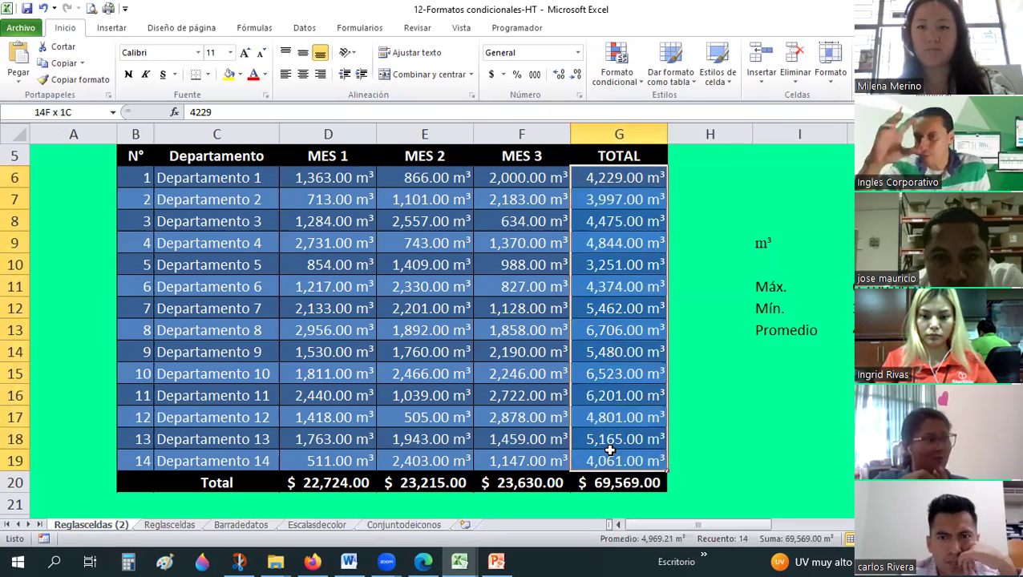
left_click(637, 85)
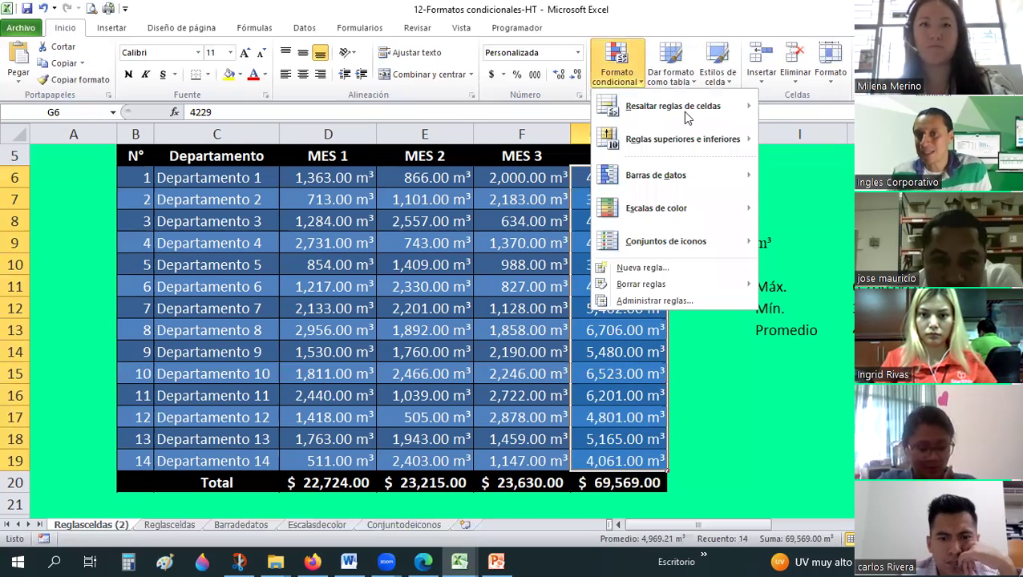
mouse_move(683, 114)
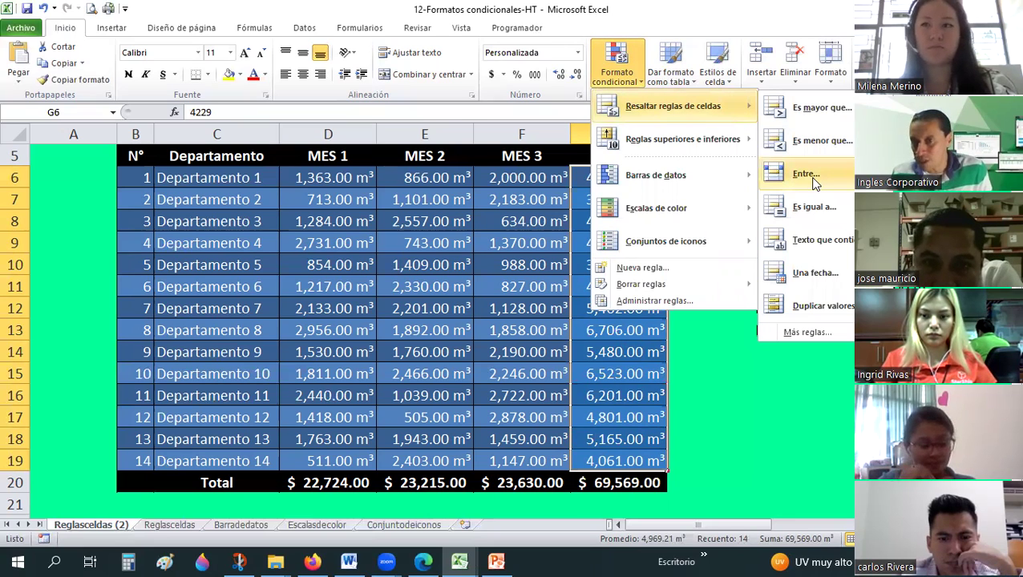
left_click(805, 174)
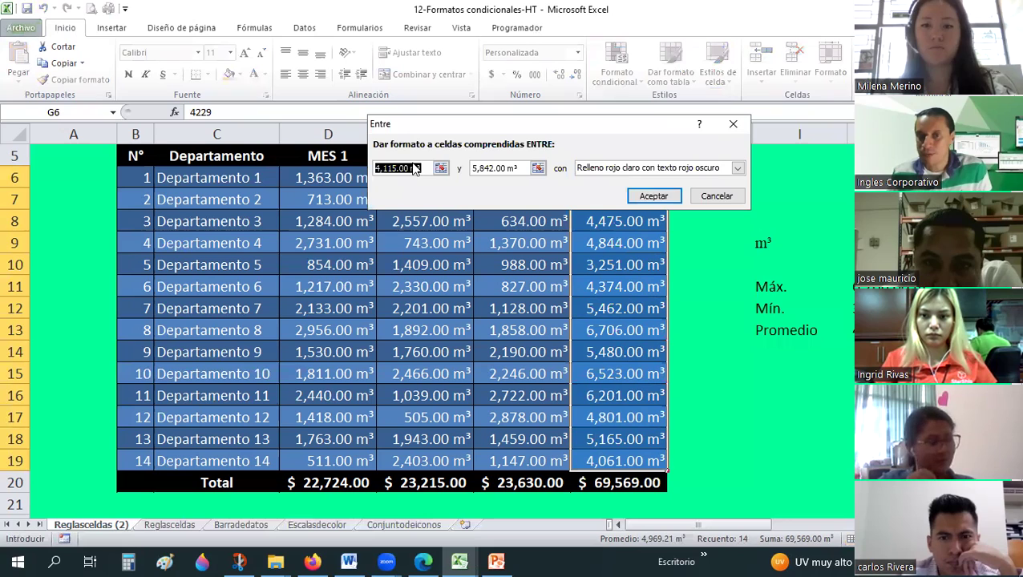
Step: Set the Between bounds to =$J$13 and =$J$11
left_click(424, 167)
key("ctrl+a")
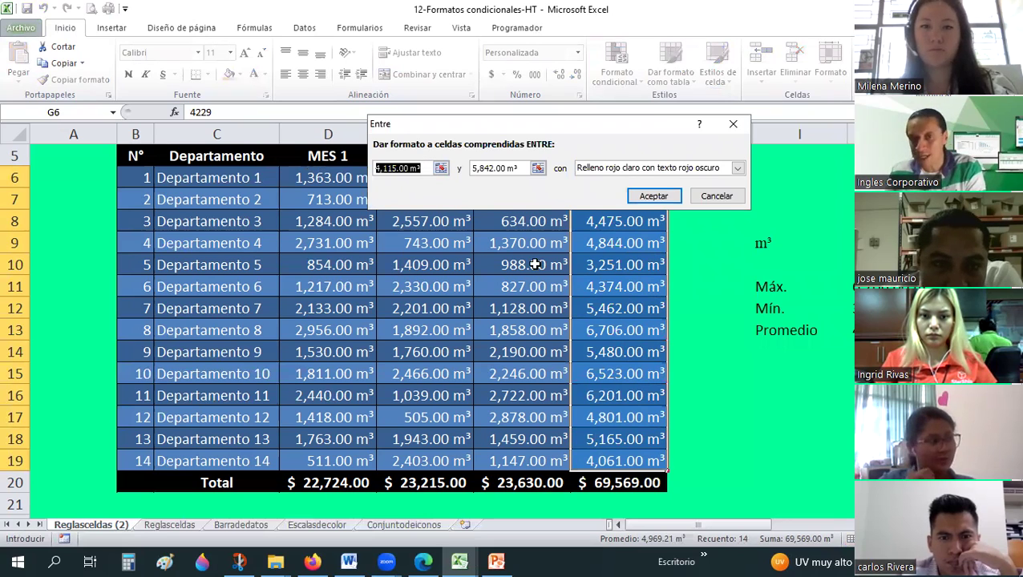
key("BackSpace")
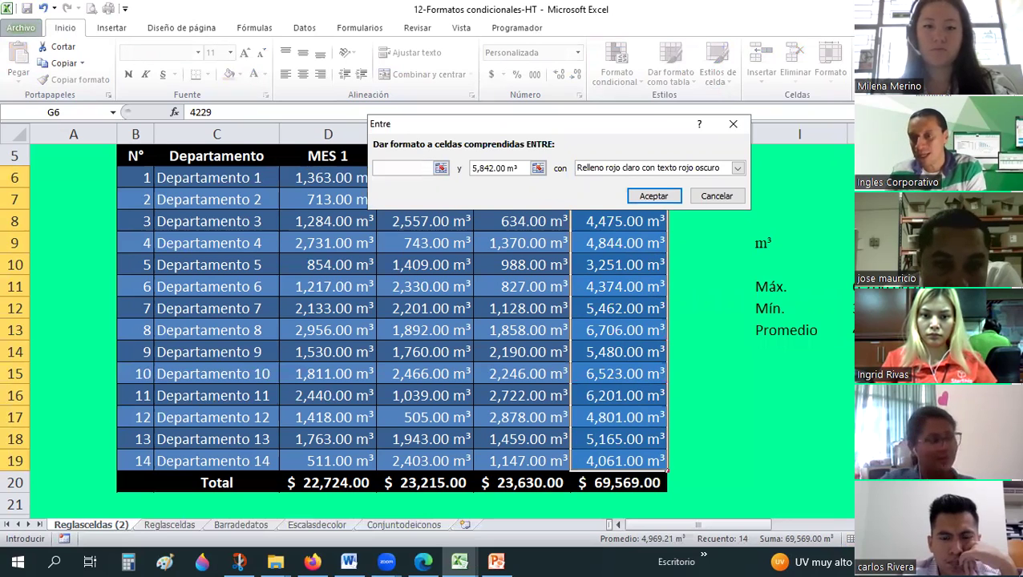
left_click(851, 329)
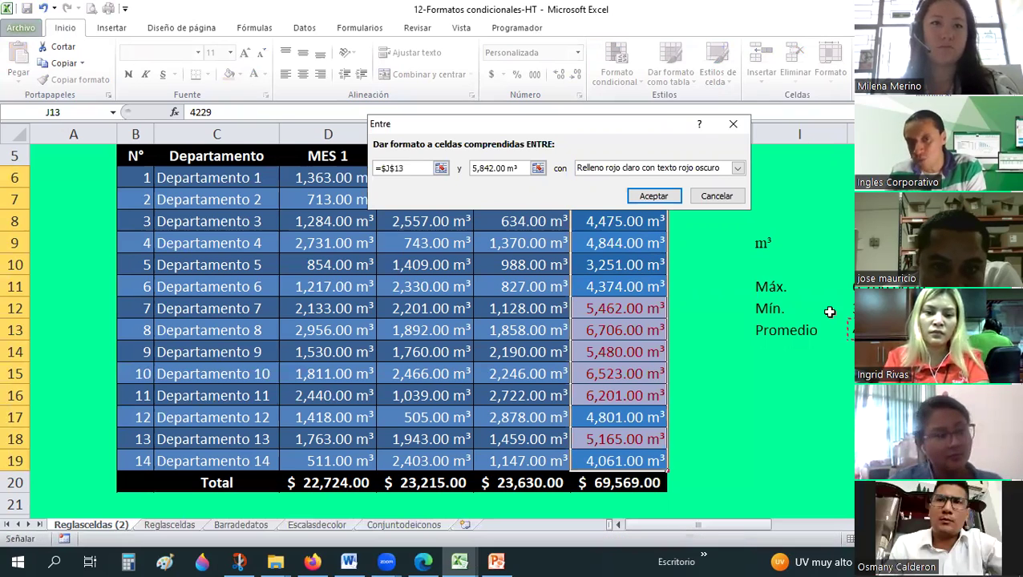
triple_click(497, 167)
key("BackSpace")
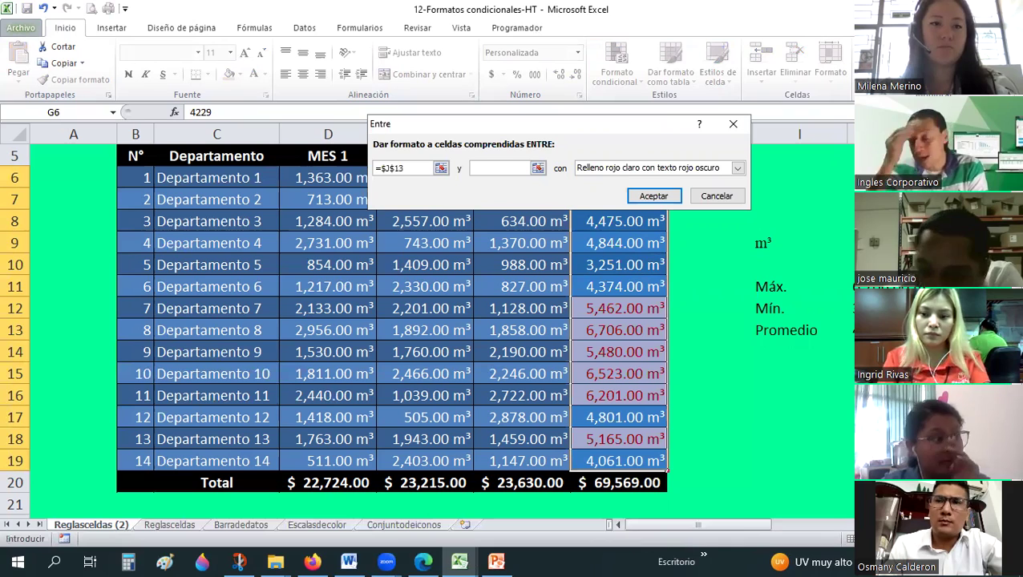
left_click(851, 286)
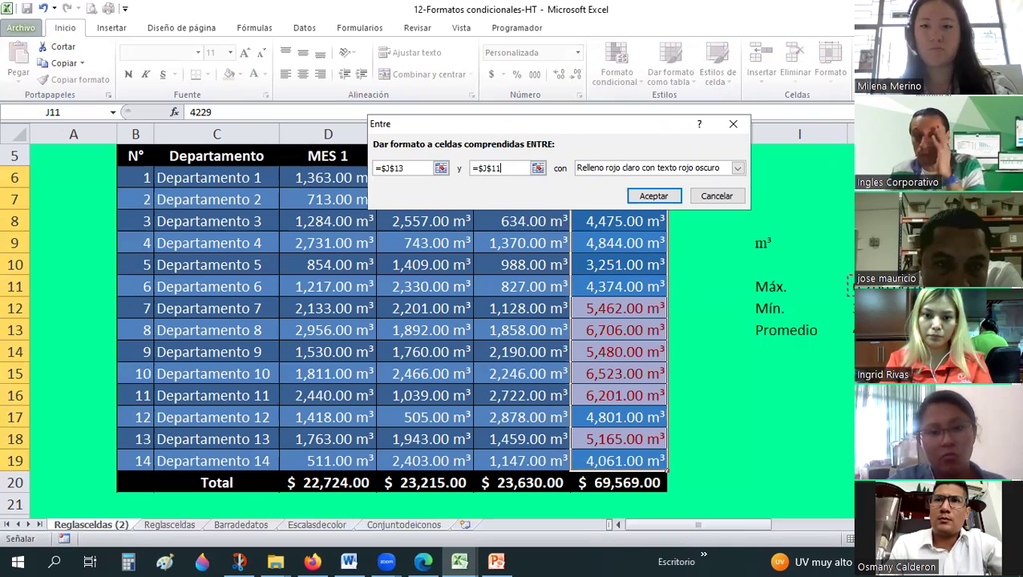
left_click(737, 168)
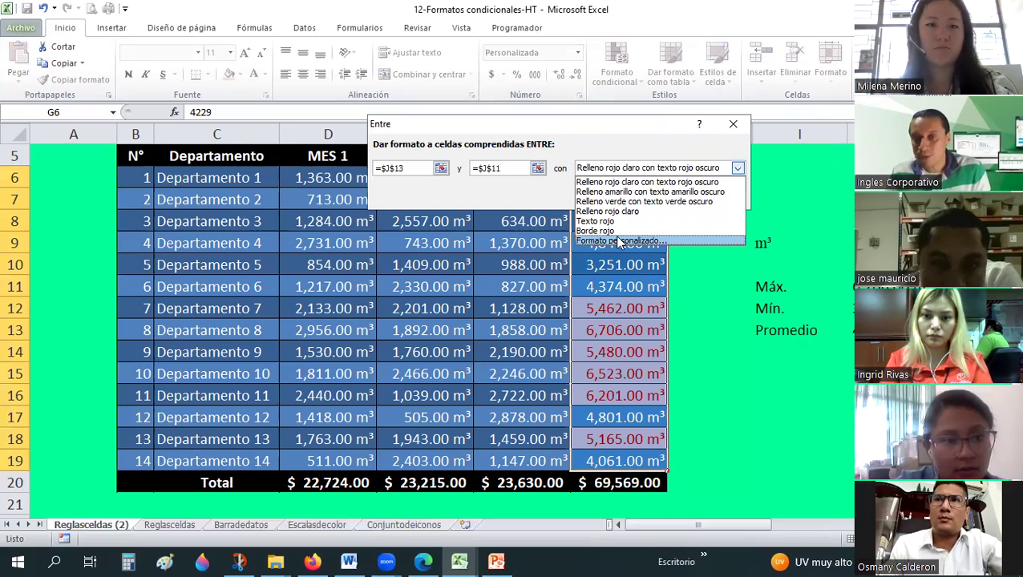
Step: Define a custom format with bold, struck-through black text
left_click(615, 241)
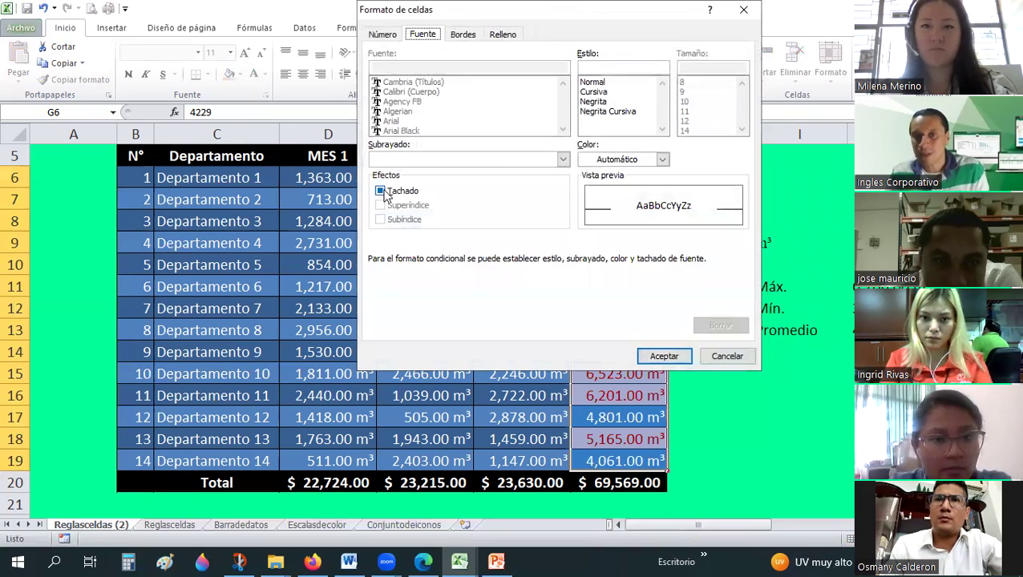
left_click(380, 192)
left_click(662, 160)
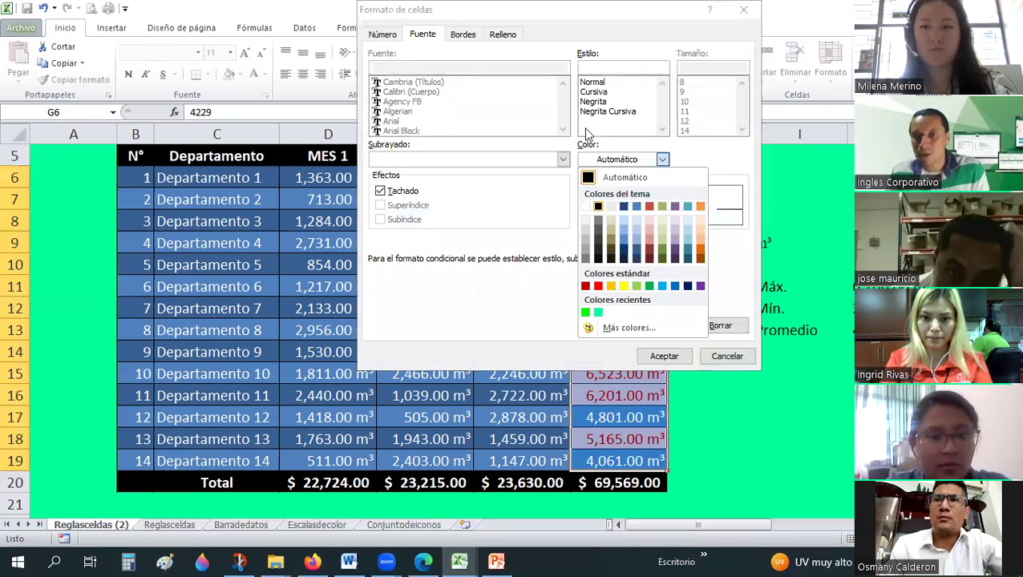
left_click(597, 206)
left_click(593, 102)
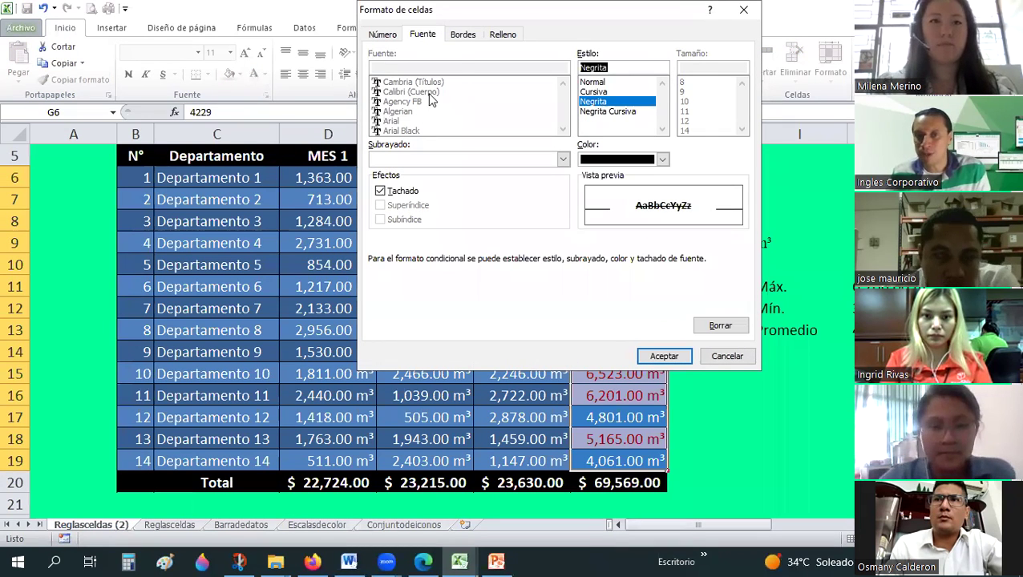
Step: Add purple top, left and bottom borders to the custom format
left_click(461, 40)
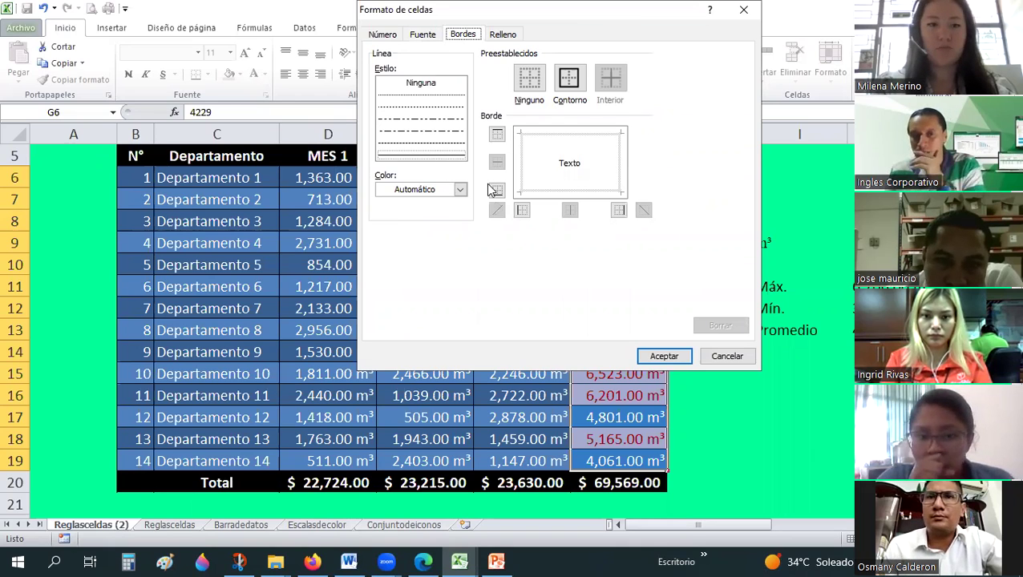
left_click(461, 190)
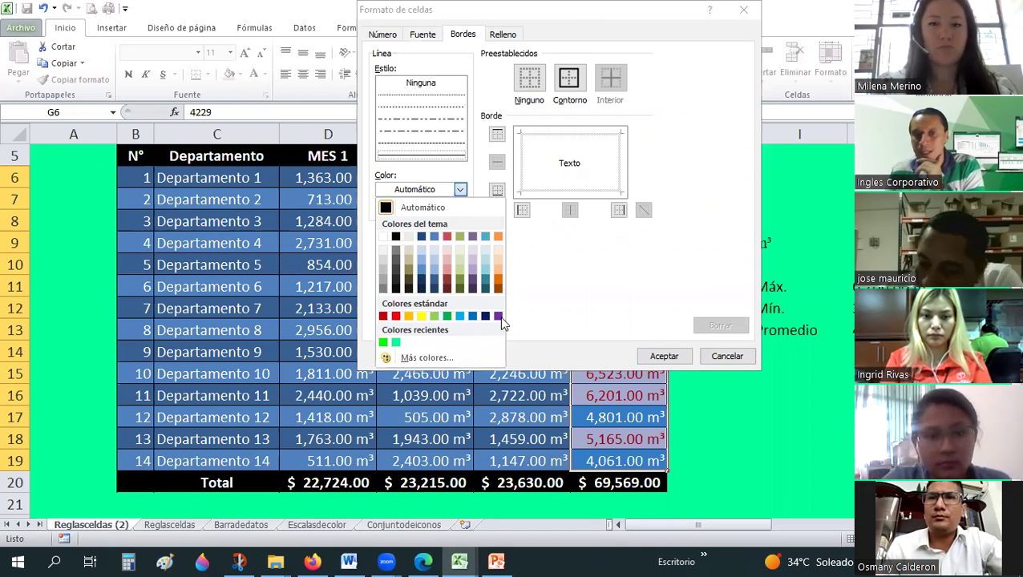
left_click(498, 317)
left_click(540, 181)
left_click(621, 182)
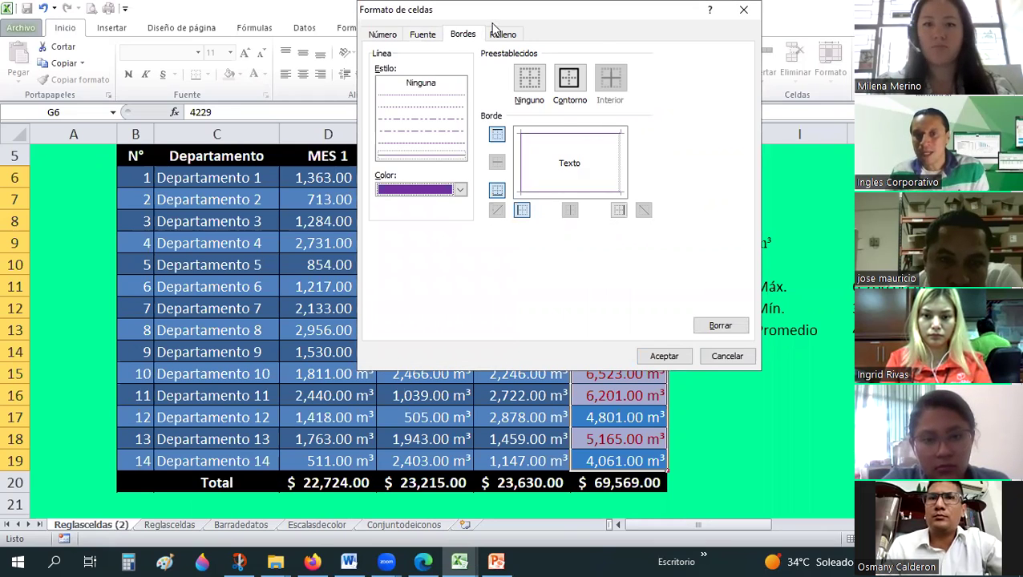
Step: Give the custom format a yellow fill and confirm it
left_click(501, 34)
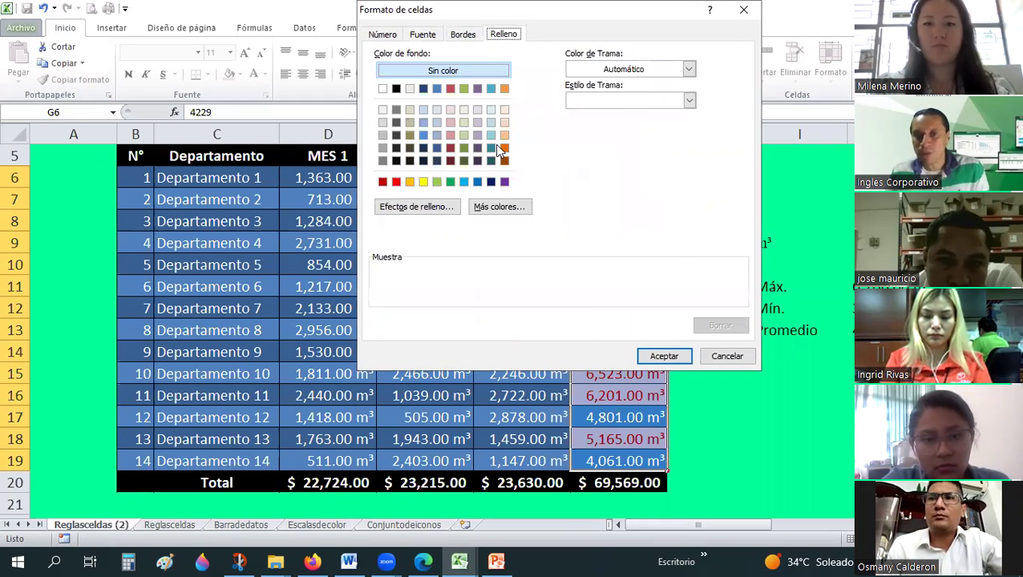
left_click(423, 182)
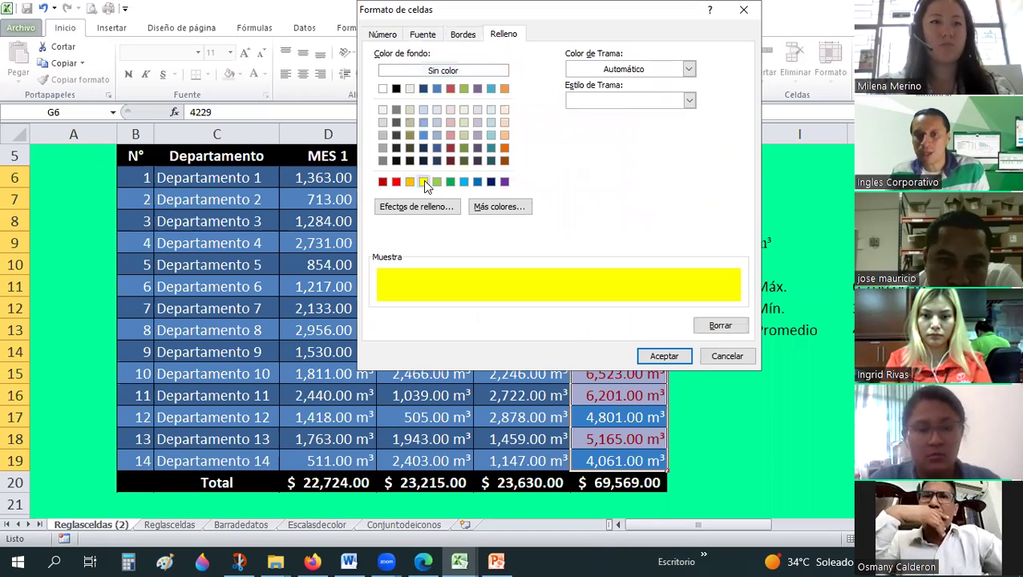
left_click(662, 357)
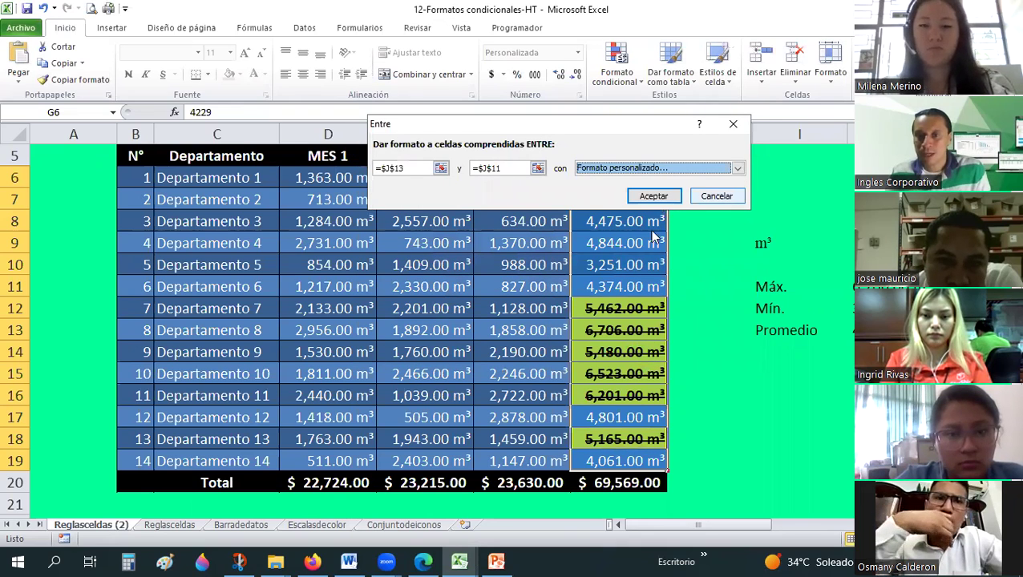
Step: Reopen the custom format and adjust its strikethrough setting
left_click(737, 168)
left_click(645, 241)
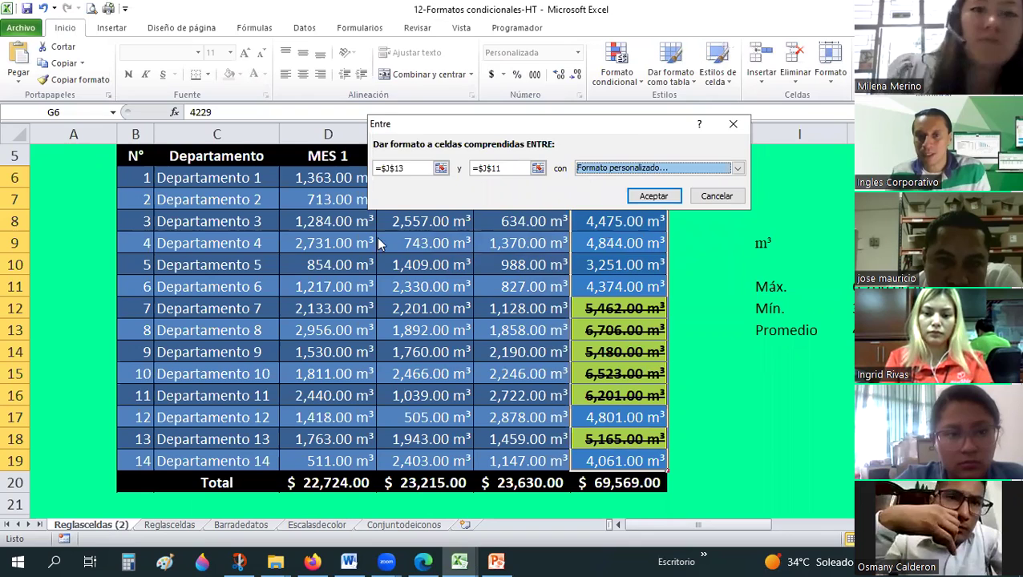
left_click(383, 35)
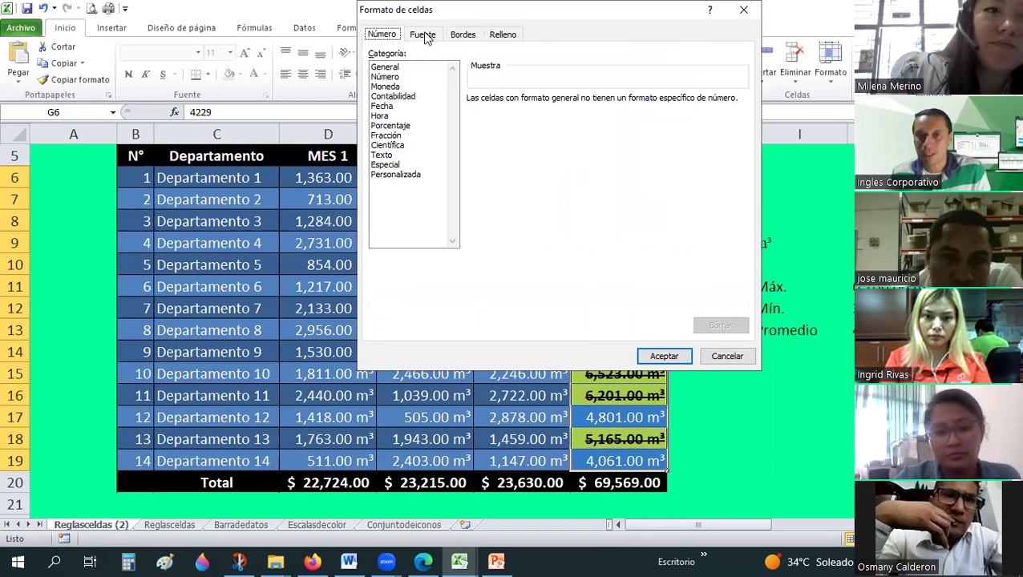
left_click(423, 35)
left_click(380, 191)
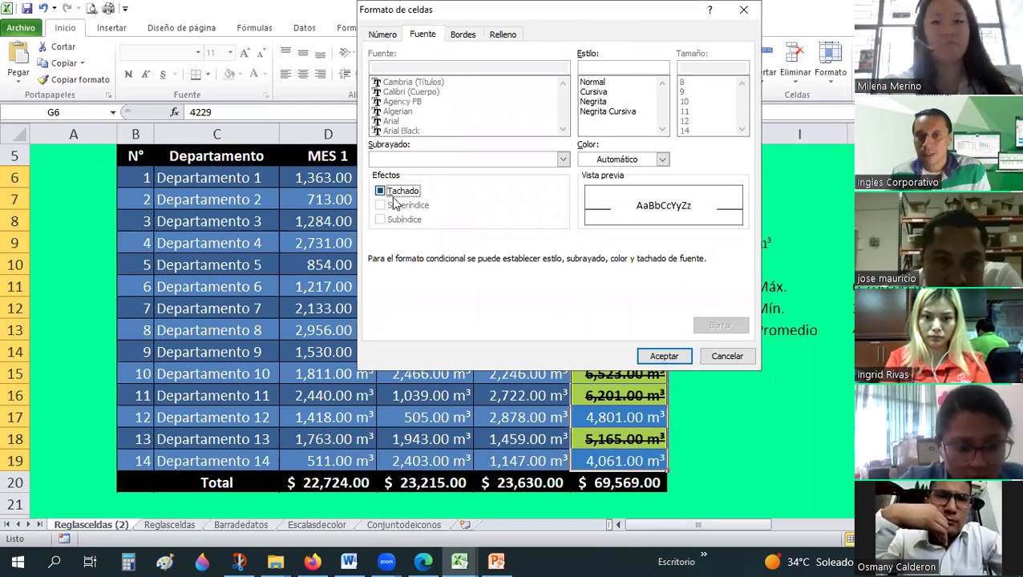
left_click(381, 190)
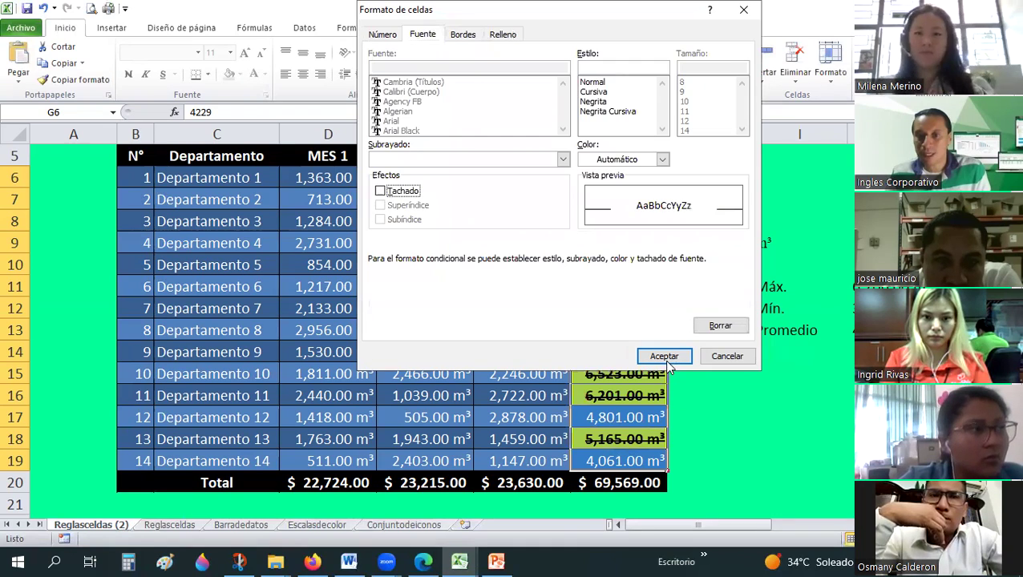
left_click(663, 357)
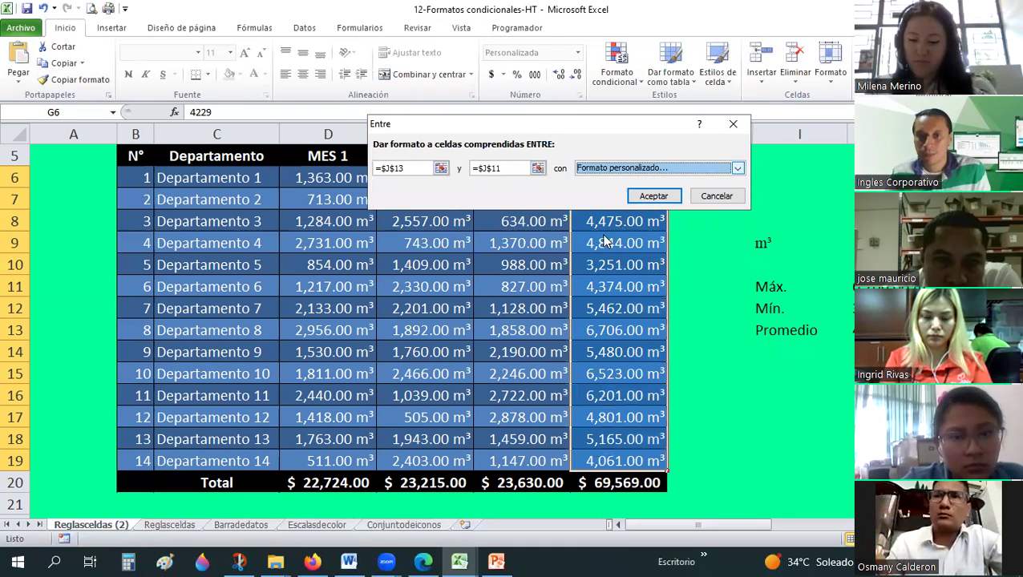
Step: Reopen the custom format again and remove the strikethrough from the values
left_click(737, 168)
key("Return")
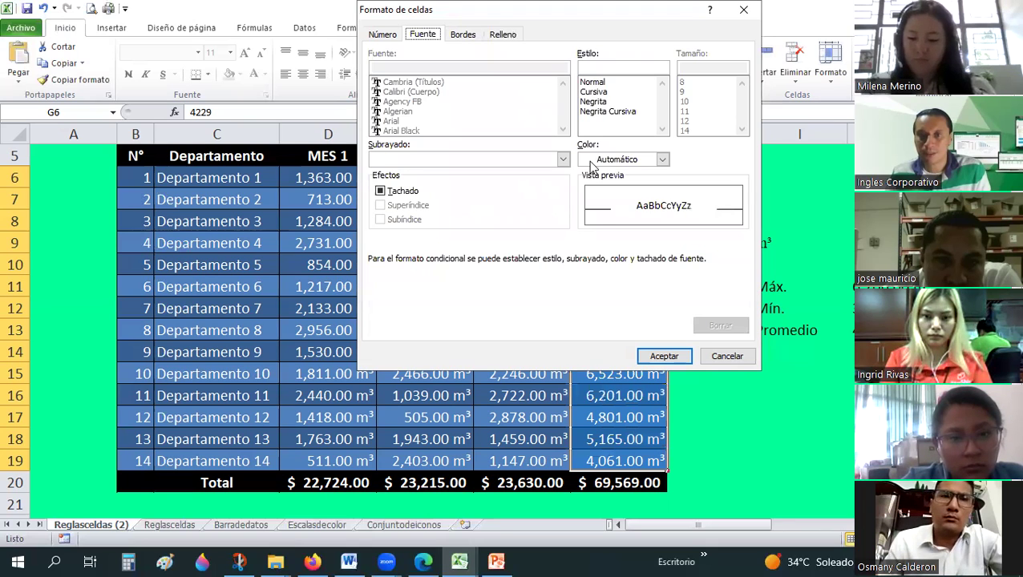
left_click(593, 161)
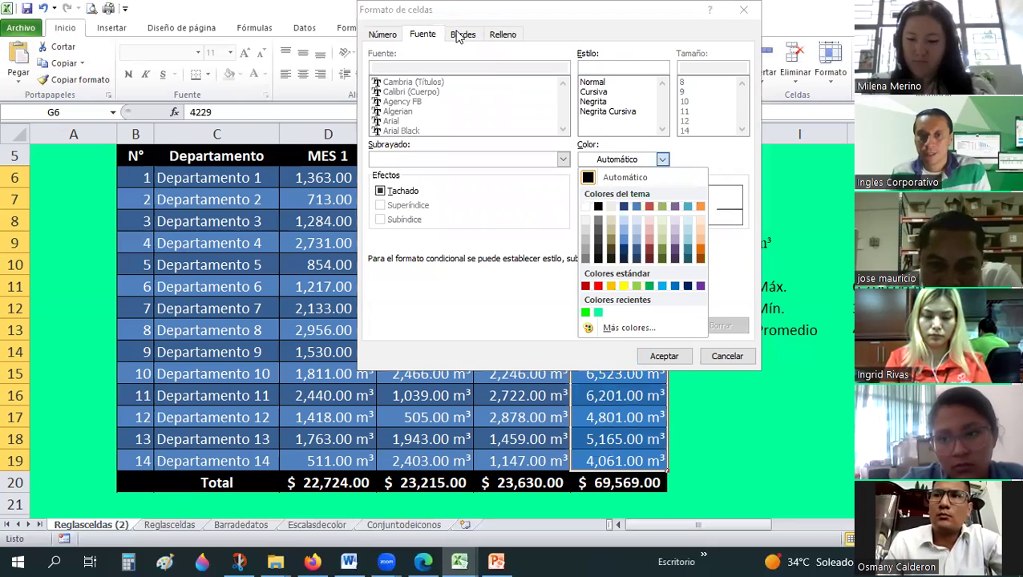
key("Escape")
left_click(380, 192)
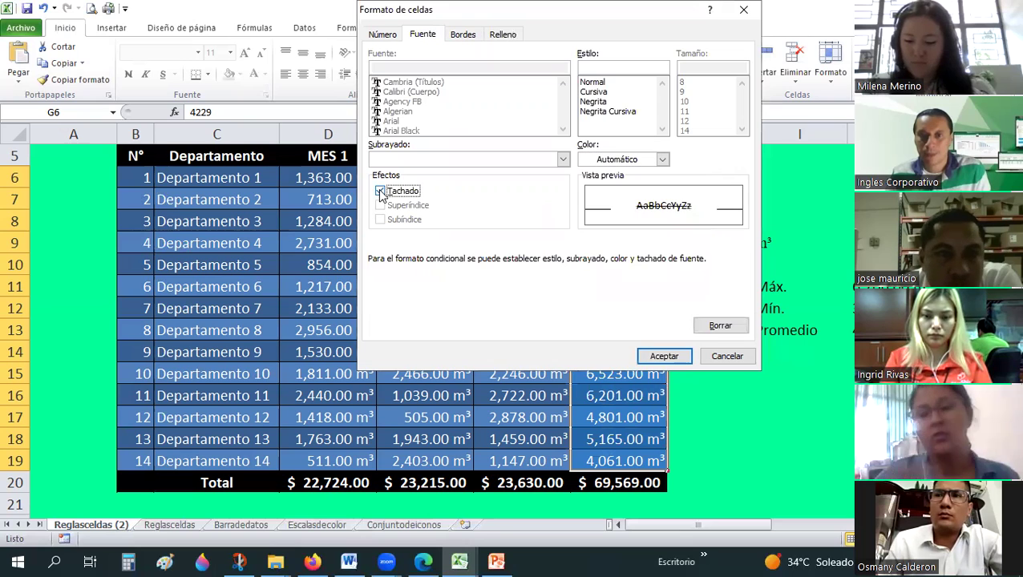
Step: Add top and left borders and a yellow fill, then apply the Between rule
left_click(460, 34)
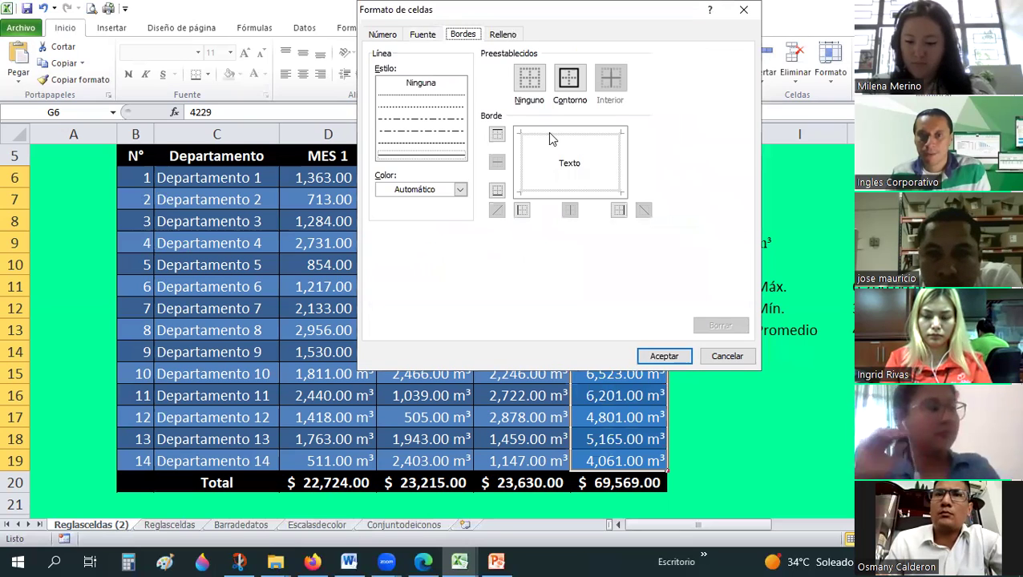
left_click(547, 192)
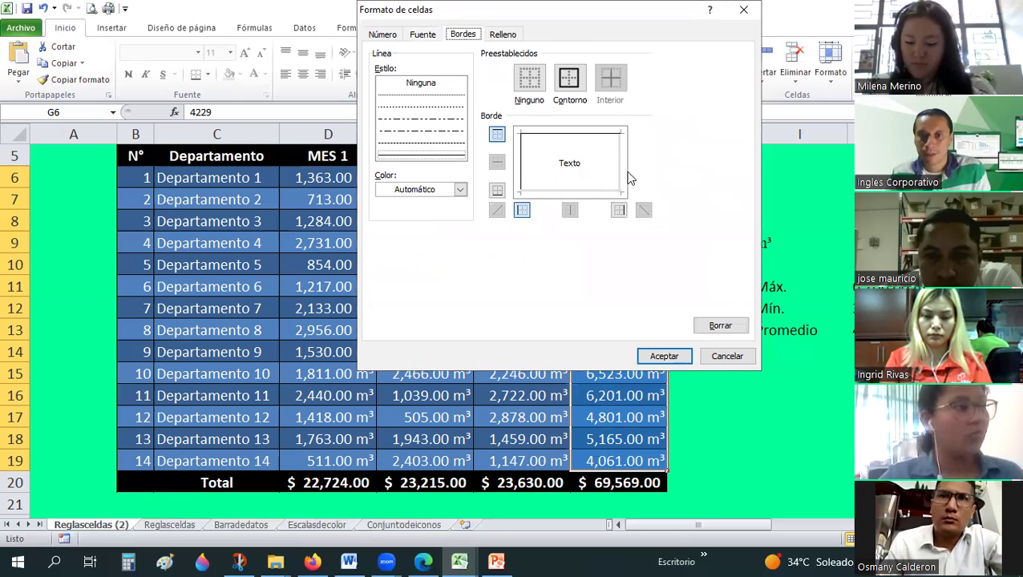
left_click(504, 35)
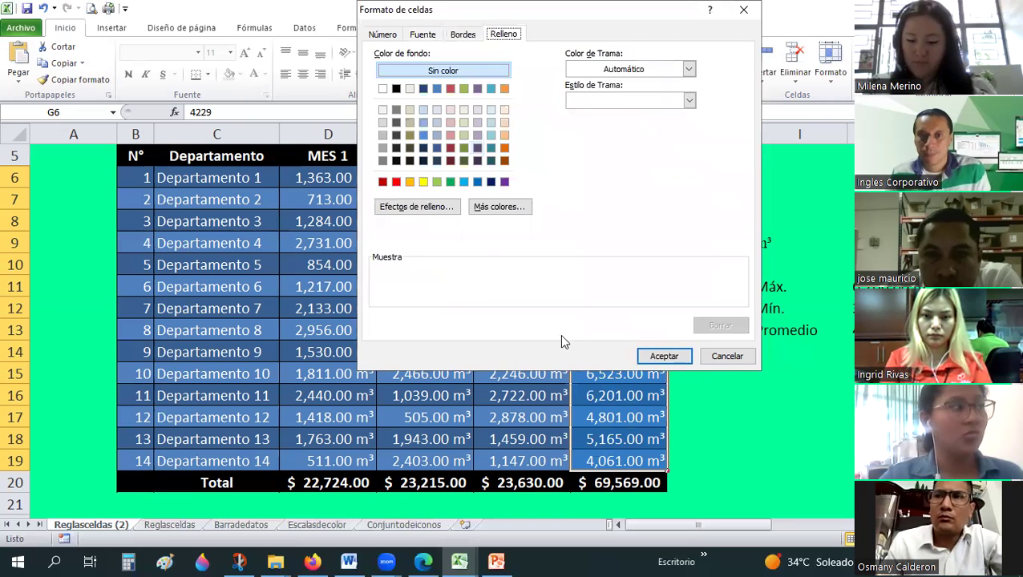
left_click(423, 181)
left_click(663, 356)
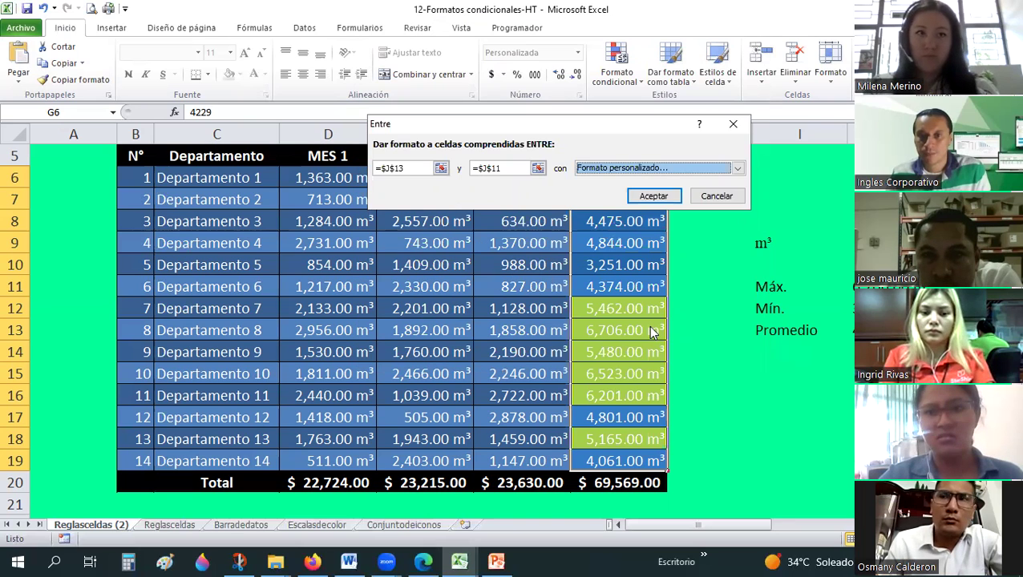
left_click(647, 197)
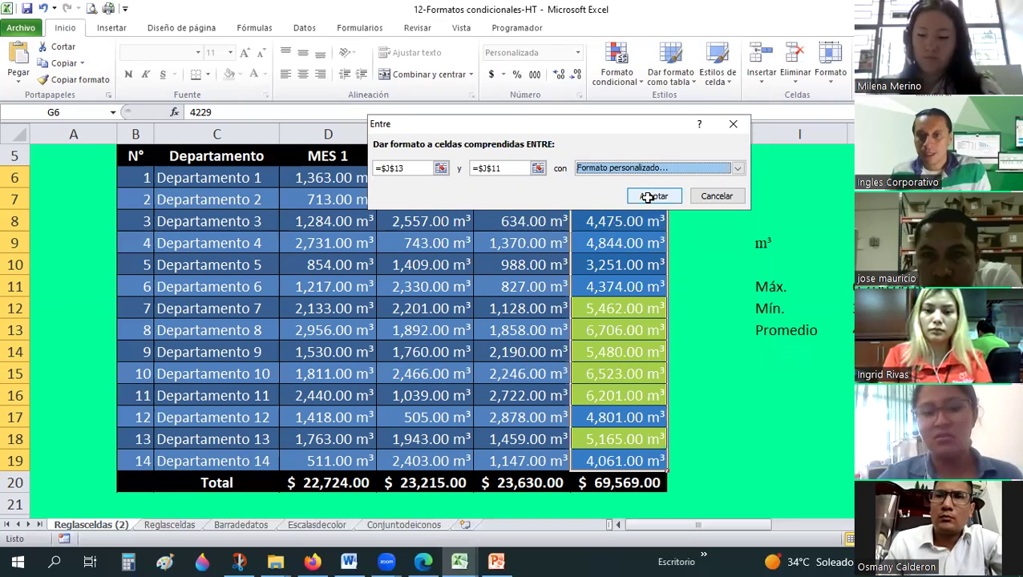
Step: Check the highlighted totals, such as 5462 in G12, 5480 in G14 and 6201 in G16
left_click(696, 260)
left_click(633, 309)
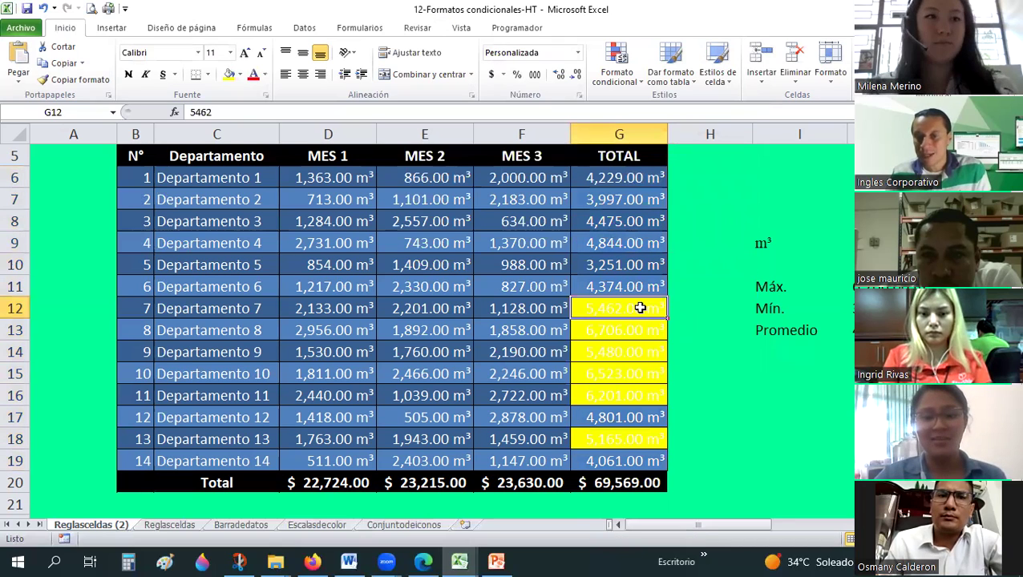
left_click(708, 334)
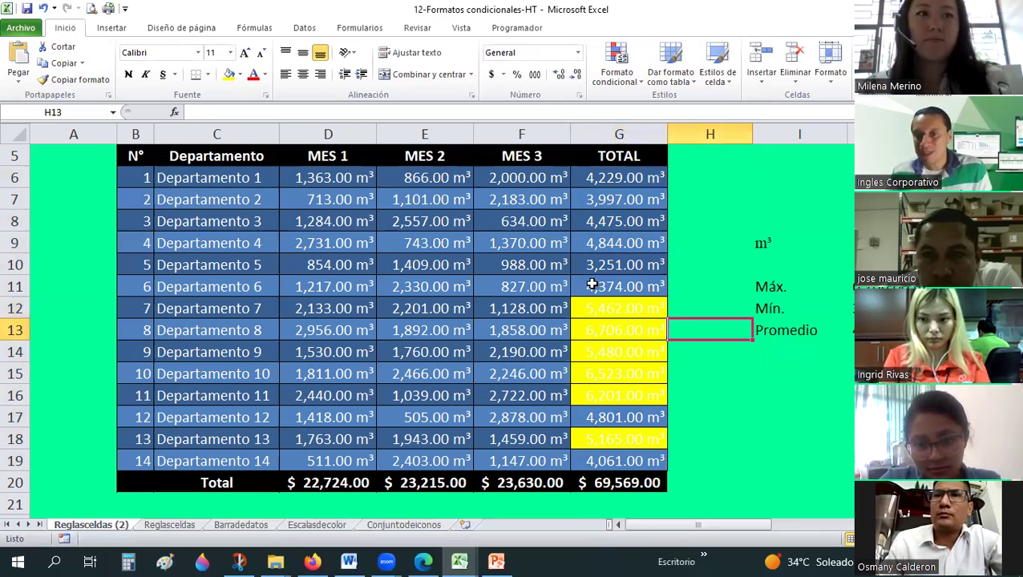
left_click(629, 314)
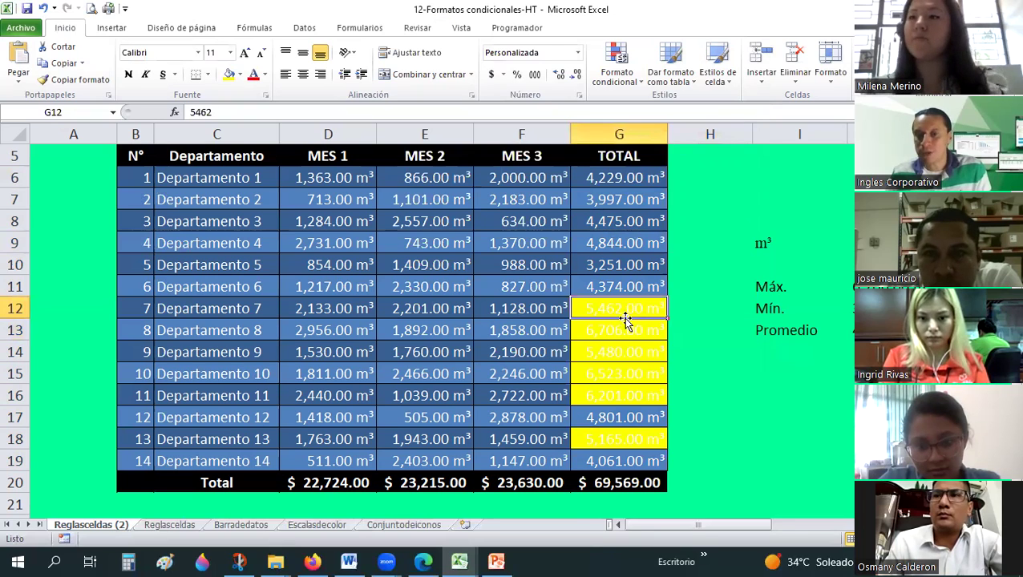
left_click(613, 353)
key("Down")
key("Down")
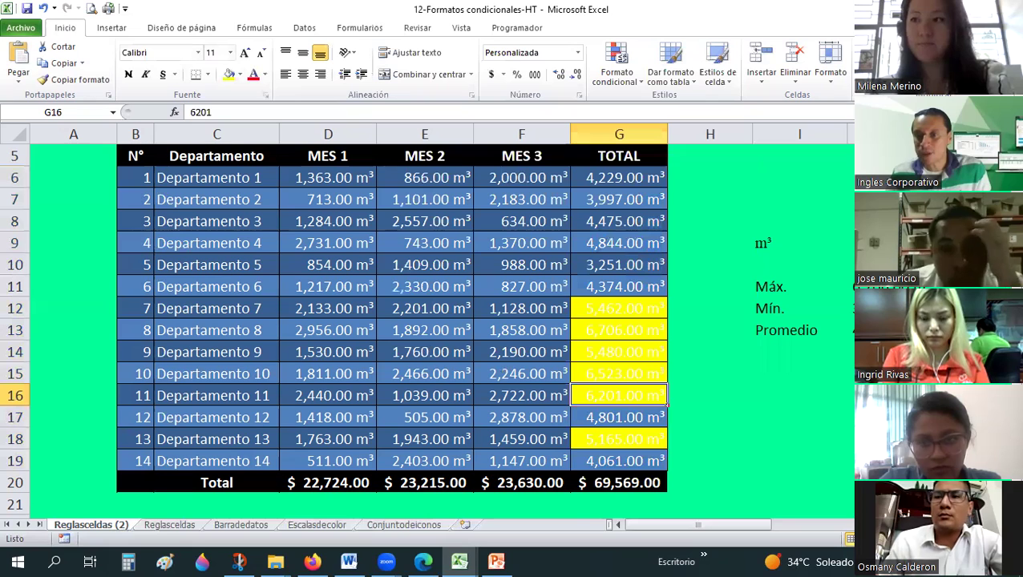
key("Down")
key("Down")
Step: Move the Máx. label above Promedio so the labels read Mín., Máx., Promedio
left_click_drag(769, 287, 798, 320)
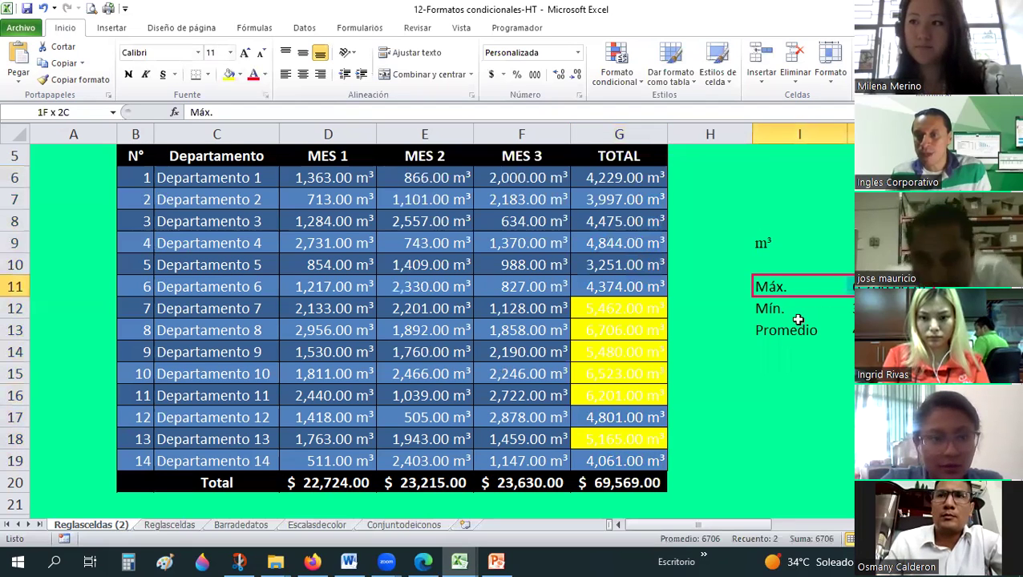
left_click(793, 330)
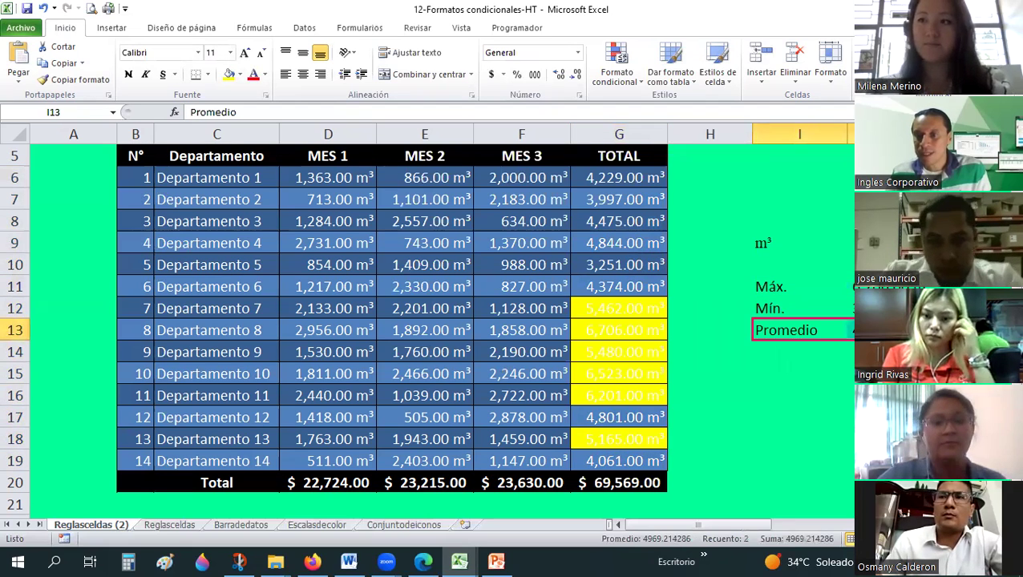
key("ctrl+z")
left_click(762, 303)
mouse_move(758, 287)
left_mouse_down()
mouse_move(848, 290)
mouse_move(766, 340)
mouse_move(847, 340)
left_mouse_up()
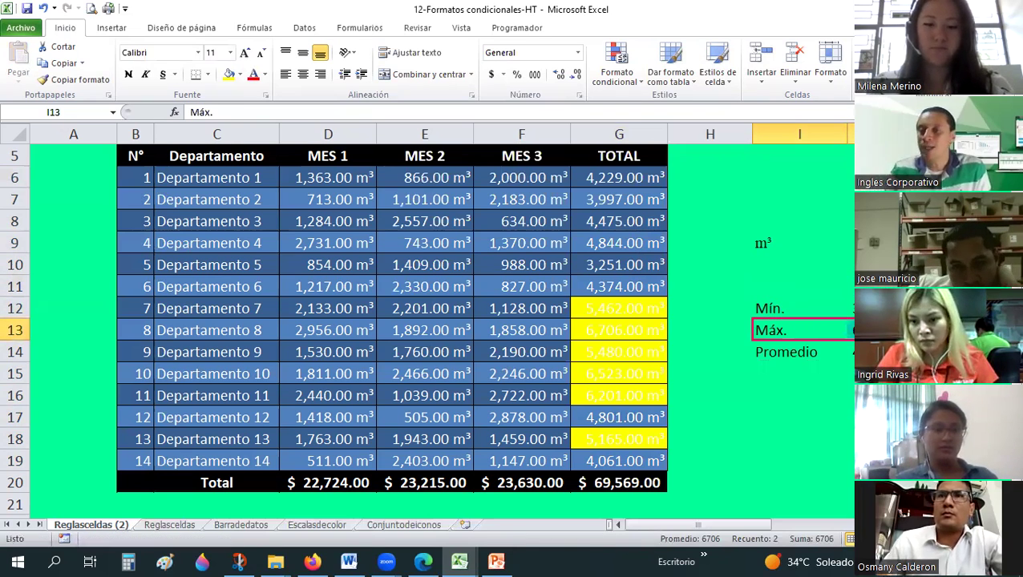
left_click(819, 416)
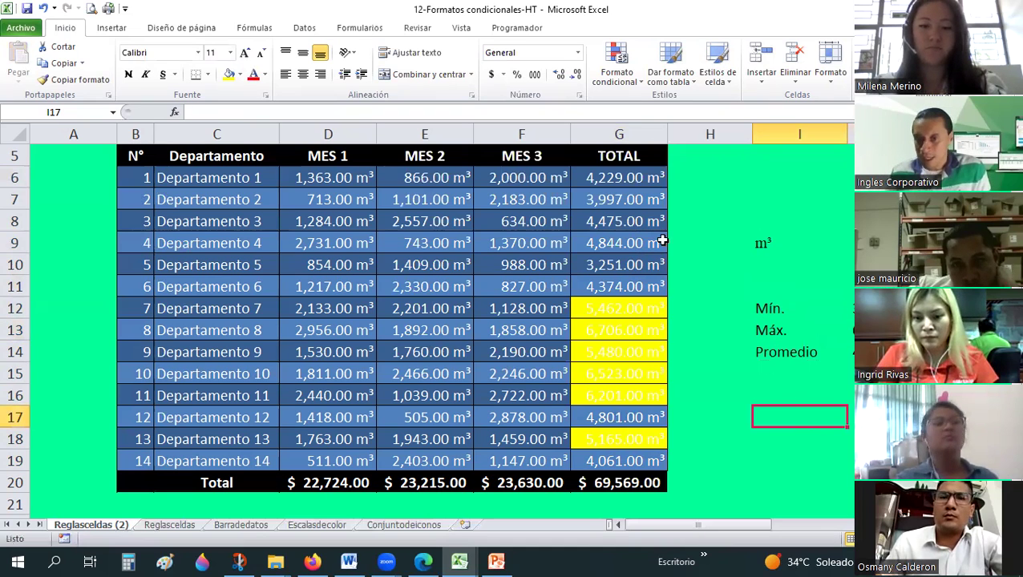
left_click_drag(633, 173, 618, 452)
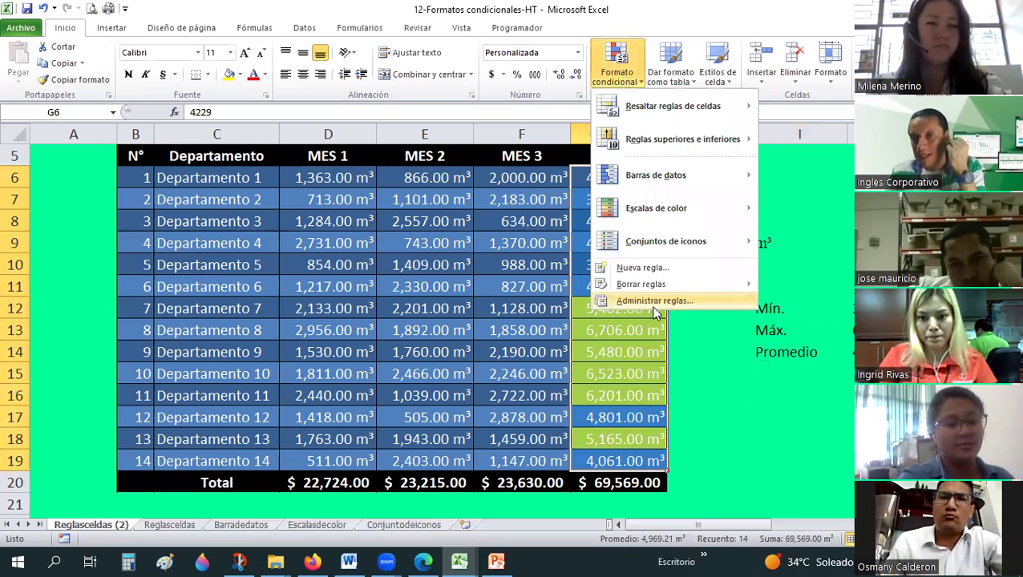
Step: Set the TOTAL highlight rule's font to bold and black
left_click(678, 300)
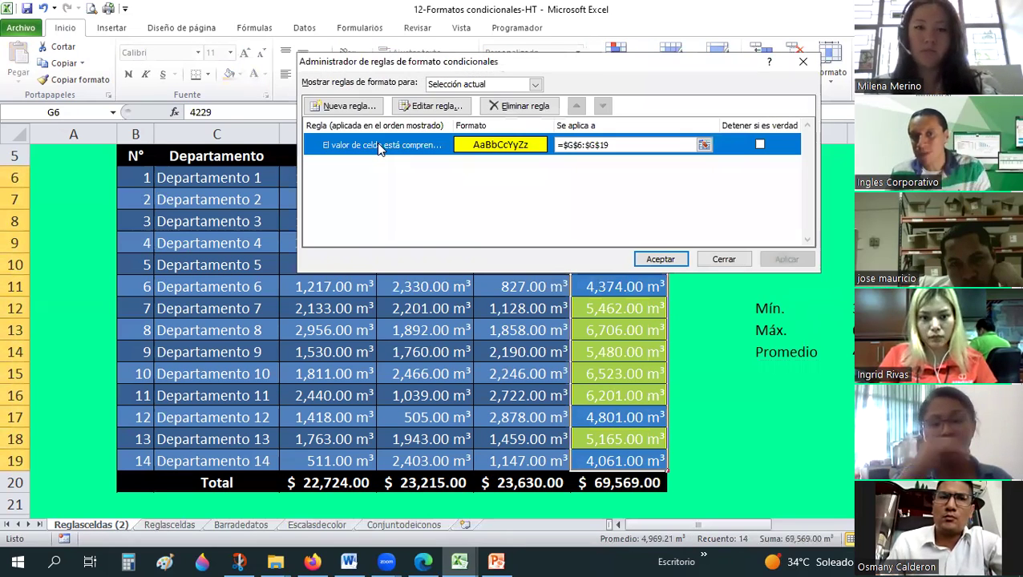
double_click(376, 142)
left_click(589, 262)
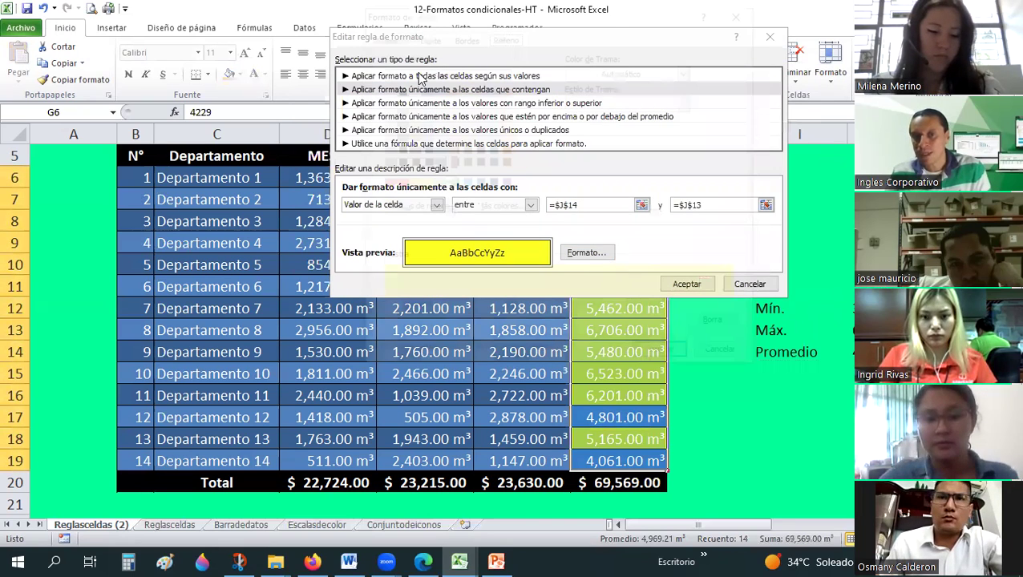
left_click(423, 34)
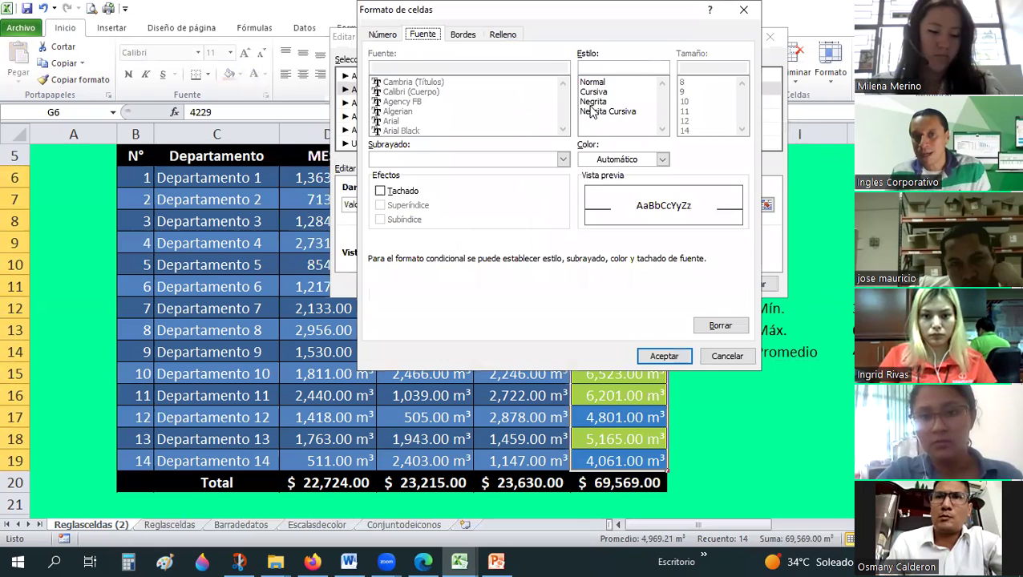
left_click(591, 112)
key("Up")
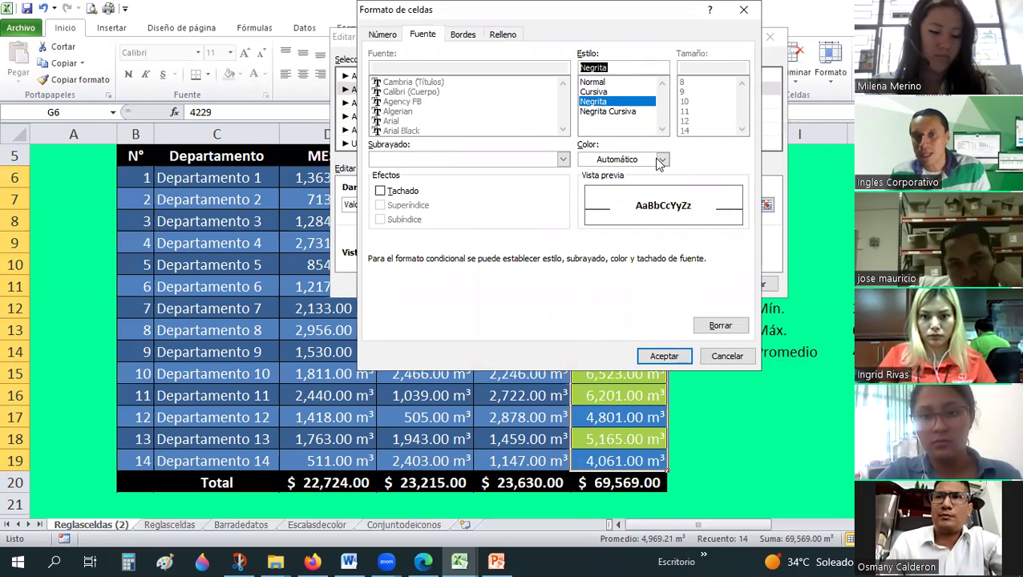
left_click(660, 160)
left_click(597, 218)
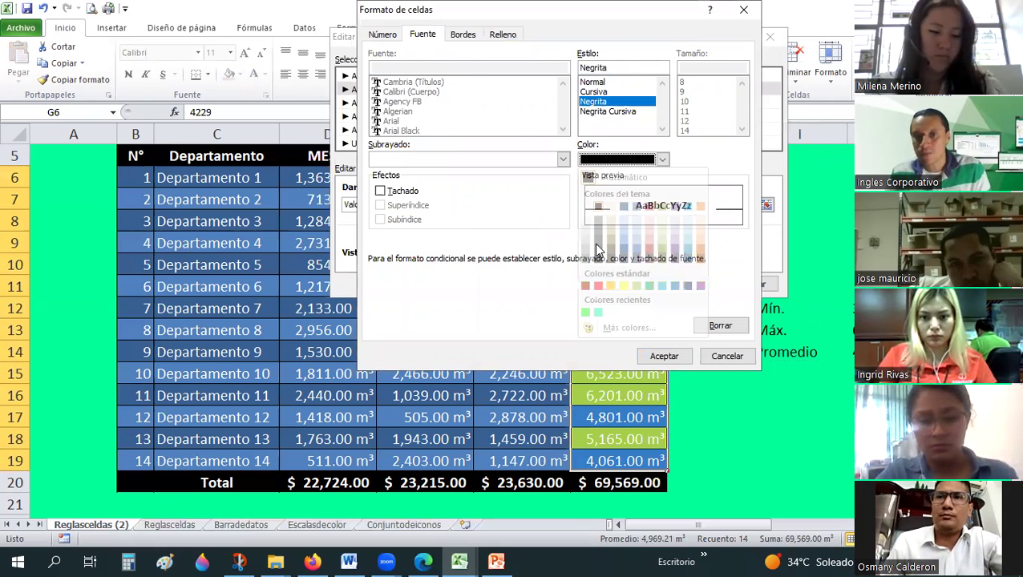
Step: Give the highlight purple borders, keep the yellow fill, and apply the edited rule
left_click(462, 34)
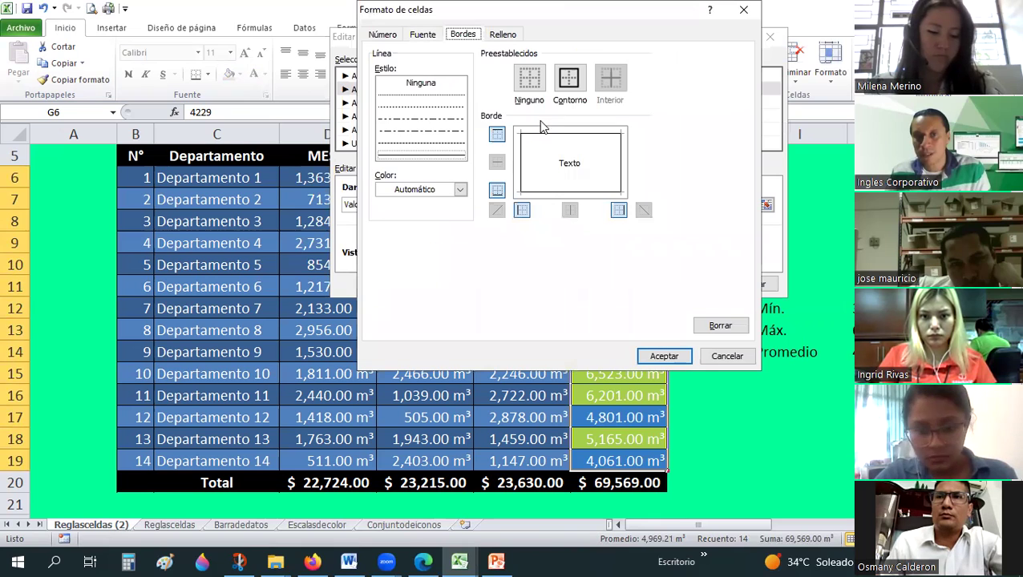
left_click(459, 190)
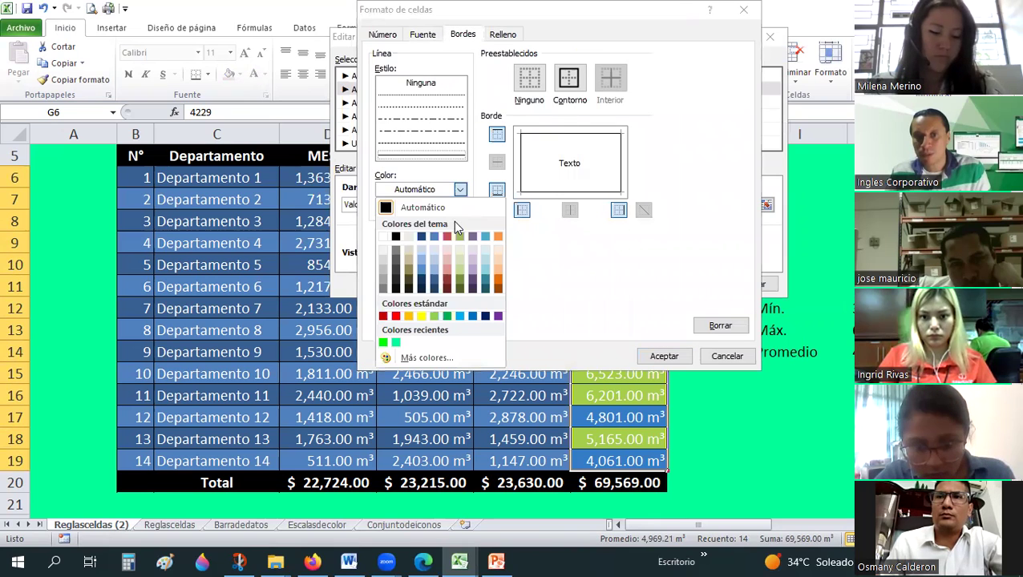
left_click(499, 316)
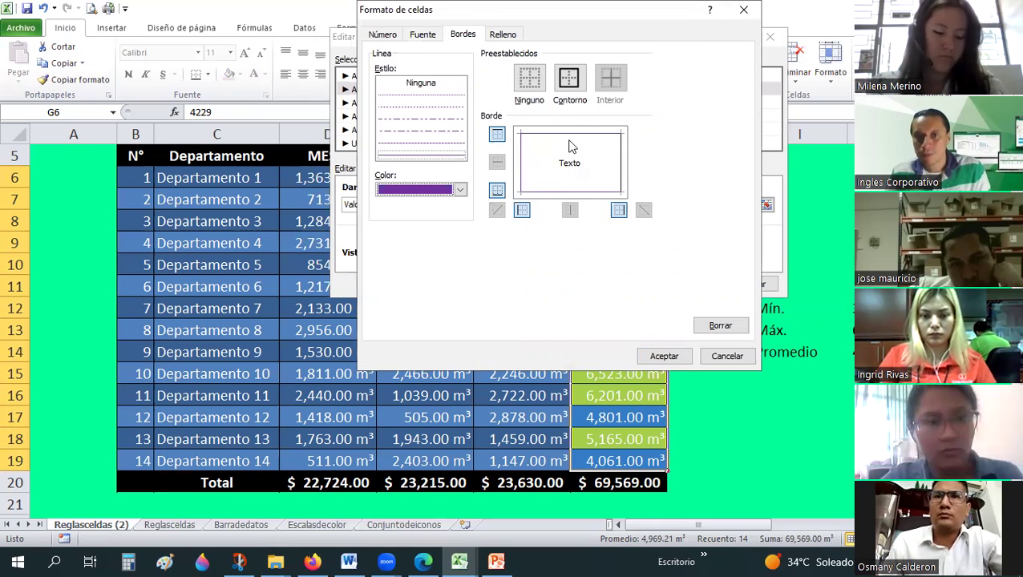
left_click(523, 157)
left_click(583, 193)
left_click(619, 170)
left_click(503, 34)
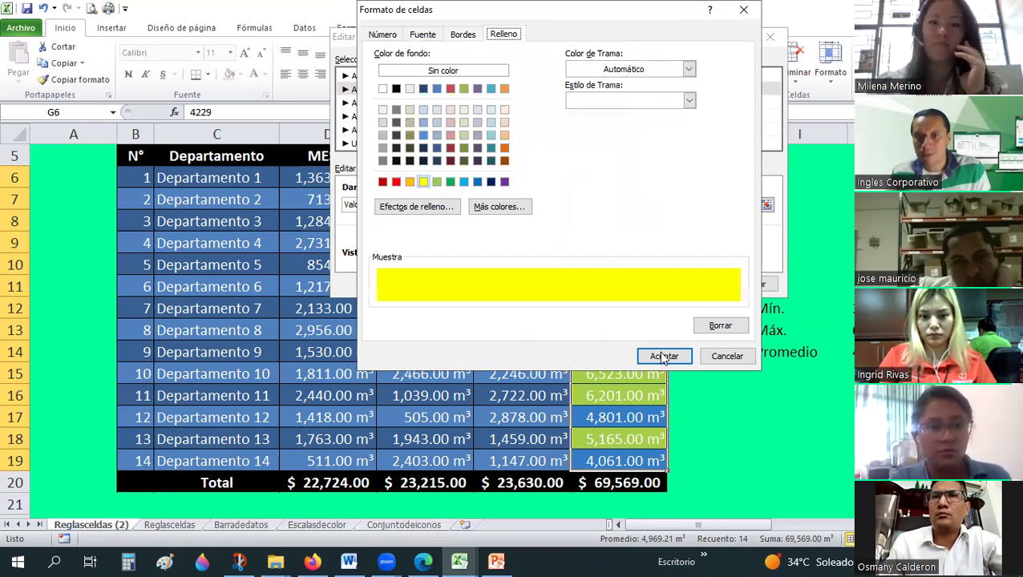
left_click(659, 356)
left_click(686, 283)
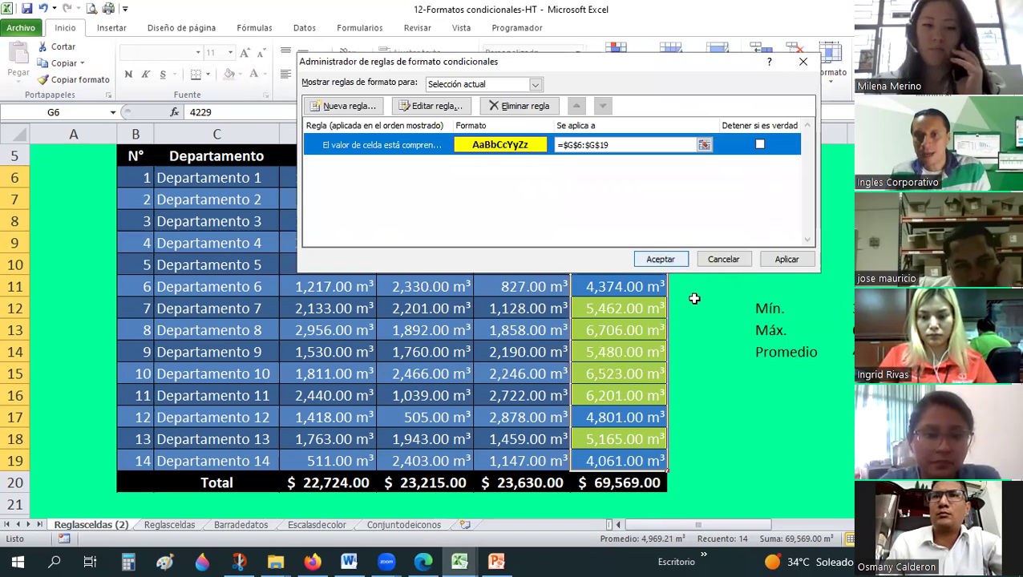
left_click(663, 260)
left_click(624, 335)
left_click(634, 374)
left_click_drag(625, 395, 625, 352)
left_click(616, 79)
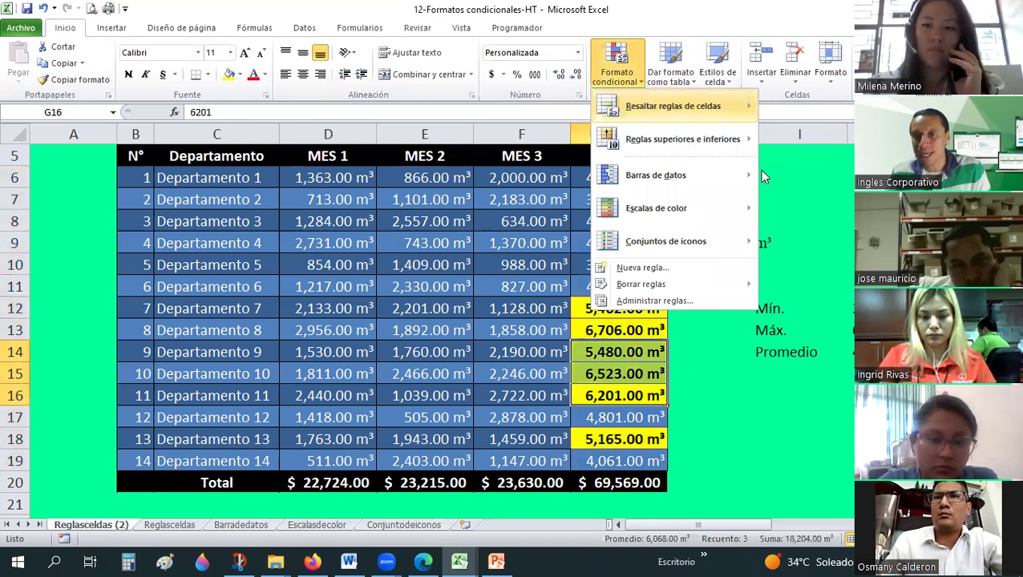
mouse_move(681, 106)
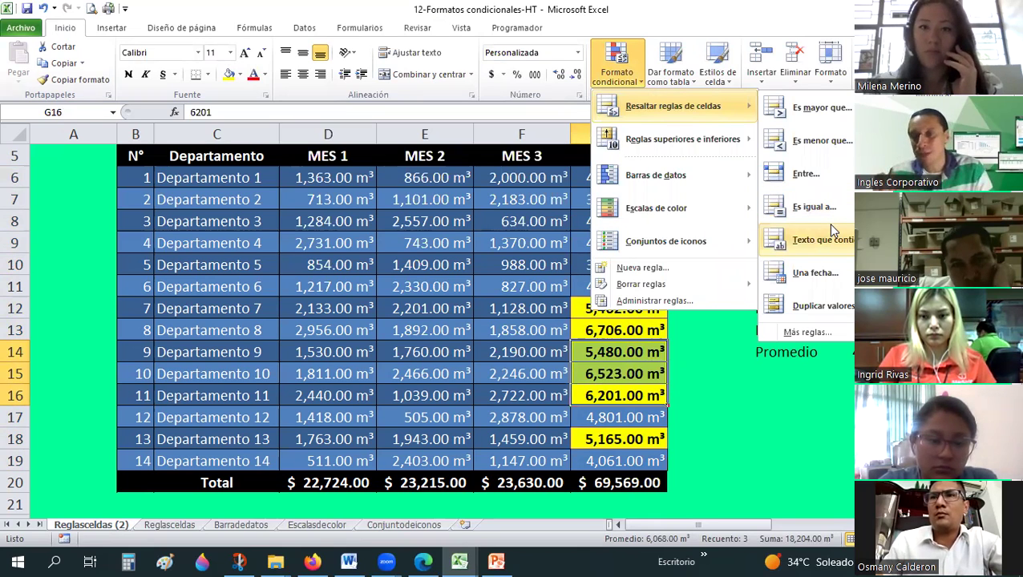
left_click(767, 420)
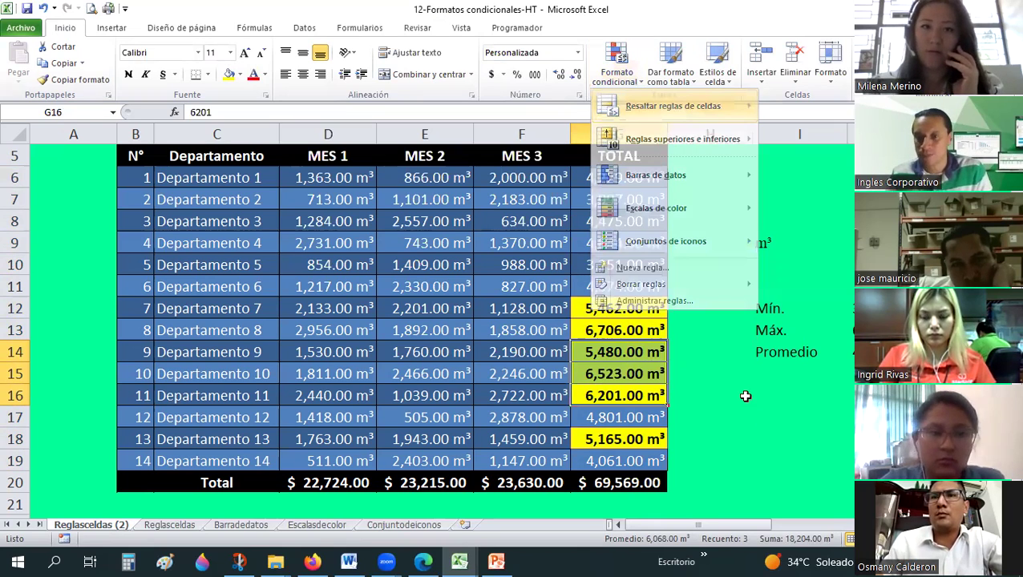
key("Up")
key("Up")
key("Up")
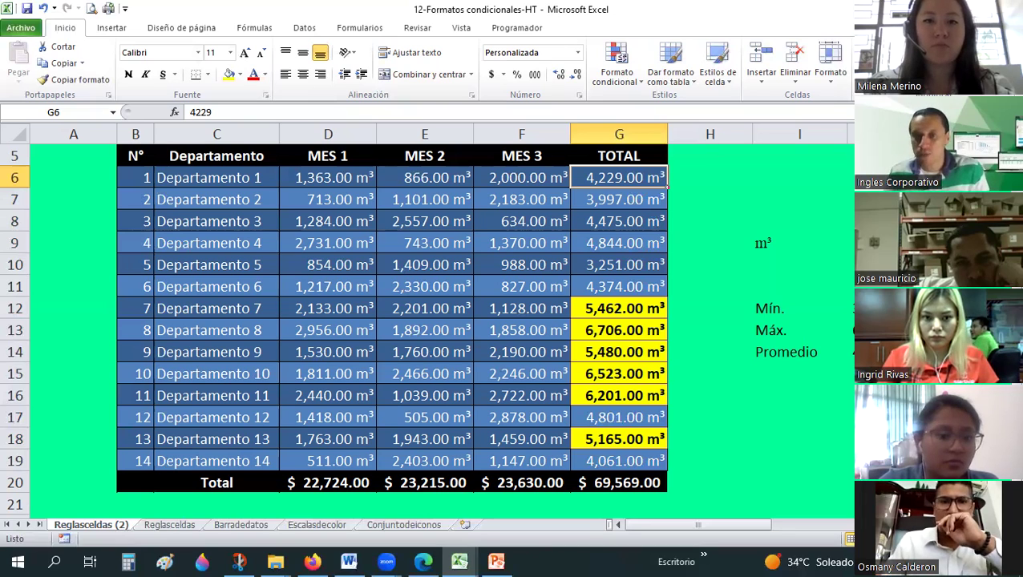
left_click(732, 245)
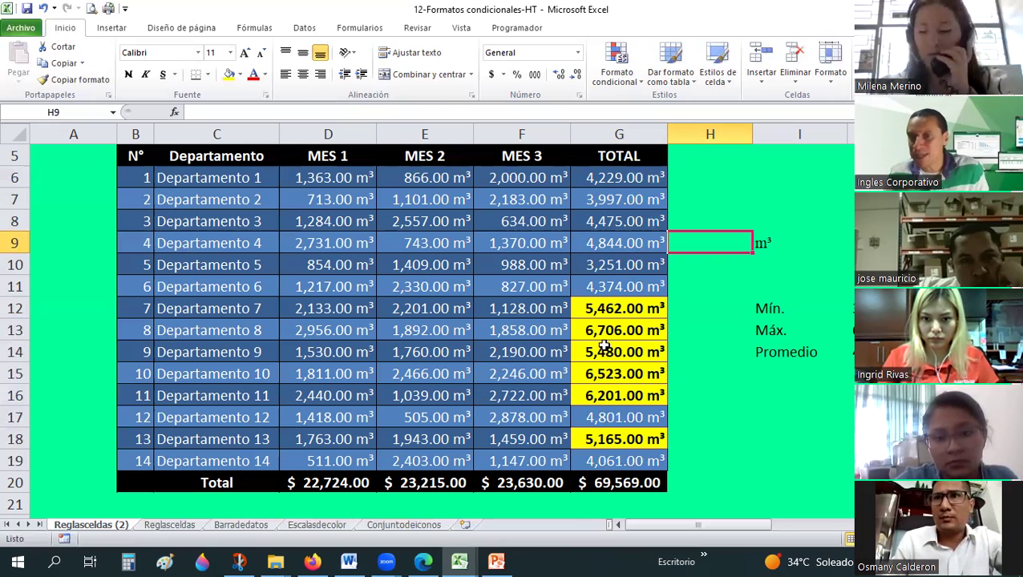
left_click(586, 307)
key("Right")
key("Right")
key("Right")
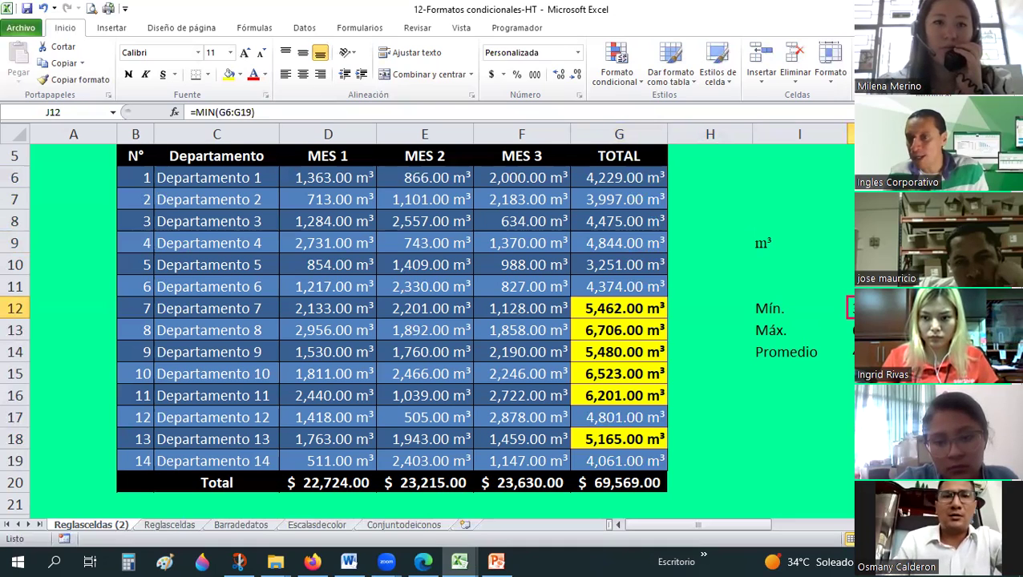
left_click(851, 352)
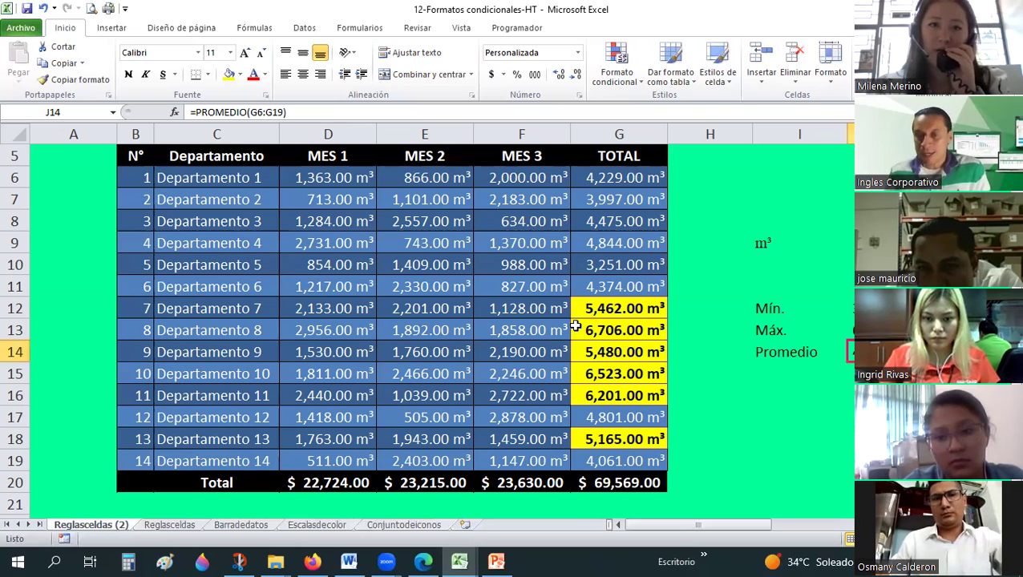
Step: Select the TOTAL values G6:G19 and open their highlight rule for editing
left_click(605, 183)
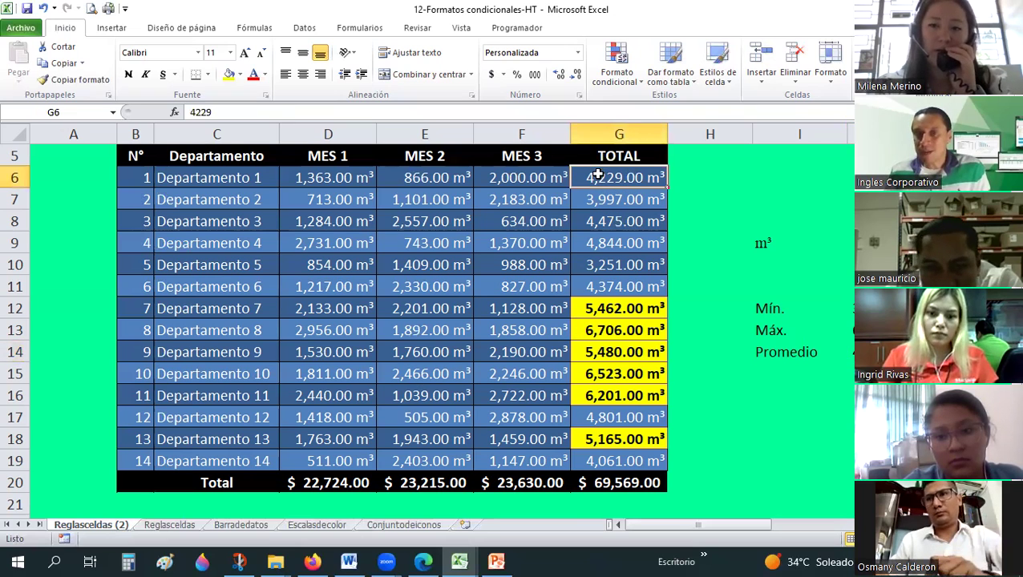
left_click(599, 462, "shift")
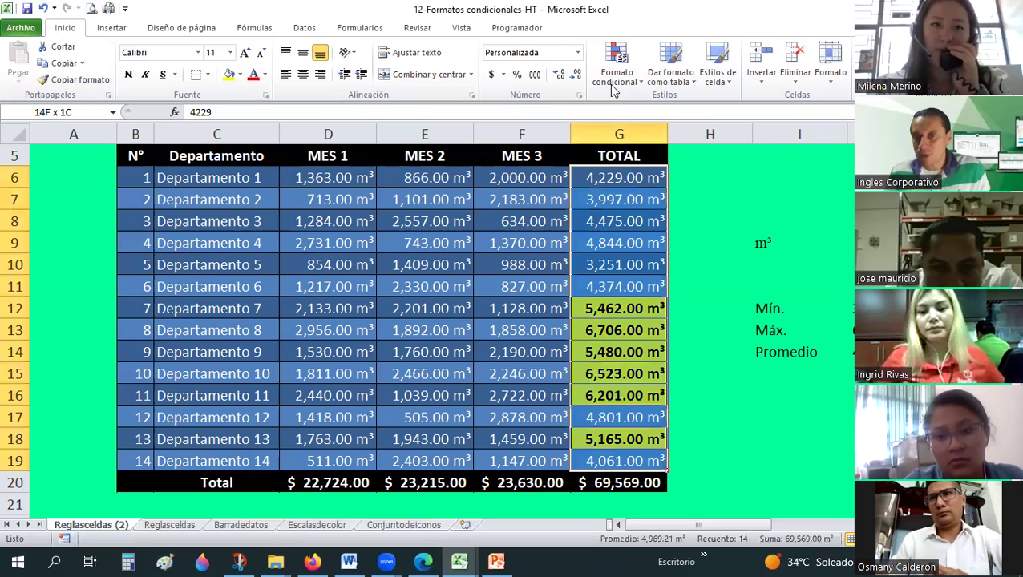
left_click(616, 72)
mouse_move(734, 117)
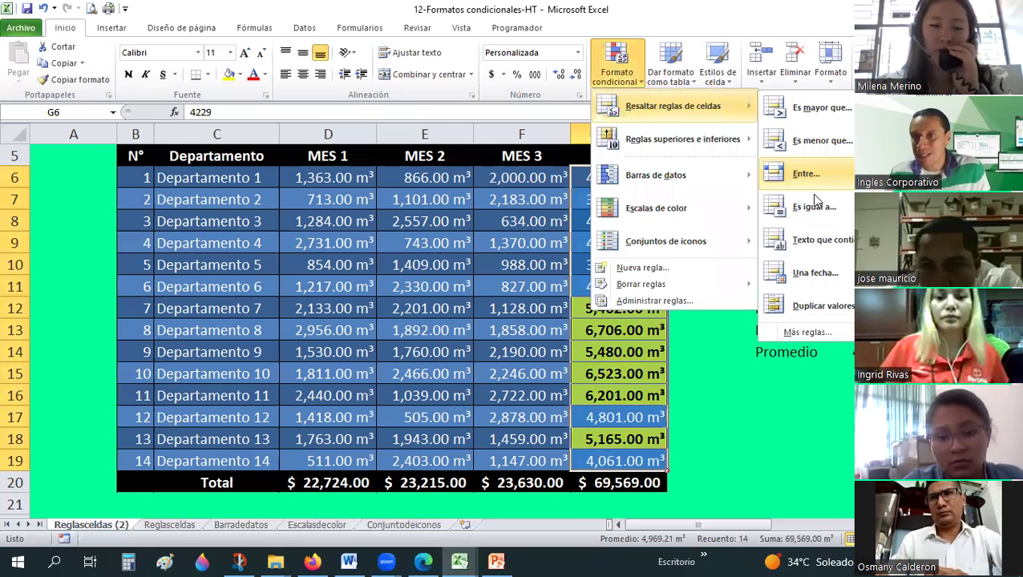
left_click(662, 302)
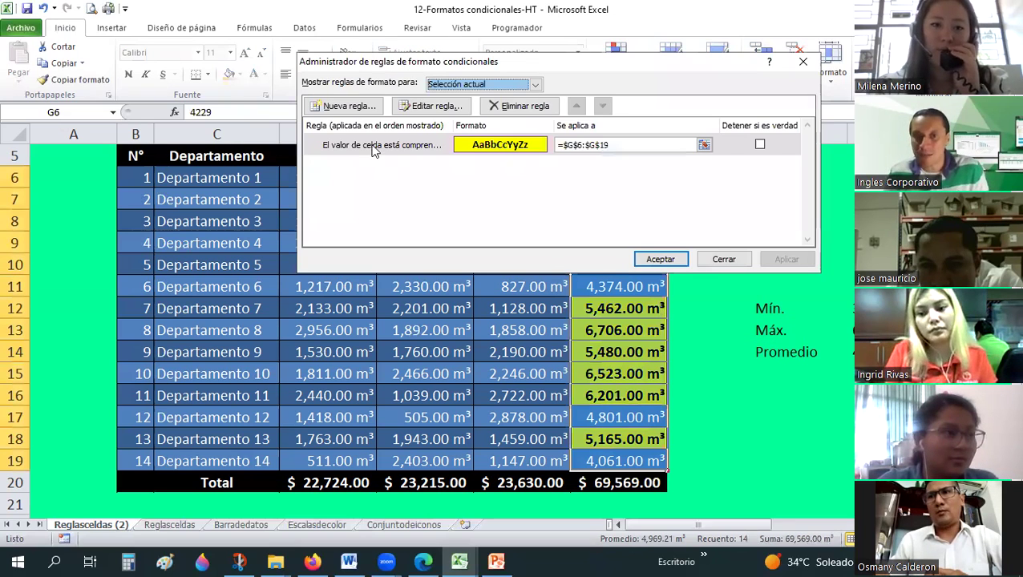
left_click(446, 107)
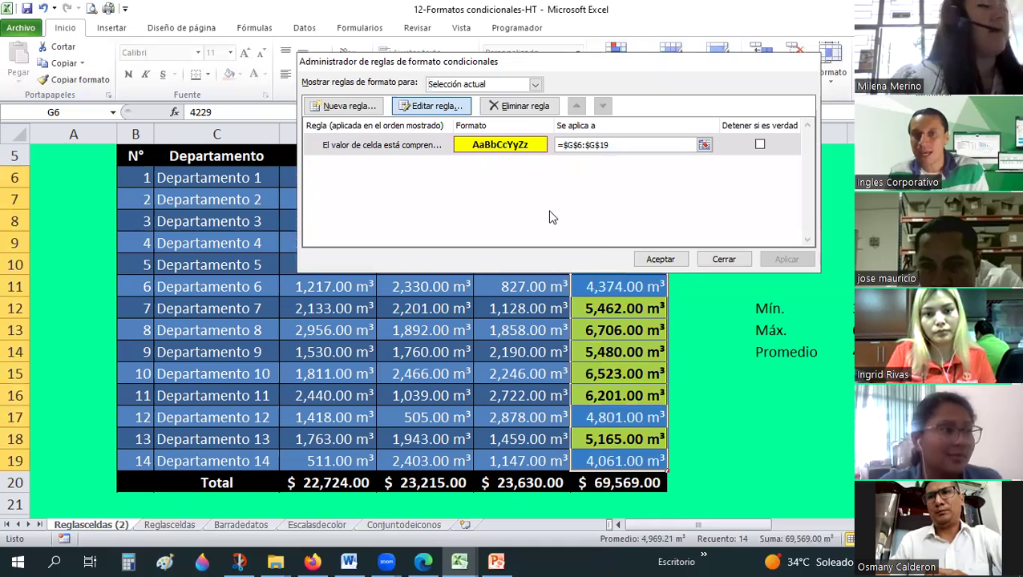
Step: Keep the cell-value condition and yellow fill, and apply the between rule
left_click(587, 253)
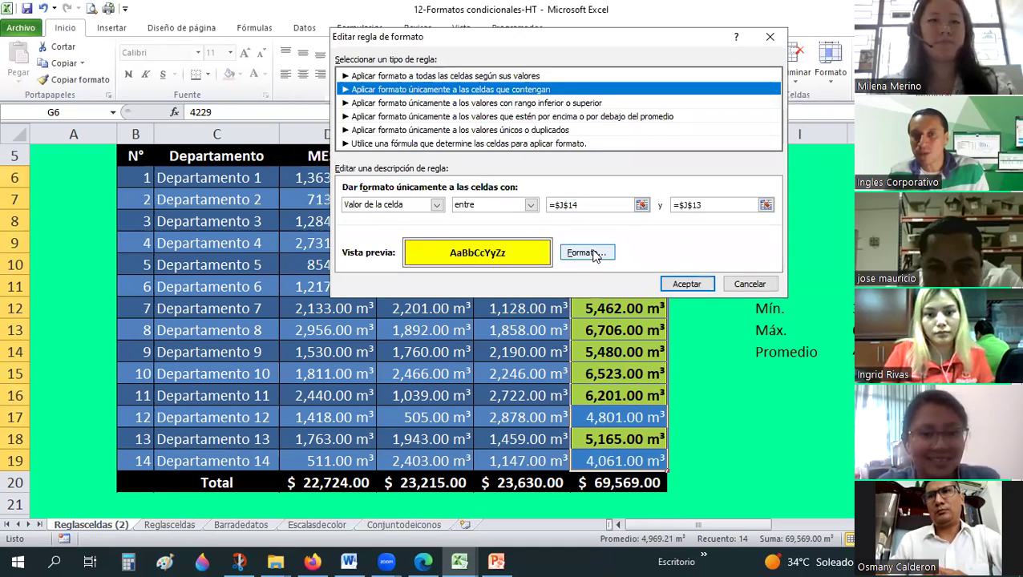
left_click(395, 205)
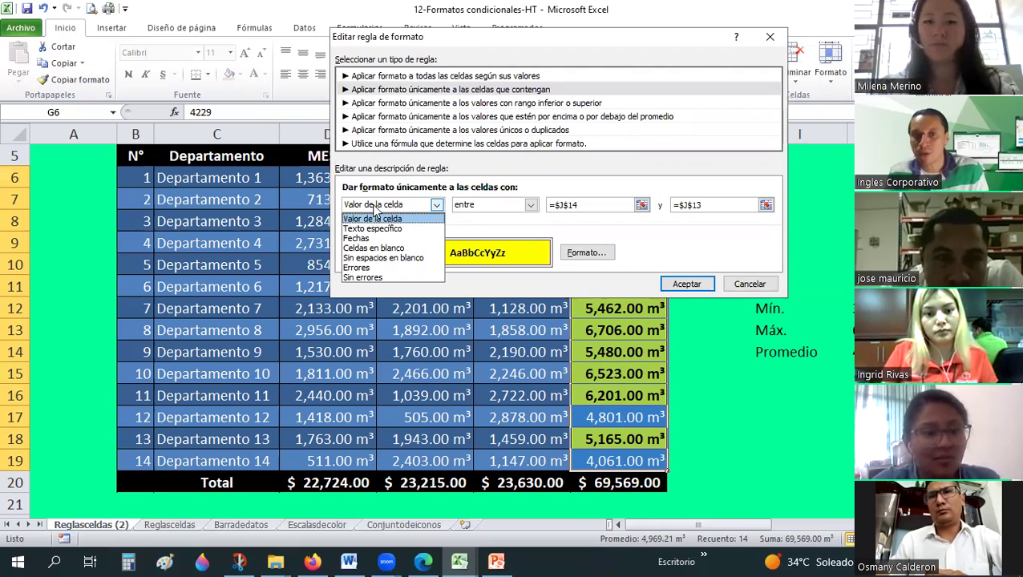
left_click(372, 207)
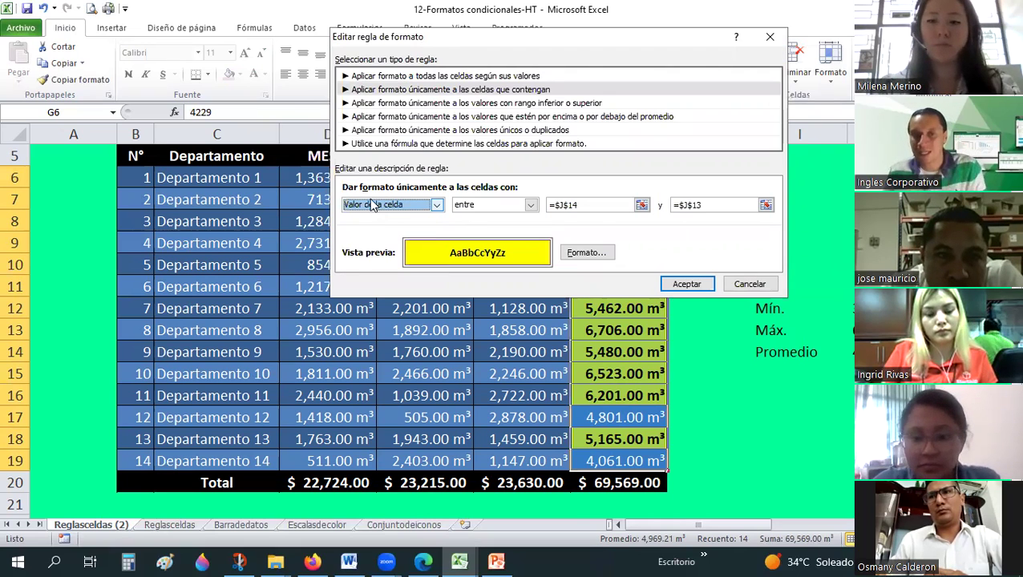
left_click(373, 205)
left_click(373, 205)
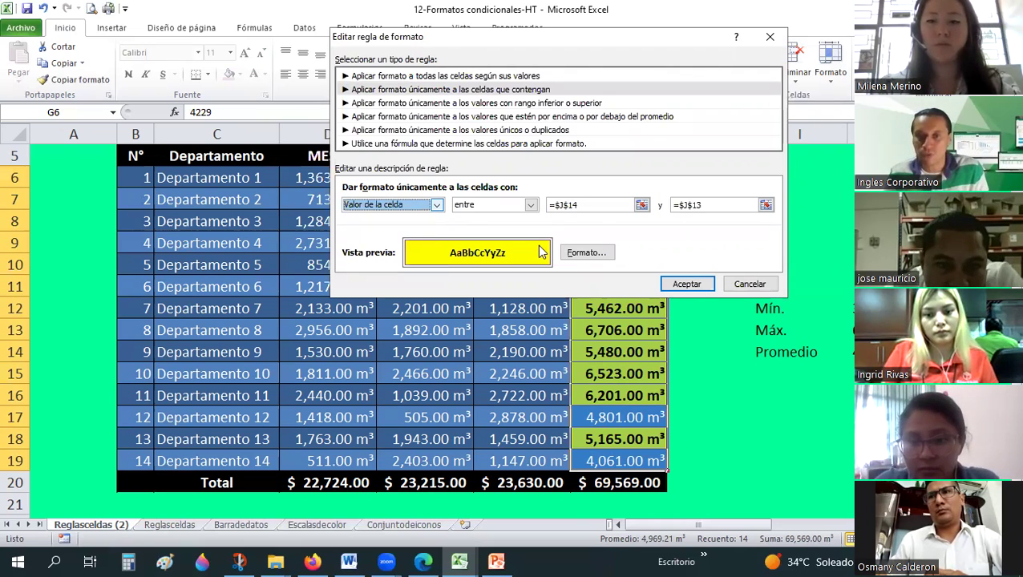
left_click(588, 253)
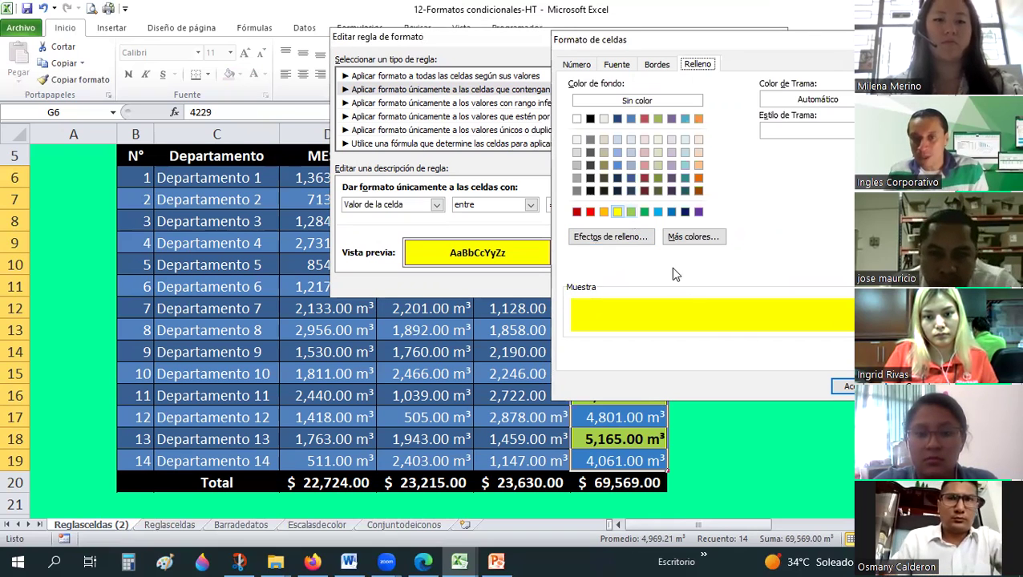
key("Return")
key("Return")
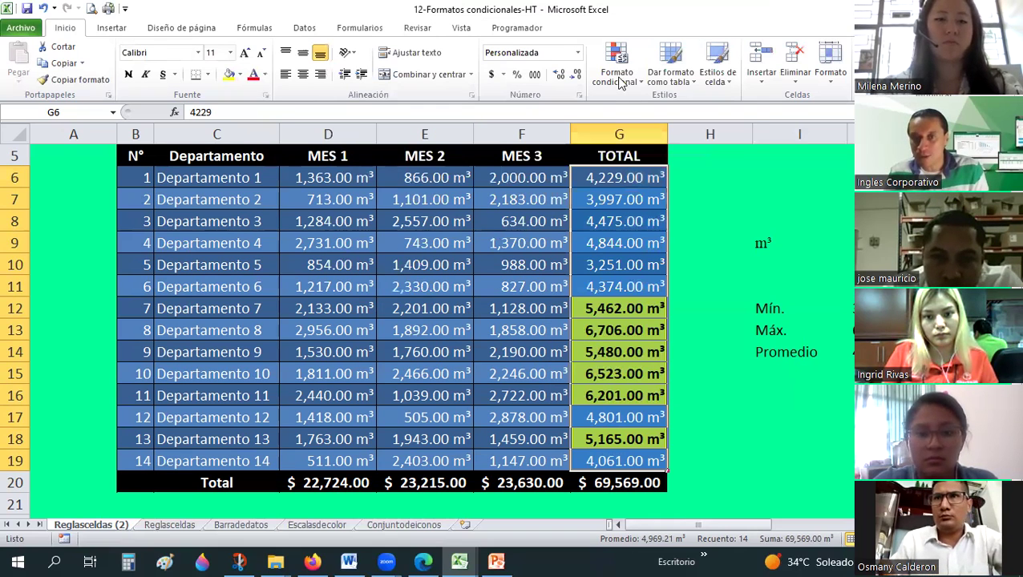
Step: Set the TOTAL rule's fill to a gradient radiating from the centre
left_click(621, 80)
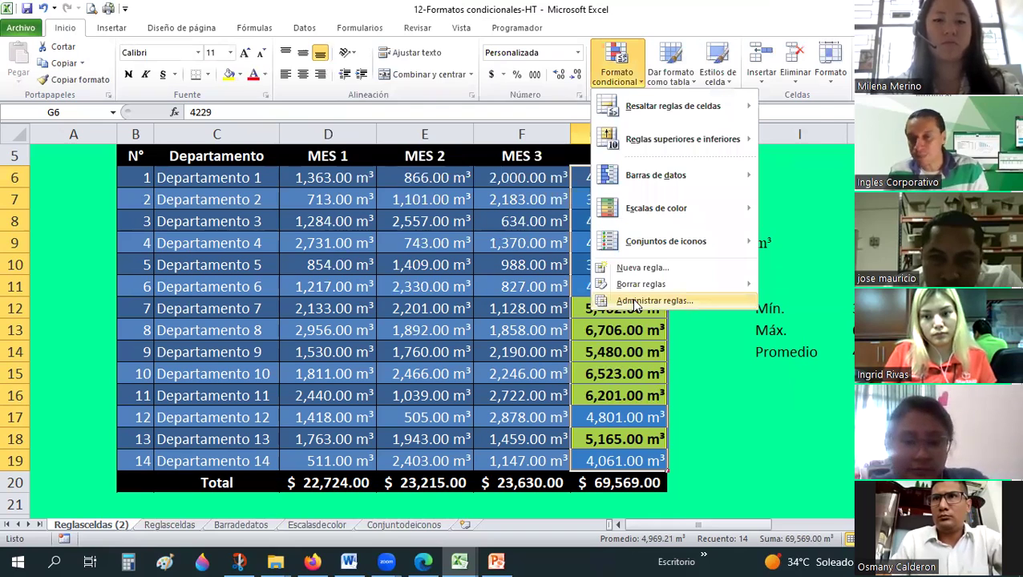
left_click(635, 302)
key("Escape")
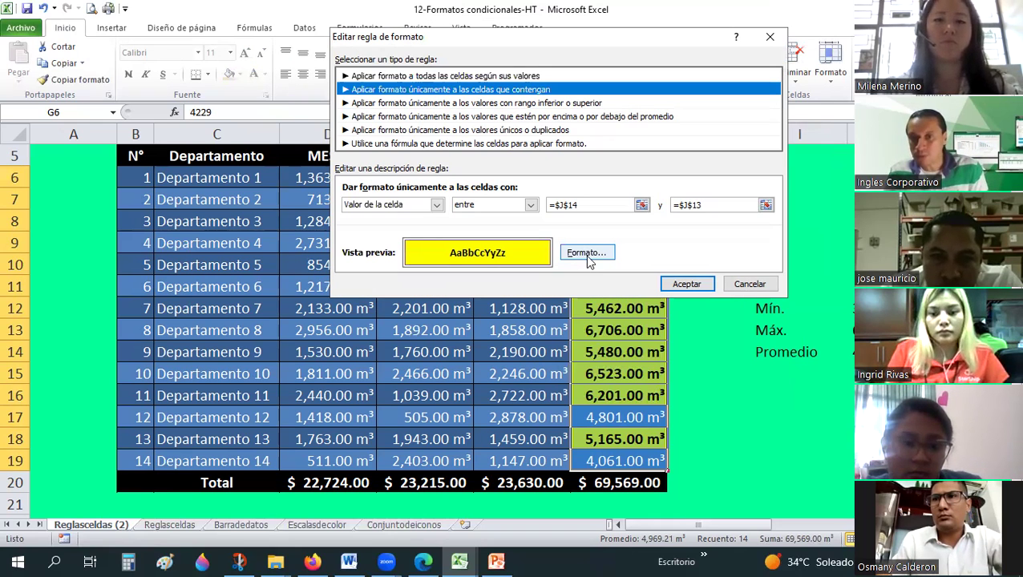
left_click(587, 255)
left_click(440, 213)
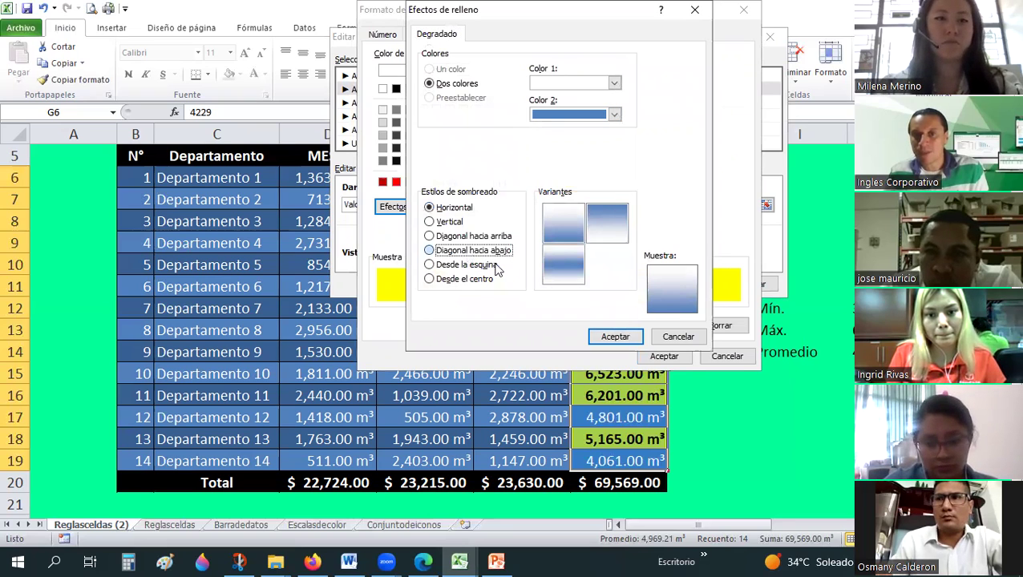
left_click(471, 251)
left_click(466, 265)
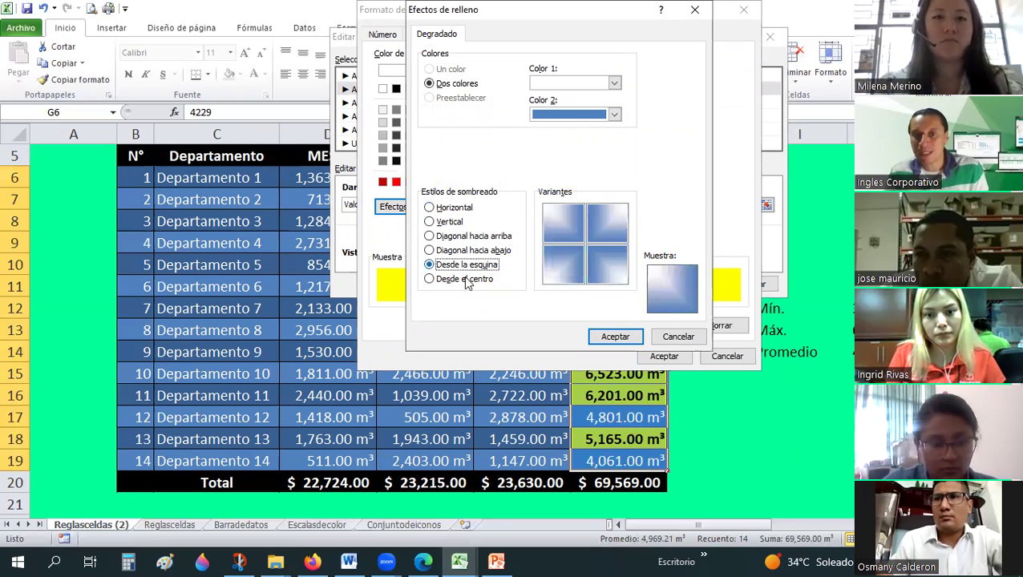
left_click(466, 279)
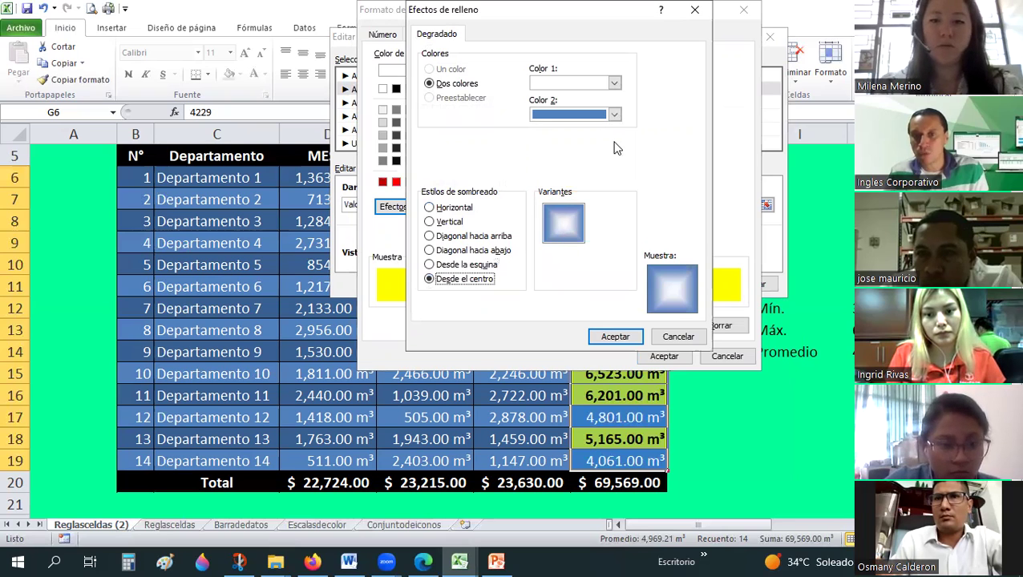
Step: Make the gradient bright green to purple and apply the rule
left_click(613, 85)
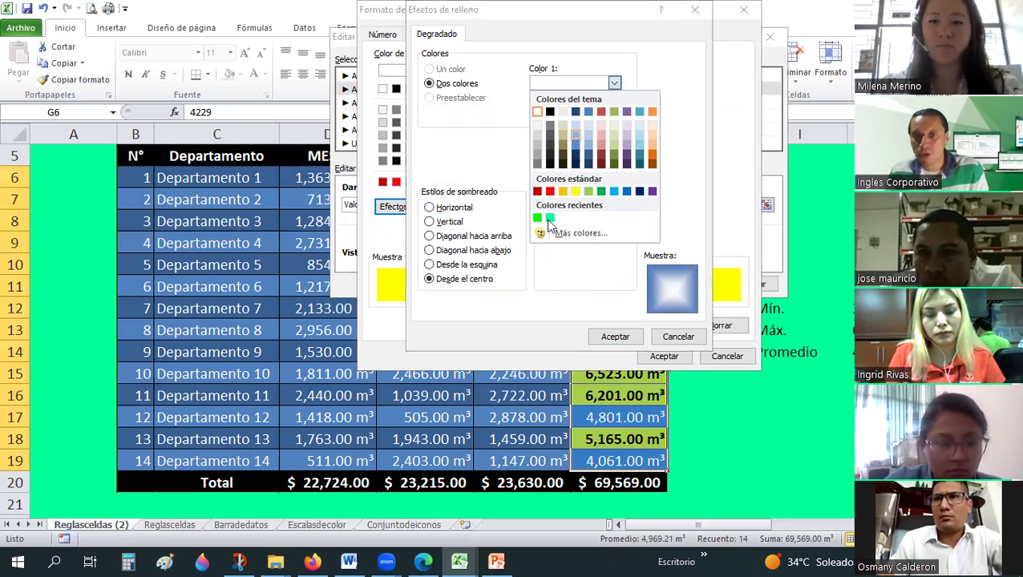
left_click(549, 218)
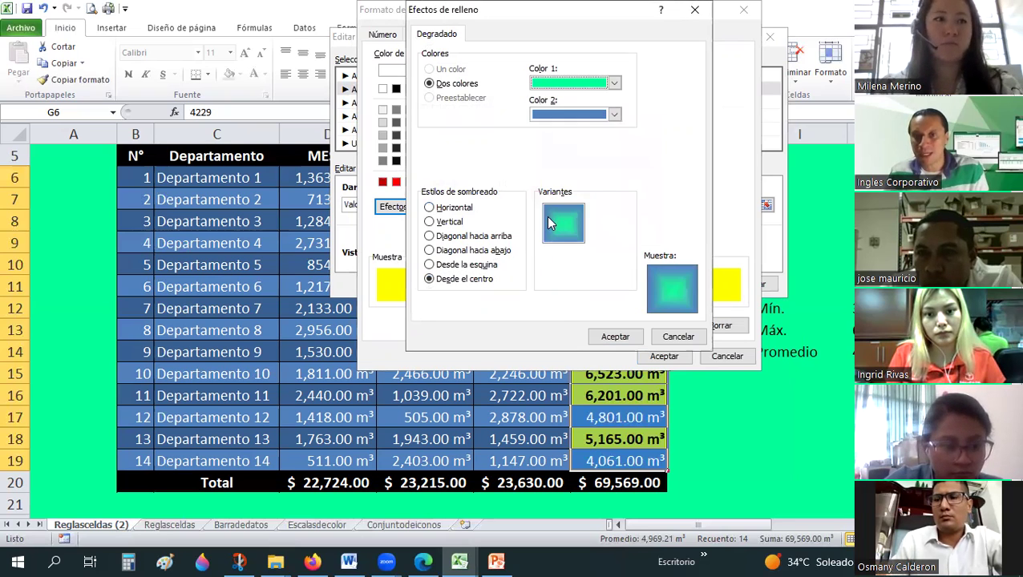
left_click(602, 115)
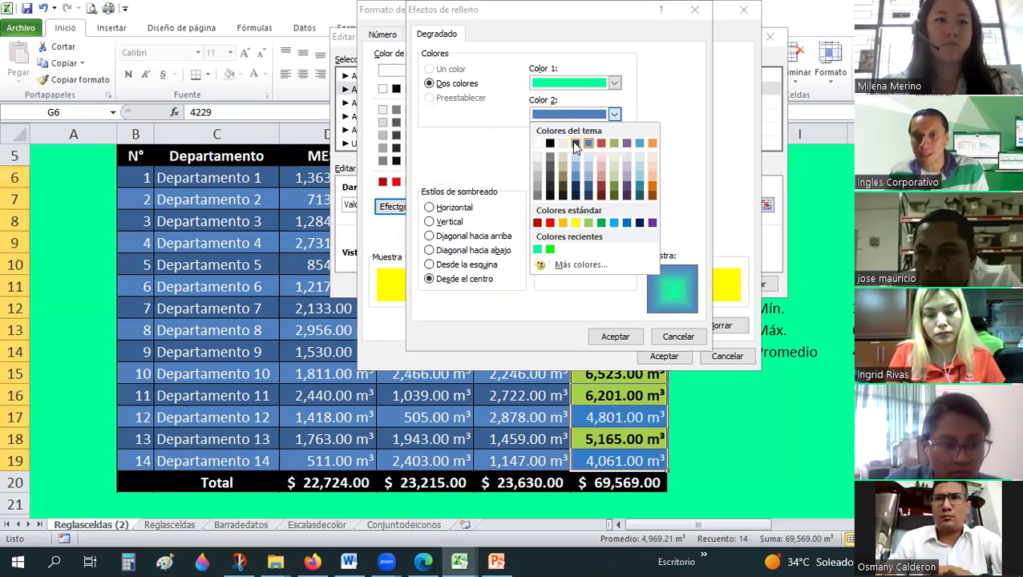
left_click(652, 224)
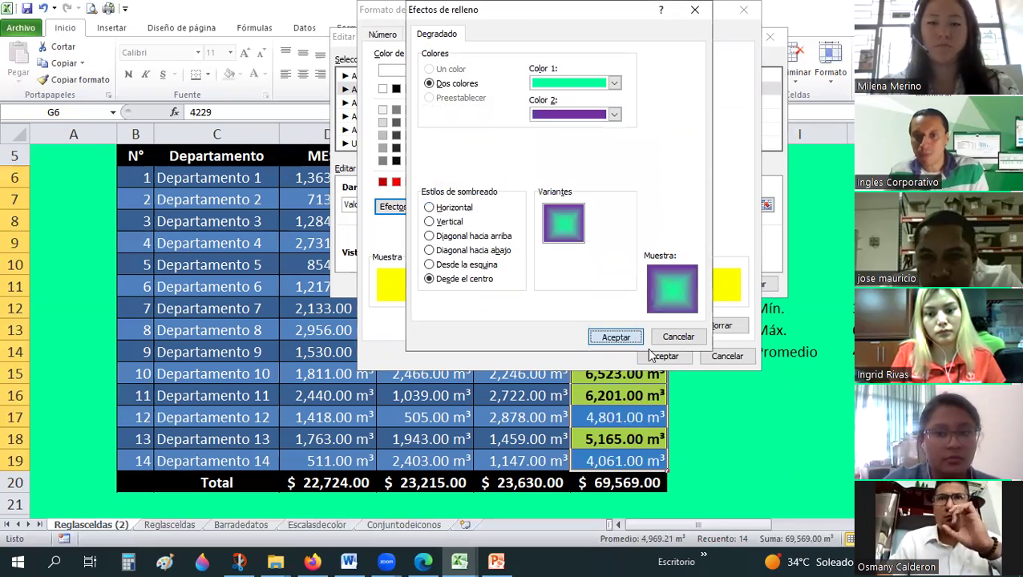
left_click(680, 353)
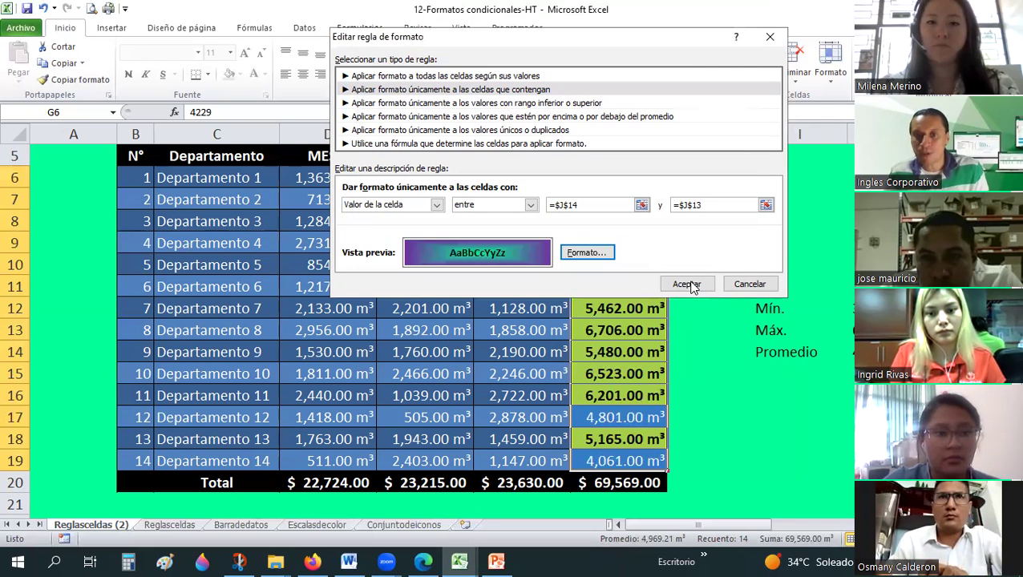
left_click(692, 284)
left_click(660, 258)
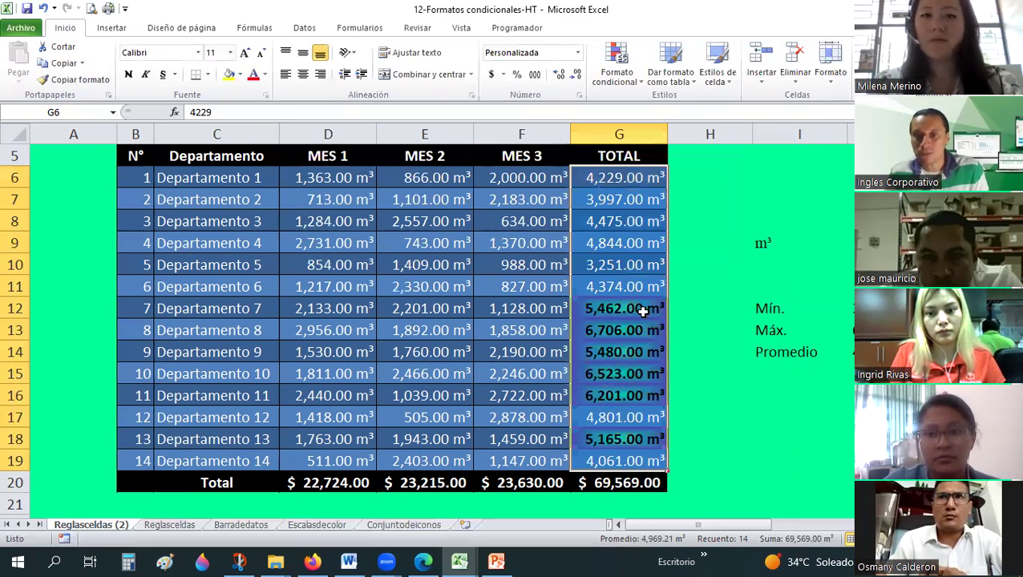
Step: Change the gradient's second colour to red and reapply the rule to G6:G19
left_click(710, 243)
left_click_drag(641, 438, 641, 308)
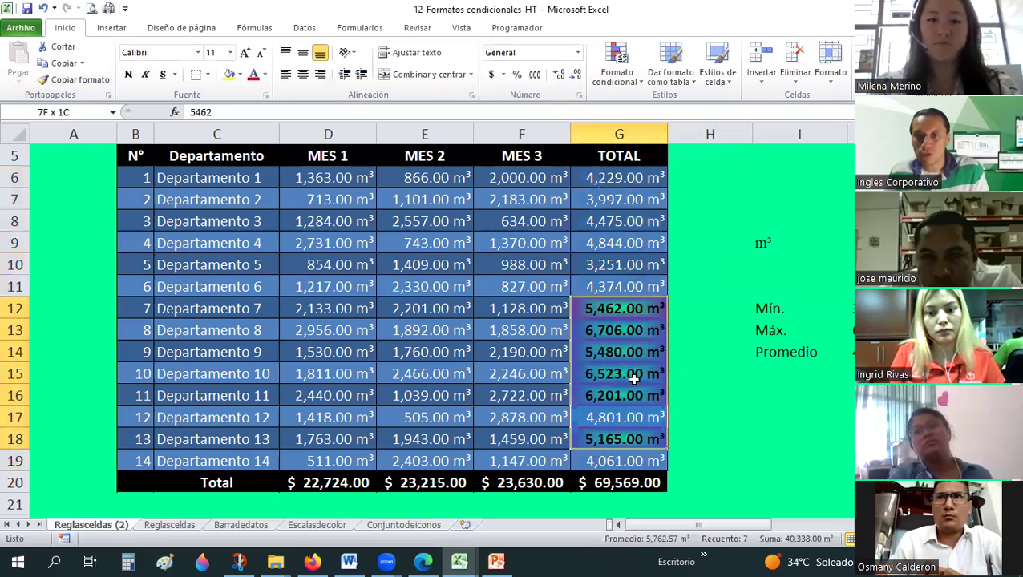
left_click_drag(619, 177, 619, 462)
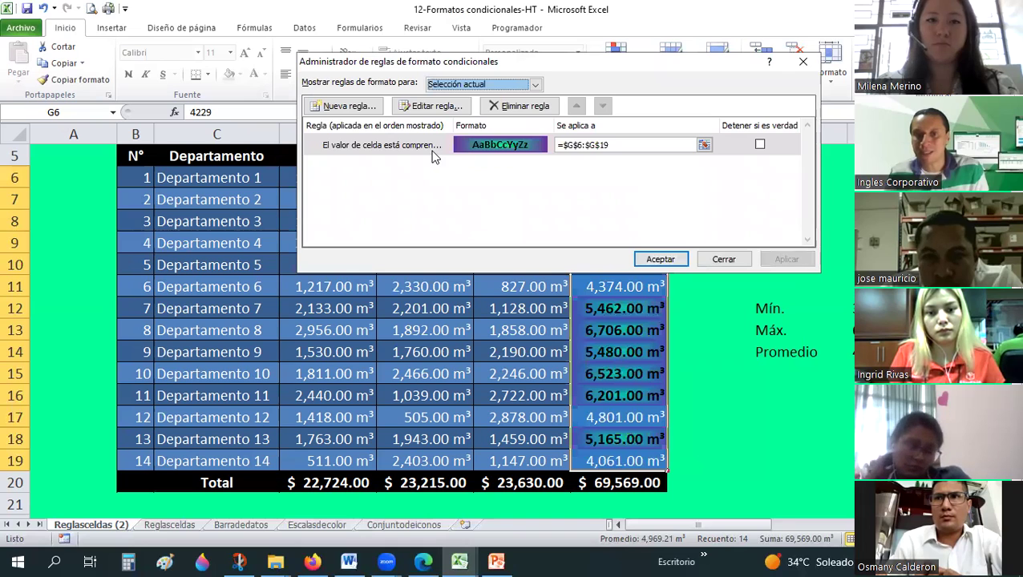
double_click(432, 149)
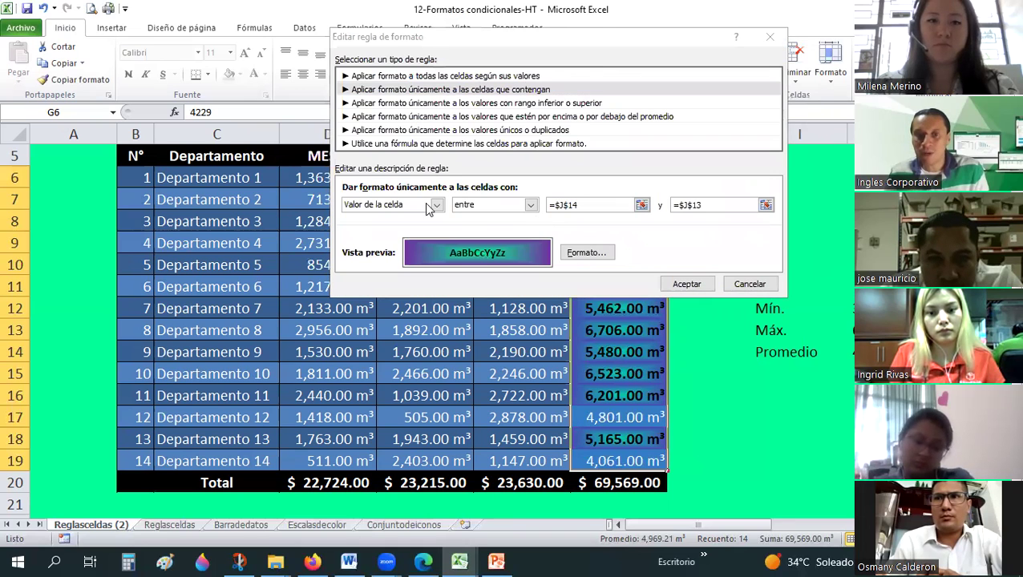
left_click(427, 206)
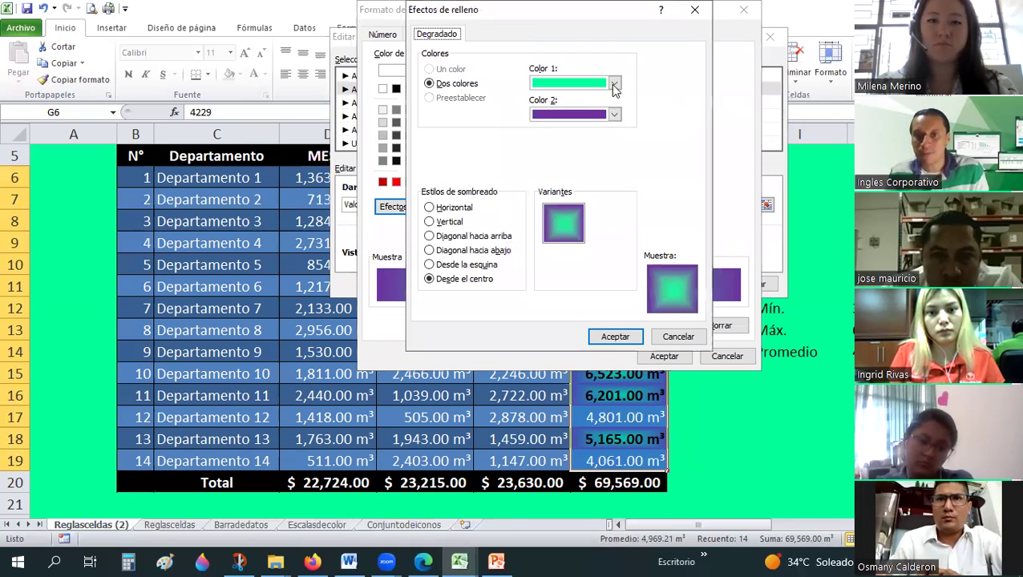
left_click(614, 114)
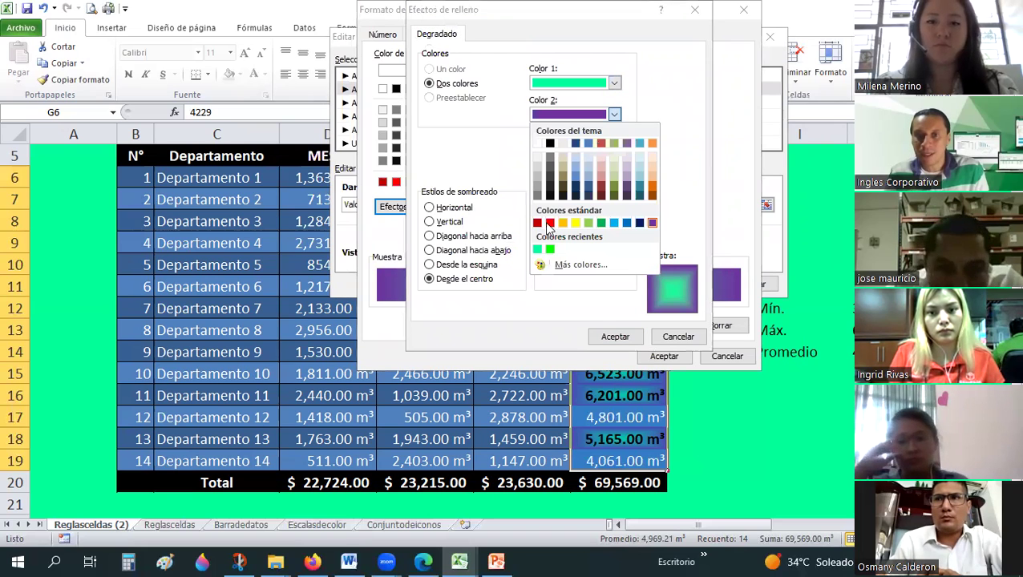
left_click(616, 338)
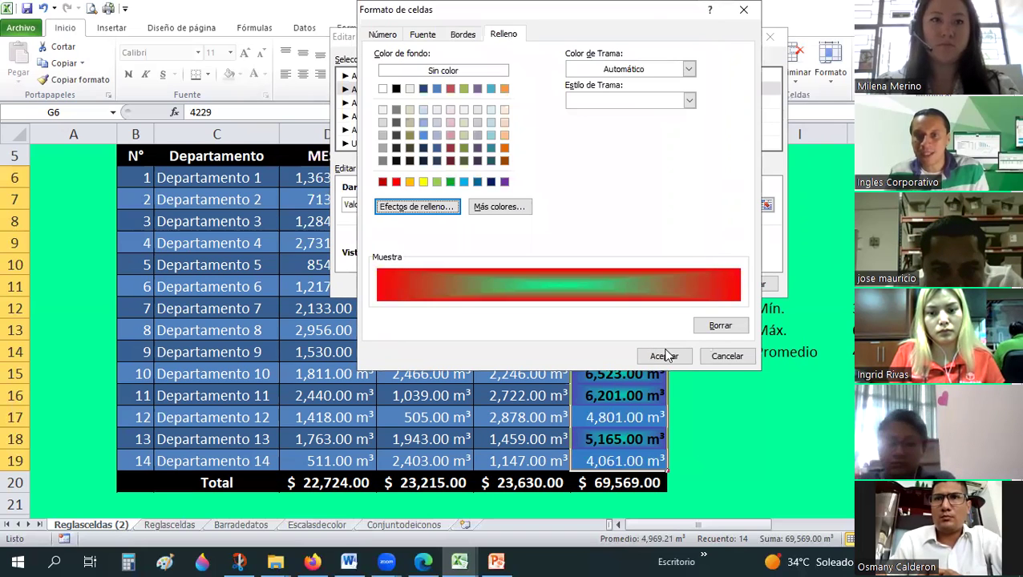
left_click(664, 355)
left_click(686, 284)
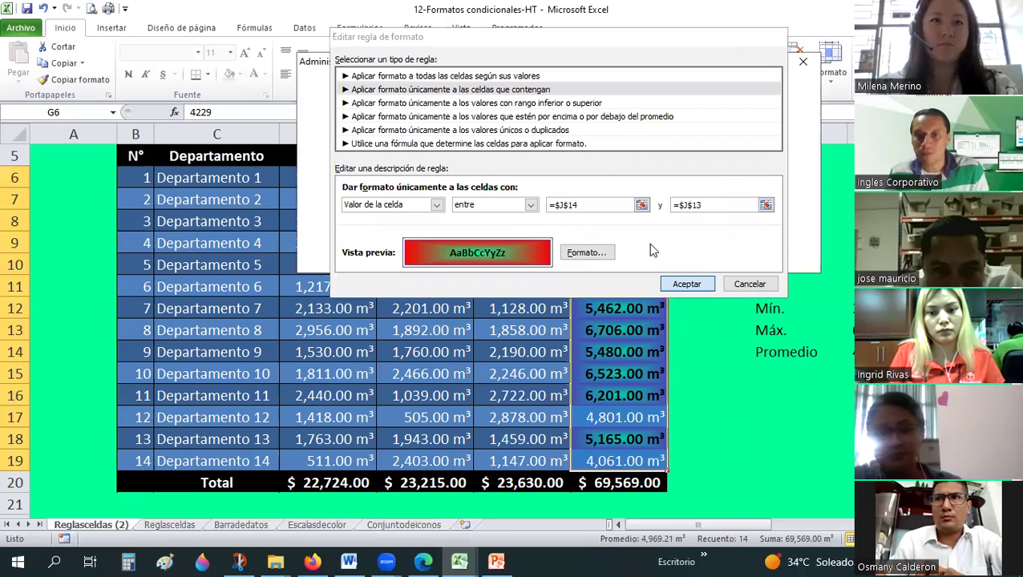
left_click(733, 260)
left_click(734, 265)
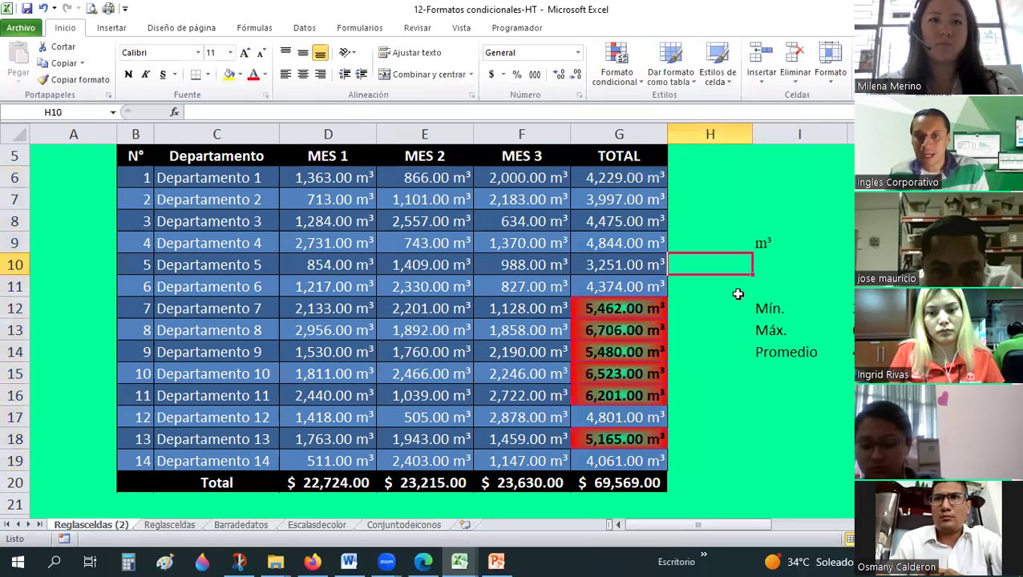
left_click(642, 310)
left_click(641, 349)
left_click(638, 380)
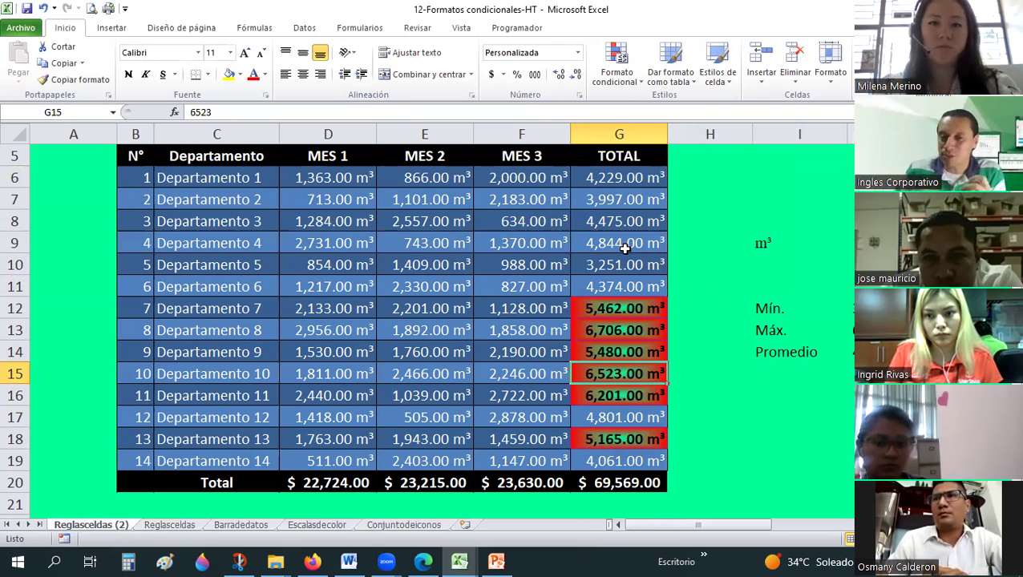
left_click(713, 310)
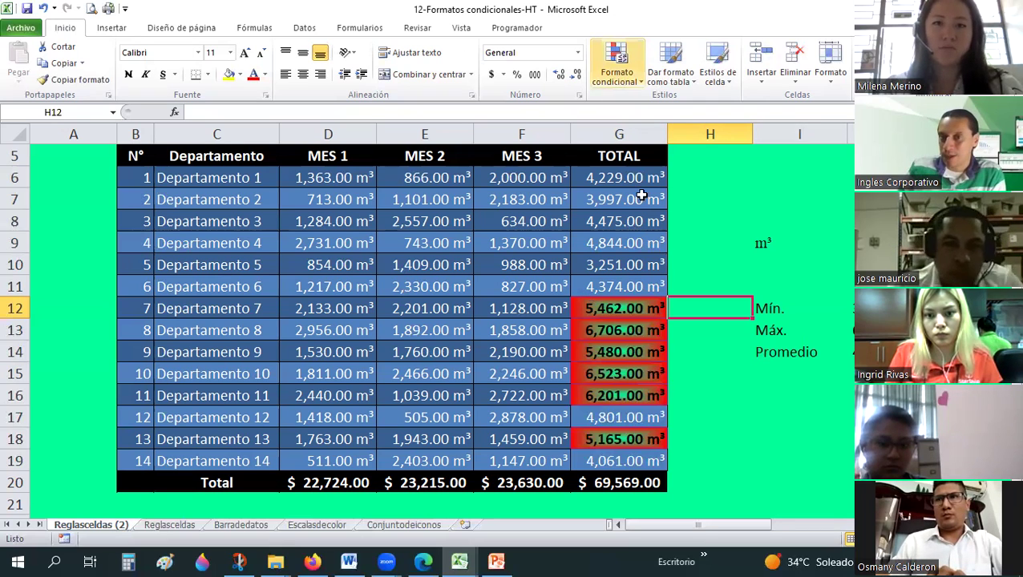
mouse_move(632, 177)
left_mouse_down()
mouse_move(617, 294)
mouse_move(619, 462)
left_mouse_up()
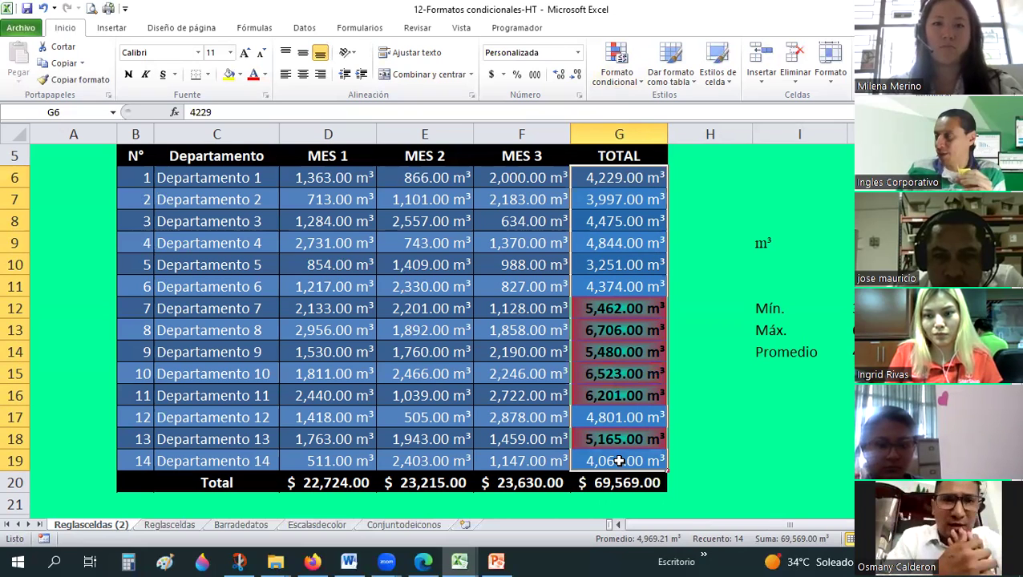
left_click(735, 324)
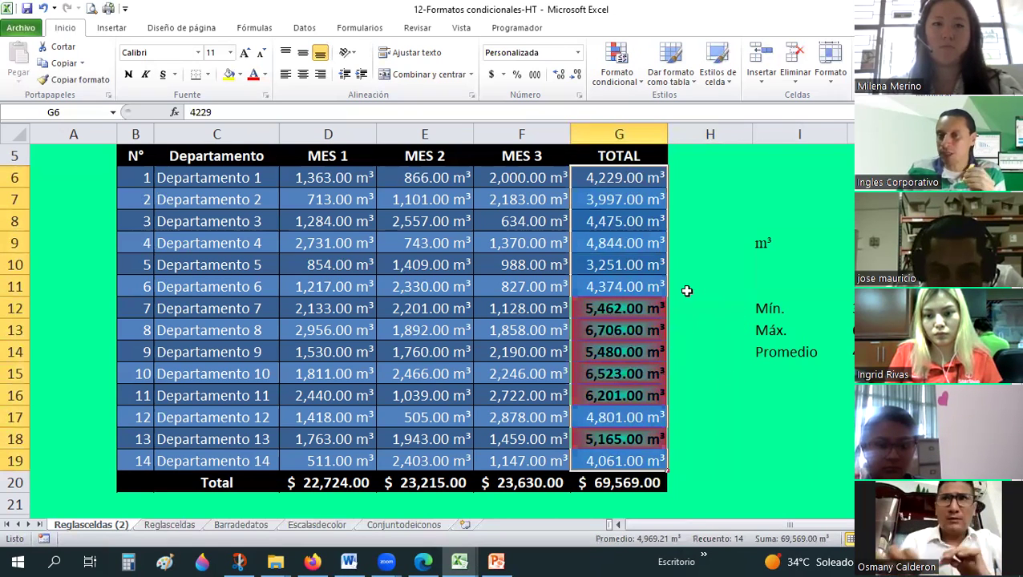
left_click(620, 177)
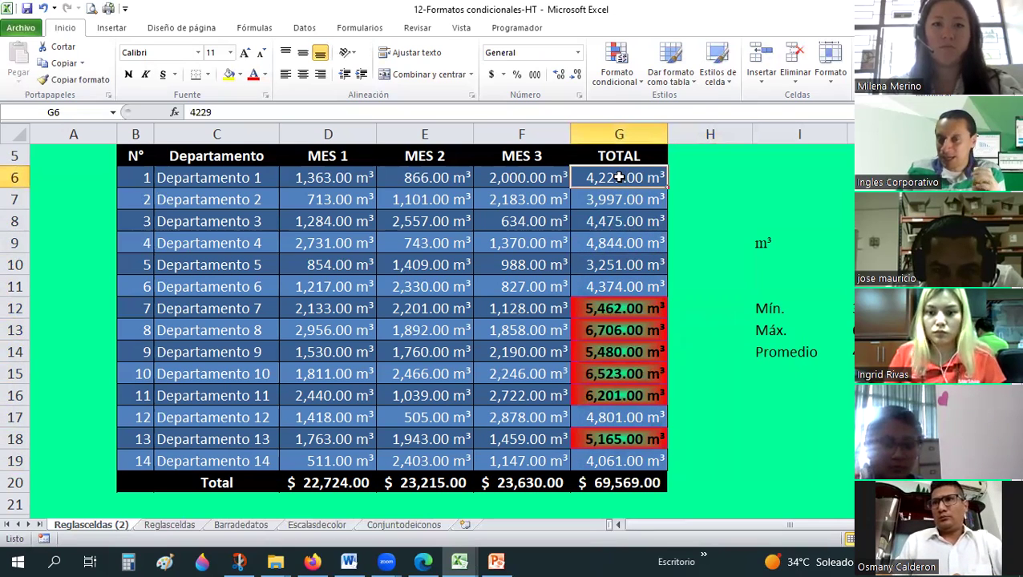
left_click_drag(619, 177, 625, 277)
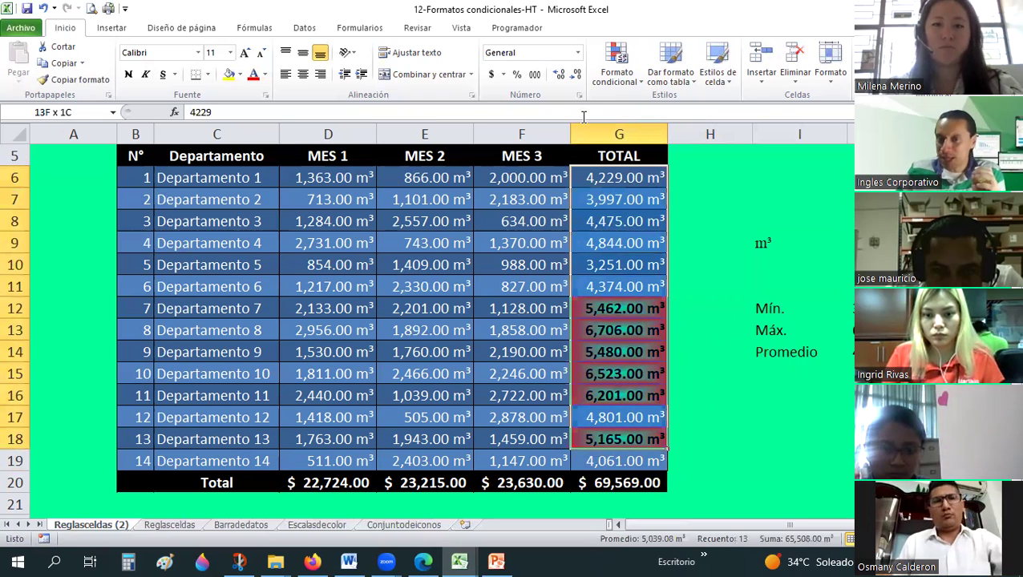
left_click_drag(620, 415, 621, 461)
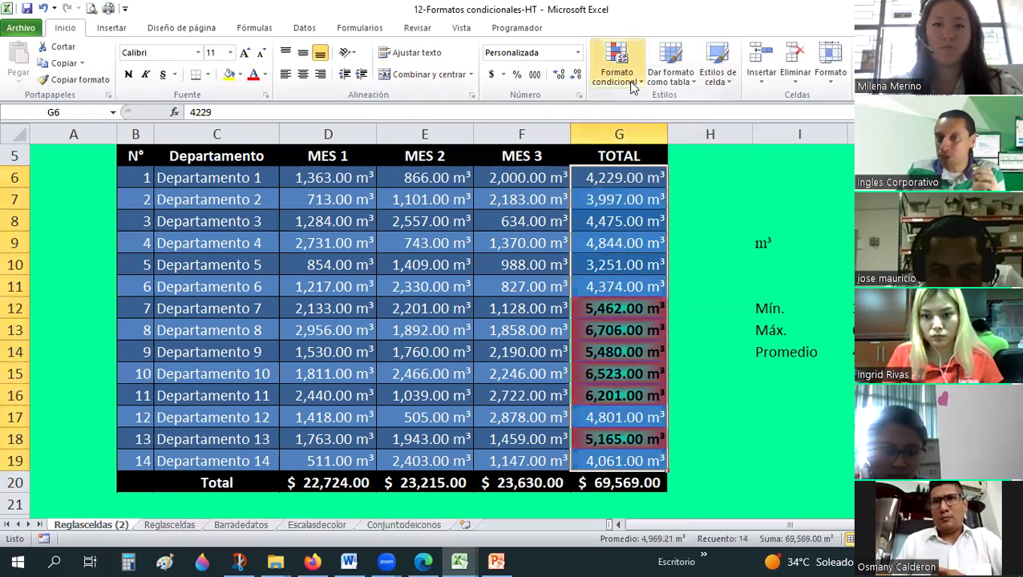
Step: Change the between rule's first gradient colour to yellow
left_click(632, 86)
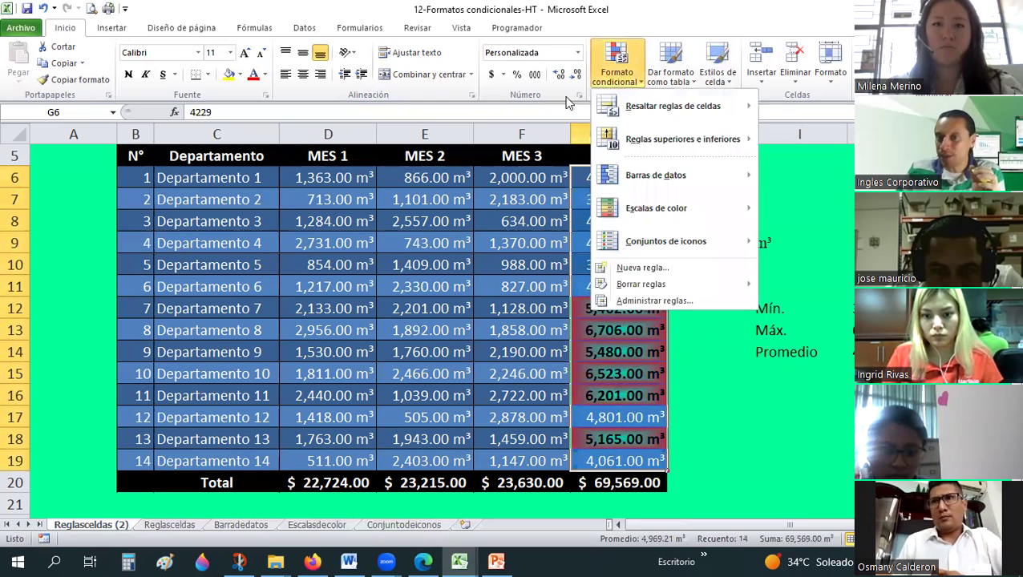
left_click(630, 303)
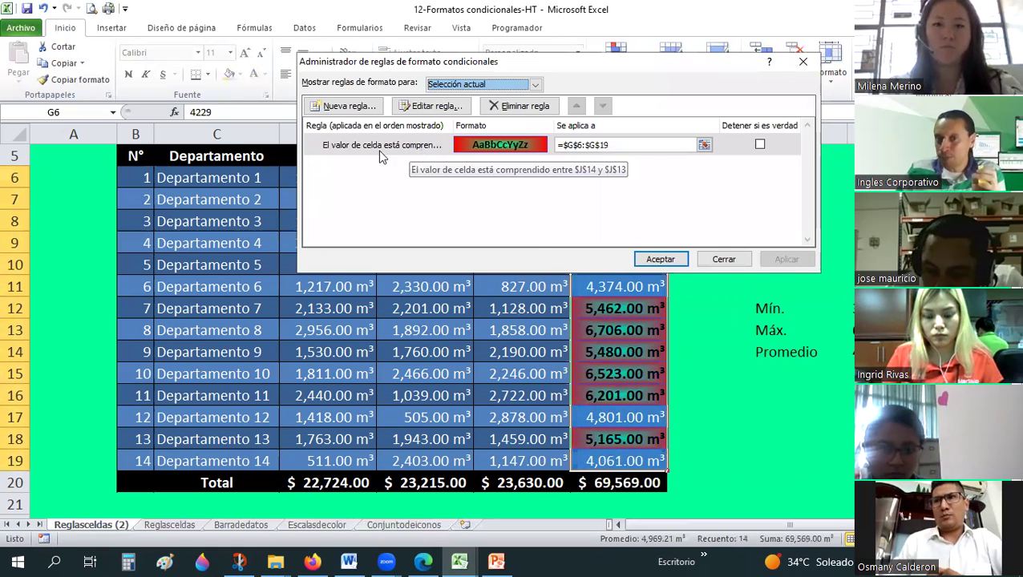
left_click(430, 107)
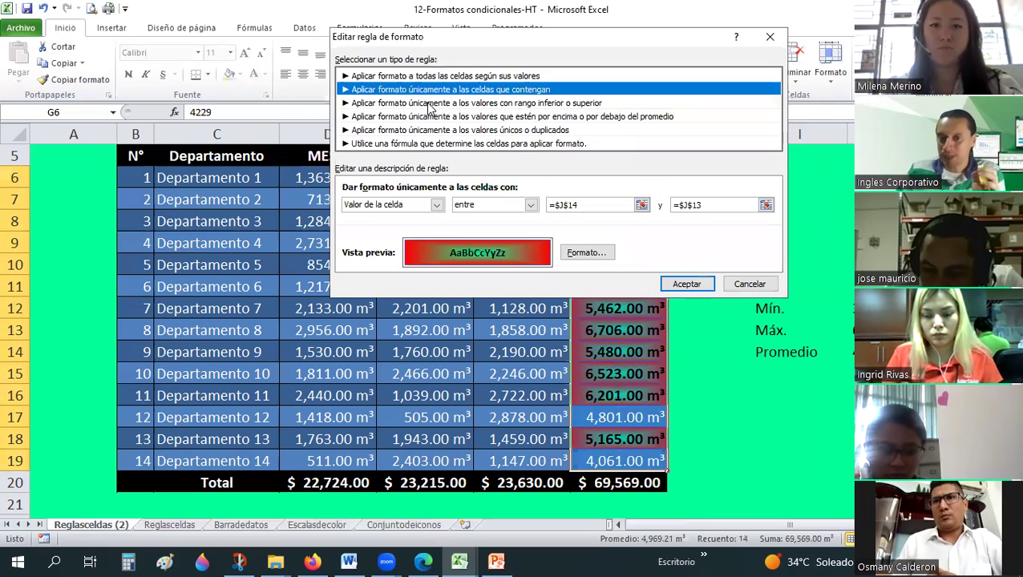
left_click(587, 253)
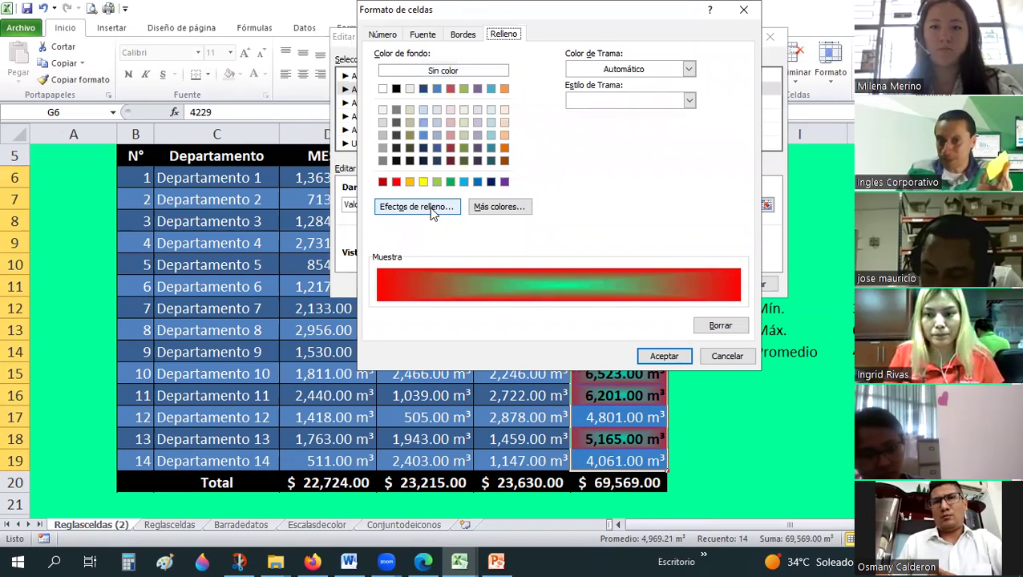
left_click(430, 209)
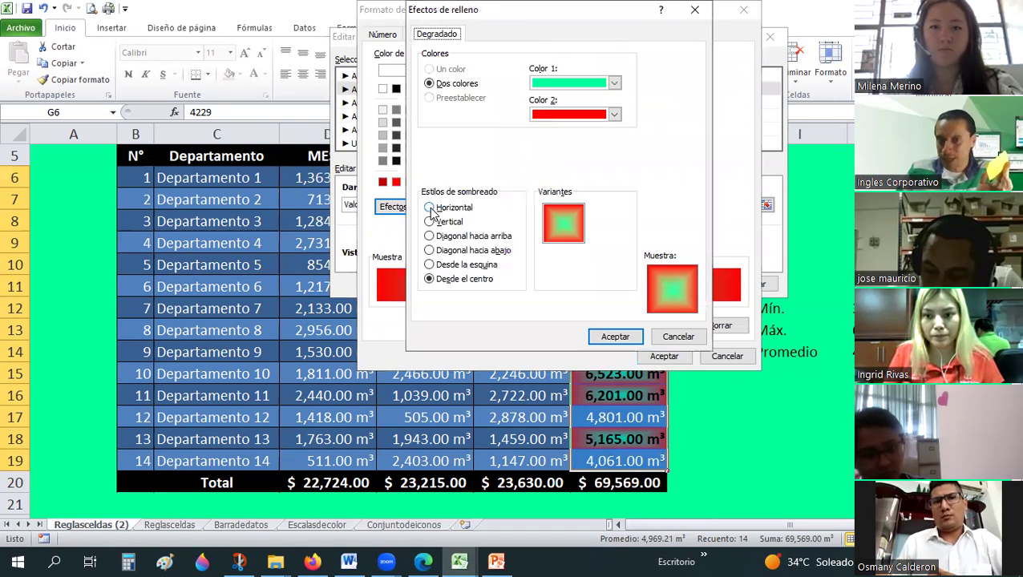
left_click(553, 83)
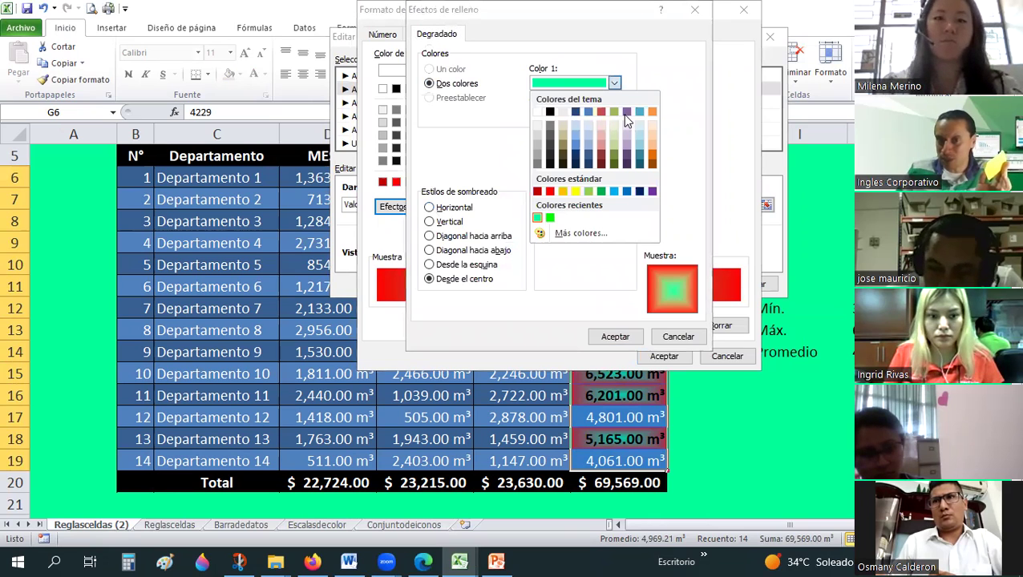
left_click(574, 237)
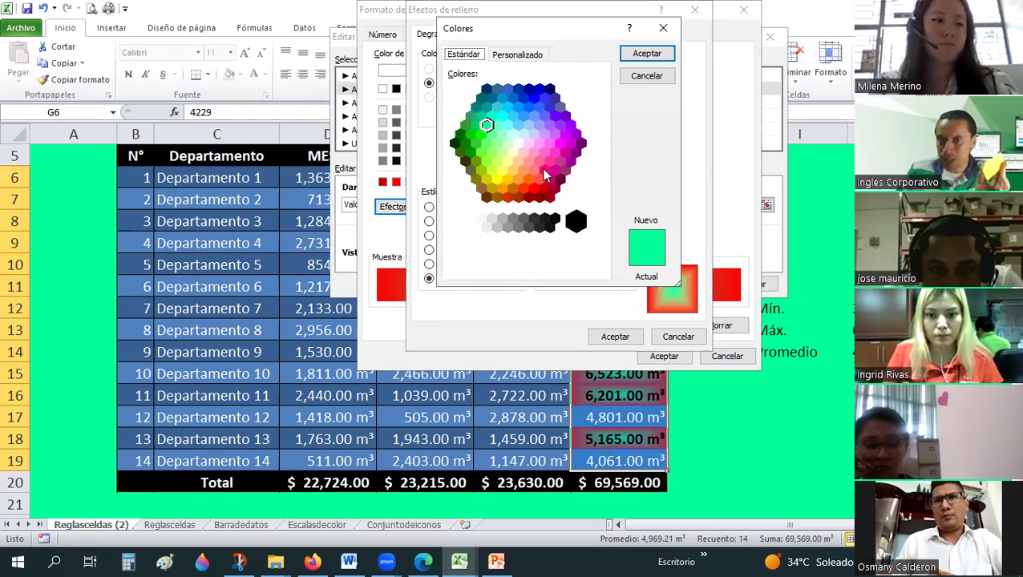
left_click(507, 55)
left_click(463, 54)
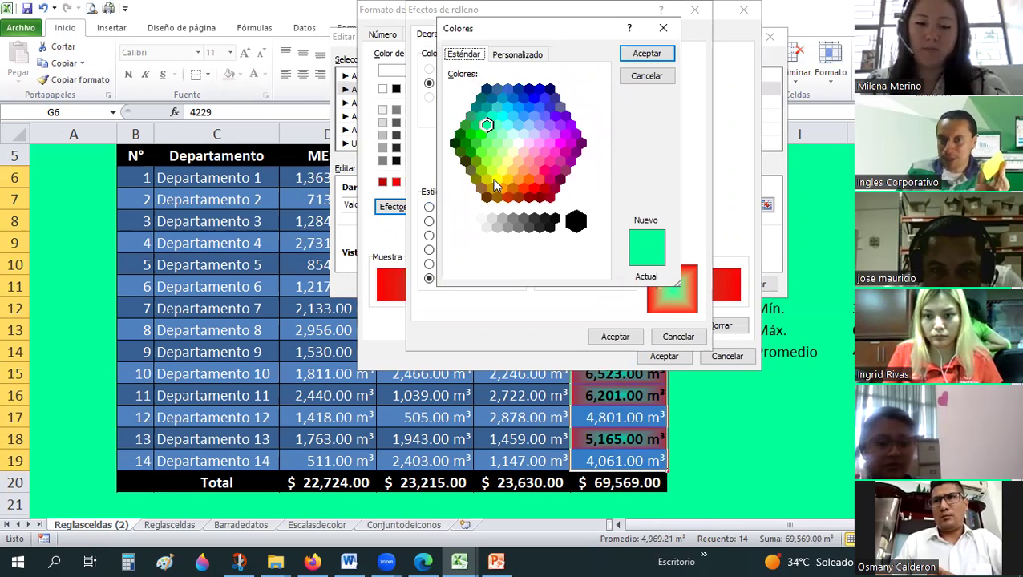
left_click(496, 179)
left_click(646, 53)
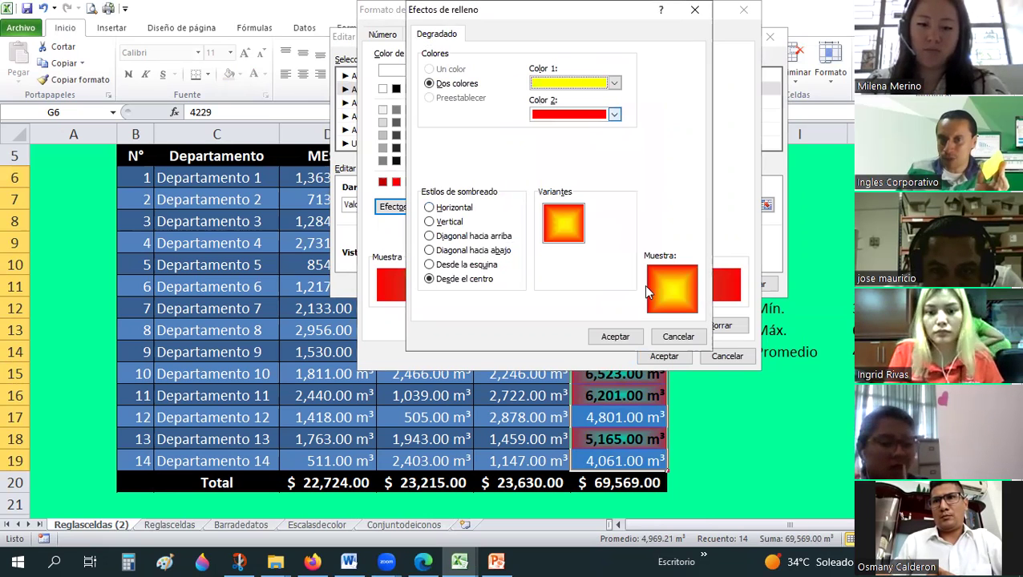
Step: Make the yellow-red gradient radiate from the centre and apply the rule
left_click(465, 263)
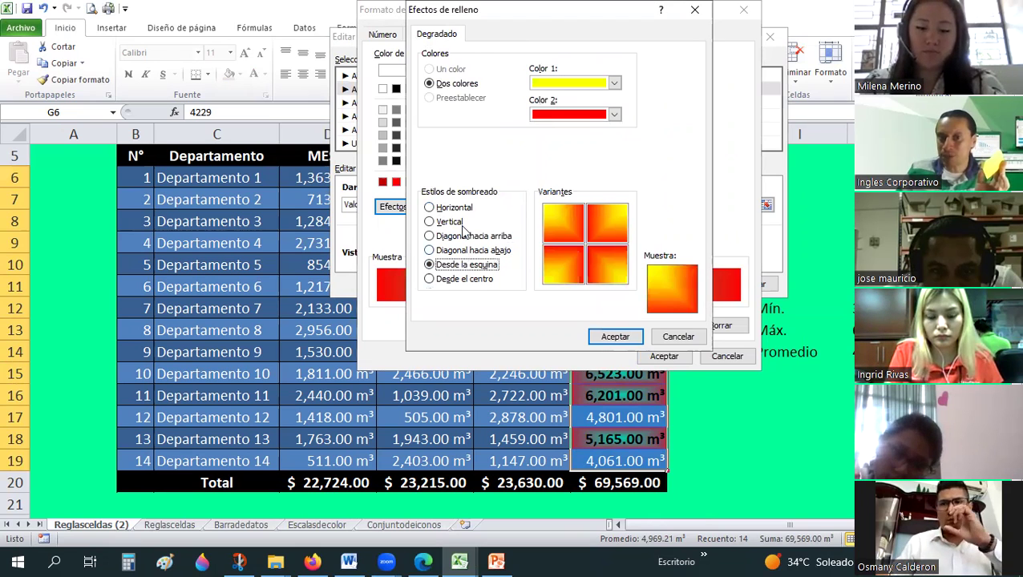
left_click(460, 223)
left_click(453, 208)
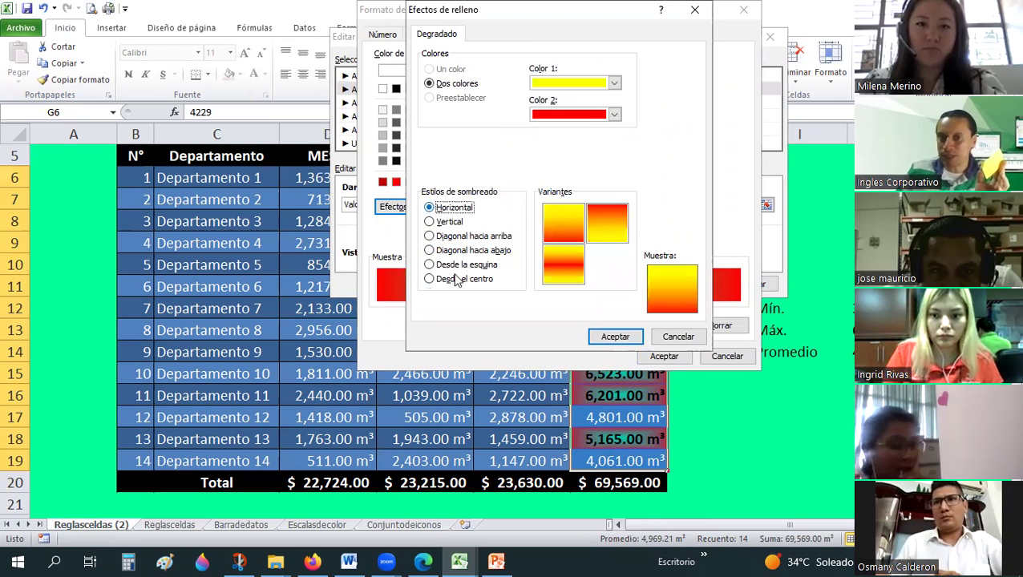
left_click(456, 278)
left_click(612, 335)
left_click(683, 355)
left_click(686, 284)
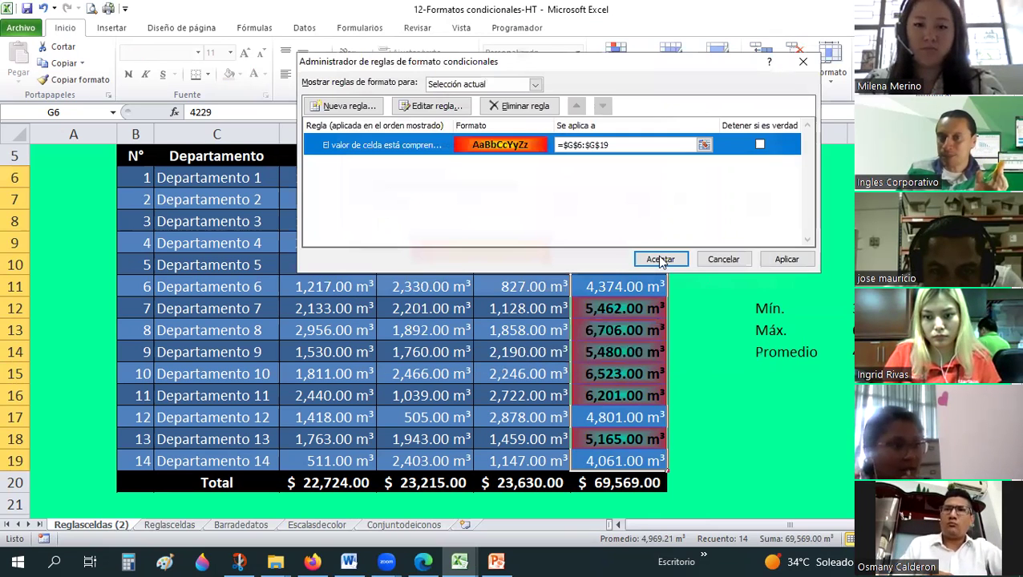
key("Return")
left_click(712, 284)
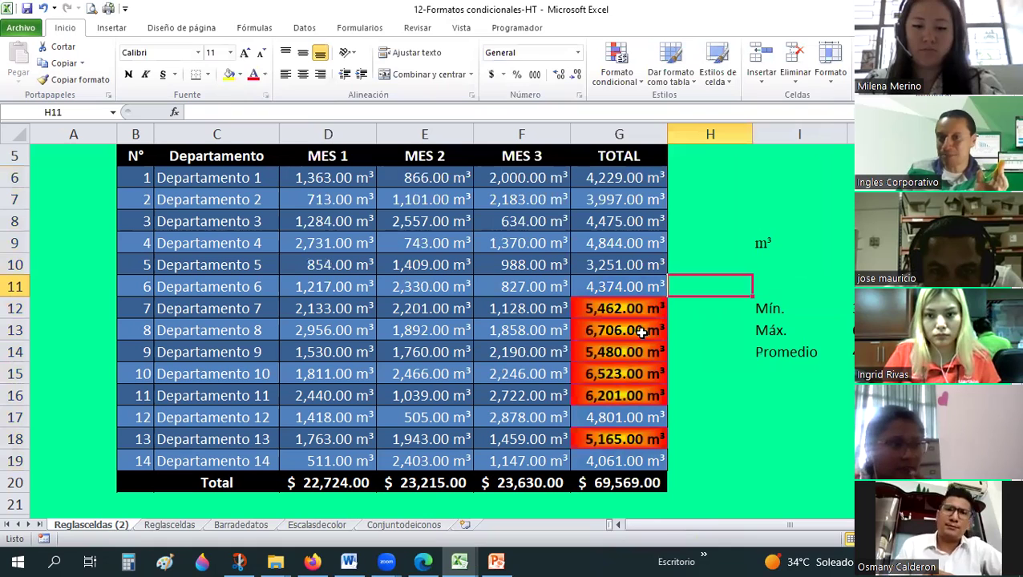
left_click(632, 353)
left_click(629, 377)
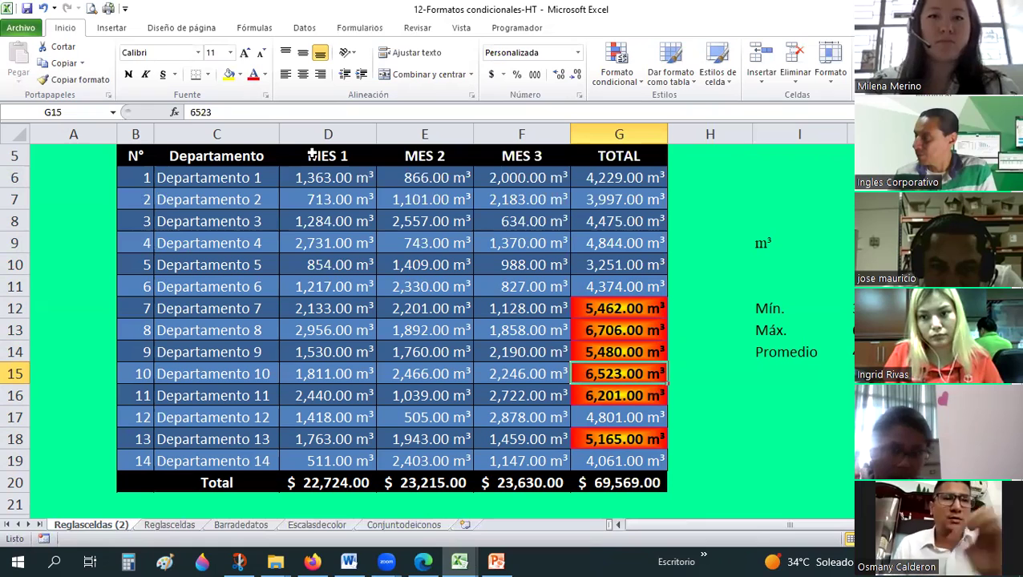
left_click_drag(612, 184, 587, 450)
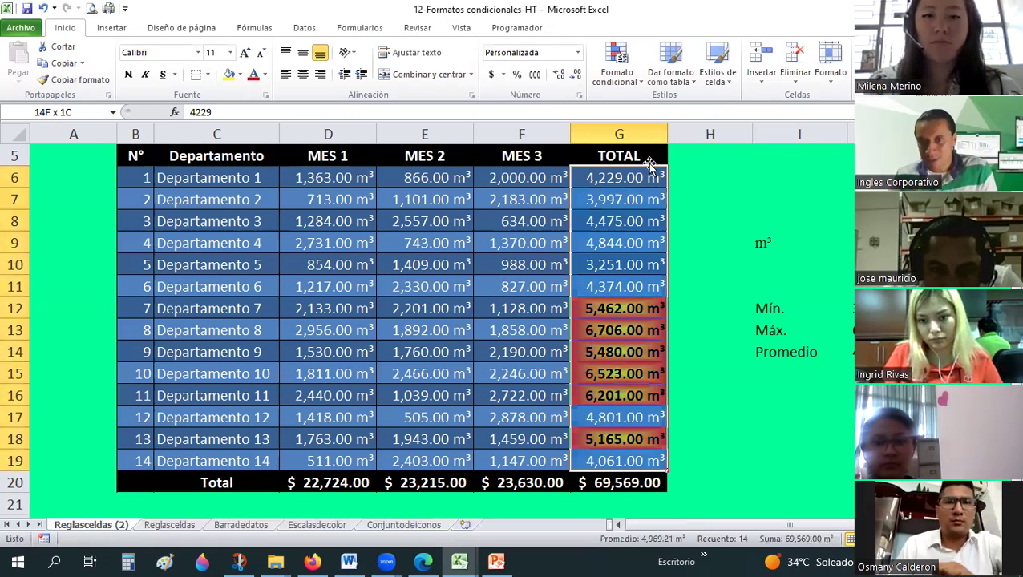
left_click(635, 82)
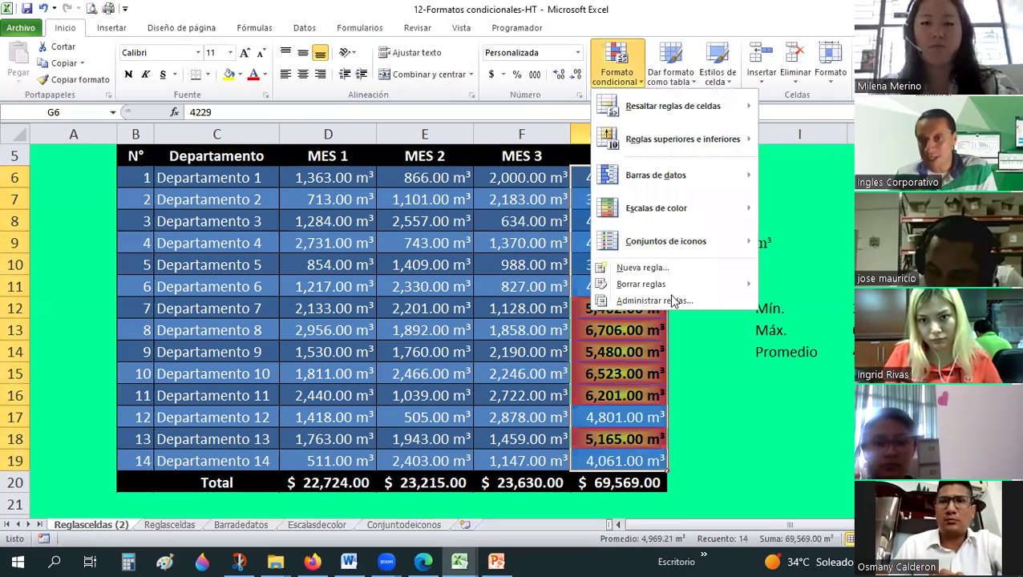
mouse_move(649, 292)
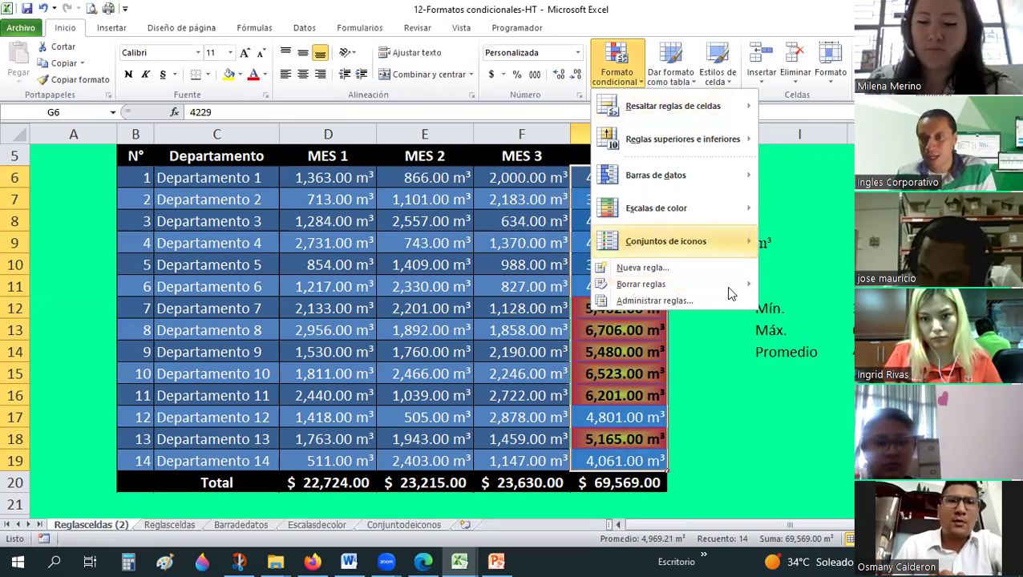
mouse_move(725, 284)
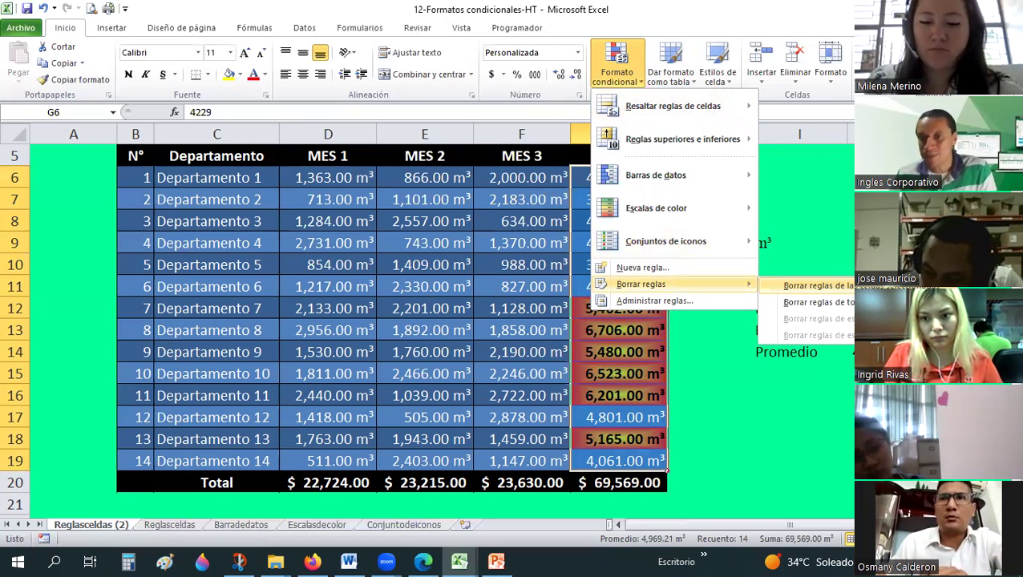
left_click(818, 285)
left_click(851, 242)
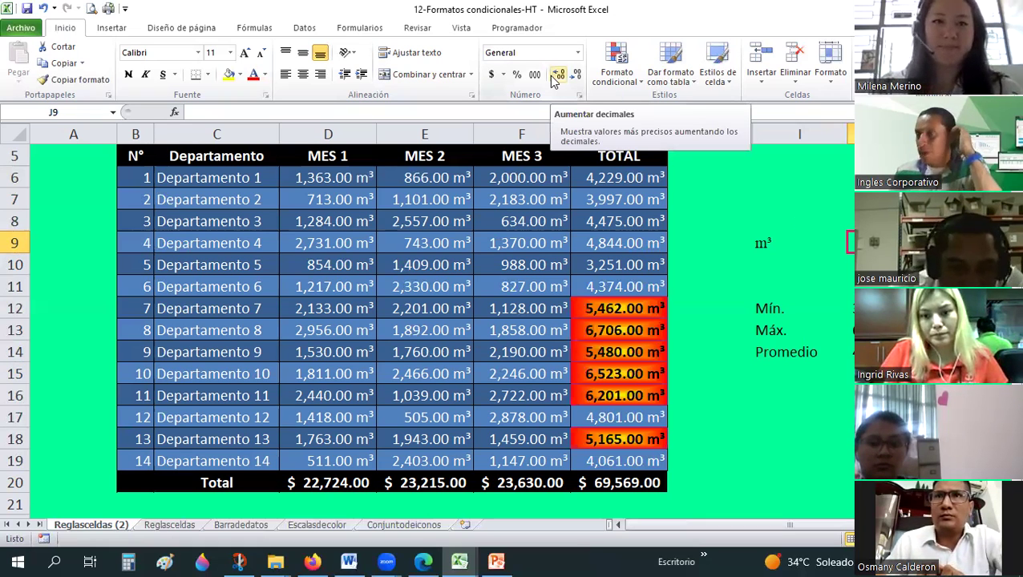
Step: Check the MIN, MAX and PROMEDIO formulas in J12:J14
left_click(311, 202)
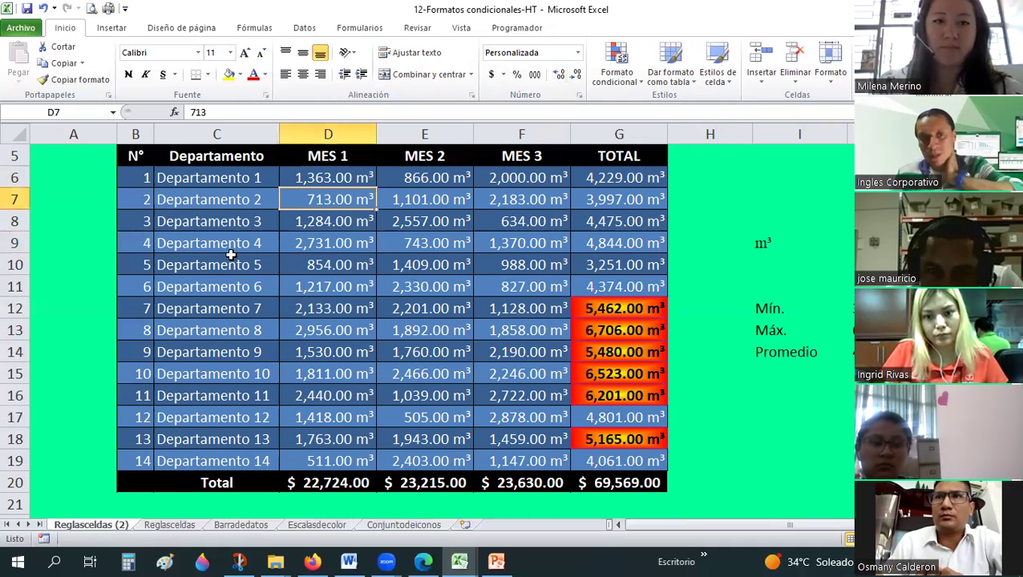
scroll(126, 217, "up", 1)
scroll(615, 317, "down", 1)
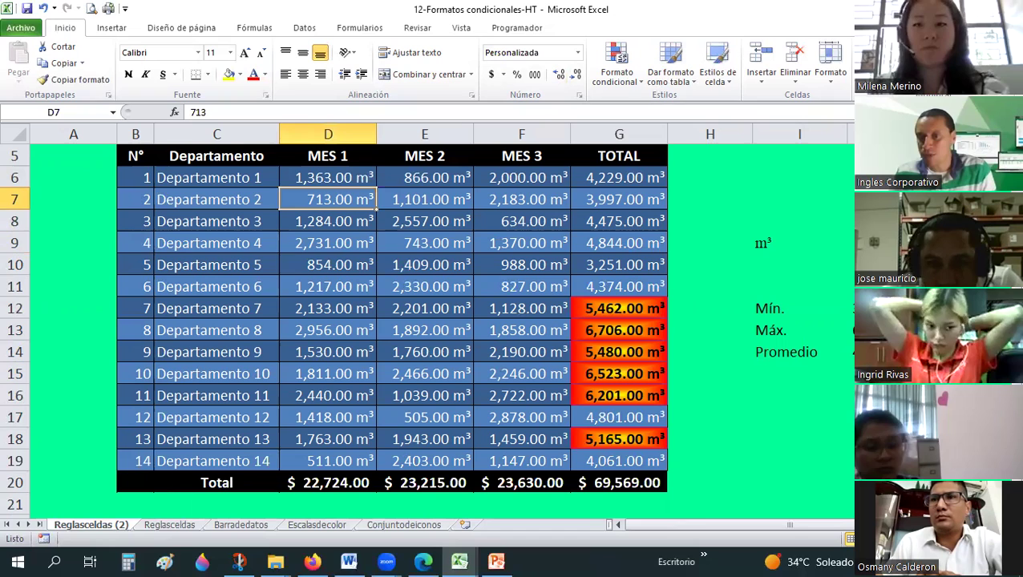
left_click(866, 308)
key("Down")
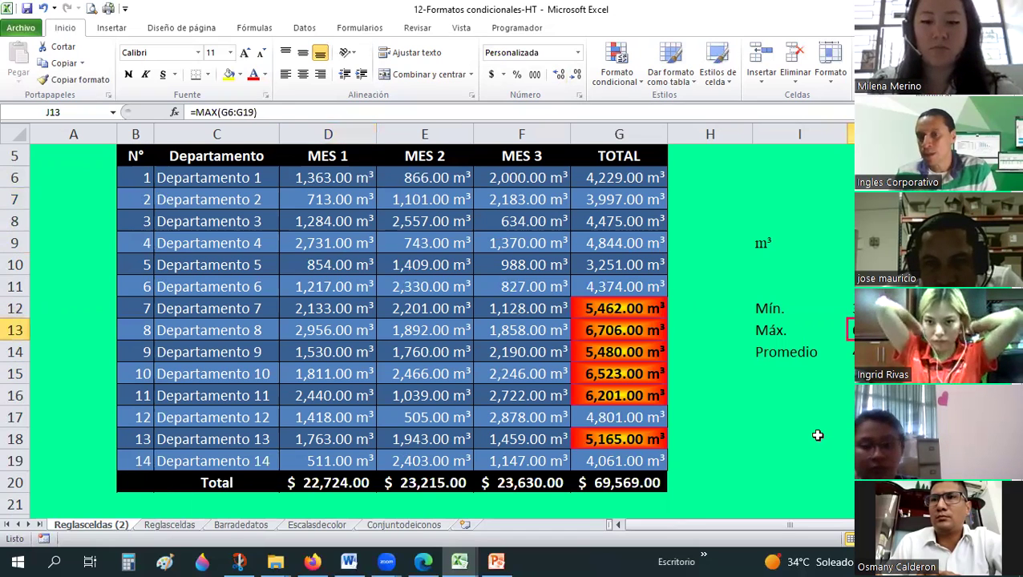
key("Down")
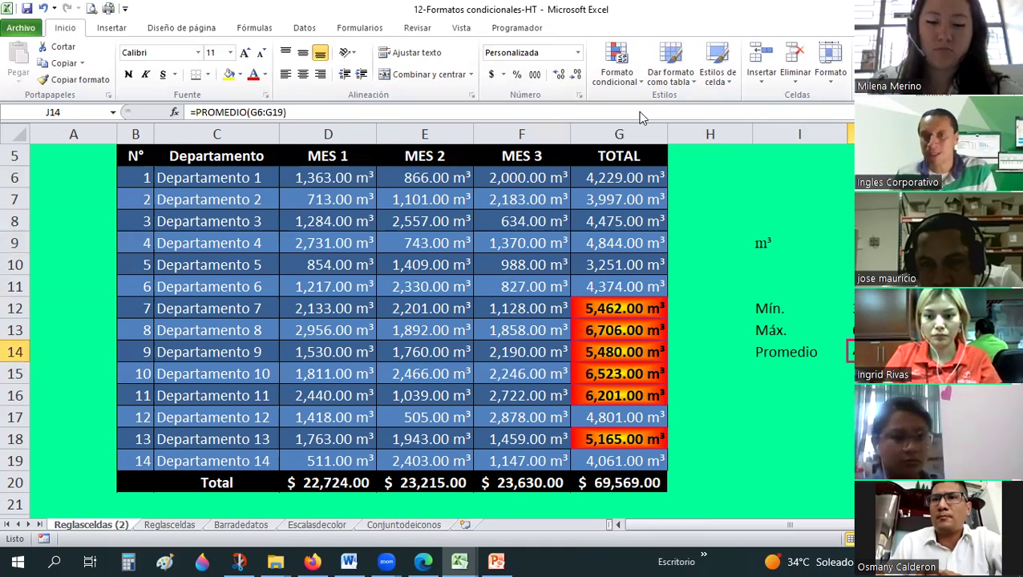
Step: Select G6:G19 and open the conditional formatting rules manager
left_click(617, 63)
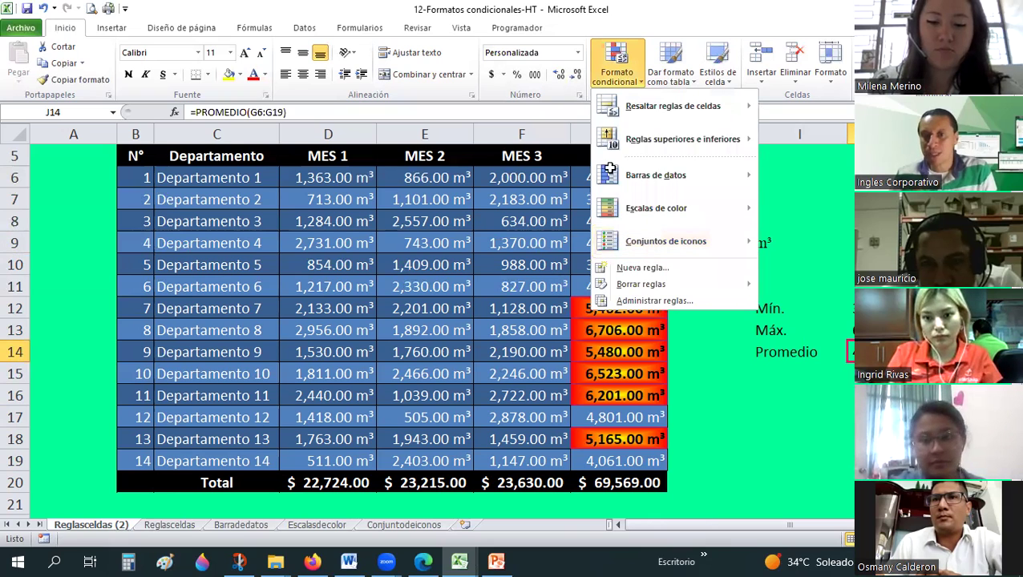
left_click(541, 245)
left_click_drag(618, 177, 619, 461)
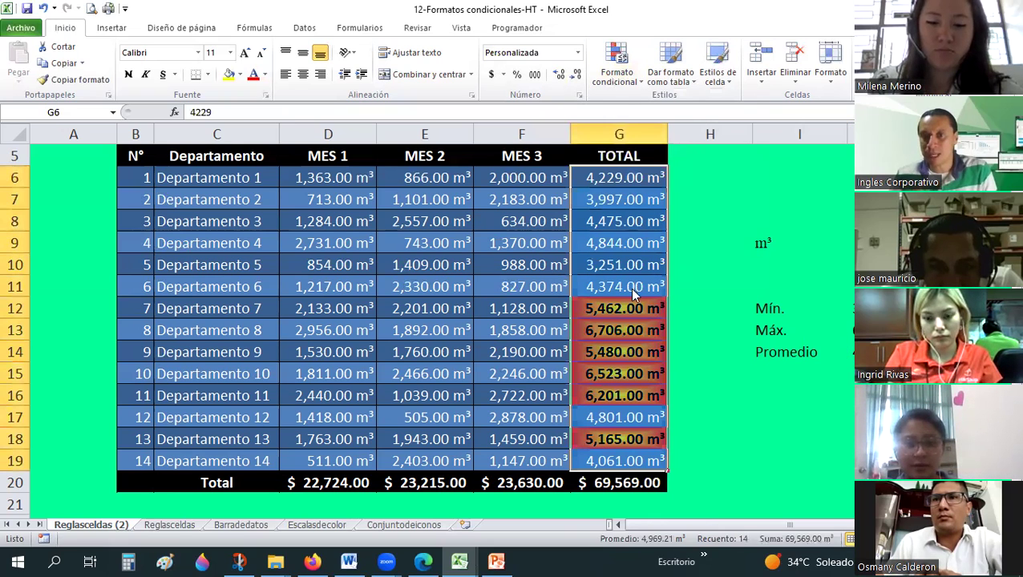
left_click(617, 68)
left_click(641, 299)
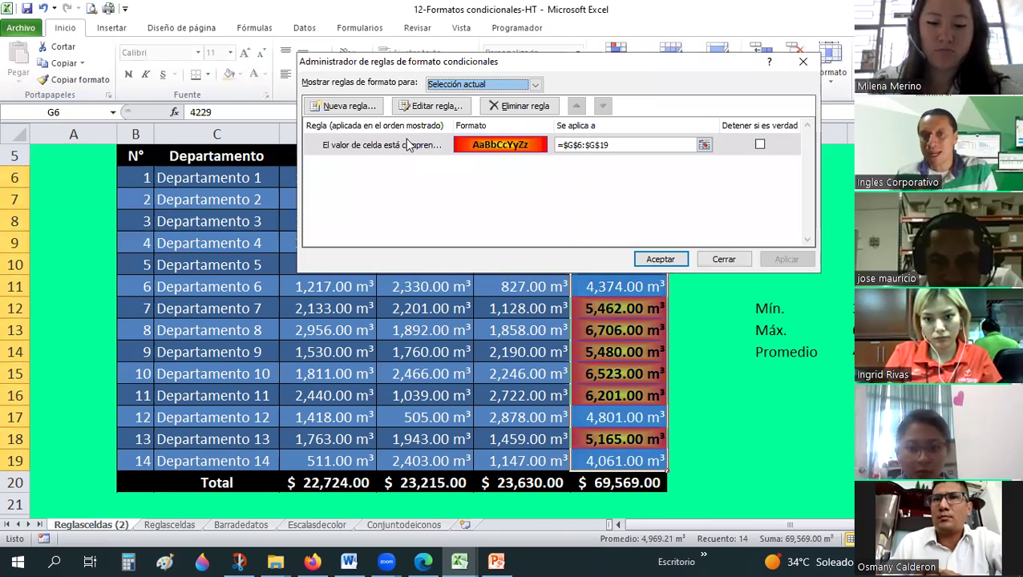
Step: Open the between rule for review, close it unchanged, and reselect G6:G19
double_click(407, 144)
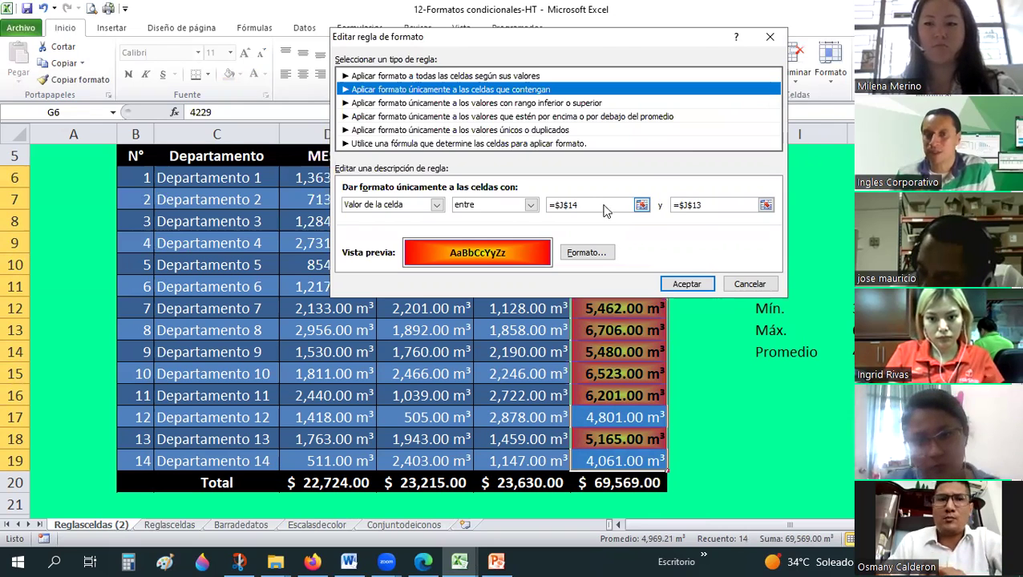
key("Return")
key("Return")
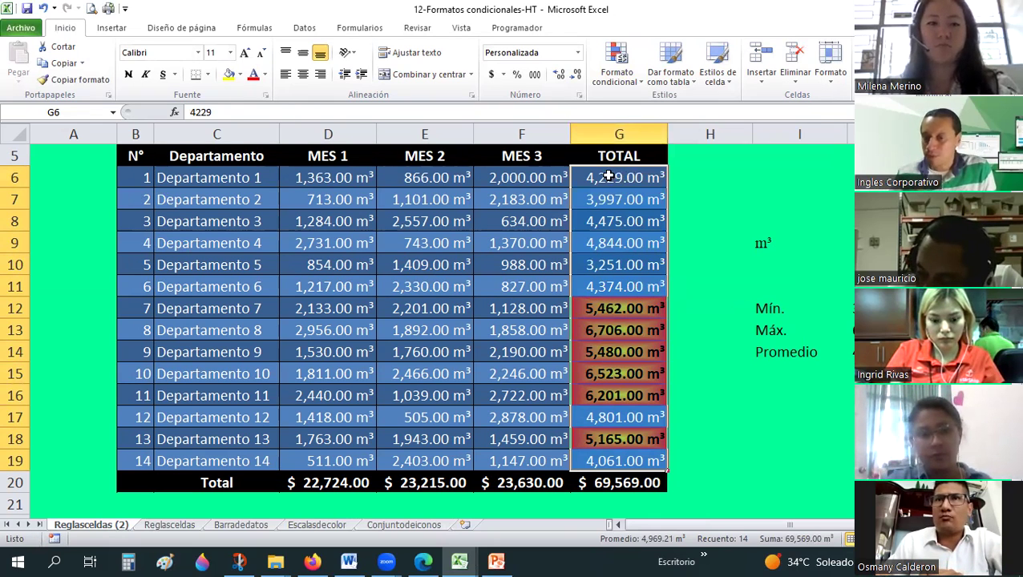
left_click(622, 460, "shift")
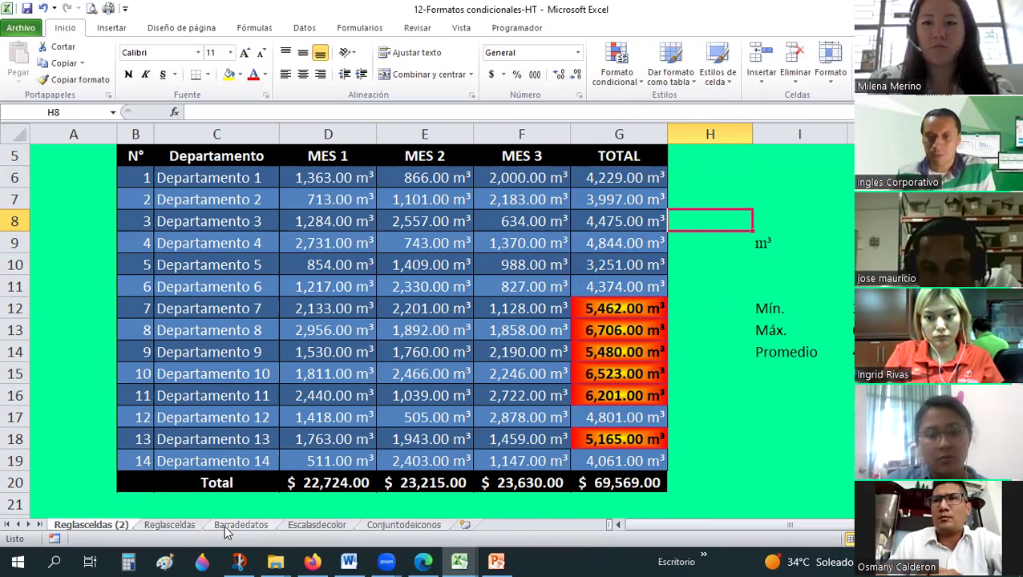
Step: Switch to the Barradedatos sheet and close the conditional formatting menu unused
left_click(225, 527)
scroll(468, 289, "down", 1)
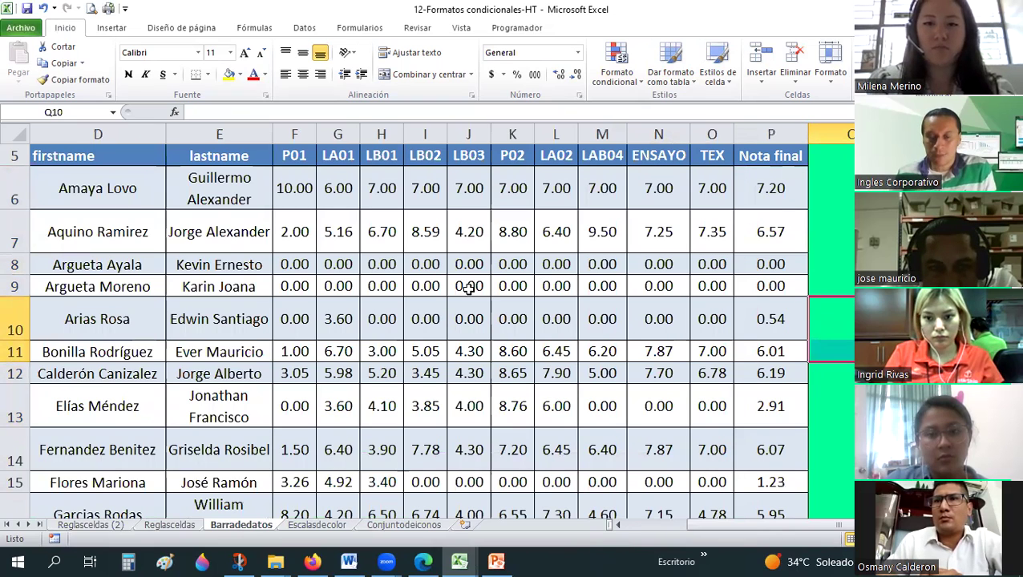
left_click(616, 65)
mouse_move(654, 153)
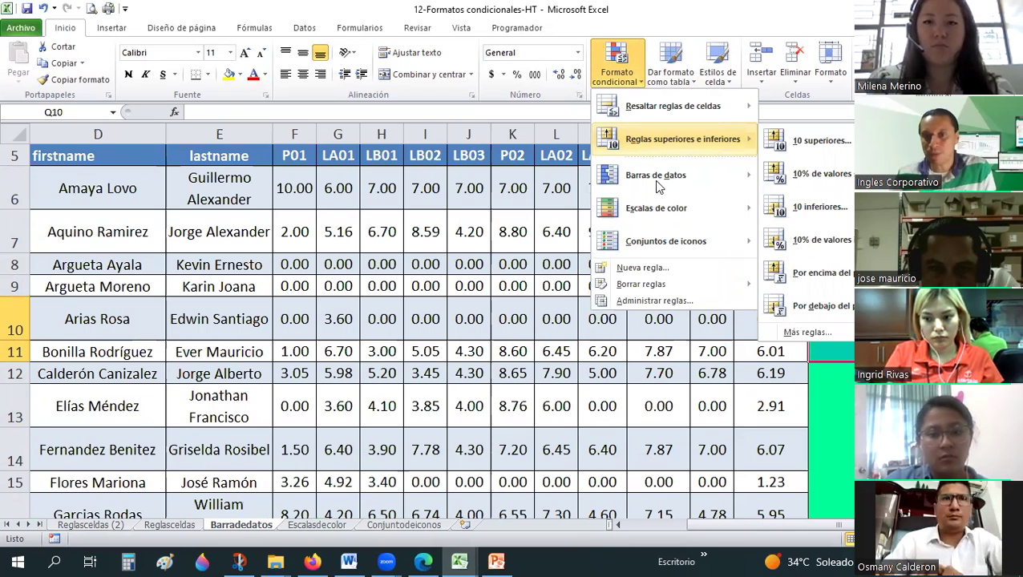
mouse_move(655, 185)
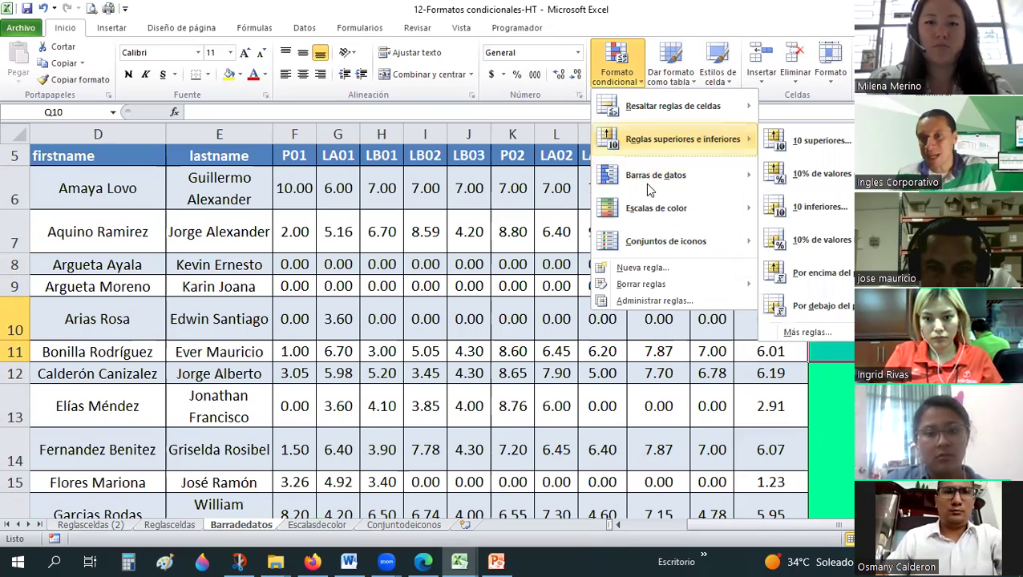
left_click(250, 264)
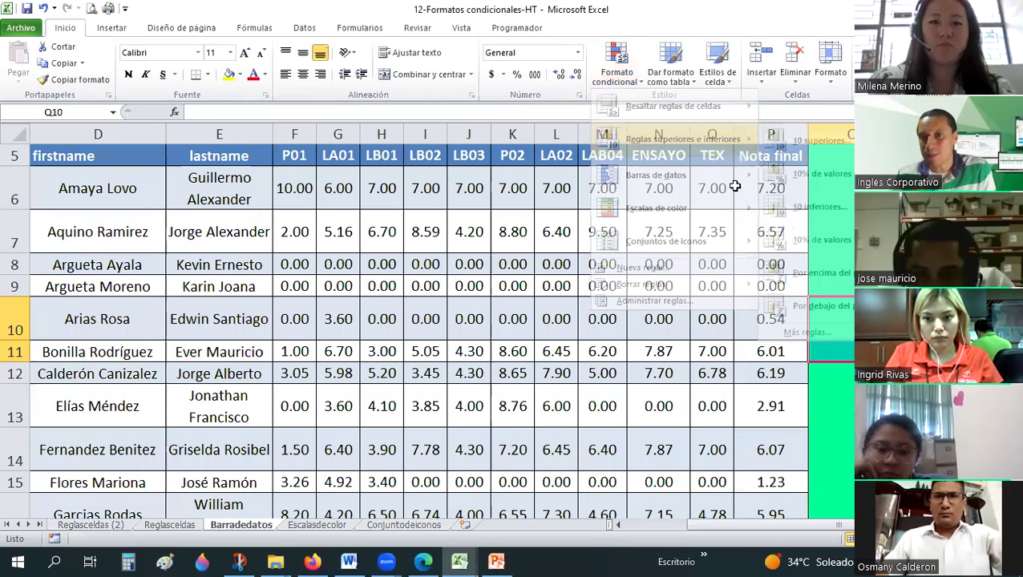
Step: Select the Nota final scores P6:P29
left_click_drag(771, 188, 770, 513)
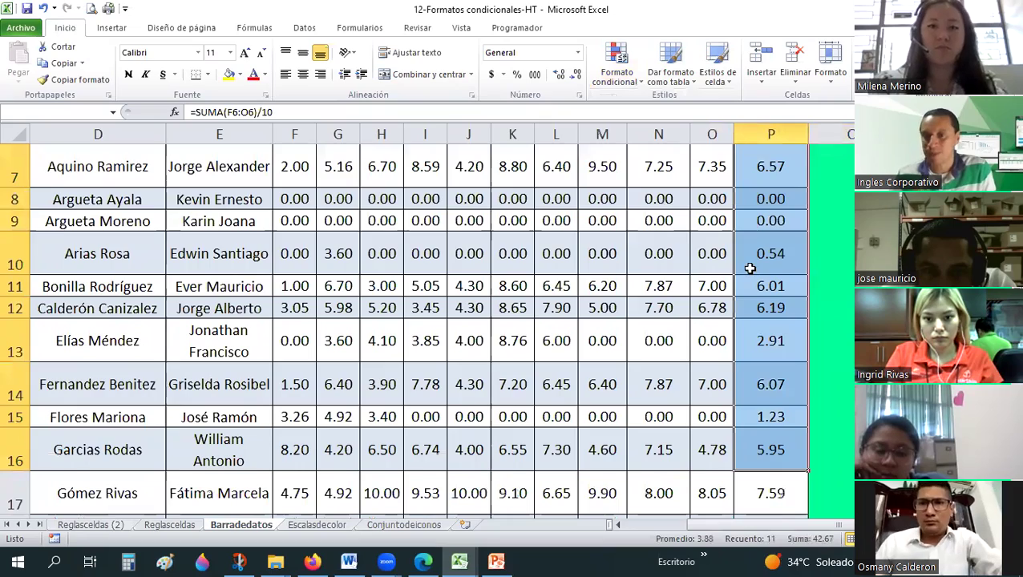
scroll(749, 269, "up", 2)
mouse_move(750, 269)
left_mouse_down()
mouse_move(777, 543)
mouse_move(766, 479)
left_mouse_up()
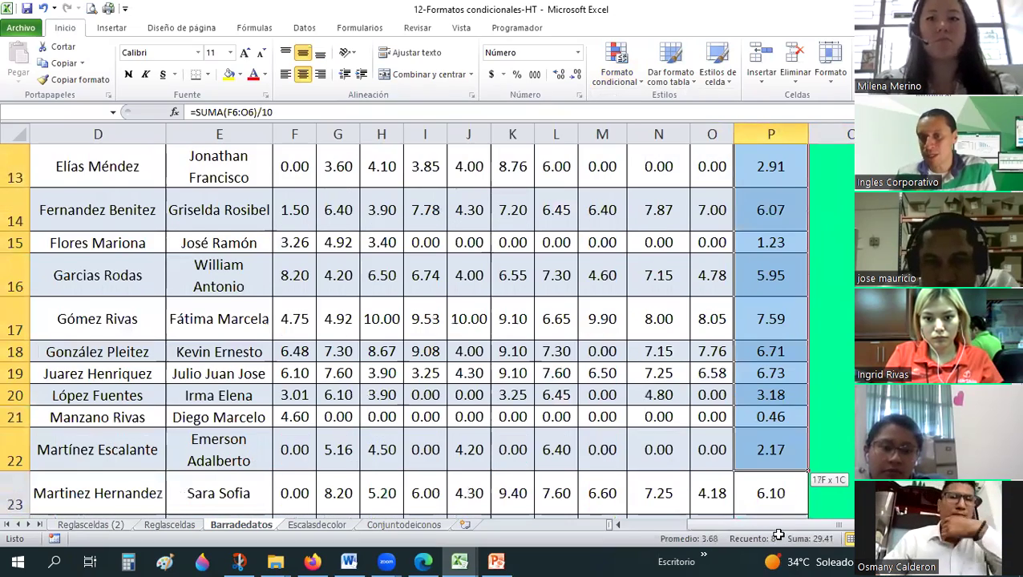
scroll(686, 246, "up", 4)
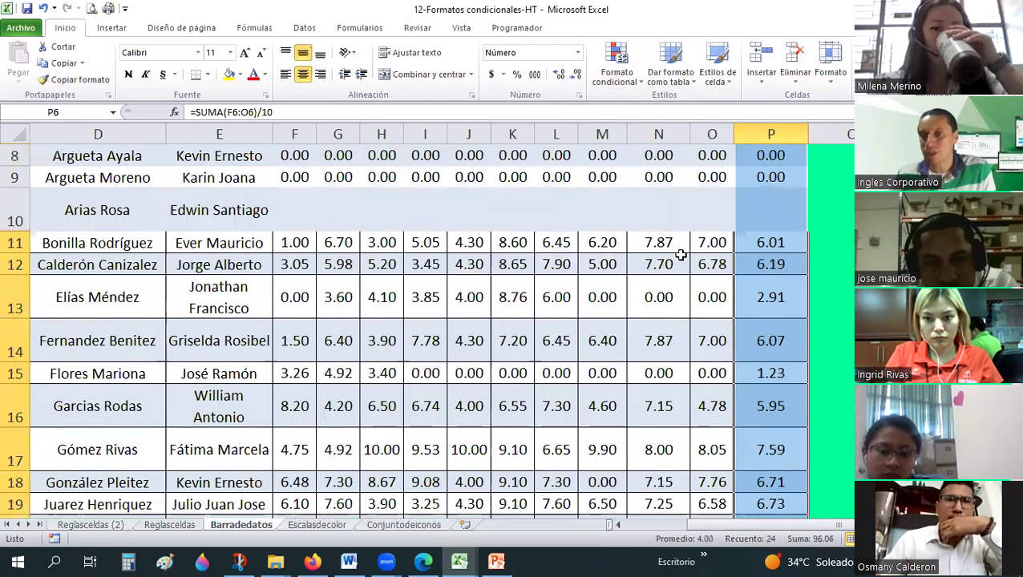
scroll(680, 255, "up", 3)
Step: Add pink gradient data bars to P6:P29 and widen column P
left_click(616, 72)
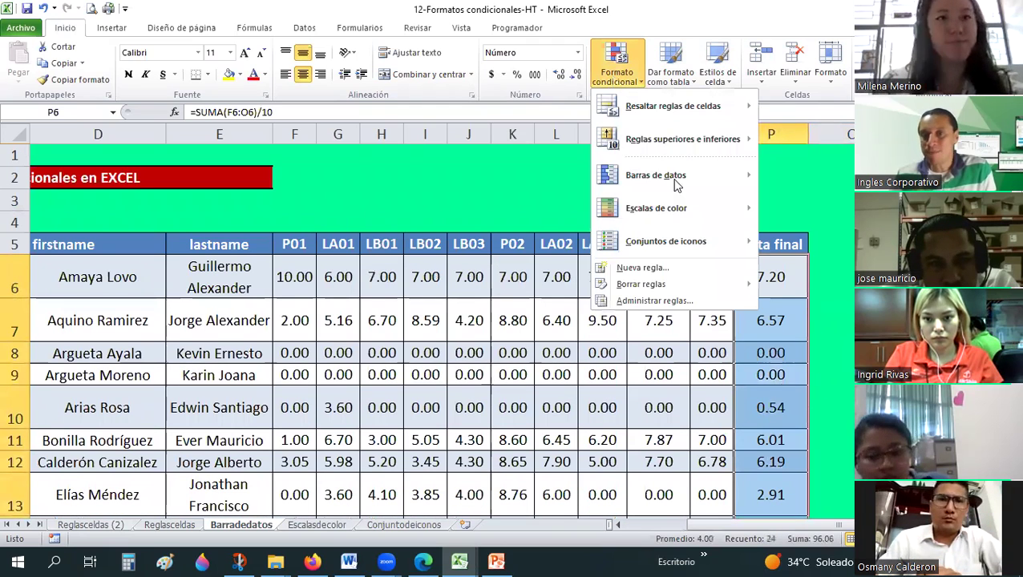
mouse_move(675, 184)
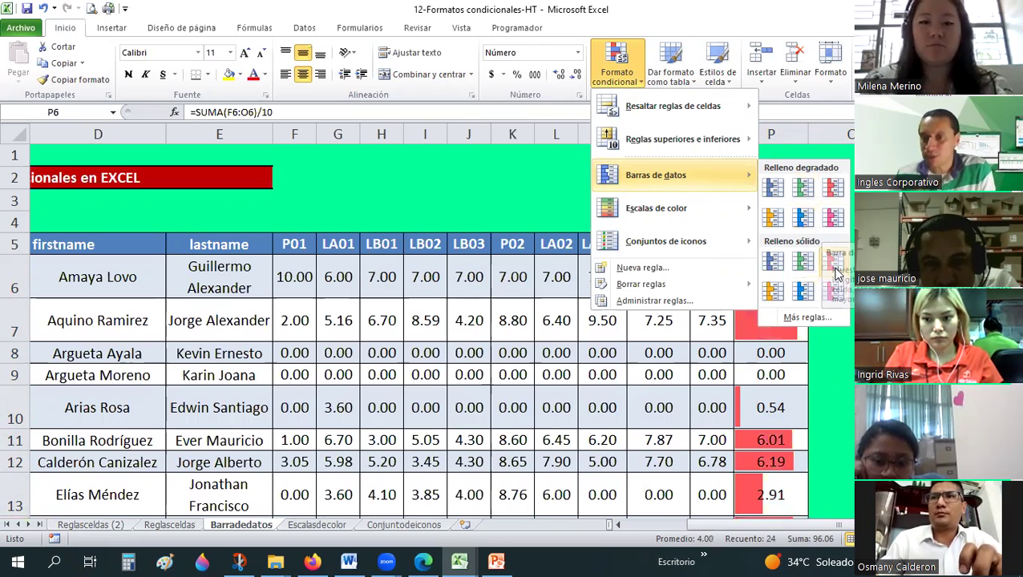
left_click(835, 217)
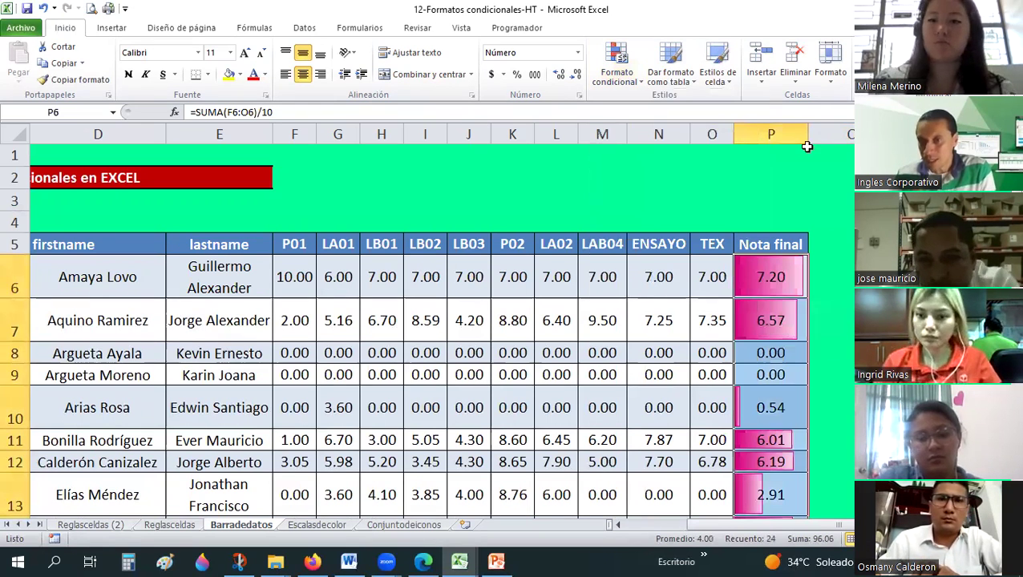
left_click(829, 321)
left_click_drag(808, 134, 897, 133)
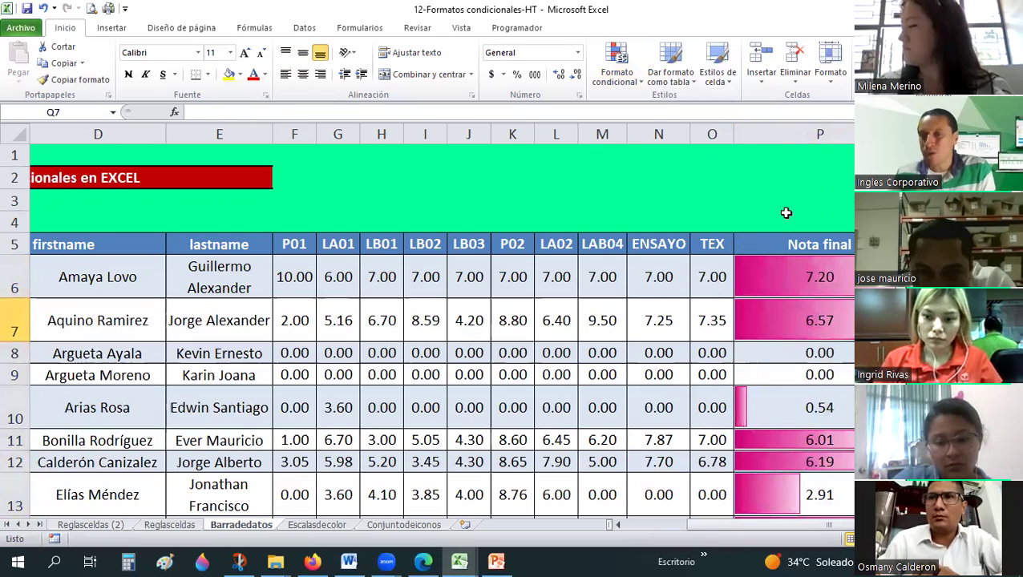
Step: Scroll through the data bars and check the Nota final formula in P6
scroll(785, 212, "down", 3)
scroll(785, 212, "down", 4)
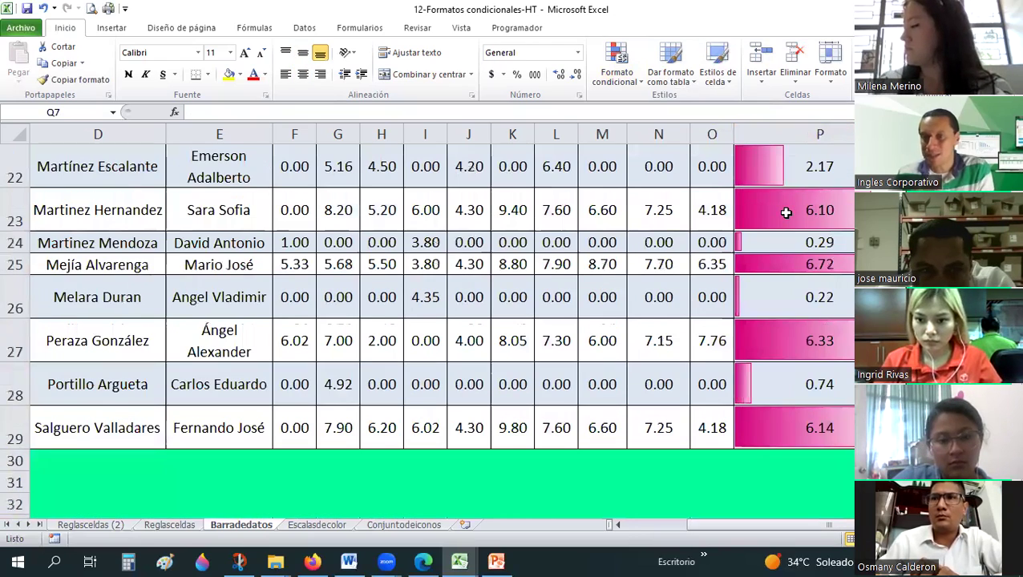
scroll(785, 212, "up", 2)
scroll(786, 212, "up", 5)
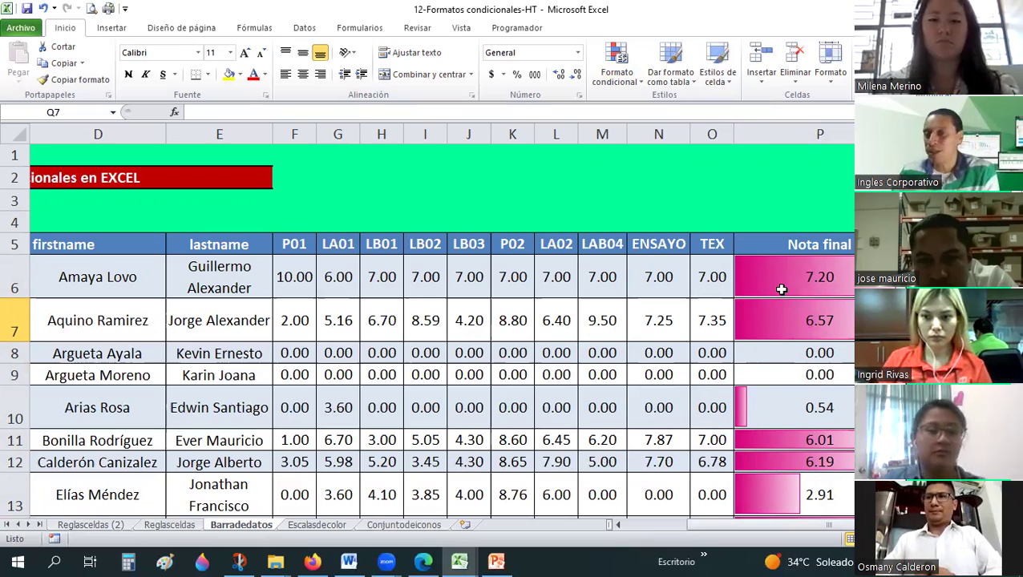
scroll(781, 288, "down", 4)
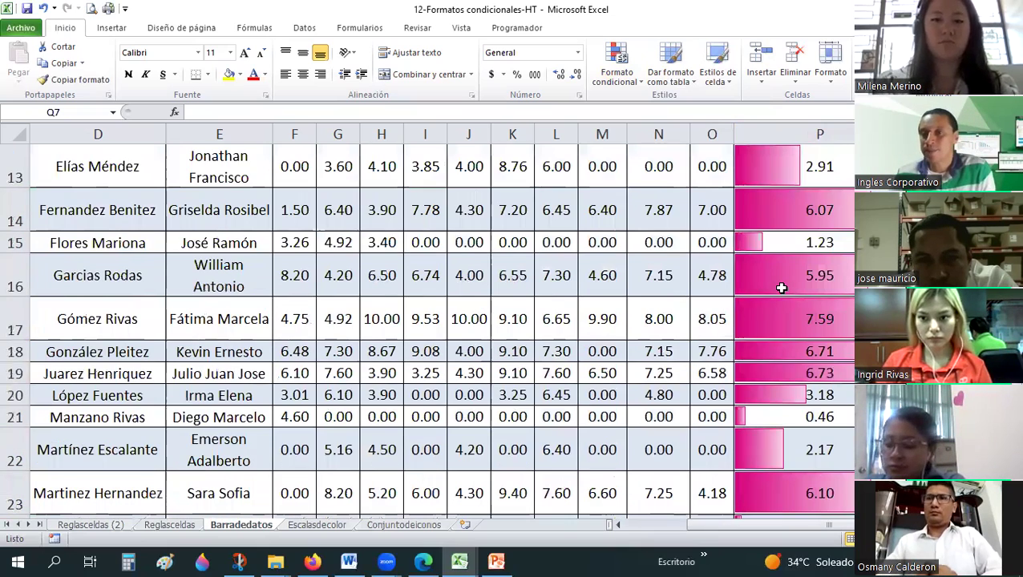
scroll(781, 288, "up", 2)
scroll(809, 284, "up", 2)
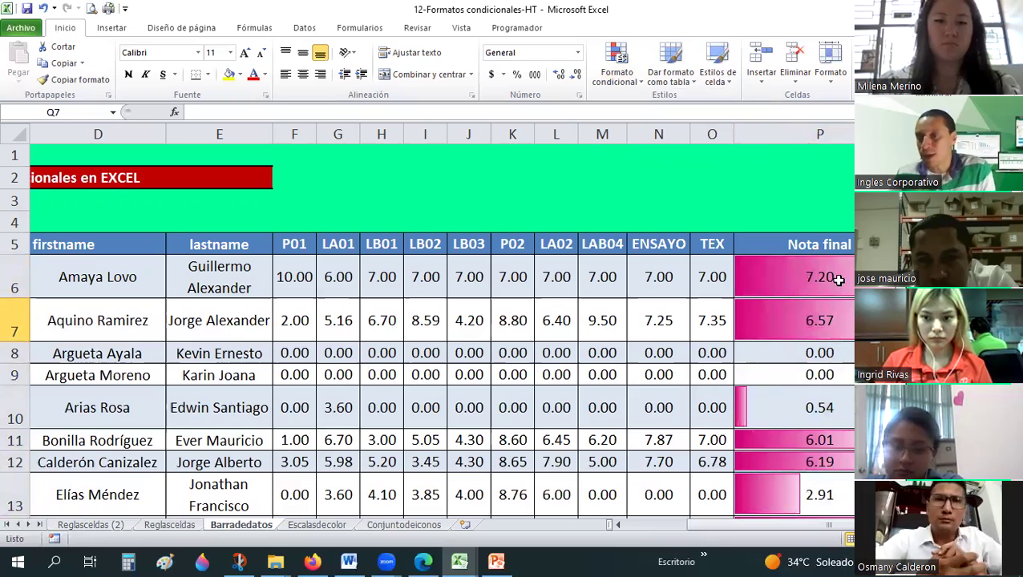
left_click(835, 274)
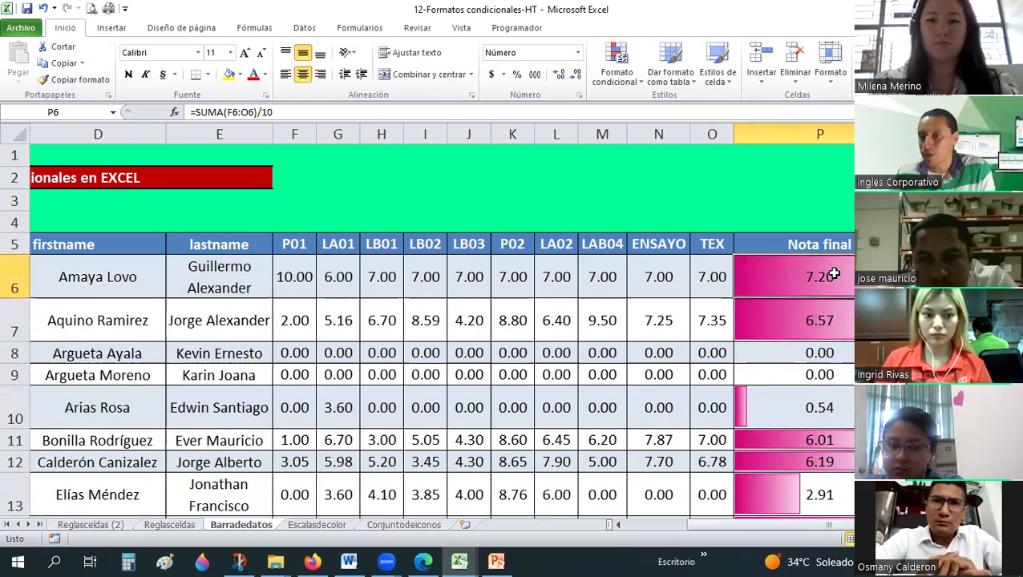
Step: Reselect the Nota final scores P6 to P29
scroll(825, 264, "down", 1)
scroll(816, 253, "down", 5)
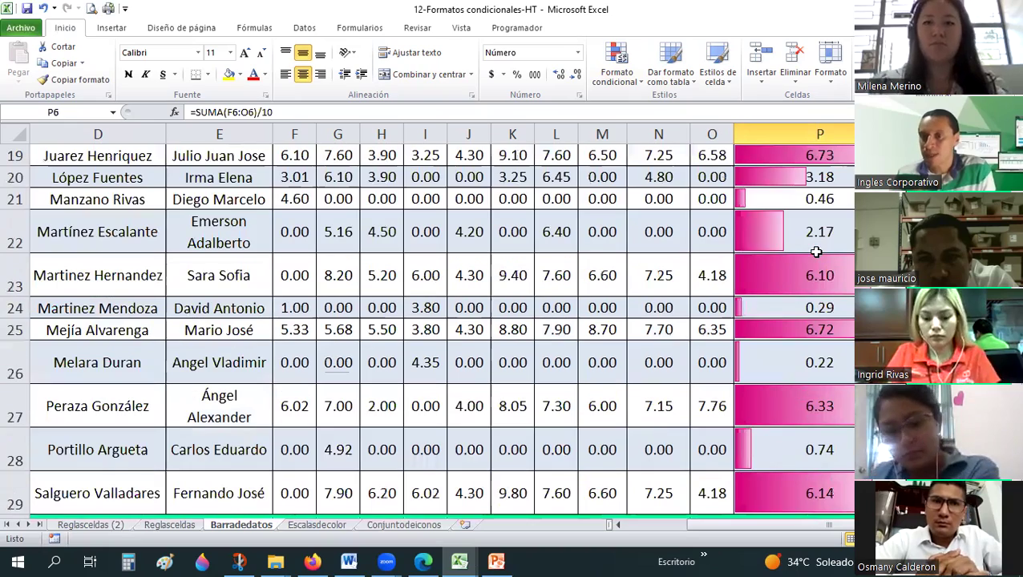
scroll(816, 252, "down", 2)
scroll(816, 251, "up", 7)
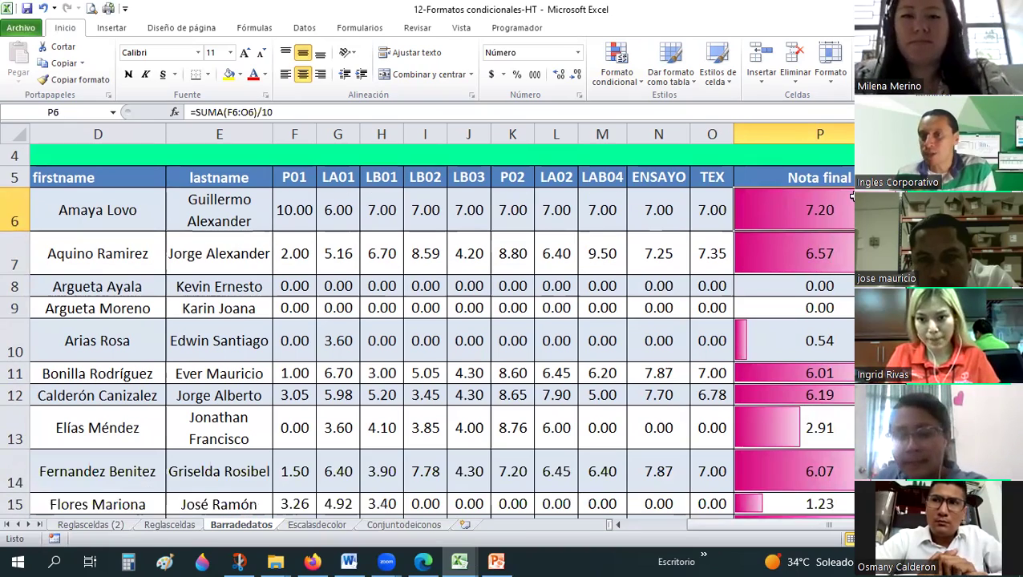
scroll(831, 213, "down", 1)
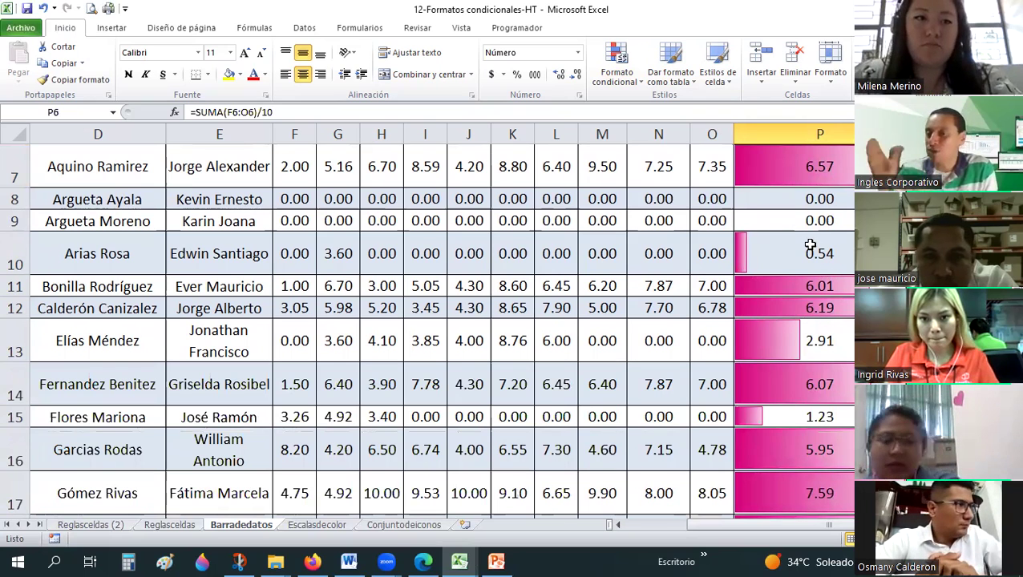
scroll(803, 237, "up", 2)
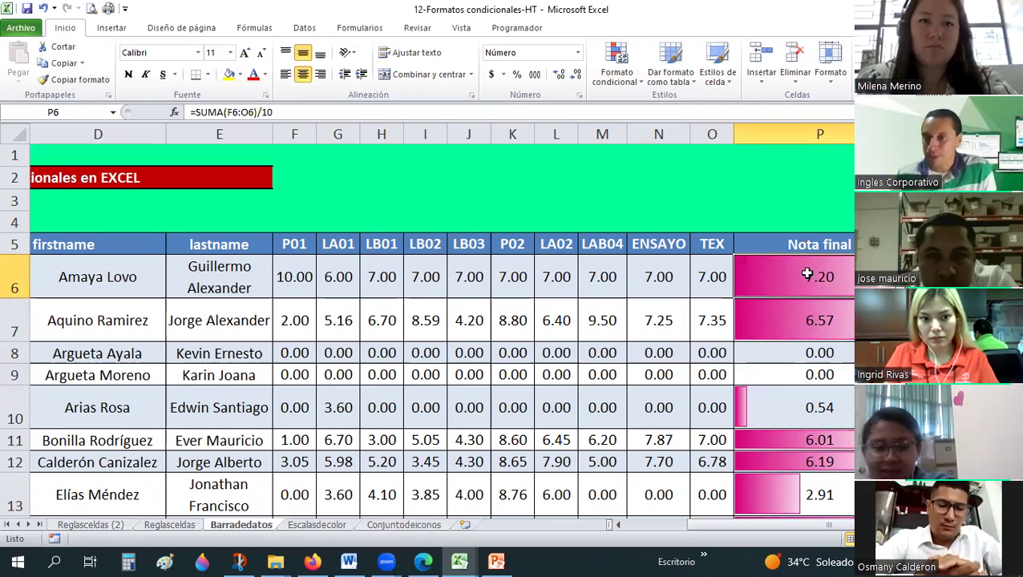
left_click_drag(802, 277, 779, 481)
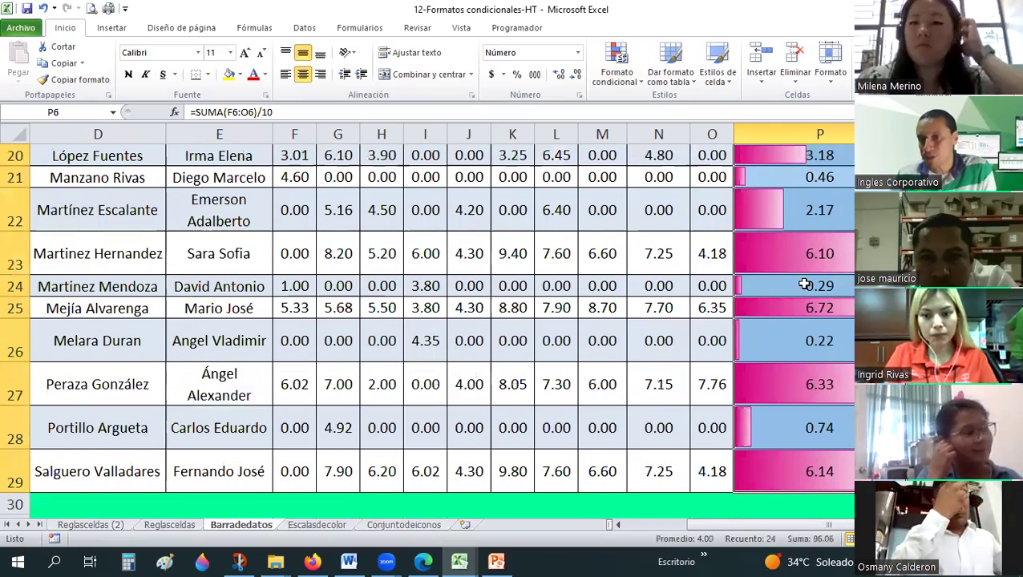
scroll(801, 293, "up", 4)
scroll(611, 156, "up", 3)
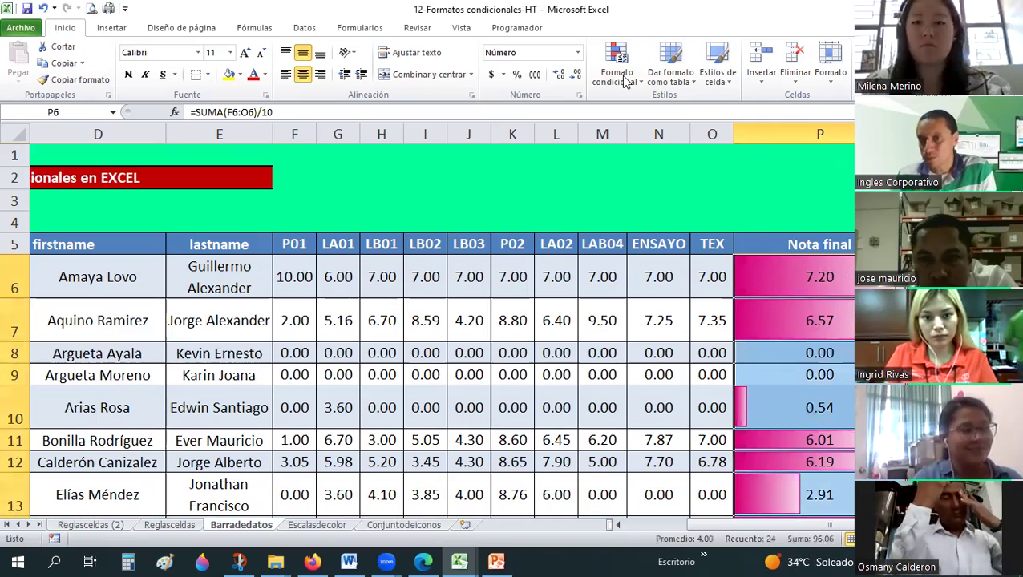
Step: Open the Nota final data bar rule for editing
left_click(621, 73)
left_click(678, 304)
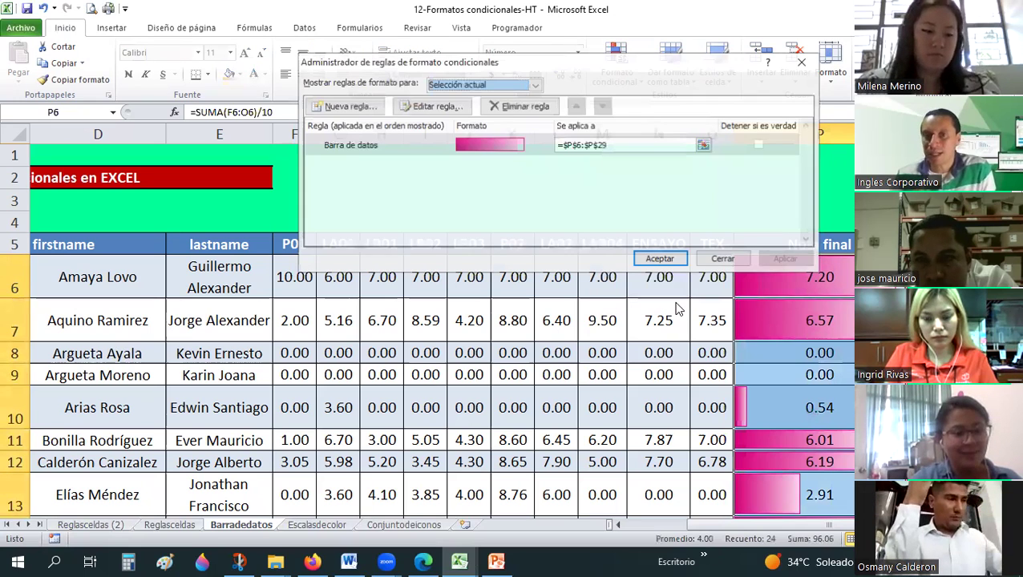
left_click(400, 148)
double_click(400, 148)
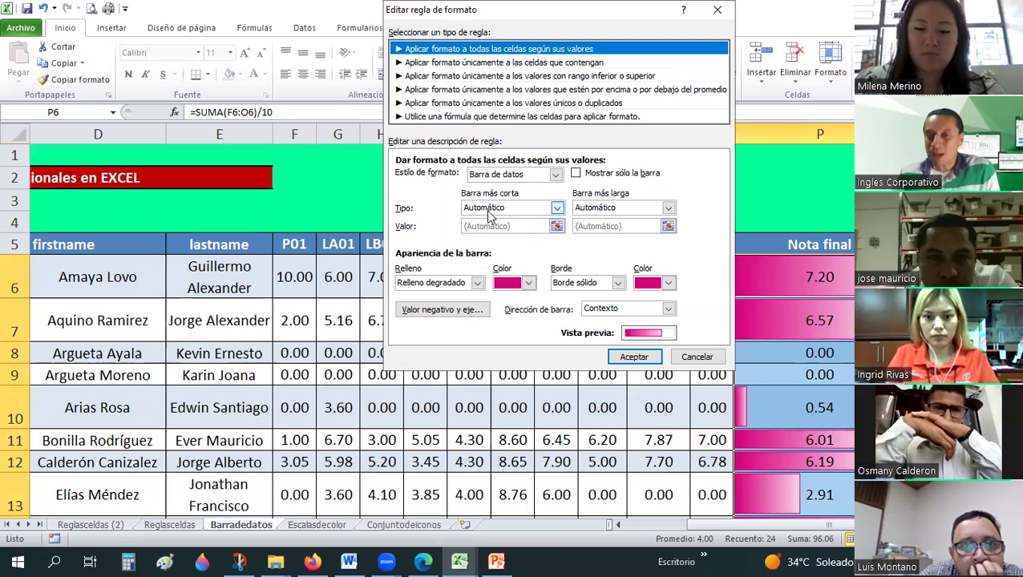
Step: Set both shortest and longest bar types to Número
left_click(488, 209)
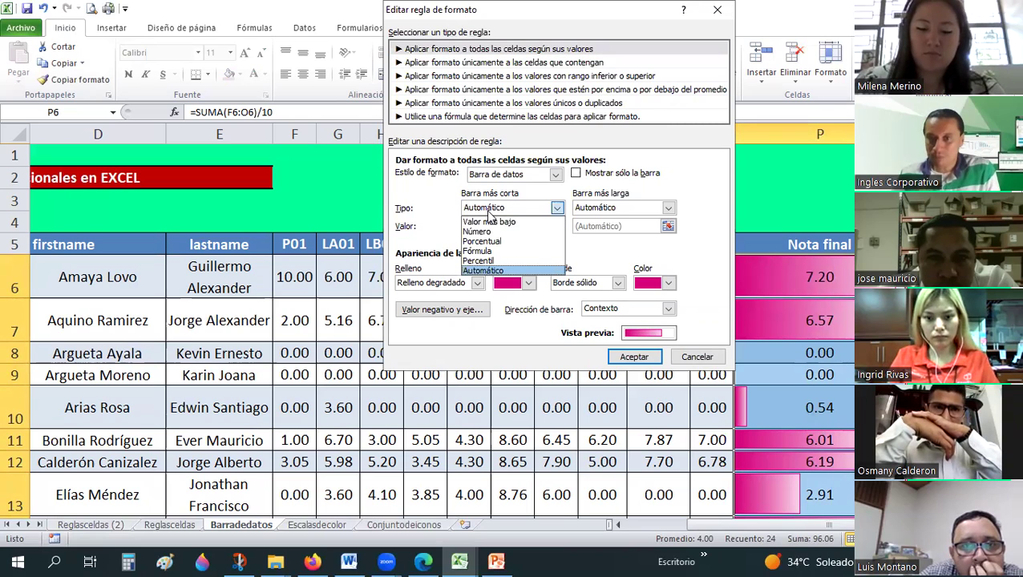
left_click(488, 210)
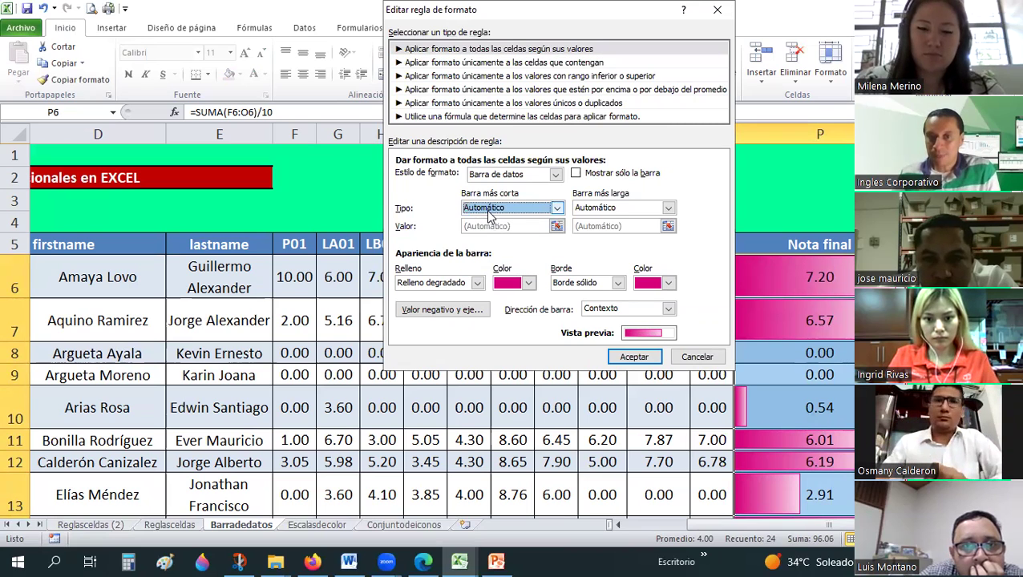
left_click(488, 210)
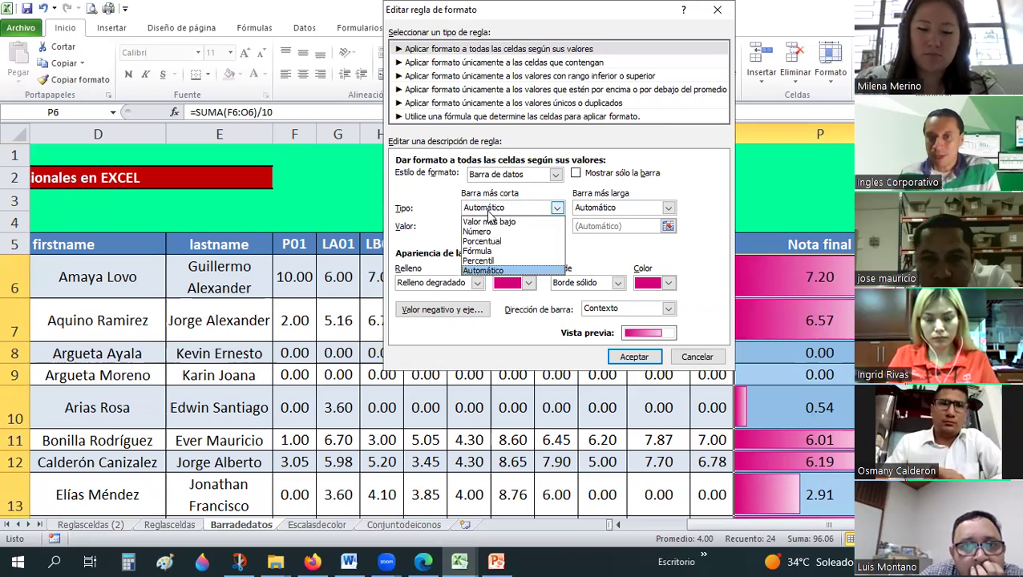
left_click(544, 230)
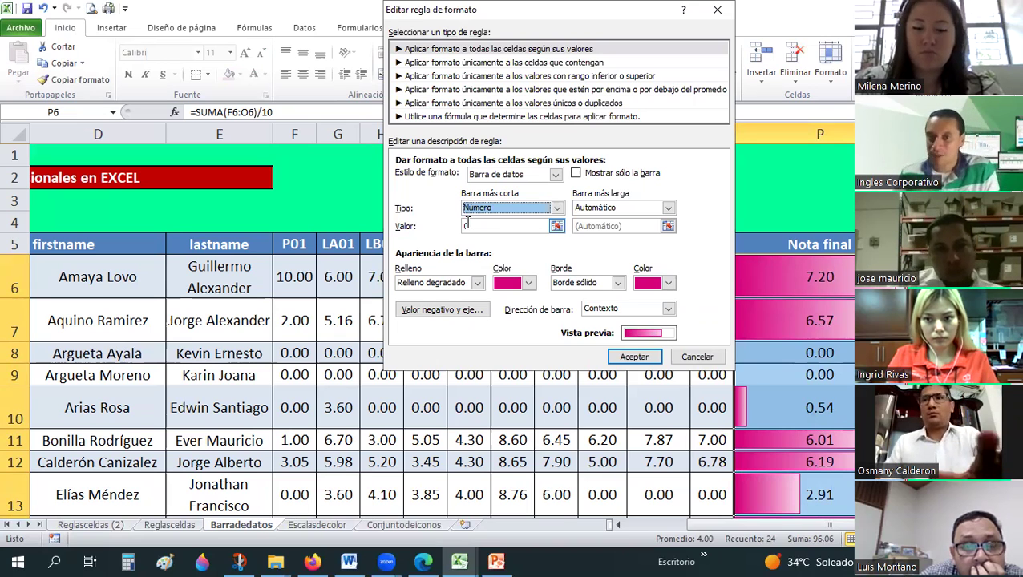
left_click(597, 208)
left_click(595, 231)
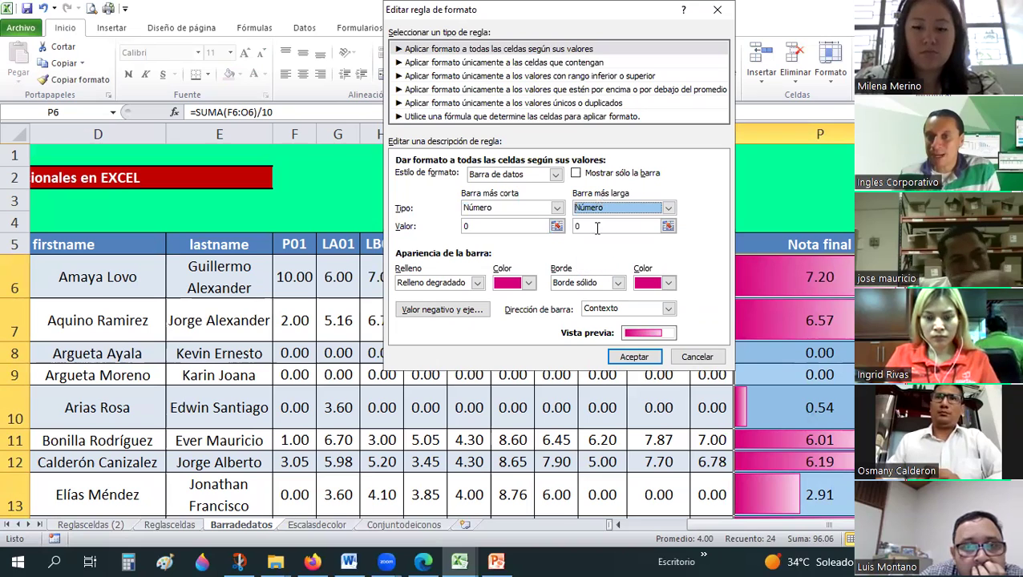
left_click(597, 226)
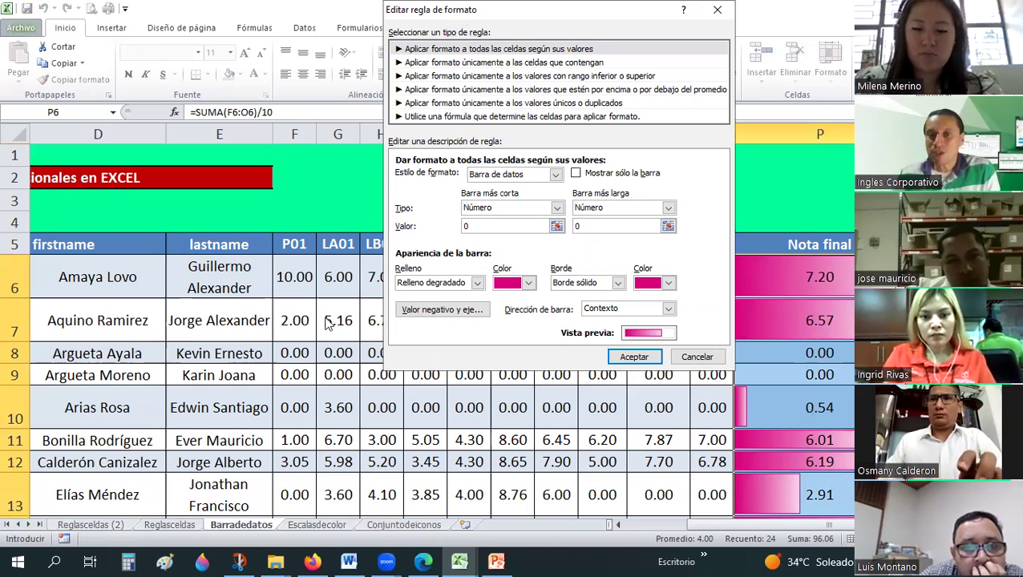
left_click_drag(513, 9, 184, 9)
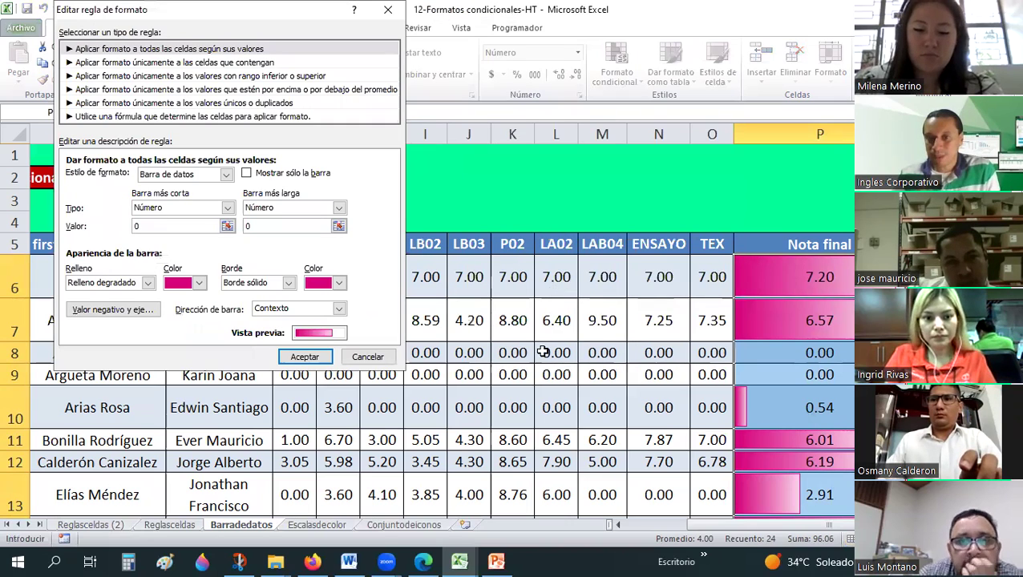
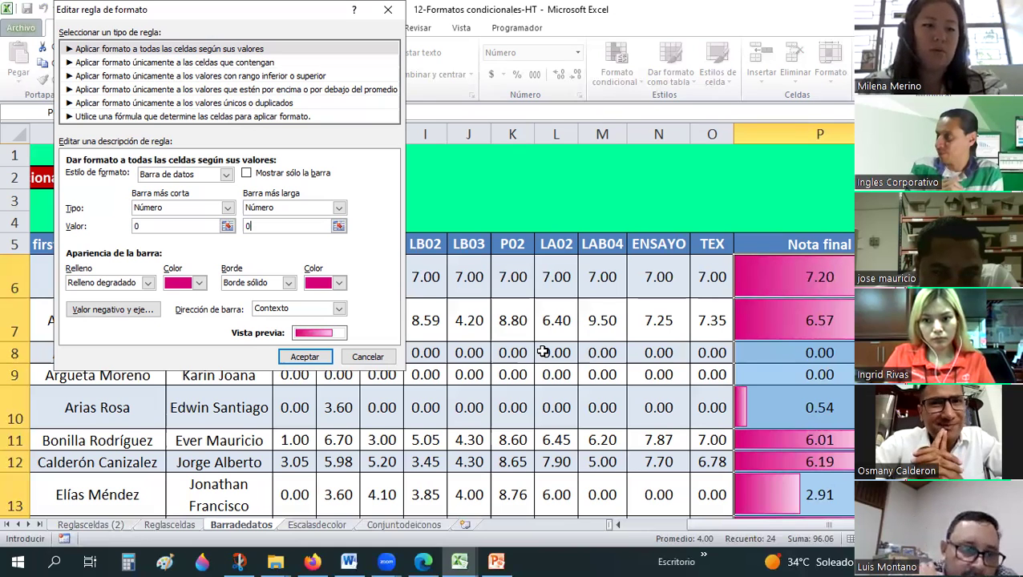
Step: Set the longest data bar to Número 10, keeping the shortest bar at 0
type("10")
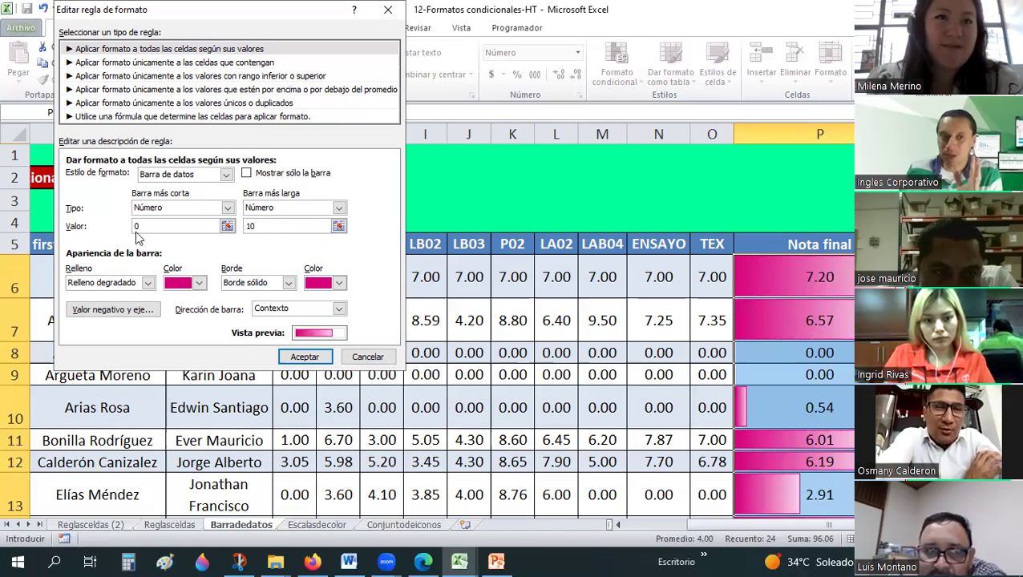
left_click(136, 230)
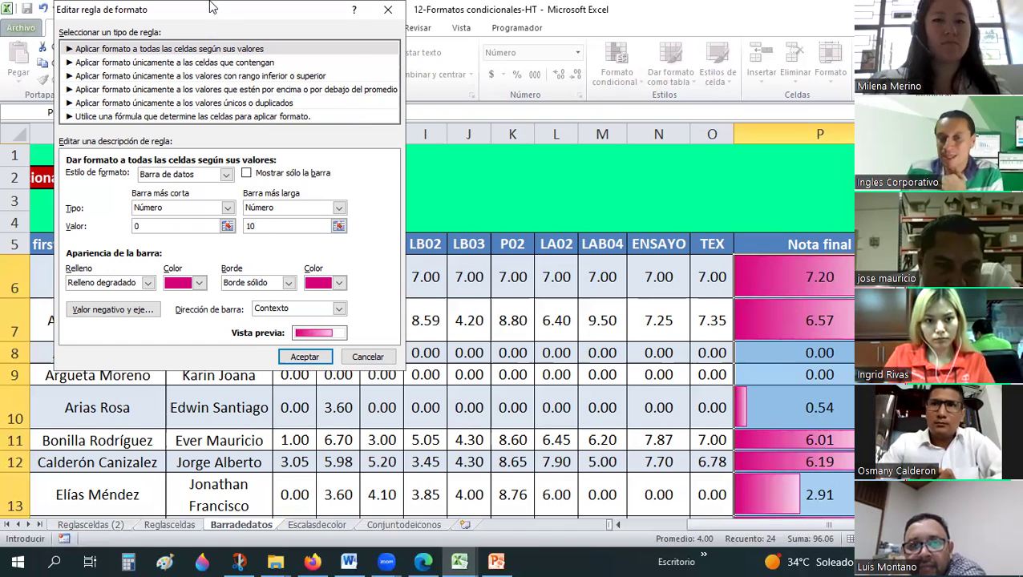
Step: Give the data bars a green gradient fill and a black border
left_click_drag(213, 7, 510, 8)
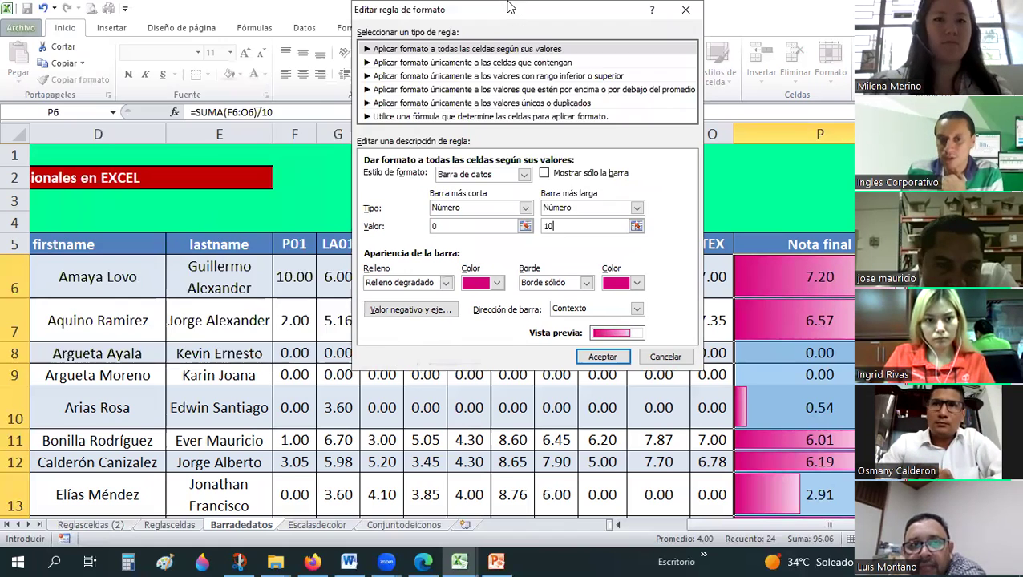
left_click(406, 283)
left_click(492, 291)
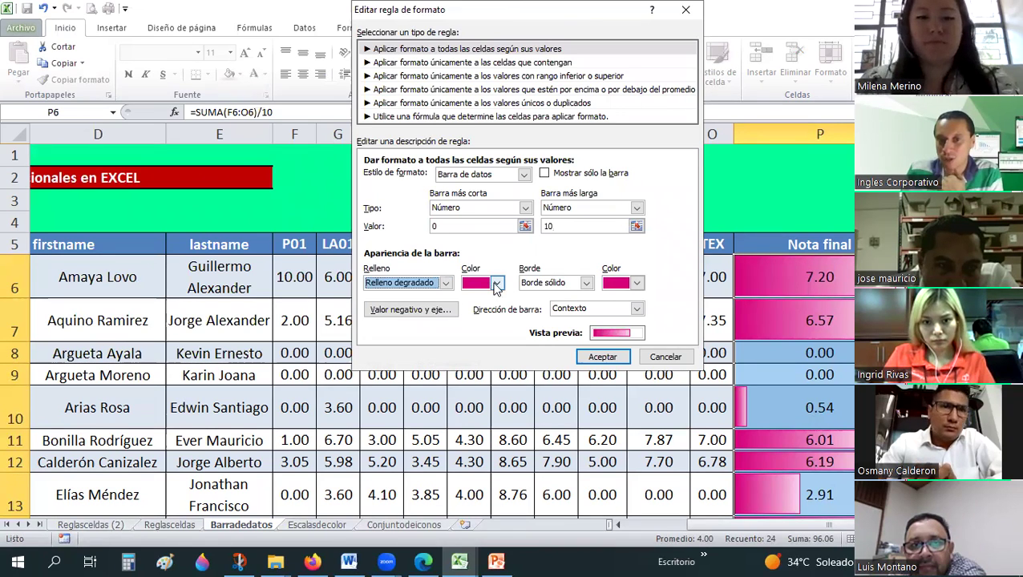
left_click(496, 286)
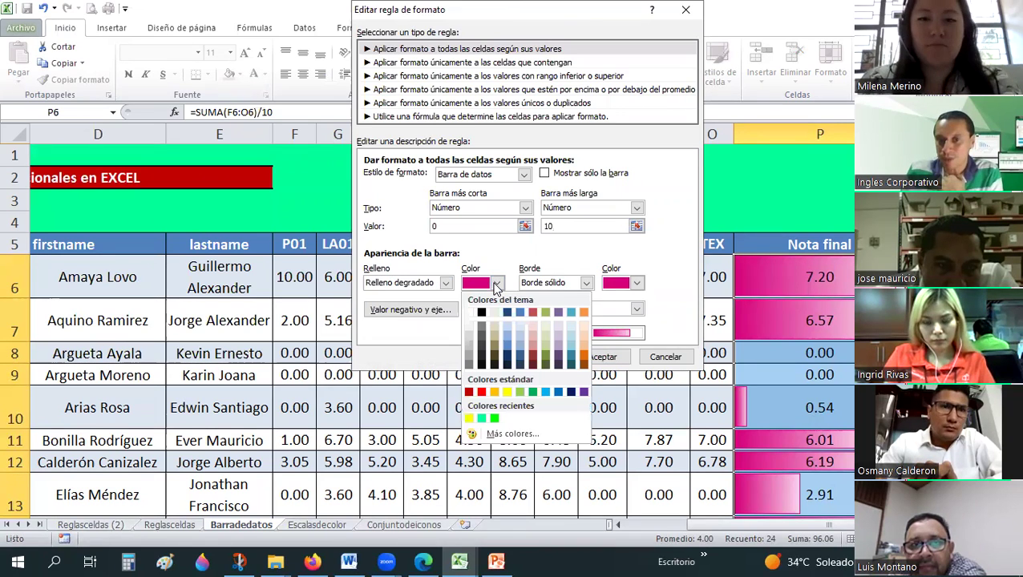
left_click(493, 419)
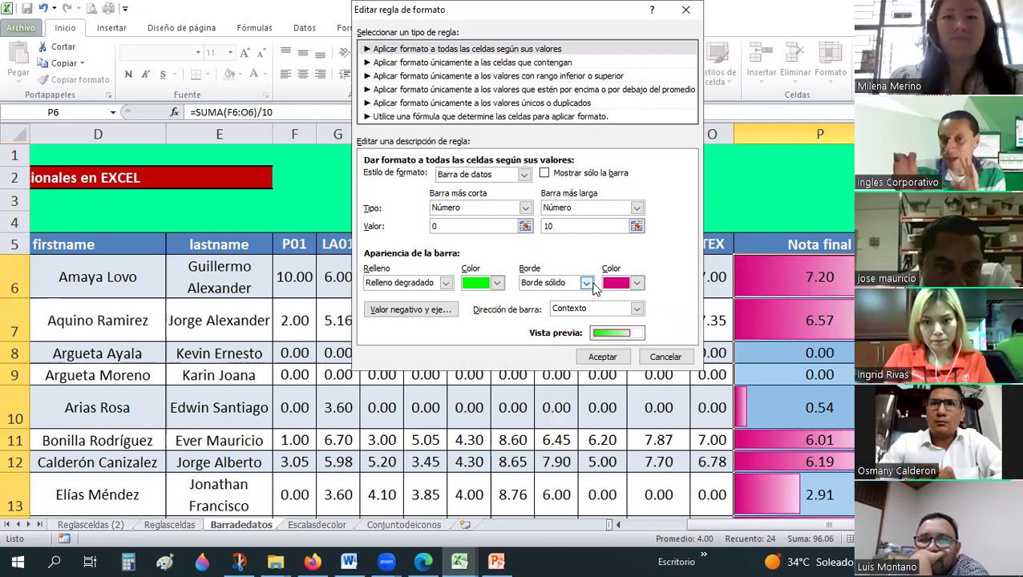
left_click(638, 284)
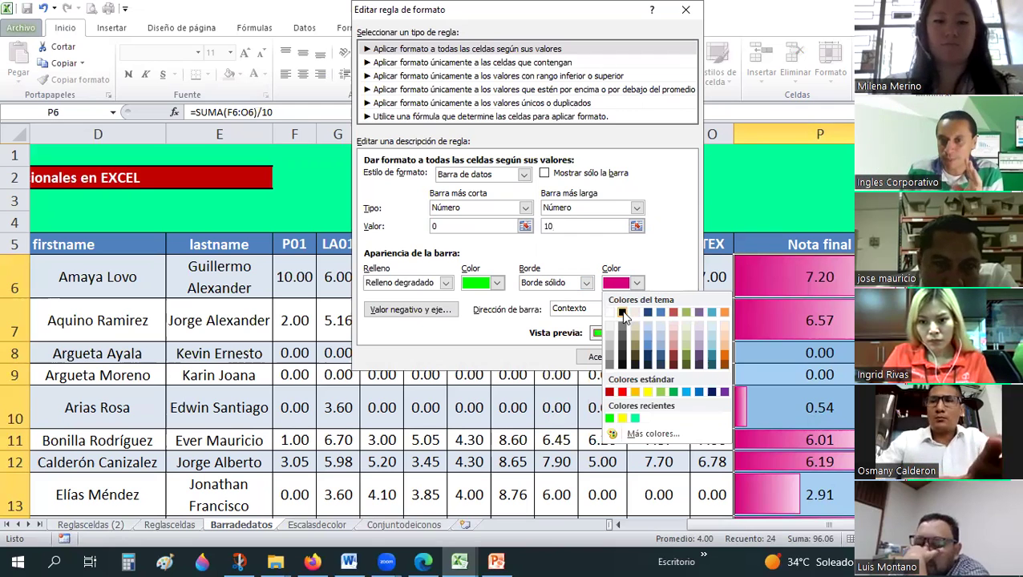
left_click(622, 312)
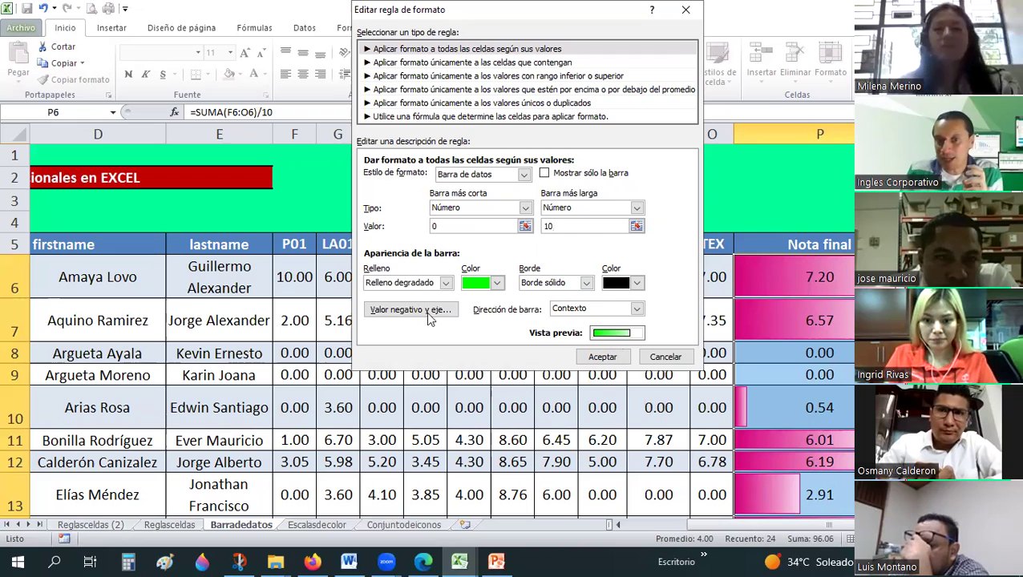
Step: Set the bar direction to Izquierda a derecha, after trying right-to-left, and accept the rule
left_click(617, 309)
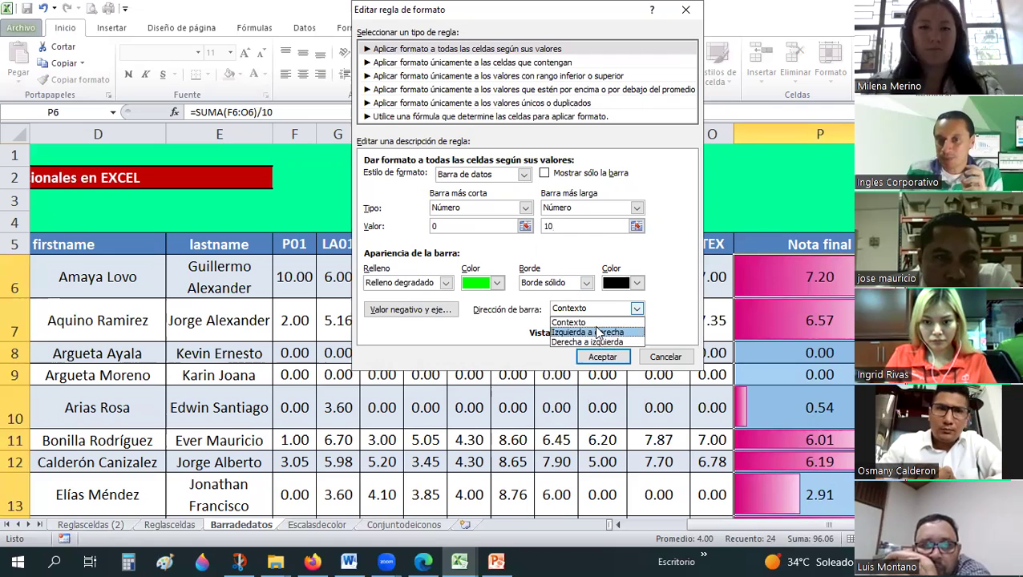
left_click(597, 332)
left_click(609, 308)
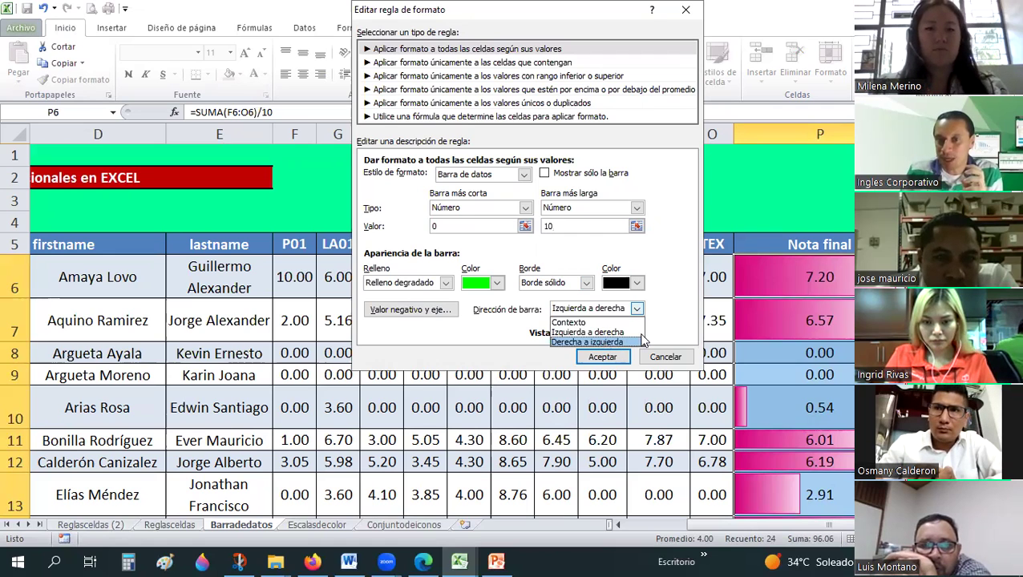
left_click(610, 341)
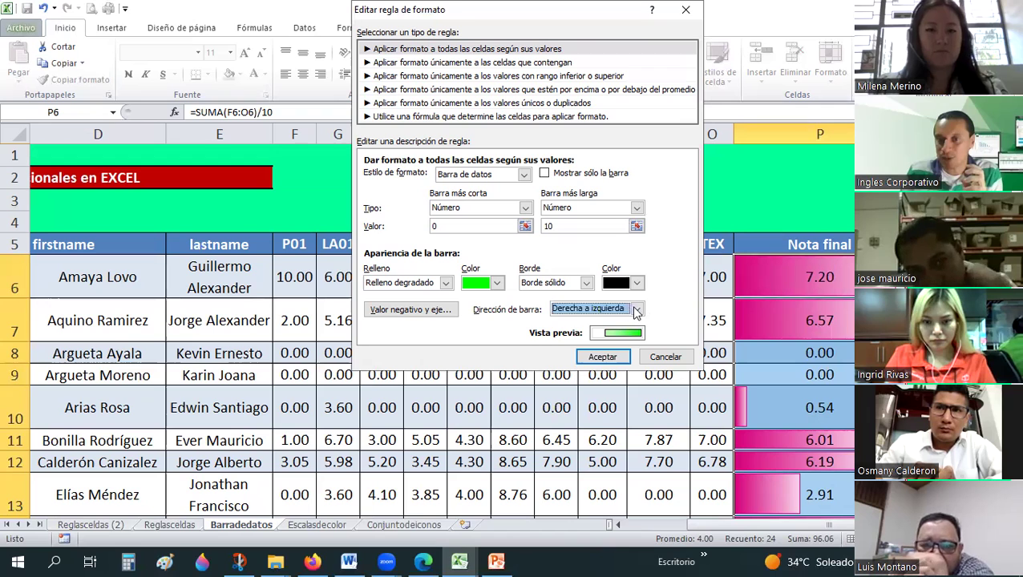
left_click(636, 311)
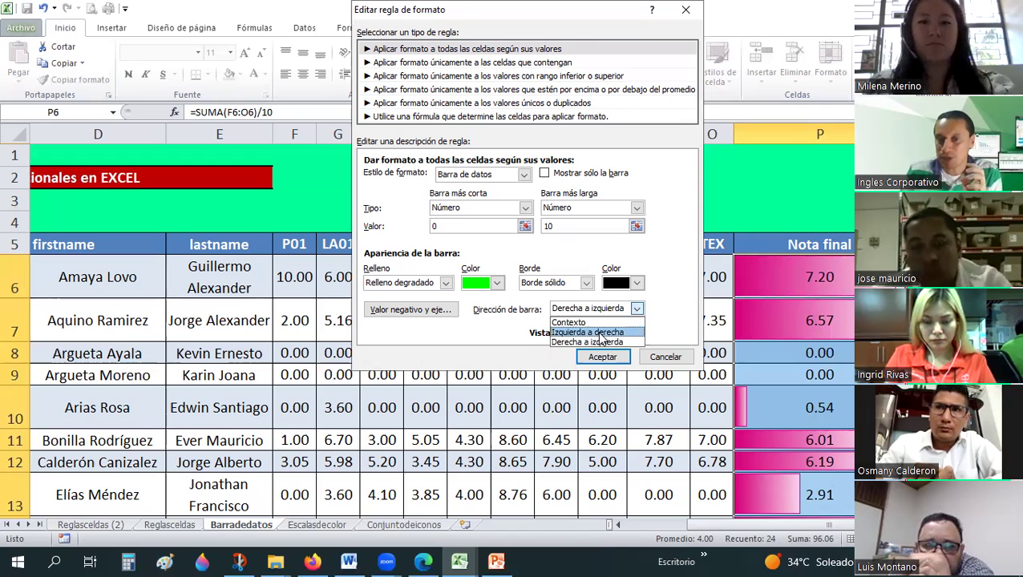
left_click(609, 332)
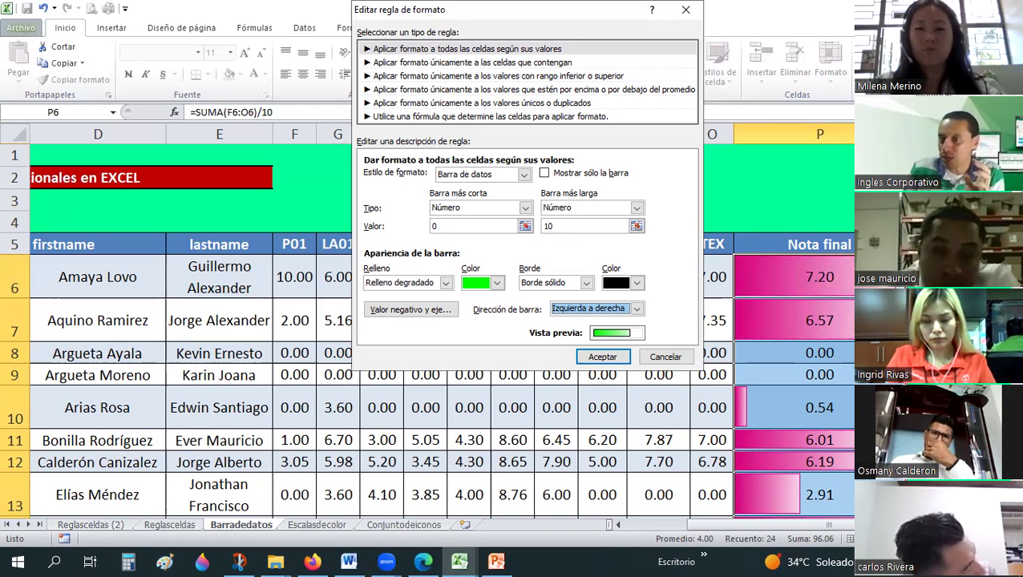
left_click(593, 359)
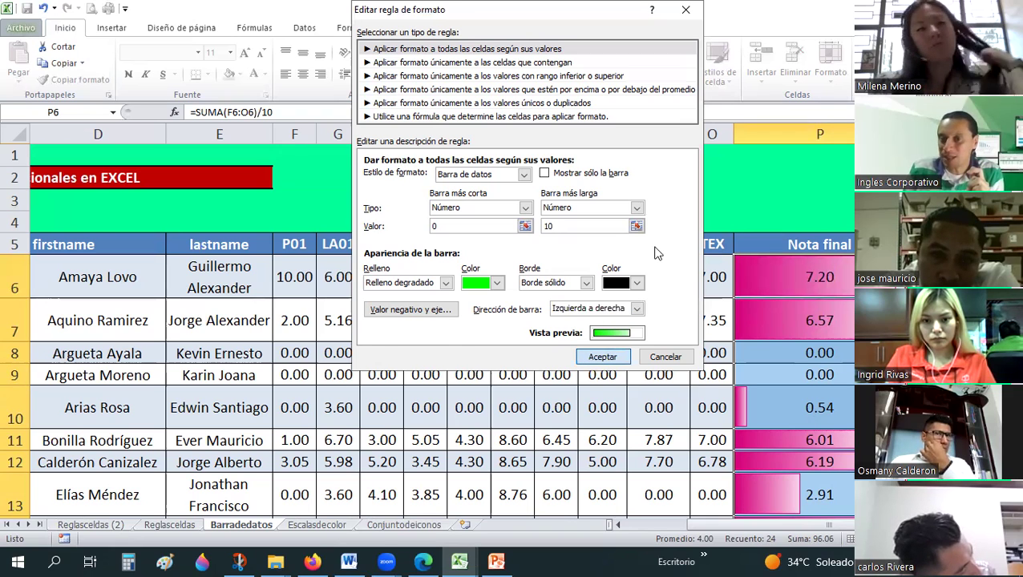
Step: Apply the green bordered data bars to Nota final, then inspect the grades in P8 and P6
key("Return")
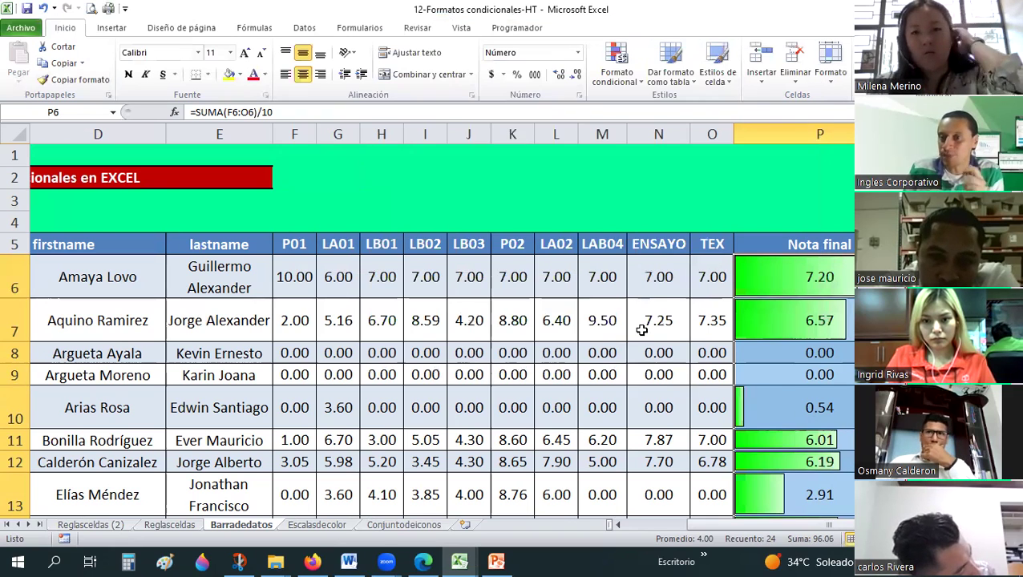
left_click(658, 494)
scroll(642, 330, "down", 1)
scroll(642, 330, "up", 1)
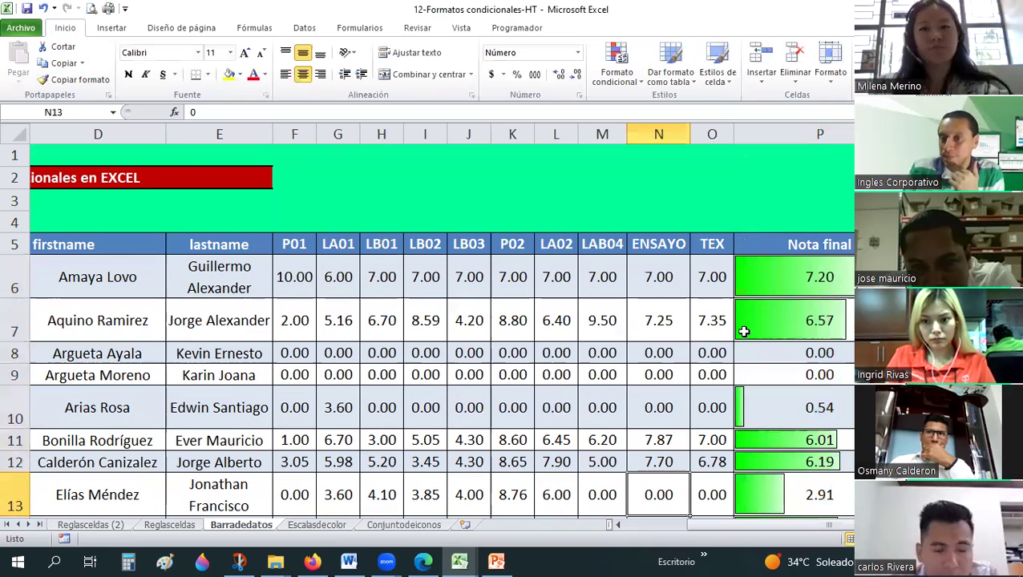
left_click(741, 359)
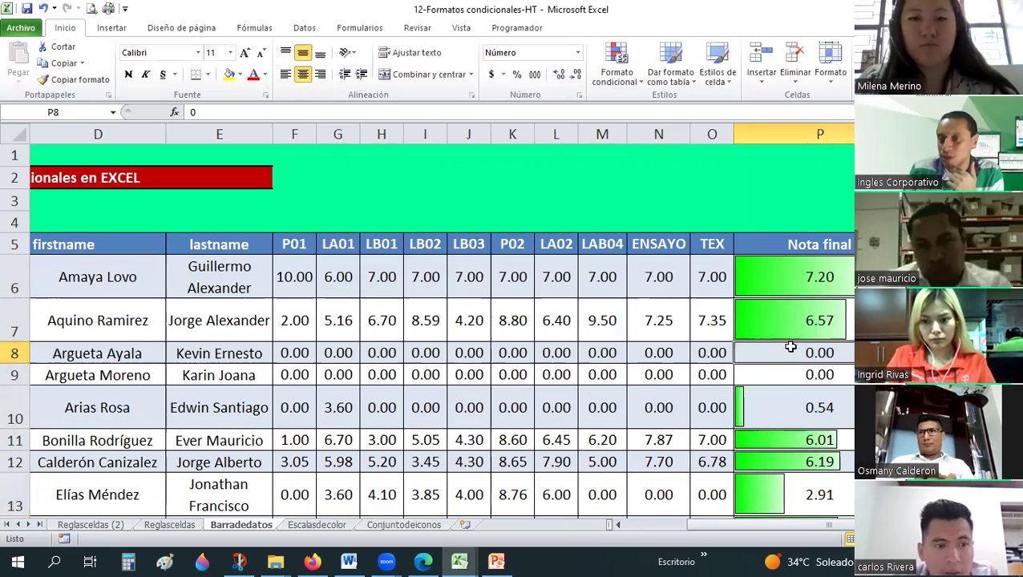
left_click(811, 286)
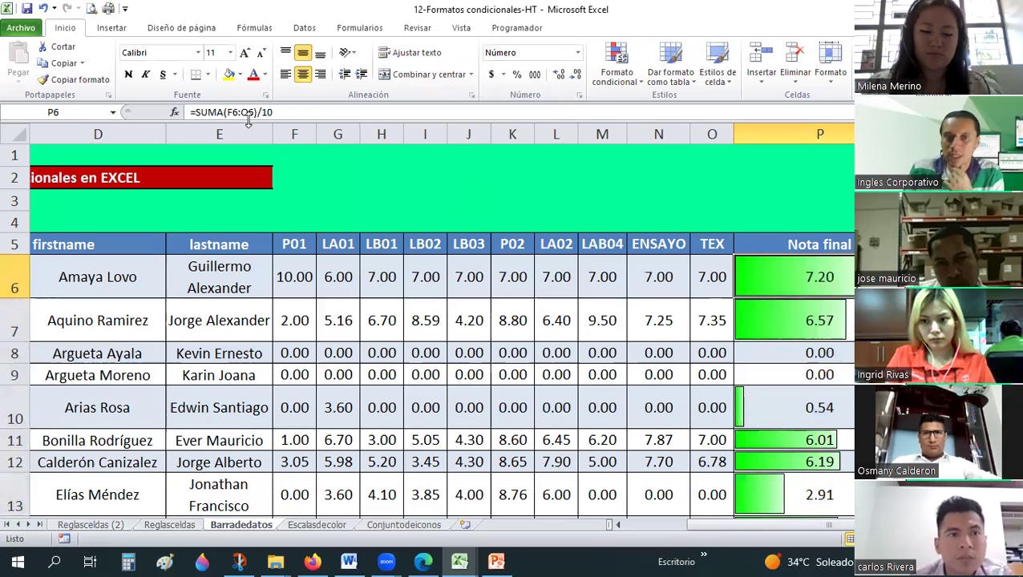
Step: Enter 10 in the row 6 grade cells G6 through J6
left_click(338, 293)
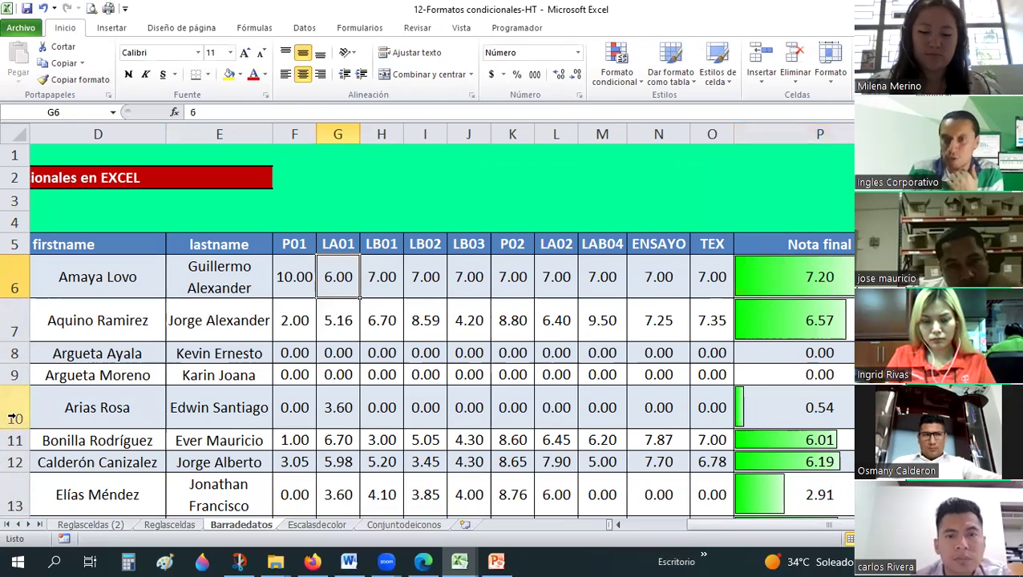
type("10")
key("Tab")
type("10")
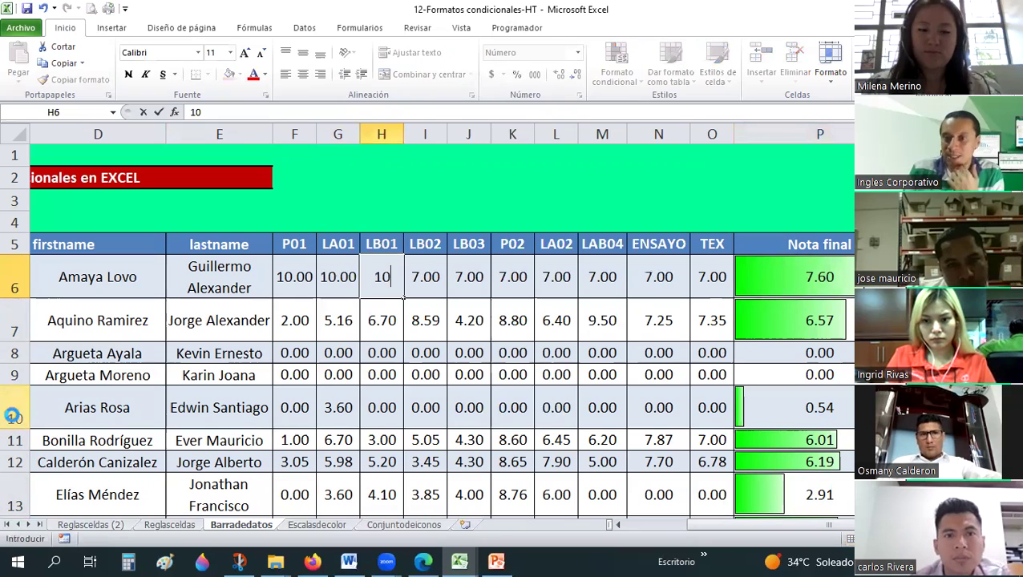
key("Tab")
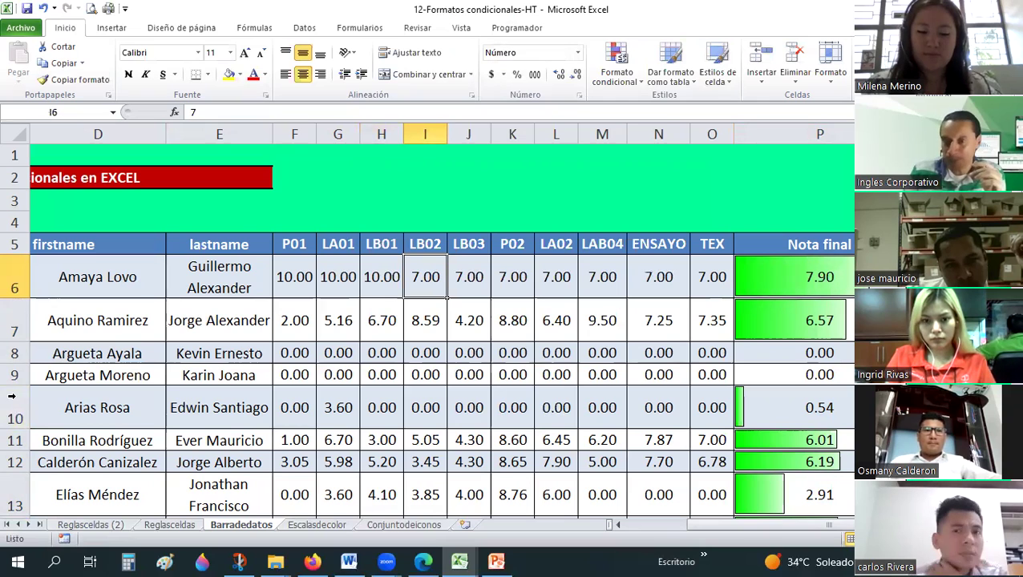
type("10")
key("Tab")
type("10")
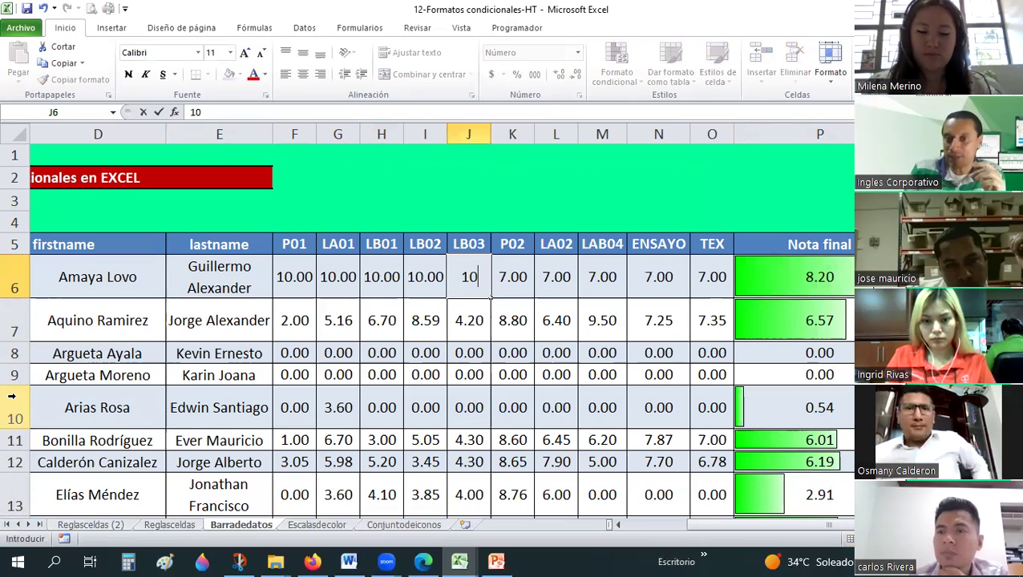
key("Tab")
Step: Fill the remaining row 6 grades through O6 with 10, fixing a stray digit, and compare P7
type("10")
key("Tab")
type("10")
key("Tab")
type("10")
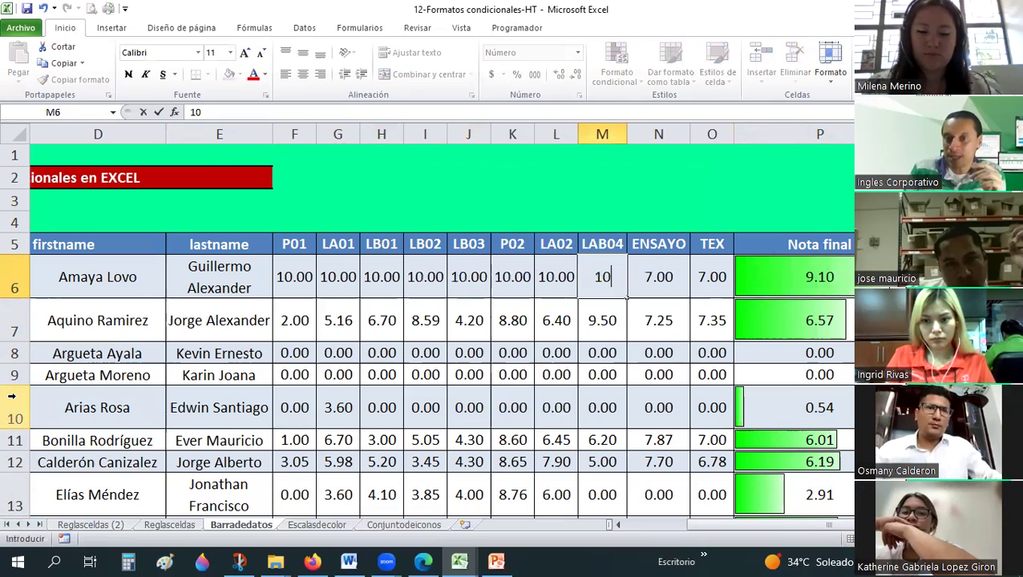
type("1")
key("BackSpace")
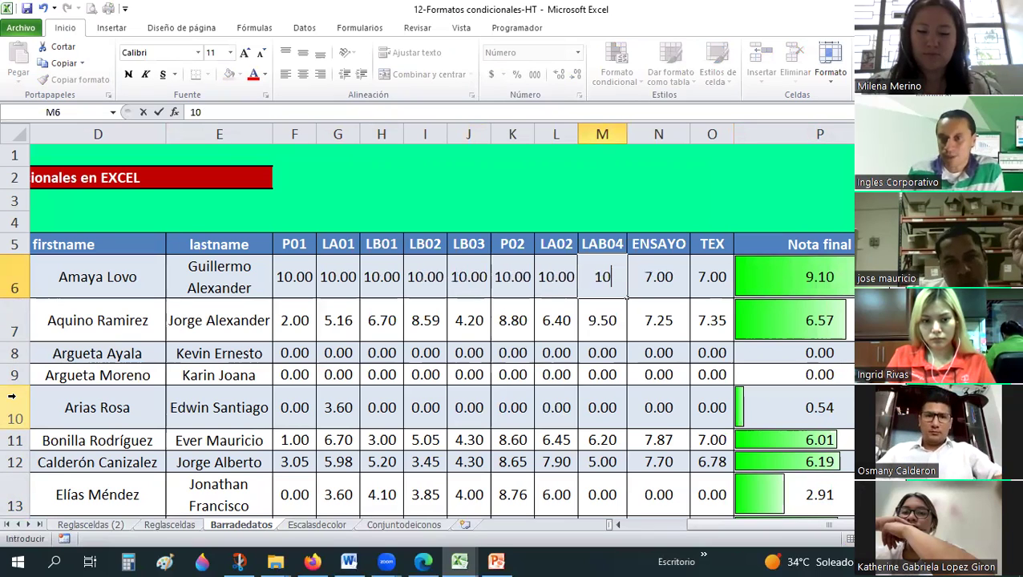
key("Tab")
type("10")
key("Tab")
type("10")
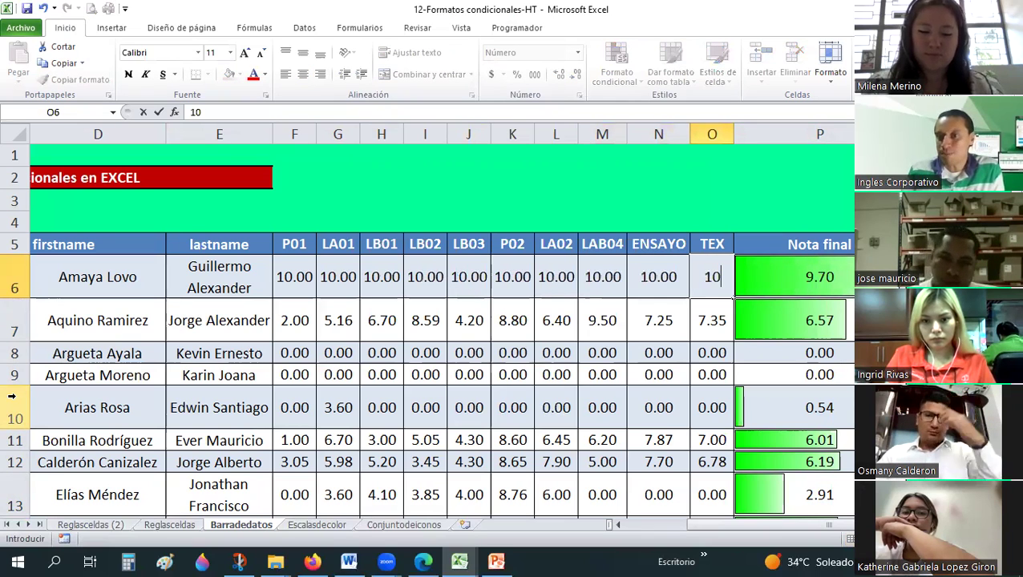
key("Tab")
key("Left")
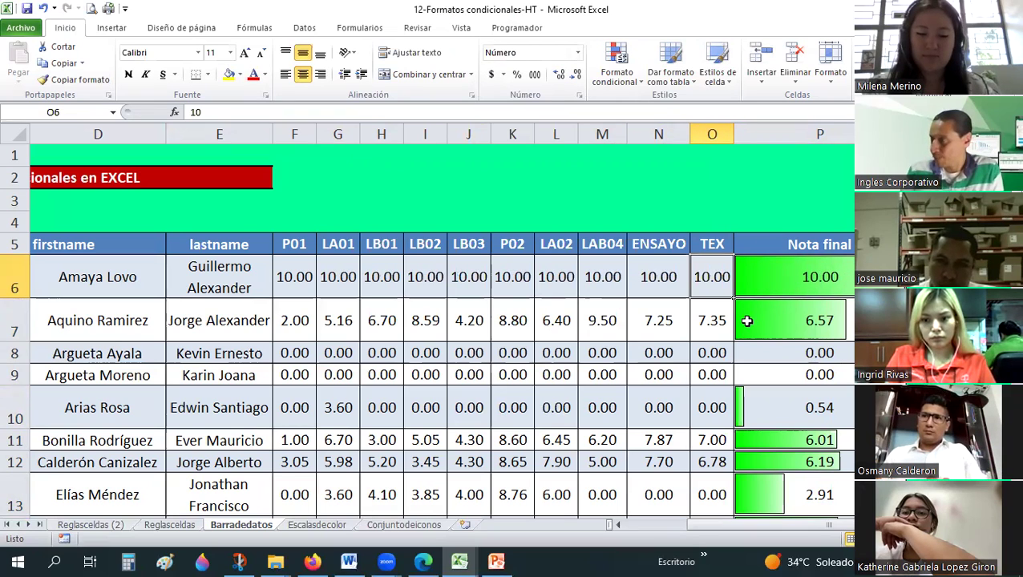
scroll(791, 219, "down", 1)
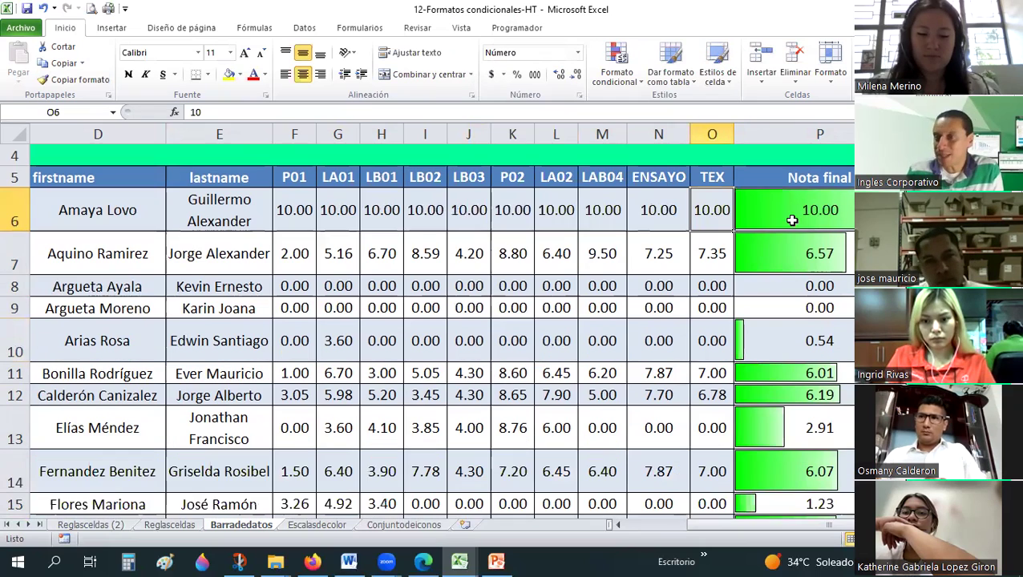
left_click(786, 273)
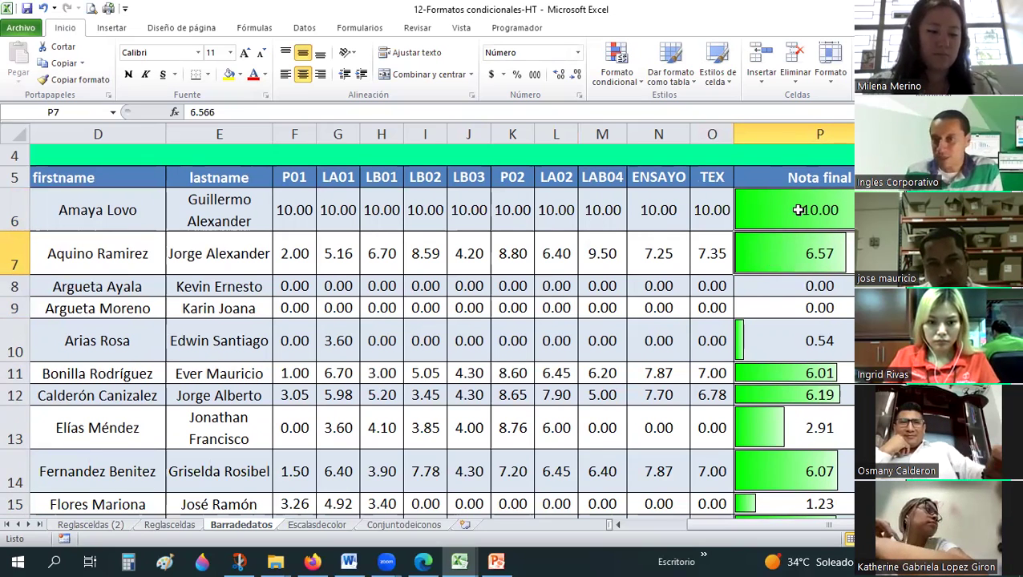
Step: Select the Nota final values and open Administrar reglas, picking the data-bar rule on $P$6:$P$29
left_click_drag(798, 210, 814, 560)
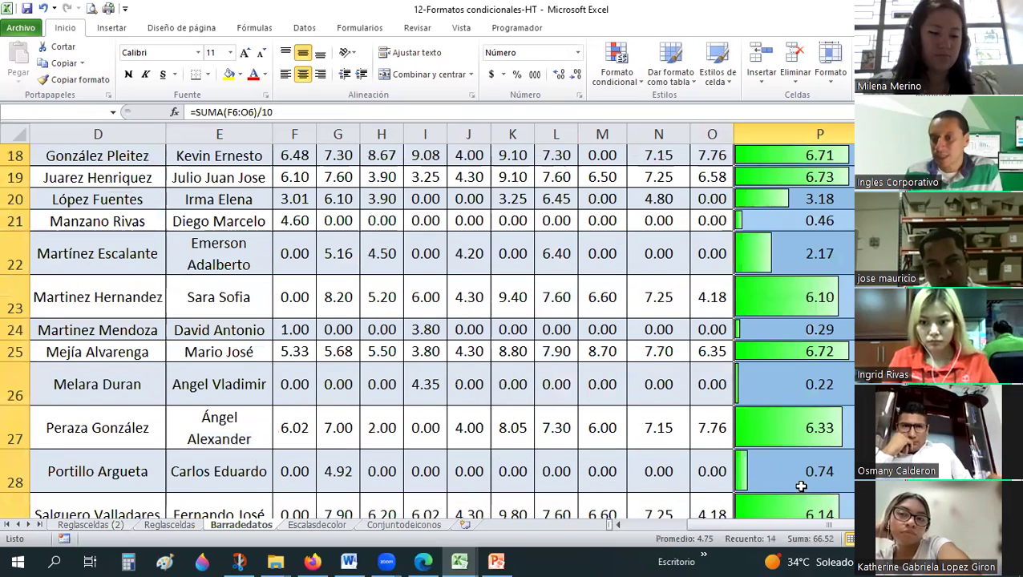
left_click_drag(801, 486, 801, 476)
left_click(614, 80)
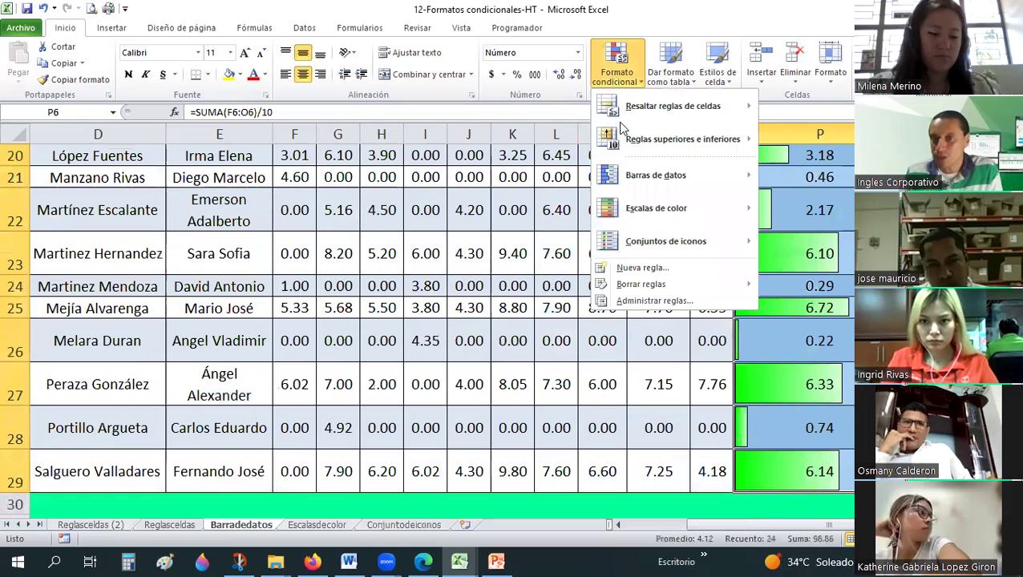
mouse_move(649, 178)
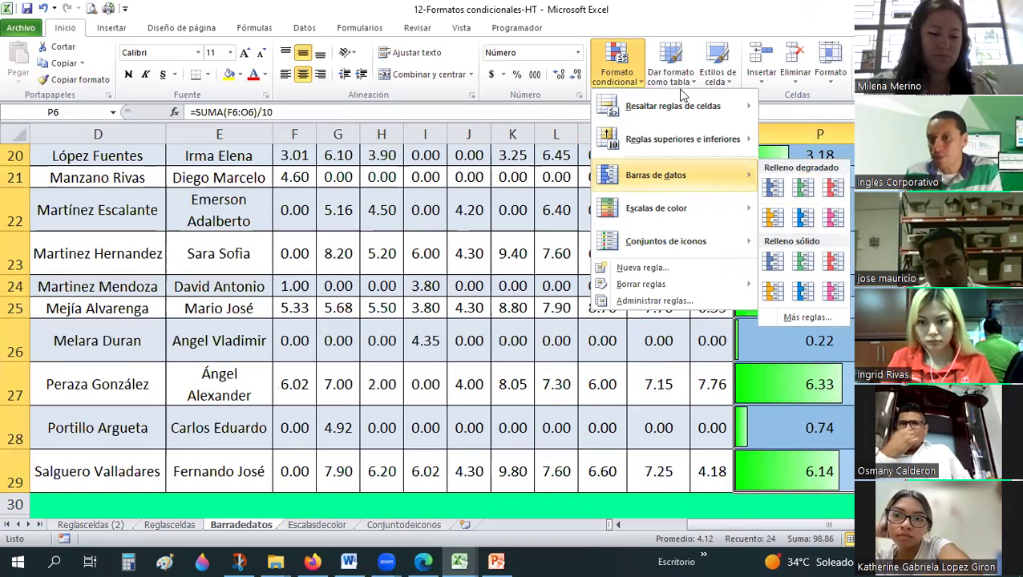
left_click(653, 114)
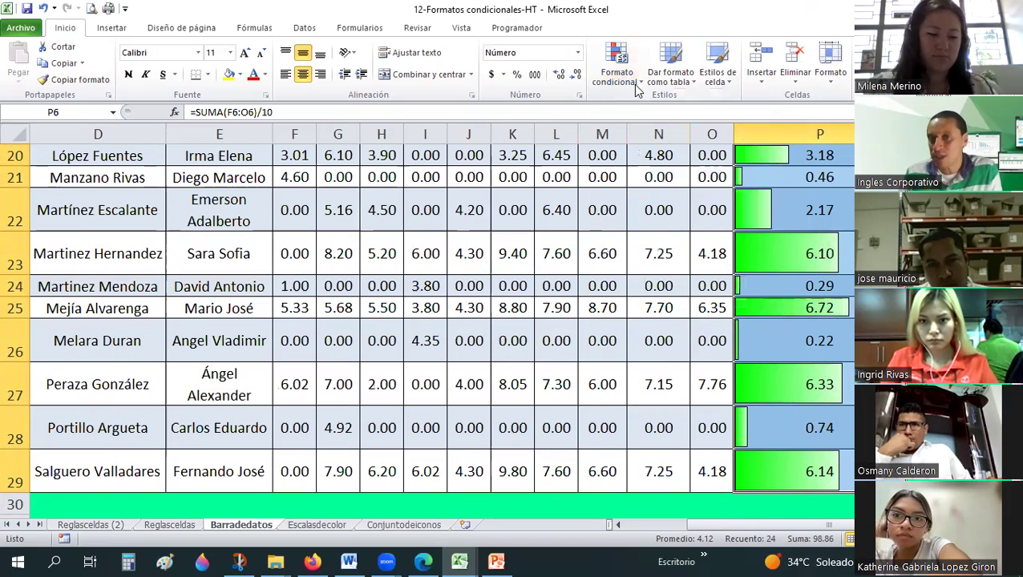
left_click(637, 87)
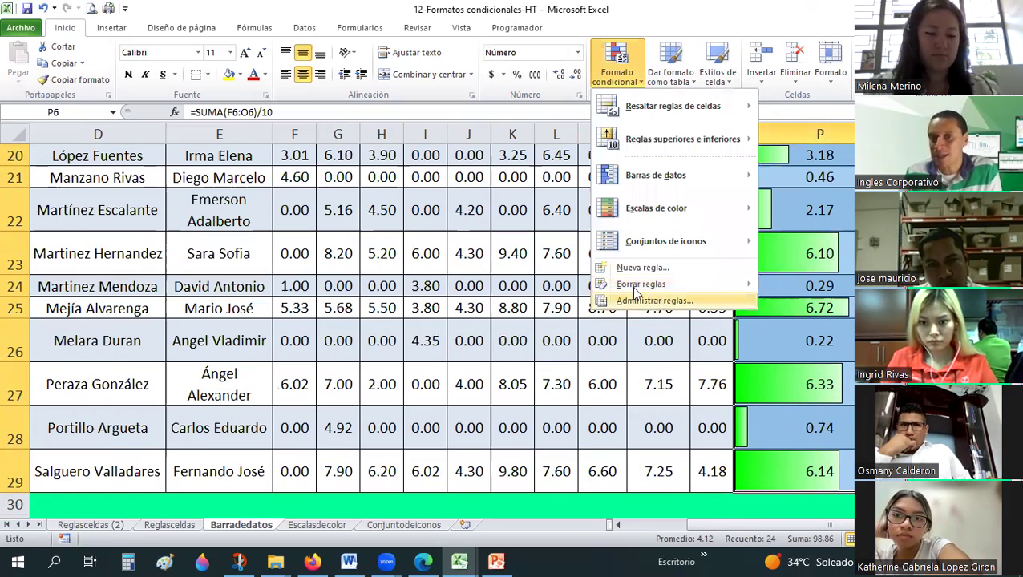
left_click(635, 297)
left_click(358, 156)
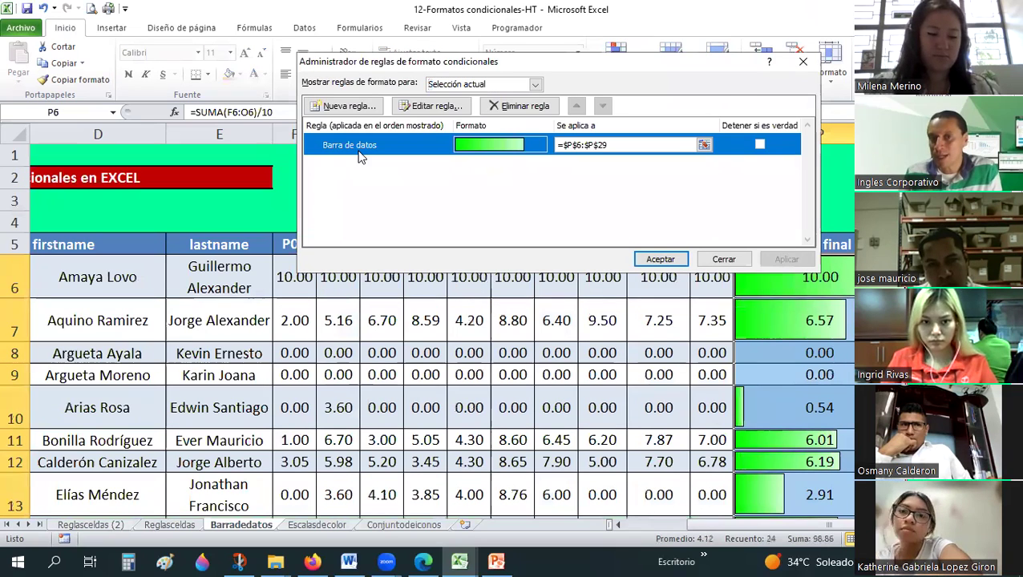
Step: Set both data-bar bounds to Número 0 and direction to Contexto, then open Valor negativo y eje
double_click(358, 156)
left_click(498, 208)
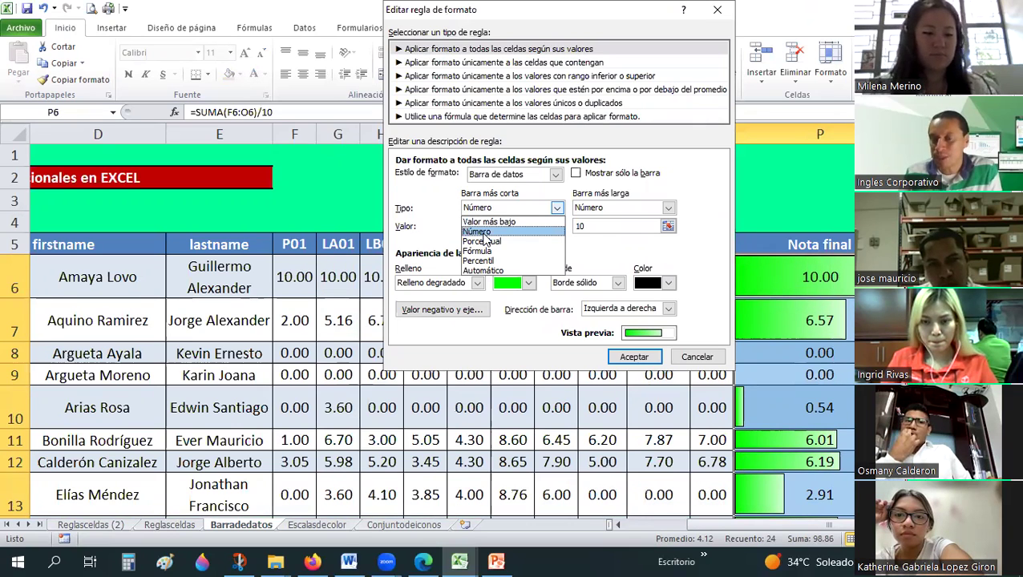
left_click(485, 231)
left_click(617, 208)
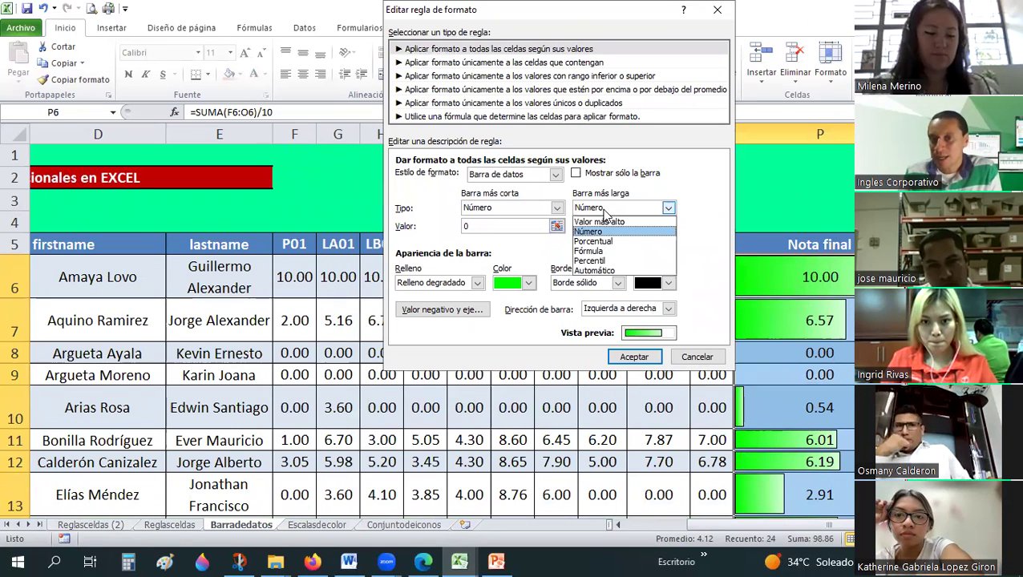
left_click(591, 231)
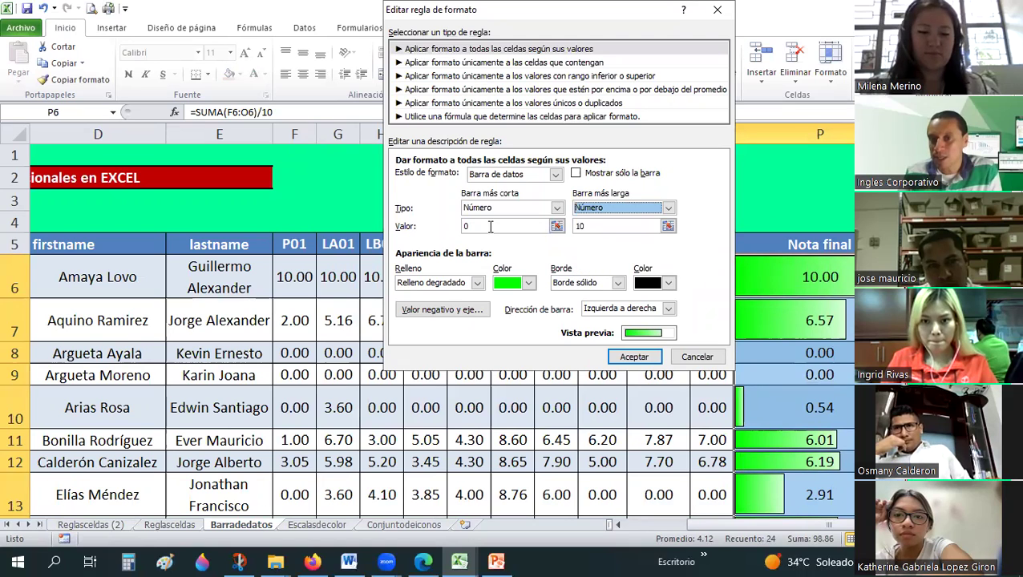
left_click(490, 227)
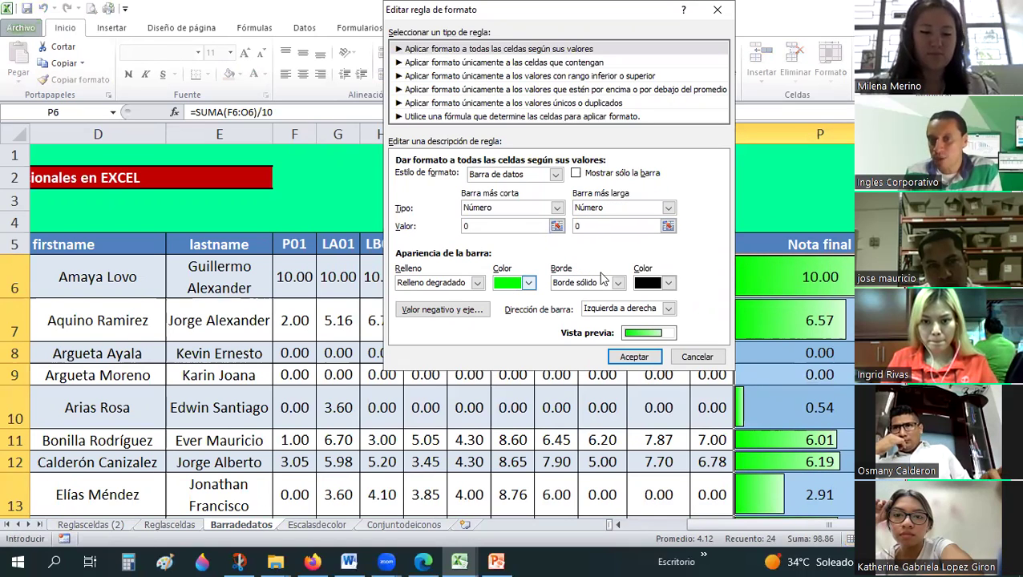
left_click(477, 285)
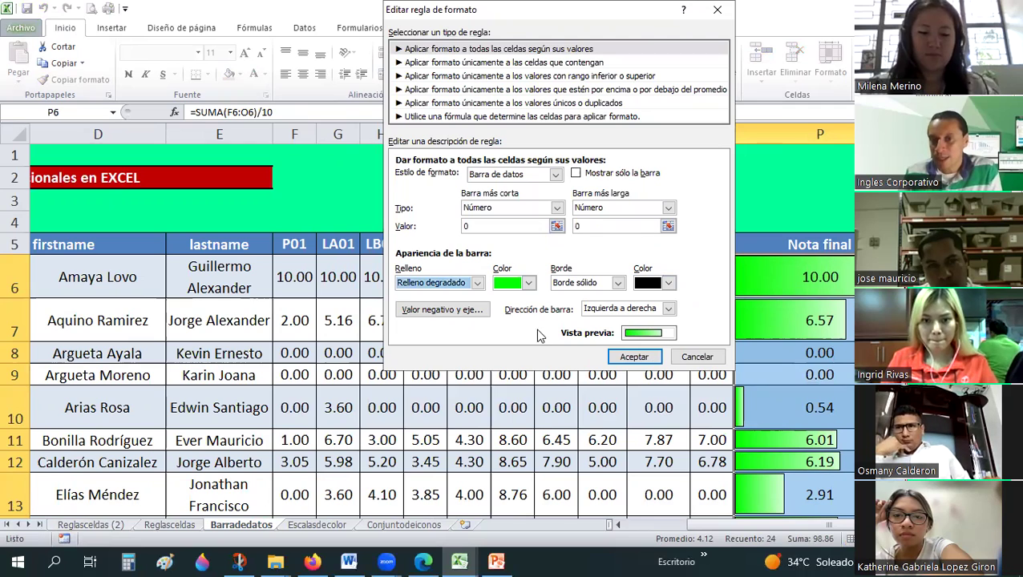
left_click(670, 311)
left_click(633, 321)
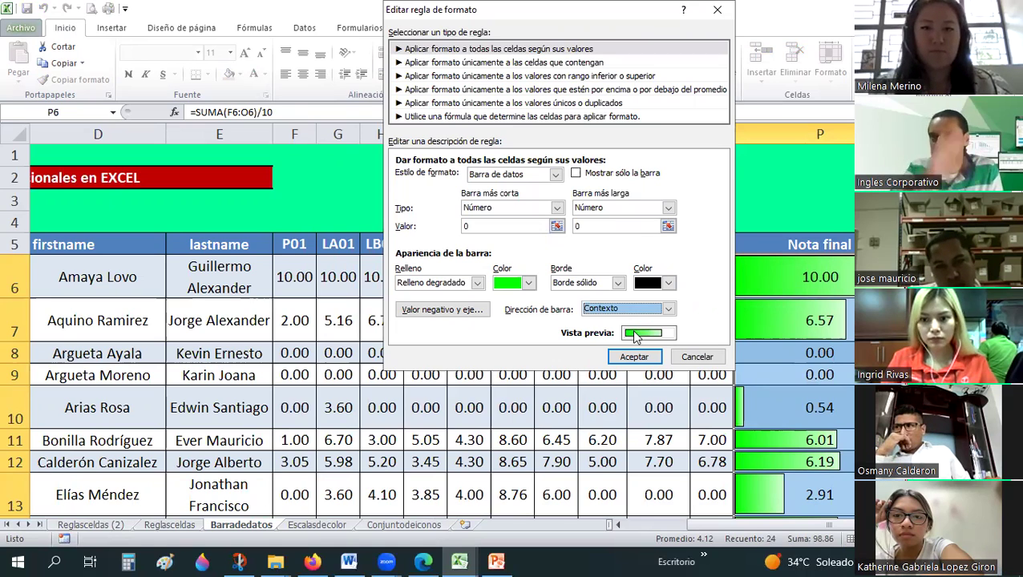
left_click(463, 312)
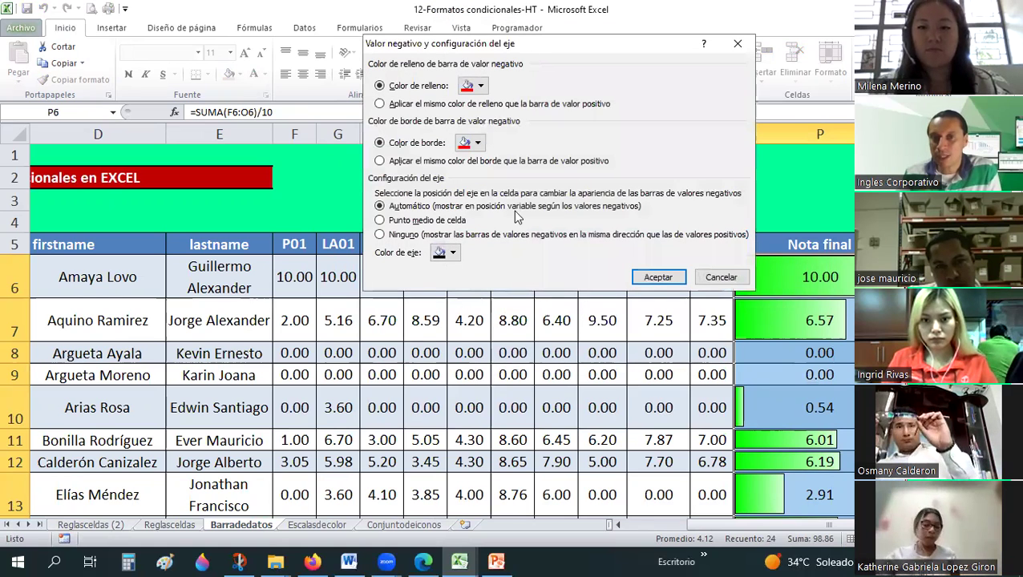
Step: Cancel the axis settings, then confirm the edited rule in Editar regla and the Rules Manager
left_click(726, 277)
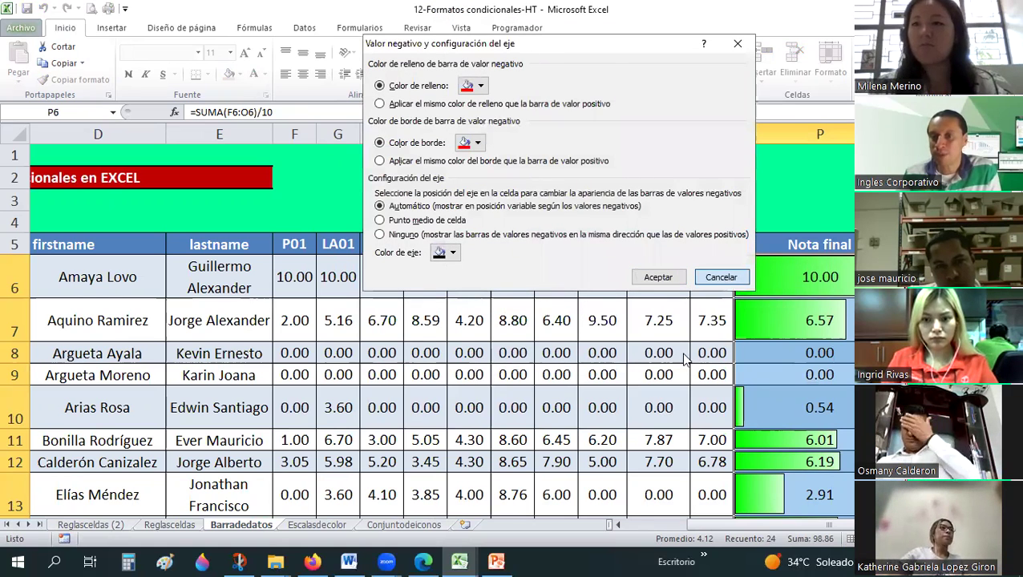
left_click(639, 357)
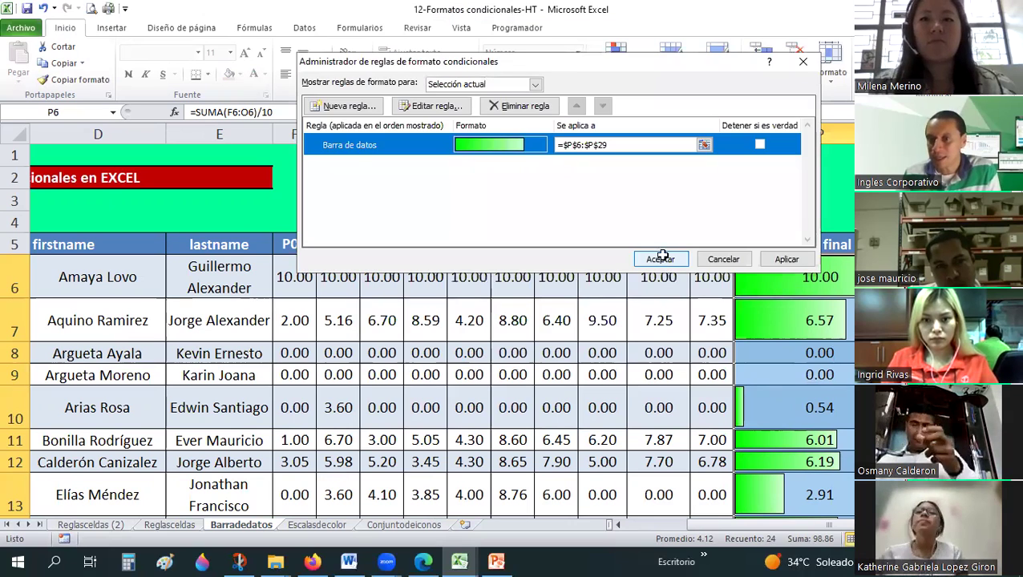
left_click(660, 258)
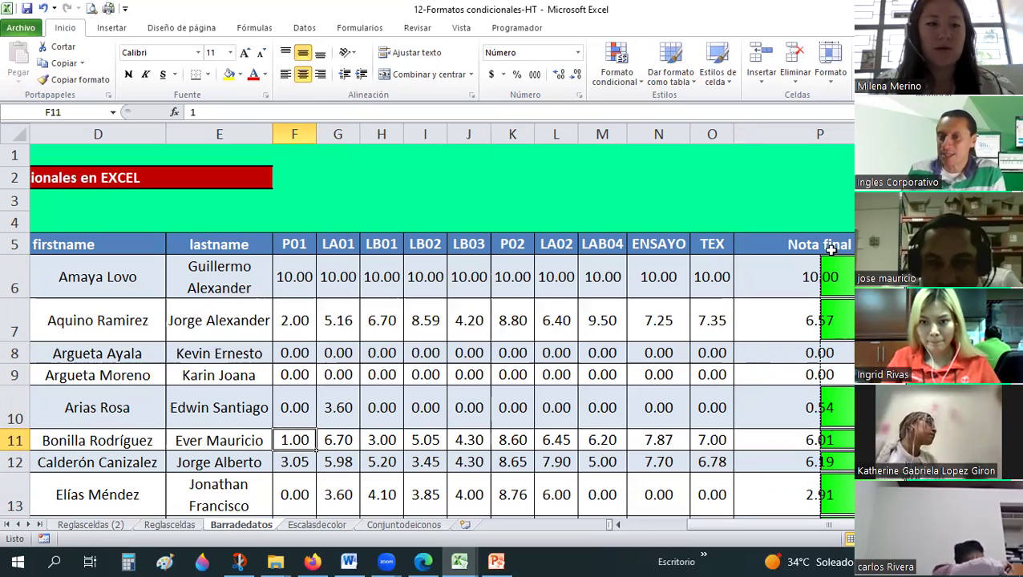
Step: Autofit column P to its Nota final header width
left_click(802, 374)
key("alt+h")
key("o")
key("i")
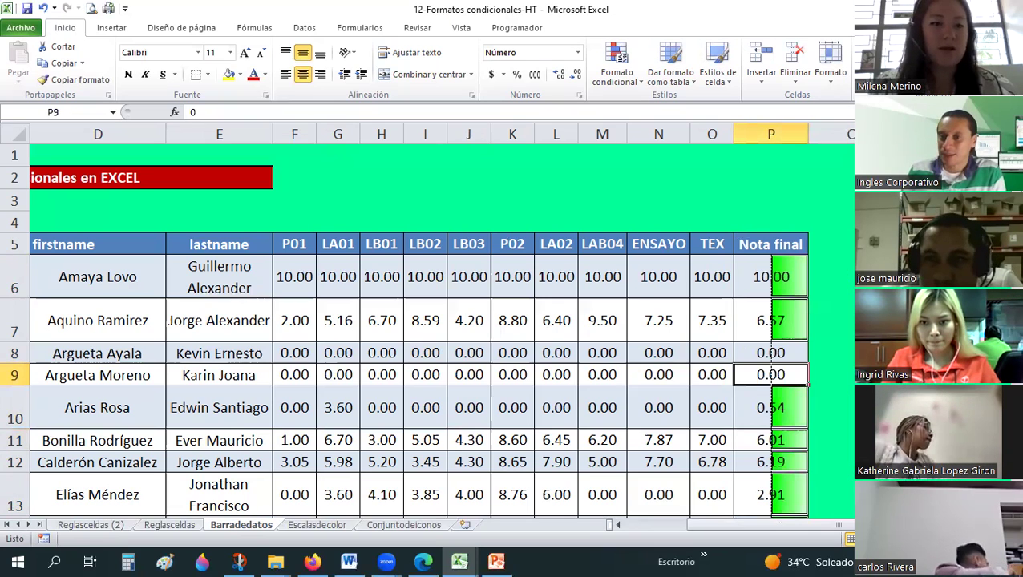
left_click(881, 321)
Step: Open the data-bar rule from Administrar reglas and close it without changes
mouse_move(766, 488)
left_mouse_down()
mouse_move(770, 542)
mouse_move(772, 482)
left_mouse_up()
left_click(618, 77)
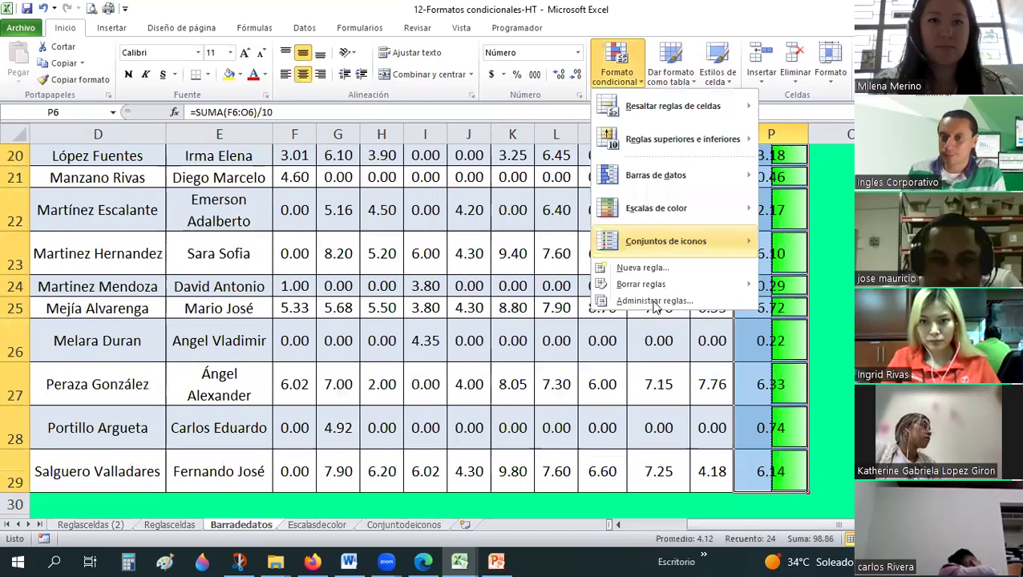
left_click(653, 301)
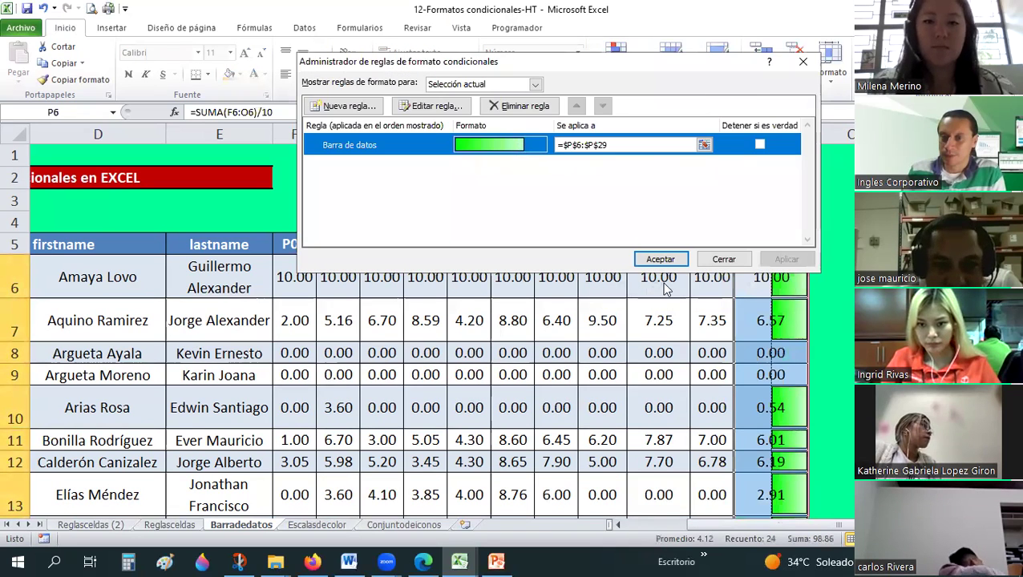
double_click(517, 145)
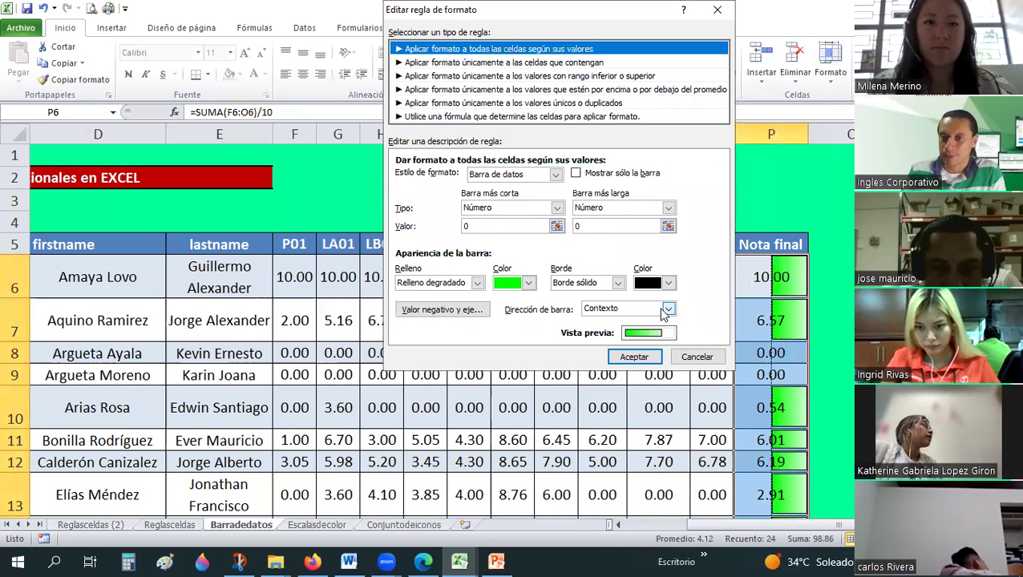
left_click(665, 311)
left_click(644, 360)
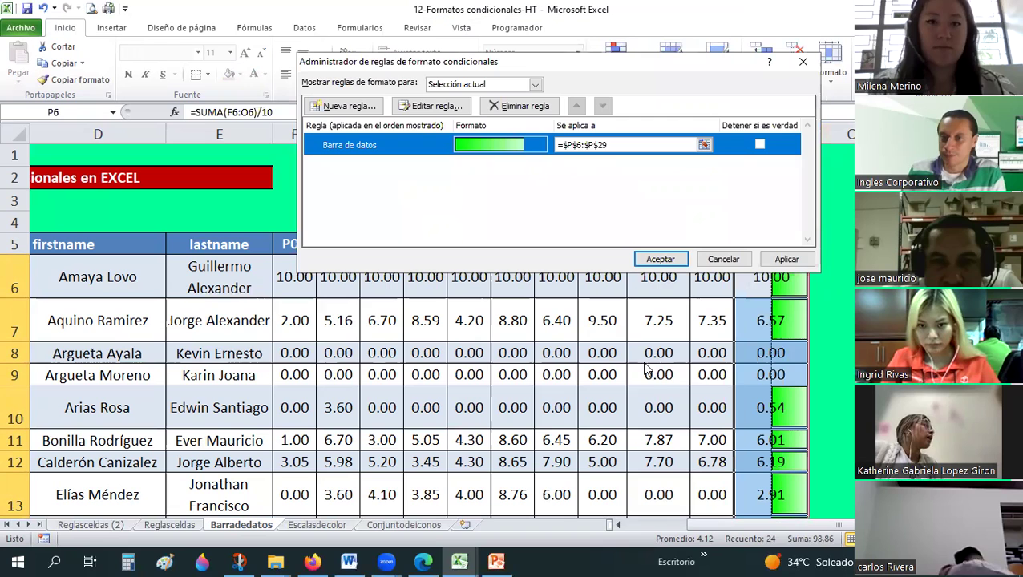
left_click(661, 261)
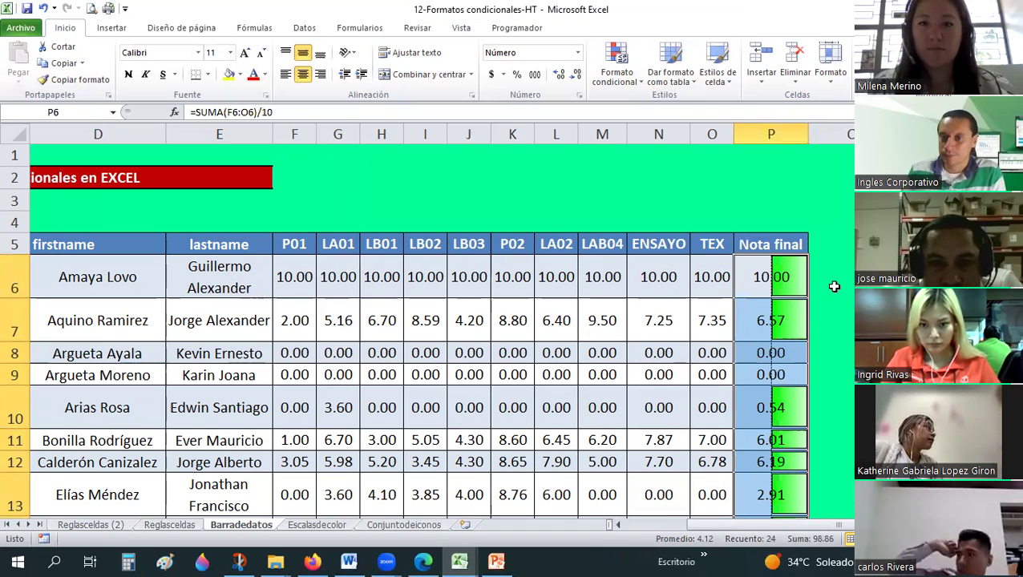
Step: Select P6:P29 and change the data-bar direction to Derecha a izquierda, confirming the rule
left_click_drag(753, 276, 799, 537)
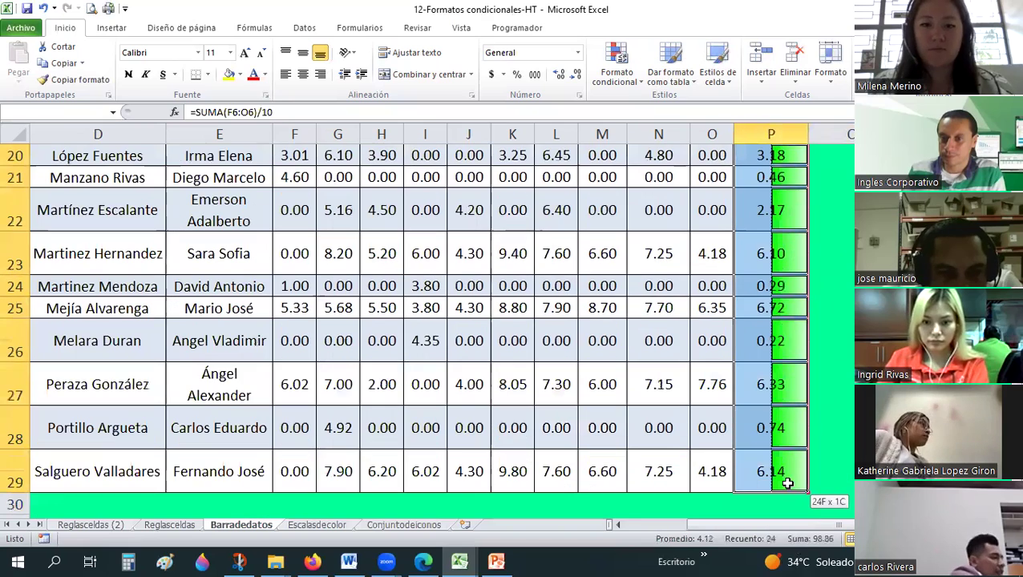
left_click_drag(799, 537, 783, 479)
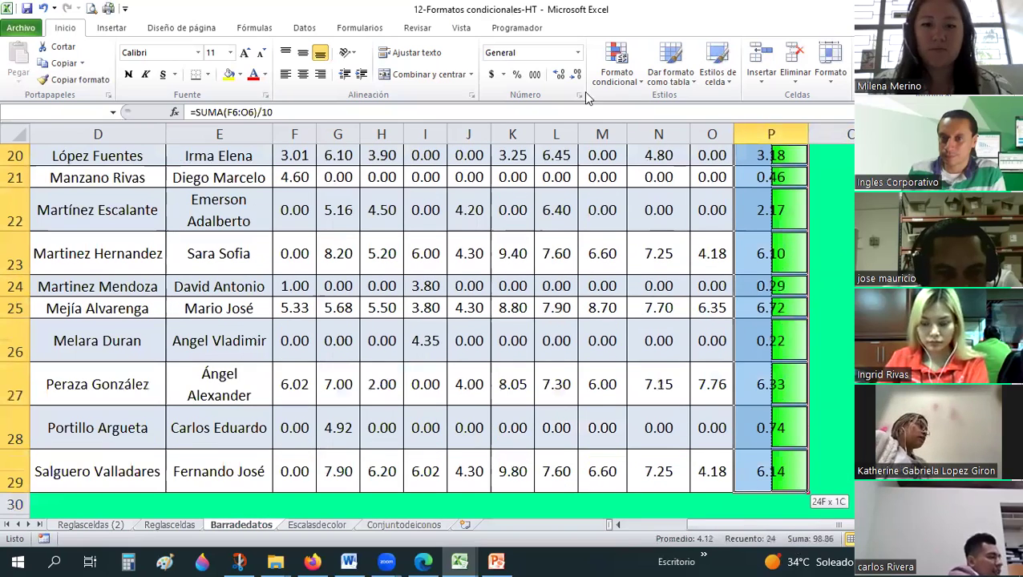
left_click_drag(585, 96, 606, 90)
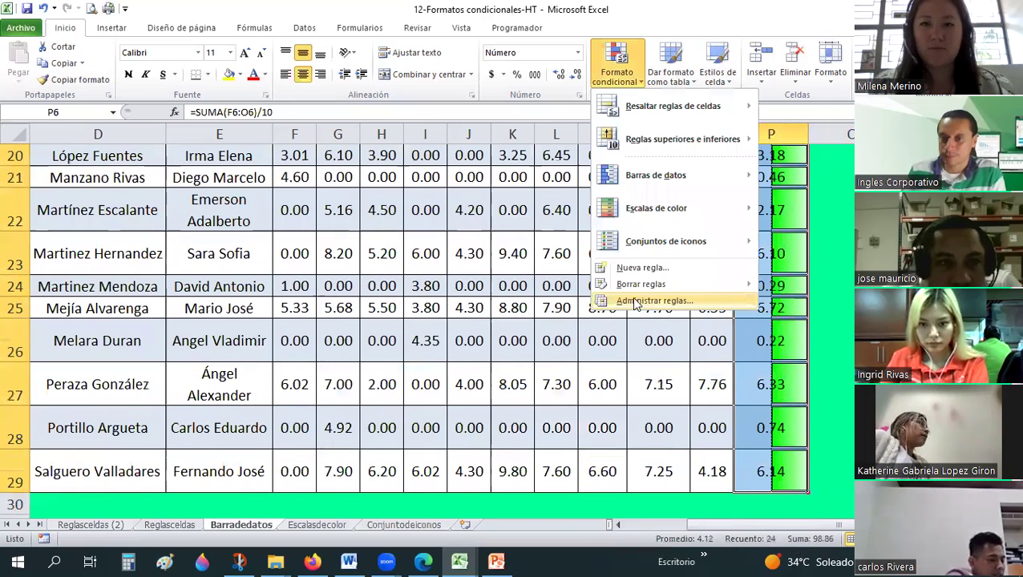
left_click(636, 303)
key("alt+e")
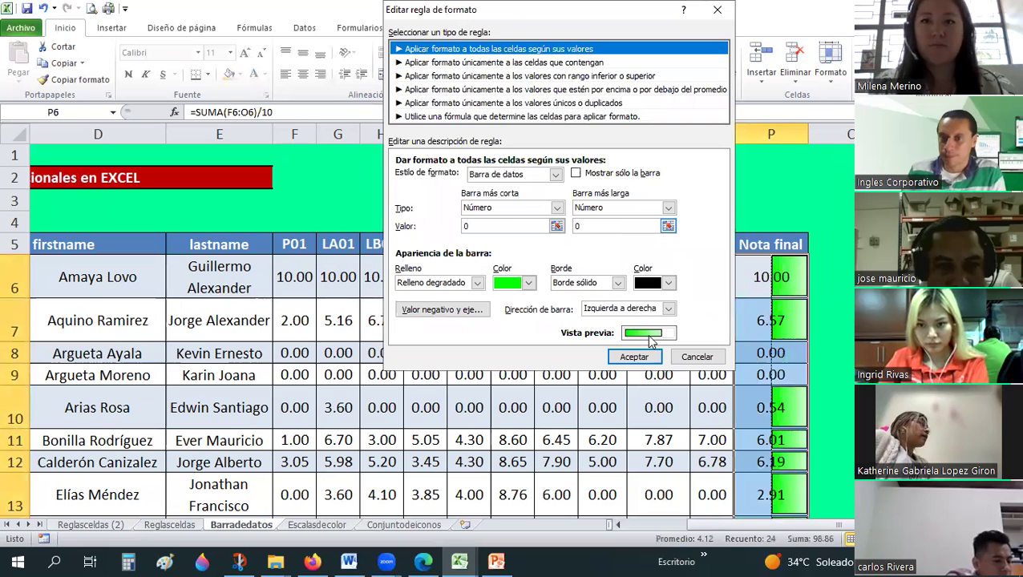
left_click(633, 310)
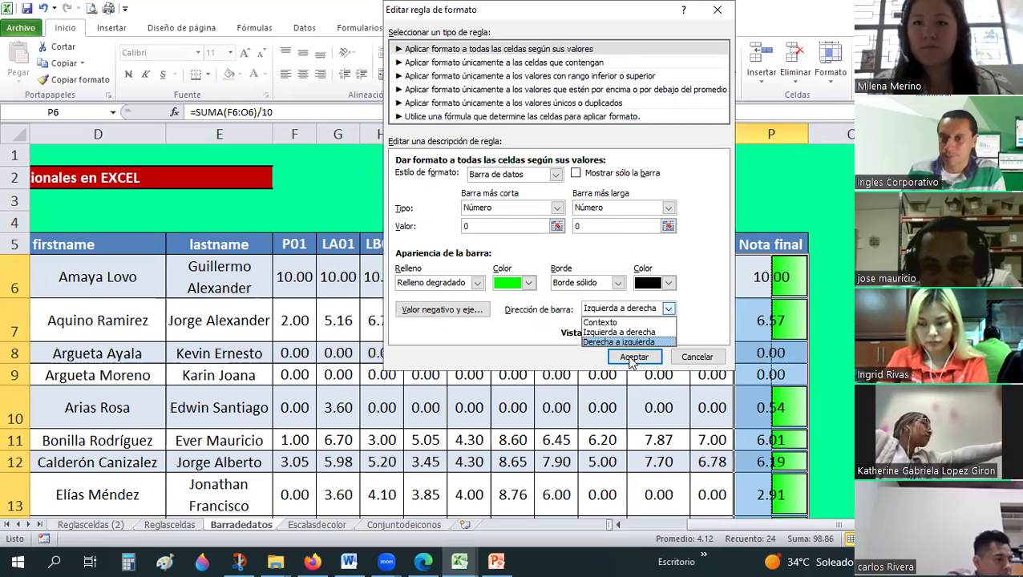
left_click(633, 357)
left_click(657, 257)
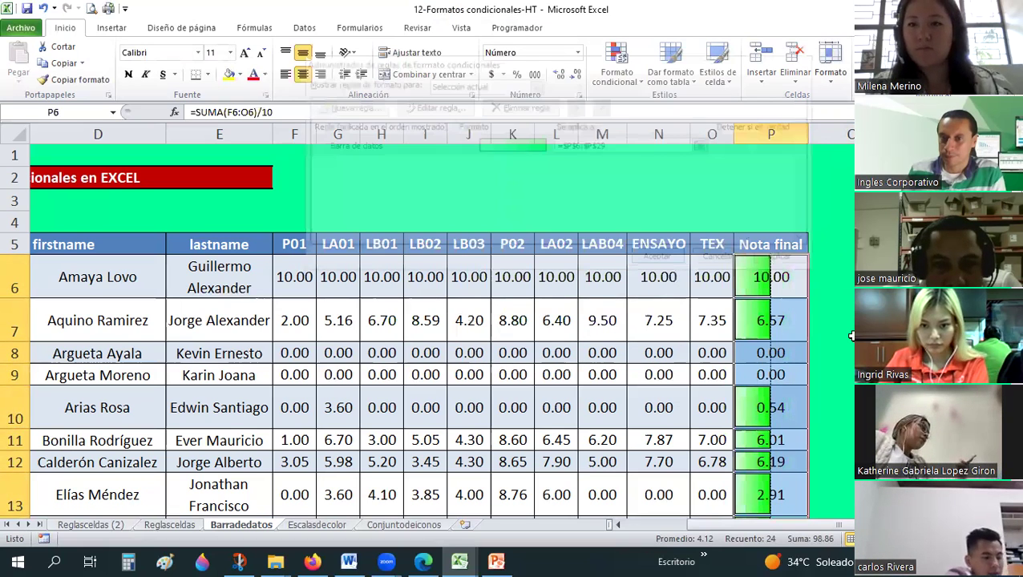
left_click(851, 337)
mouse_move(778, 272)
left_mouse_down()
mouse_move(762, 536)
mouse_move(777, 474)
left_mouse_up()
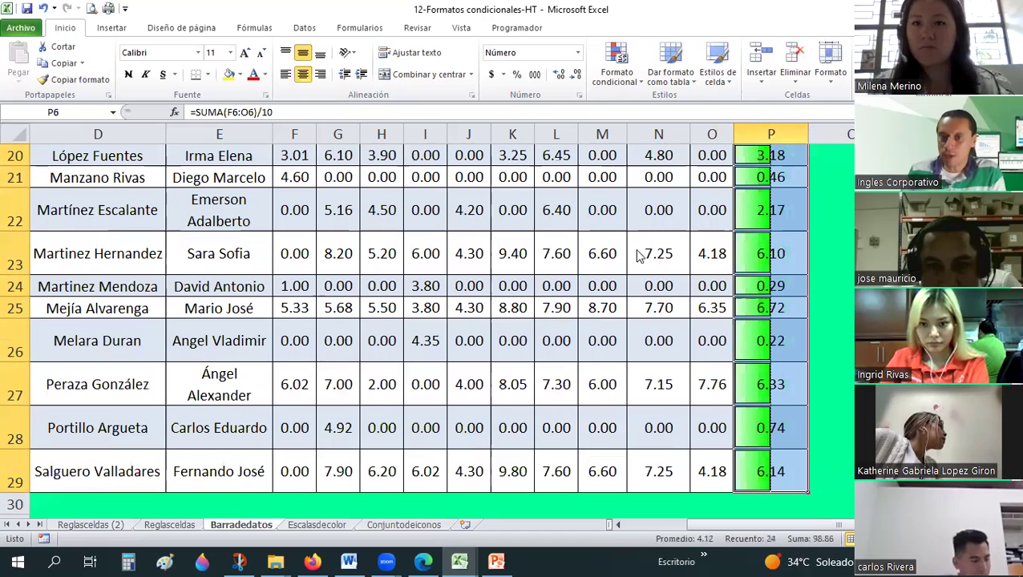
Step: Open the rules manager and the data-bar rule, then back out without changes
left_click(617, 68)
left_click(654, 301)
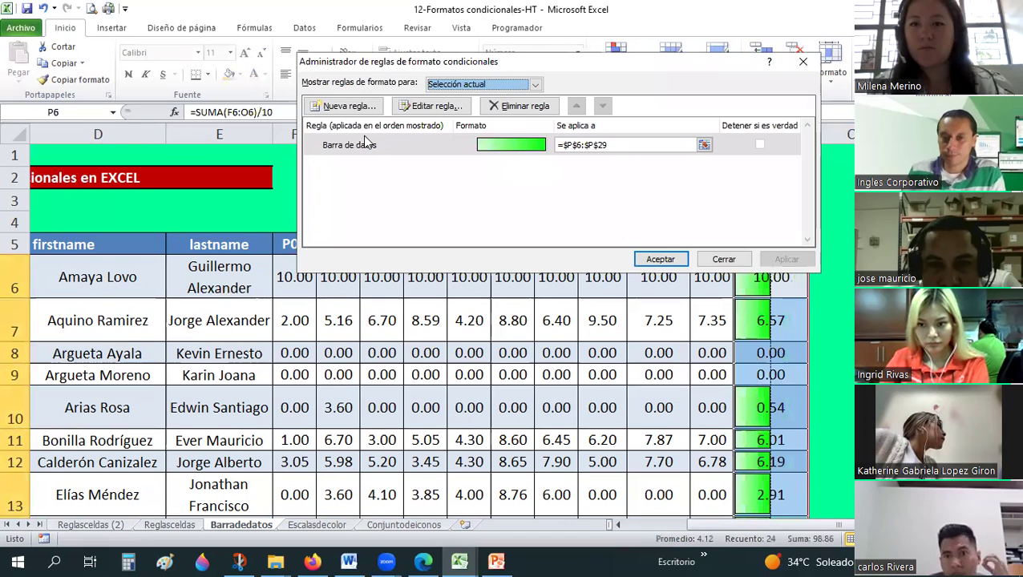
key("Escape")
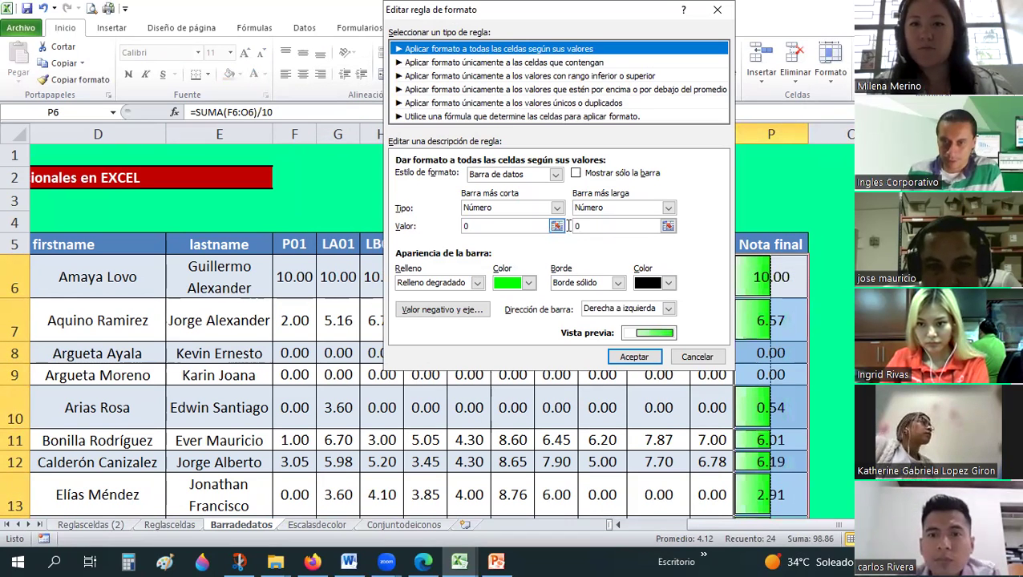
left_click(577, 226)
key("Escape")
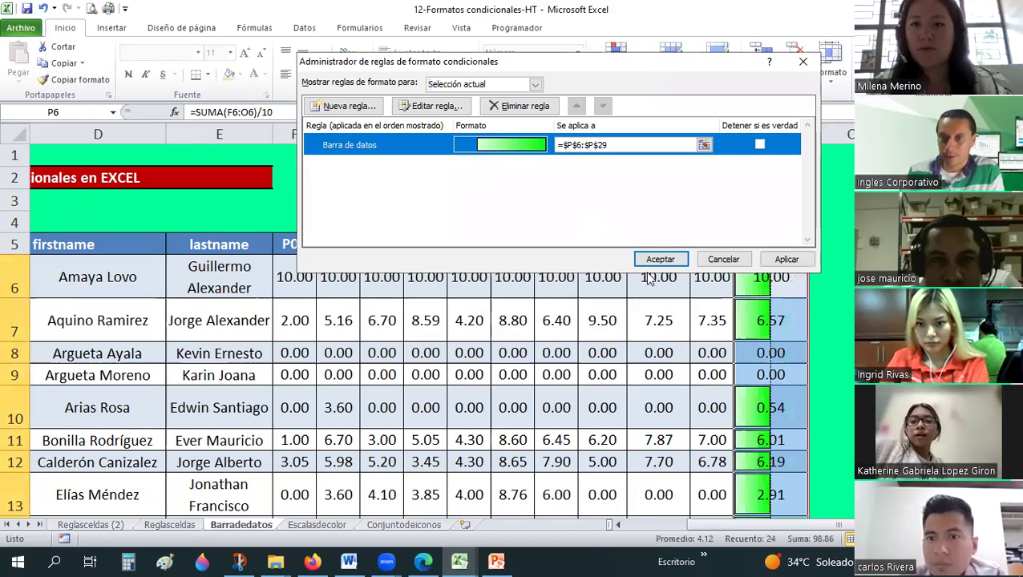
left_click(656, 258)
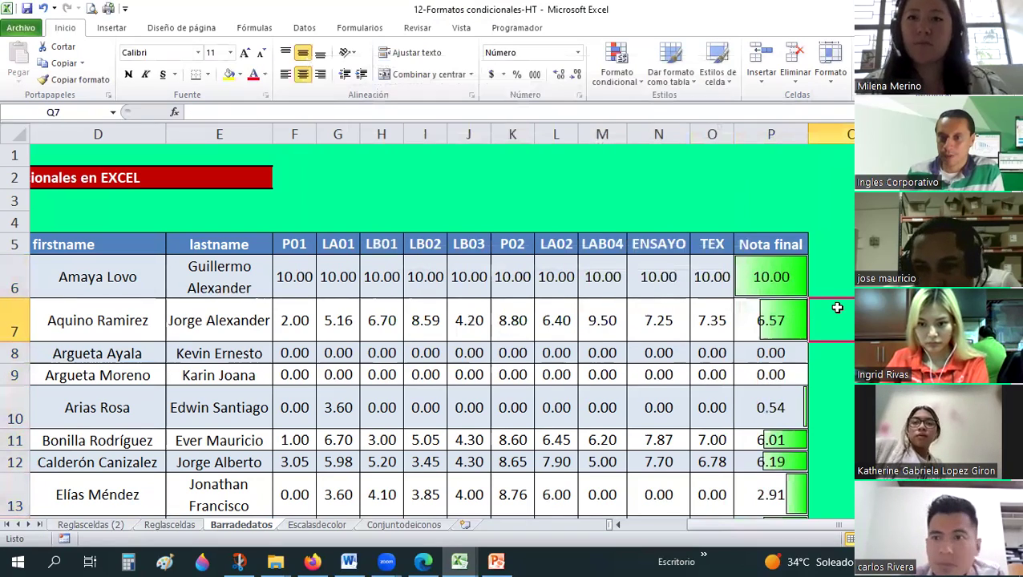
scroll(837, 307, "down", 1)
Step: Select P6:P29 and set the data-bar direction to Izquierda a derecha, confirming the rule
left_click_drag(769, 210, 805, 469)
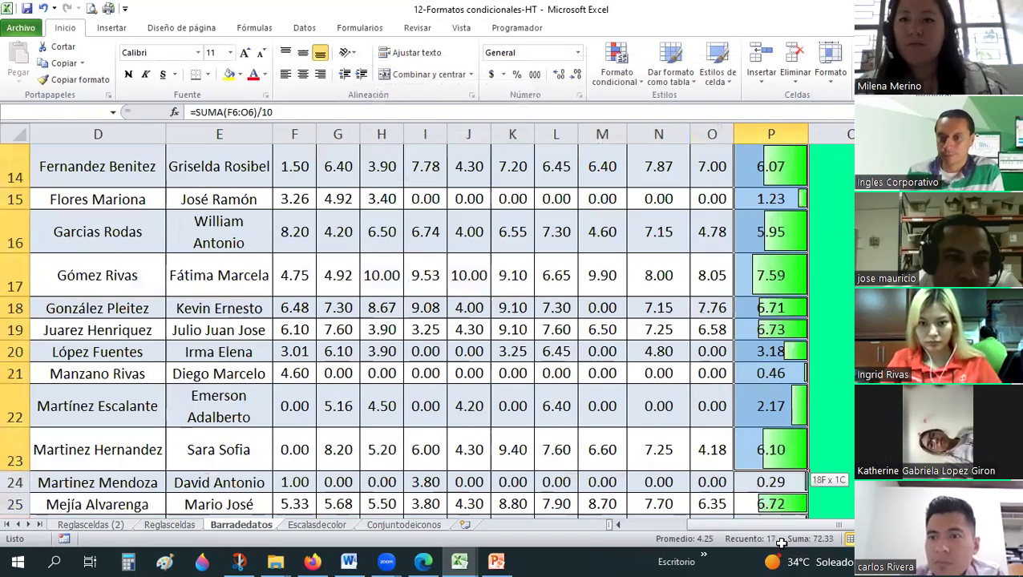
left_click_drag(781, 543, 776, 485)
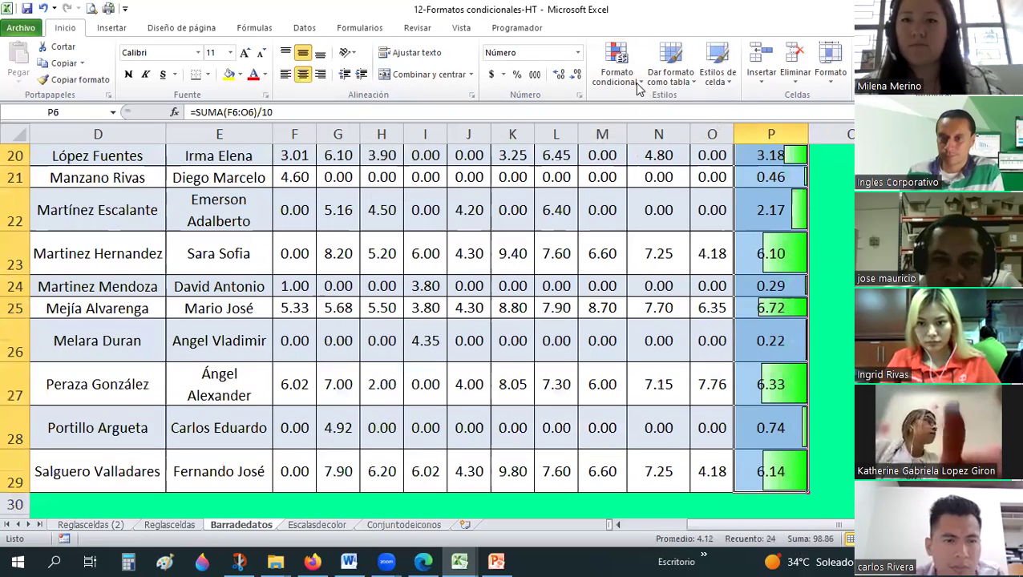
left_click(639, 84)
left_click(649, 366)
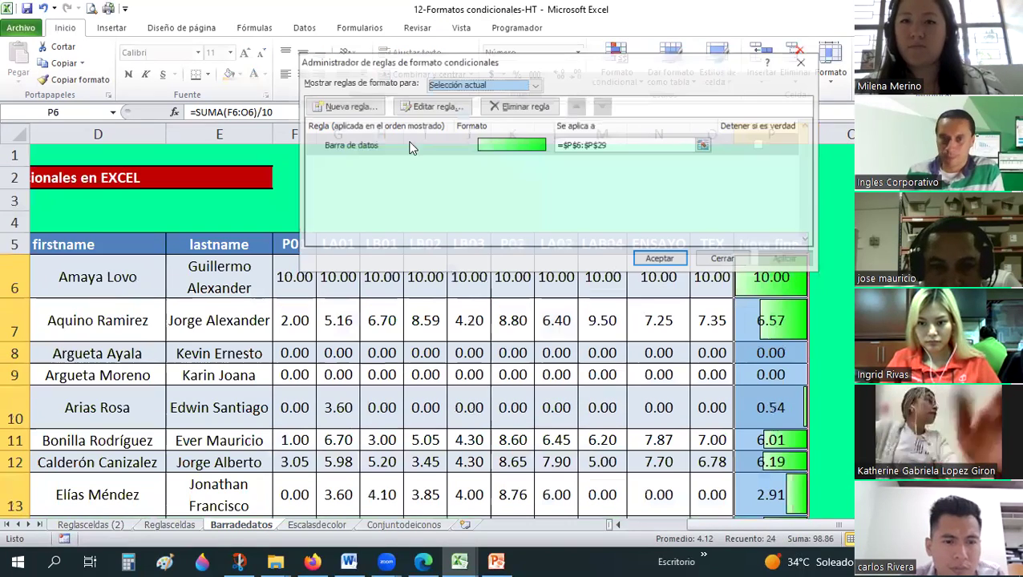
double_click(409, 145)
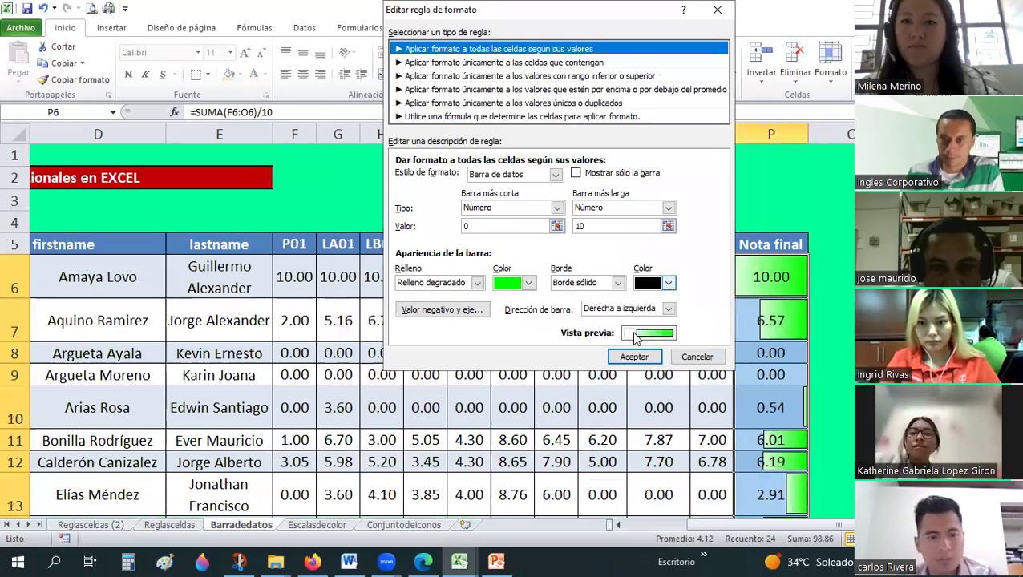
left_click(651, 310)
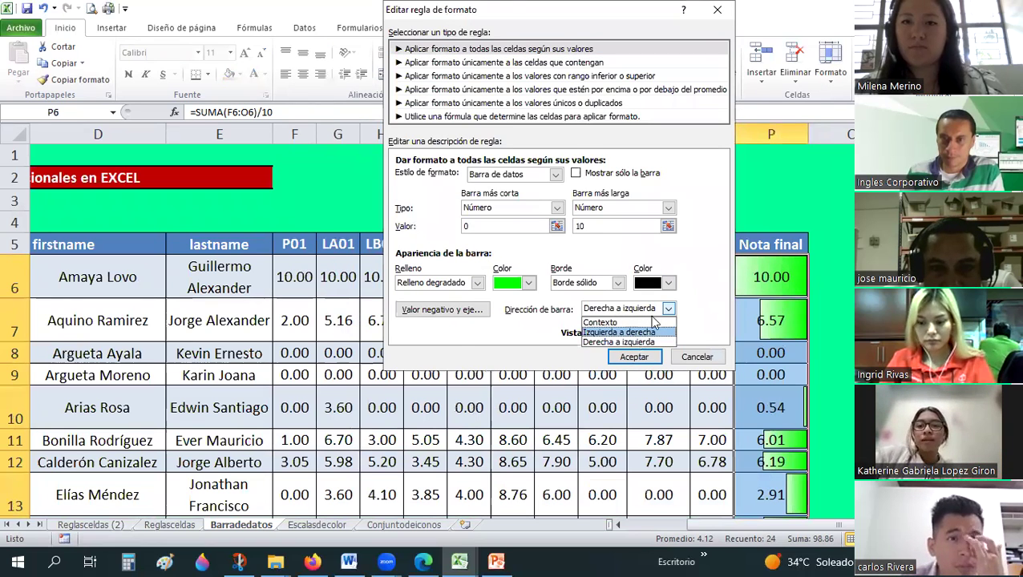
left_click(654, 331)
key("Return")
key("Return")
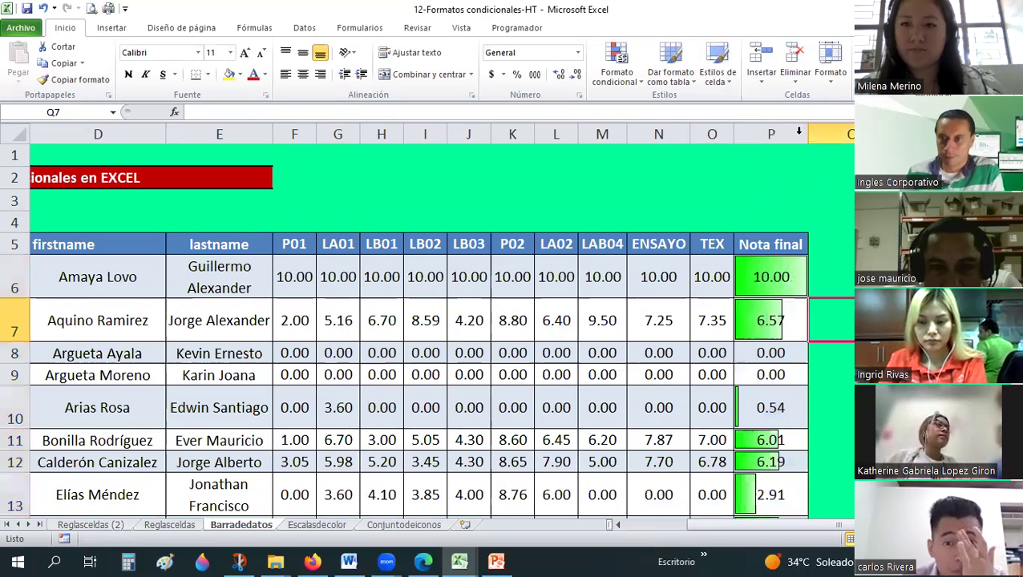
left_click(784, 149)
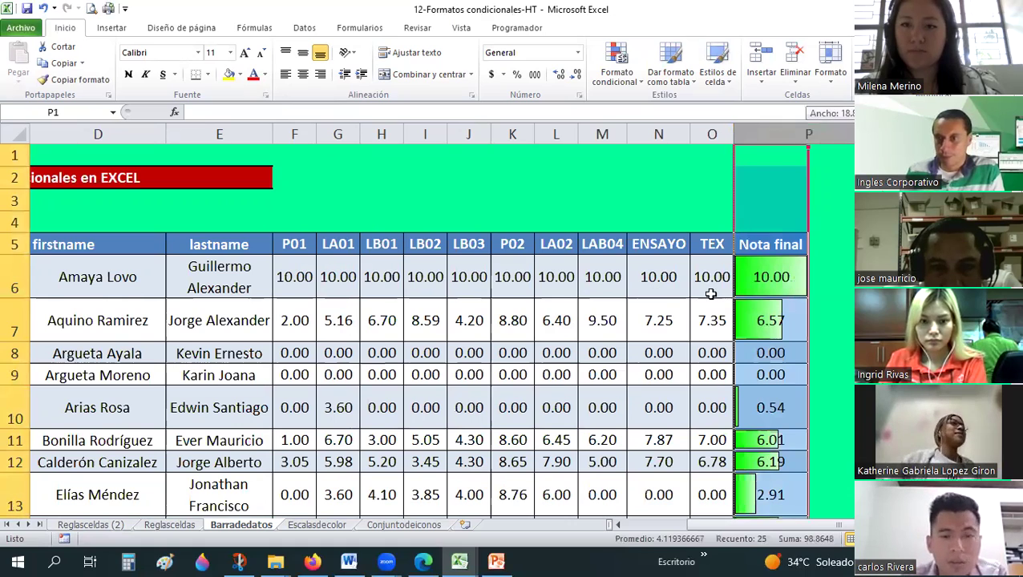
Step: Widen column P so the Nota final data bars stretch longer, and scroll through the grades
left_click(707, 291)
scroll(703, 293, "down", 1)
scroll(703, 293, "down", 1)
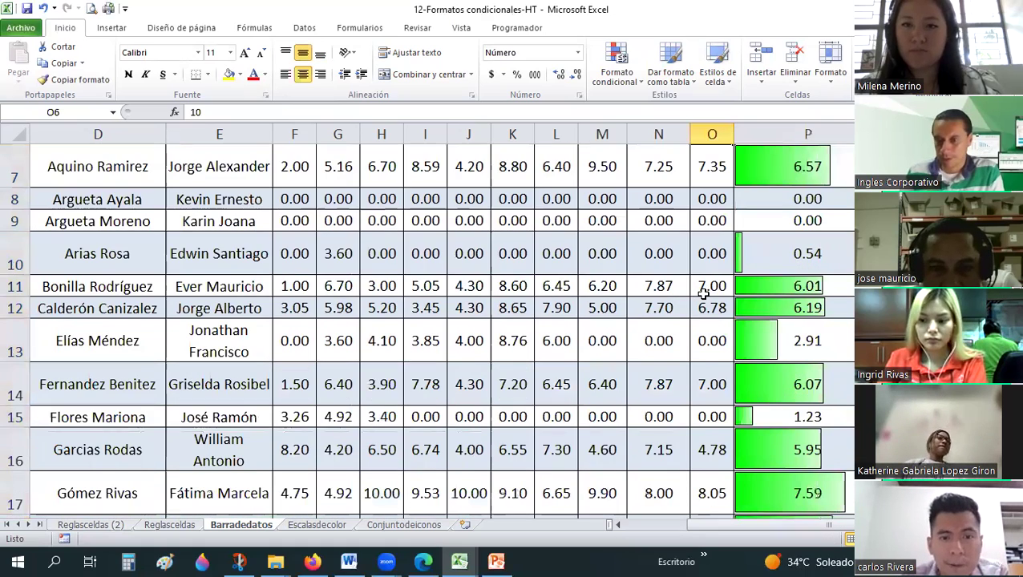
scroll(703, 294, "down", 1)
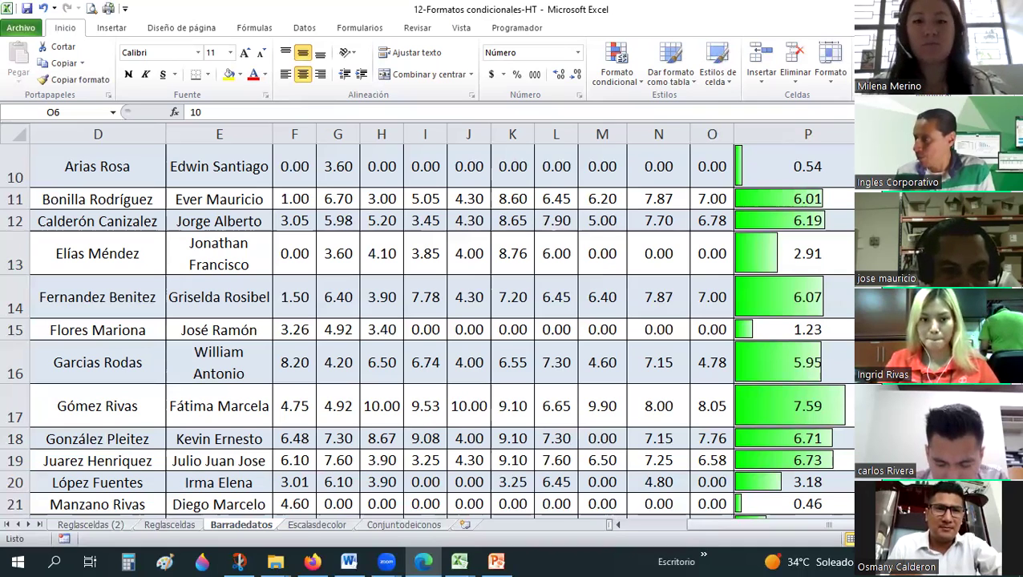
Step: Switch to the Escalasdecolor sheet and browse the conditional formatting menu without choosing anything
left_click(323, 525)
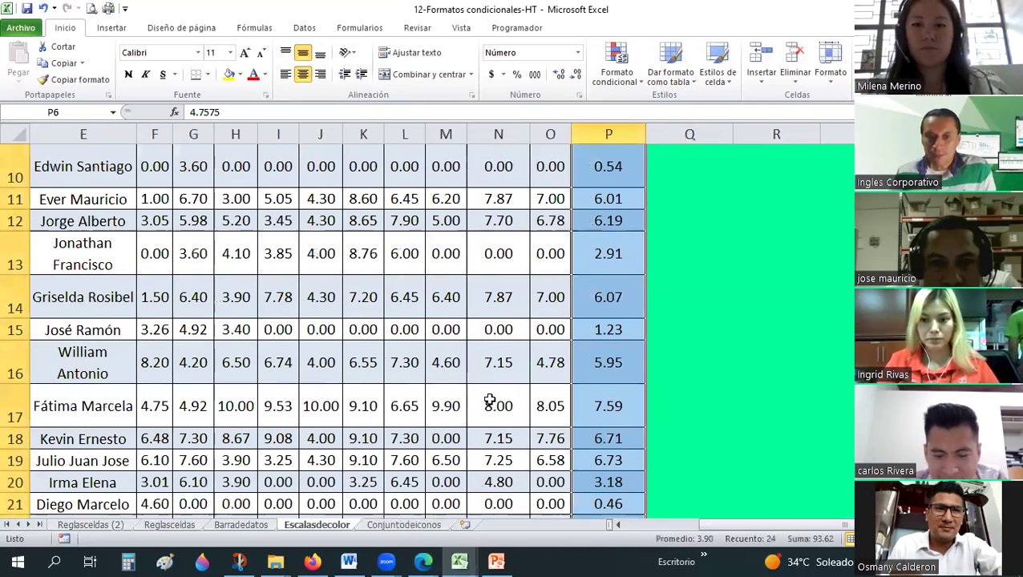
left_click(488, 401)
left_click(619, 80)
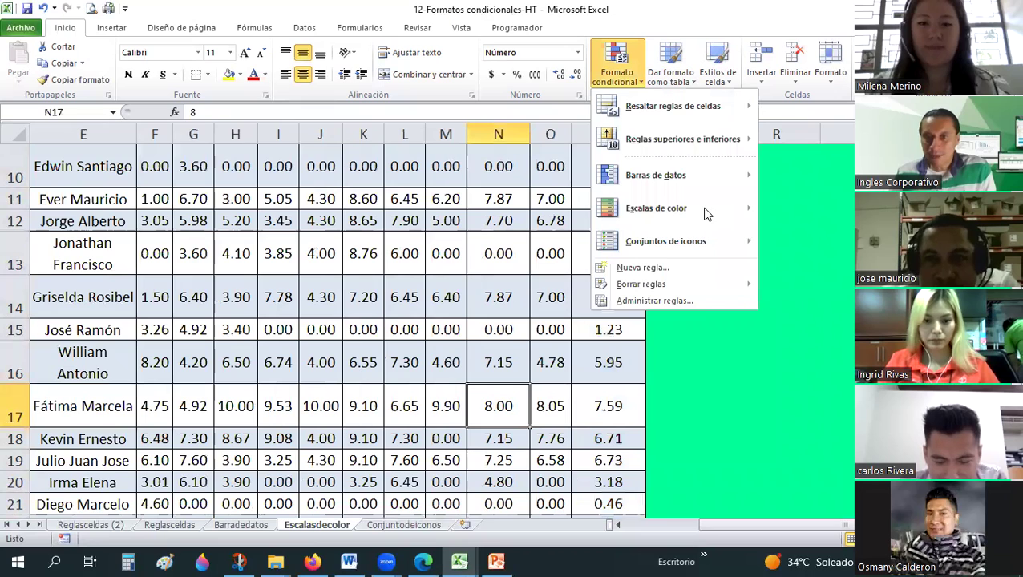
mouse_move(706, 213)
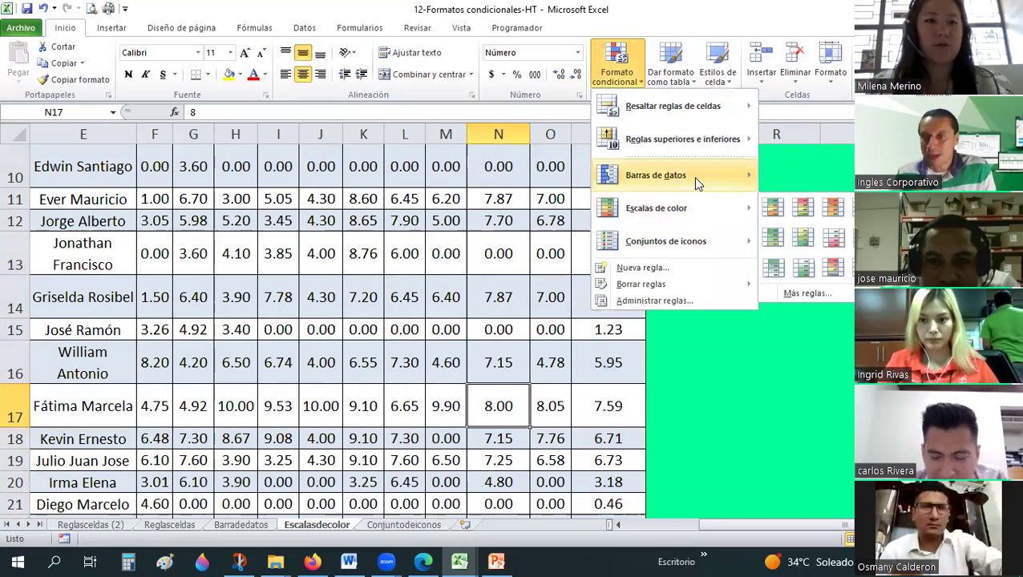
mouse_move(692, 177)
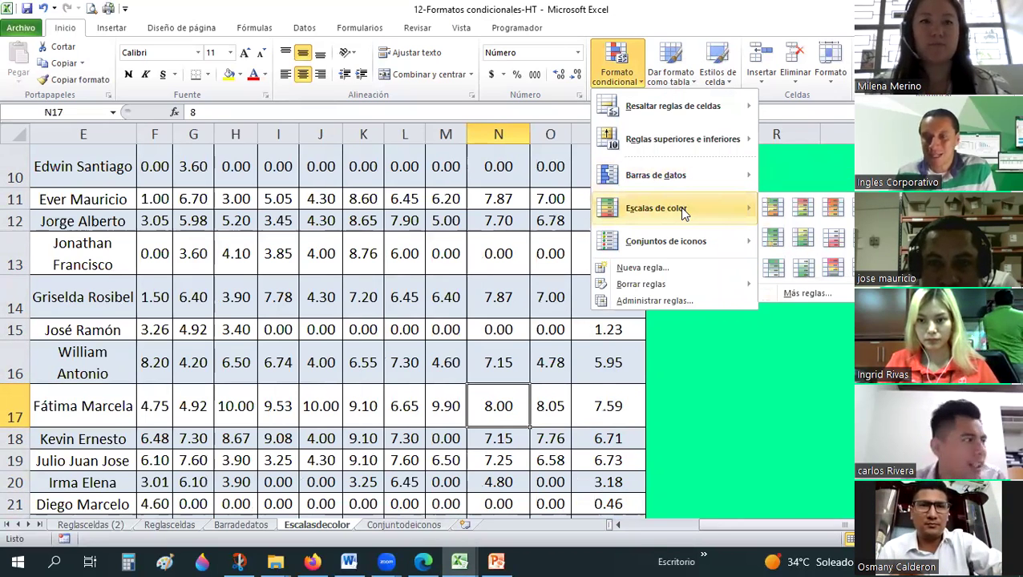
left_click(290, 323)
scroll(399, 286, "up", 3)
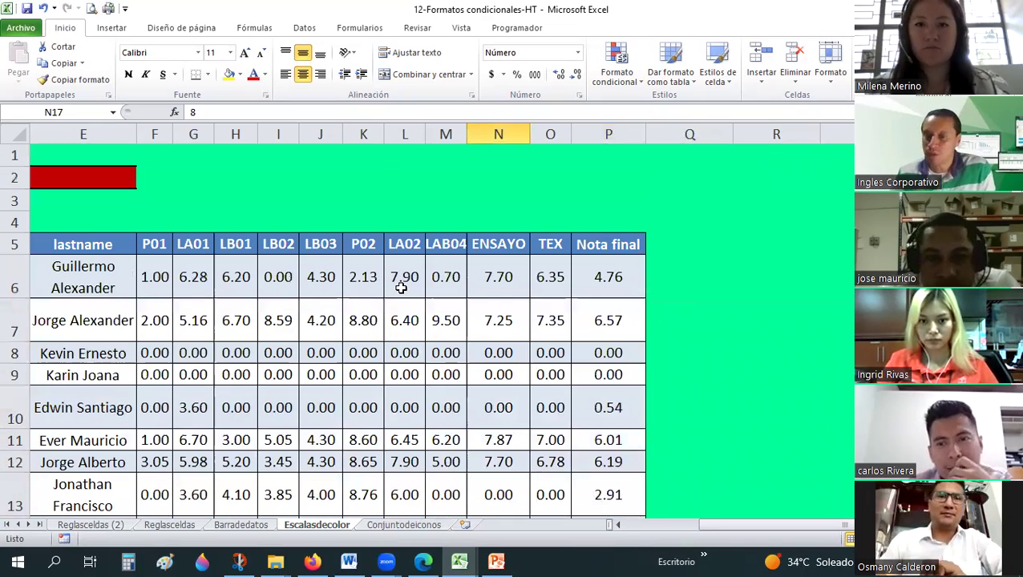
scroll(401, 287, "down", 1)
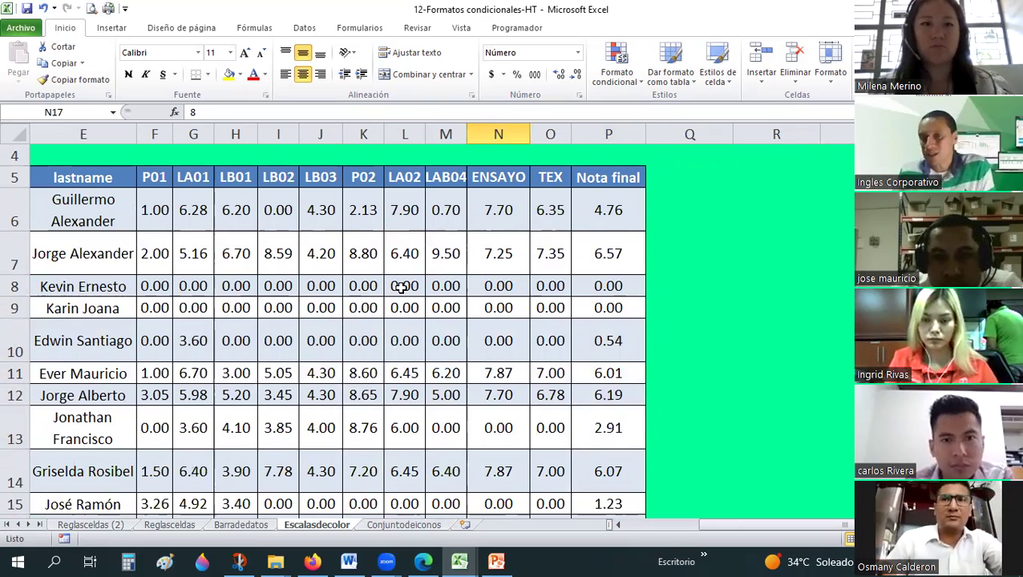
Step: Select the Nota final grades P6:P29 and apply a green colour scale
left_click(580, 211)
left_click_drag(574, 492, 587, 558)
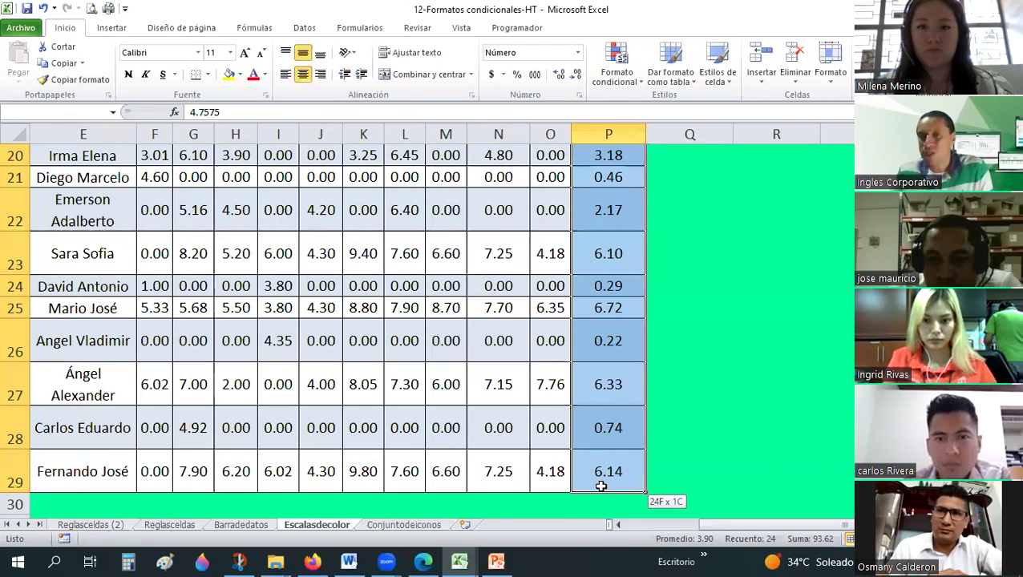
left_click(617, 68)
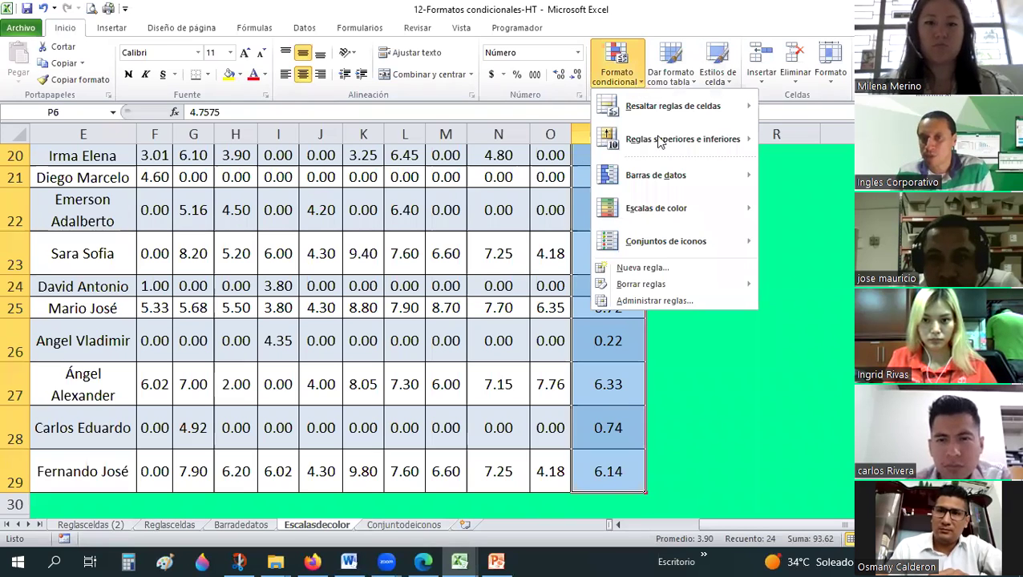
mouse_move(671, 214)
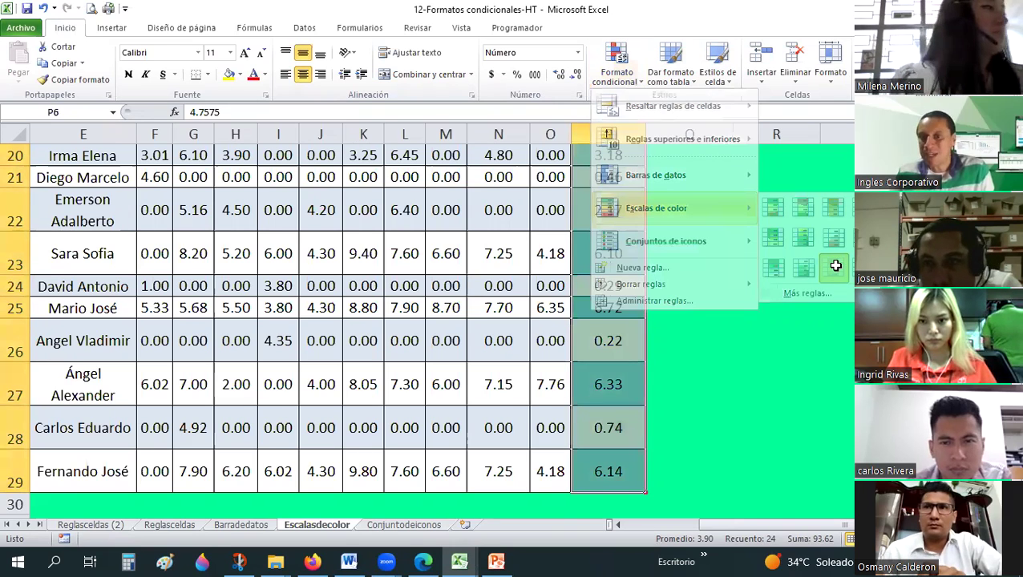
left_click(834, 267)
scroll(772, 291, "up", 1)
scroll(772, 291, "up", 3)
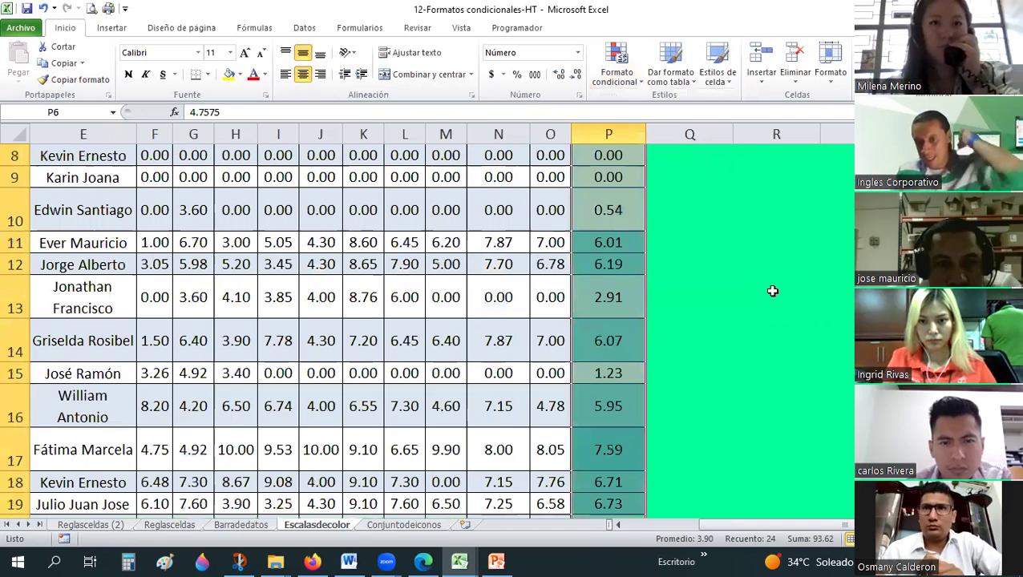
scroll(772, 278, "up", 3)
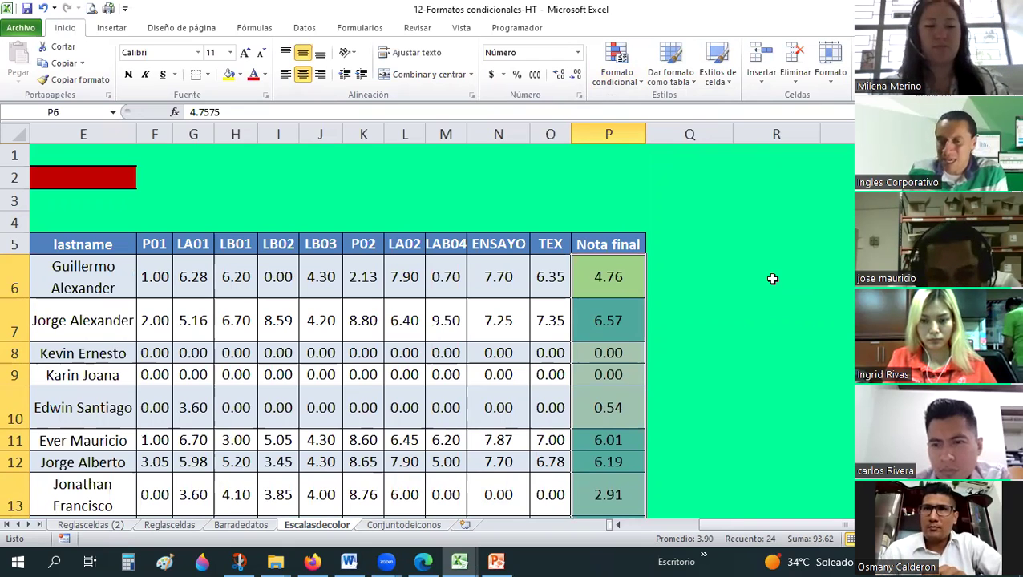
Step: Open the colour-scale rule from the conditional formatting rules manager for editing
left_click(635, 80)
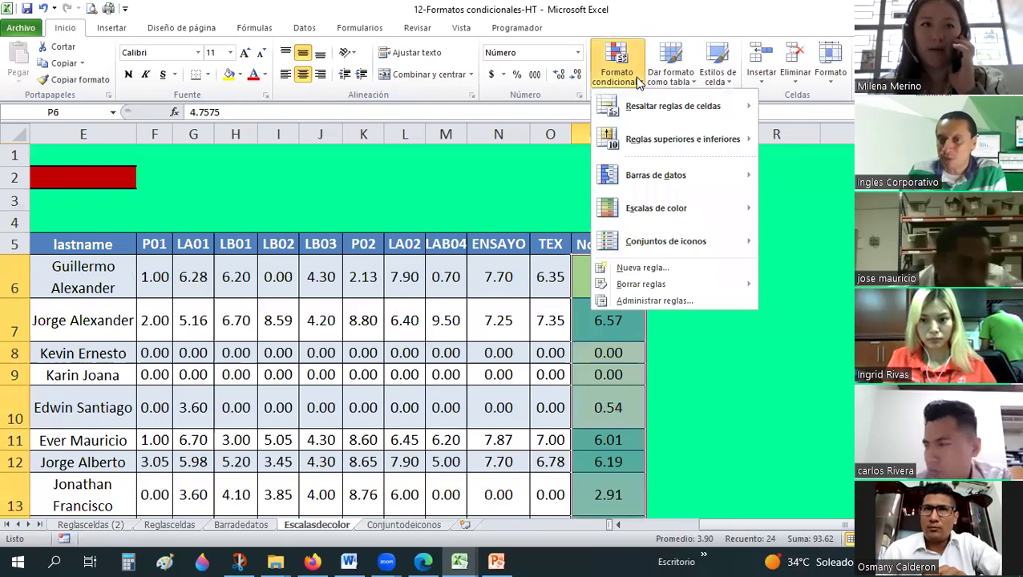
left_click(647, 301)
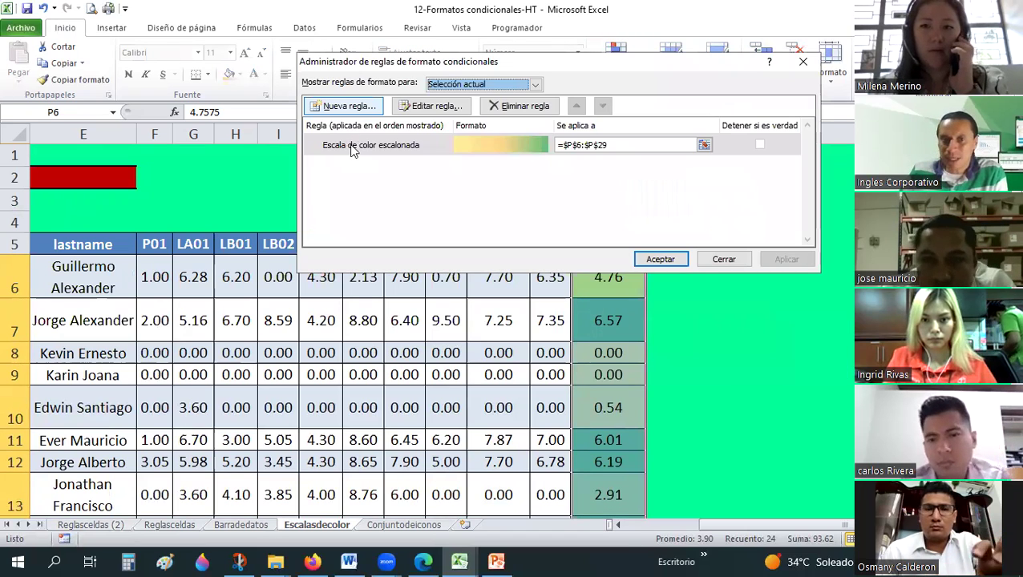
left_click(352, 147)
double_click(353, 147)
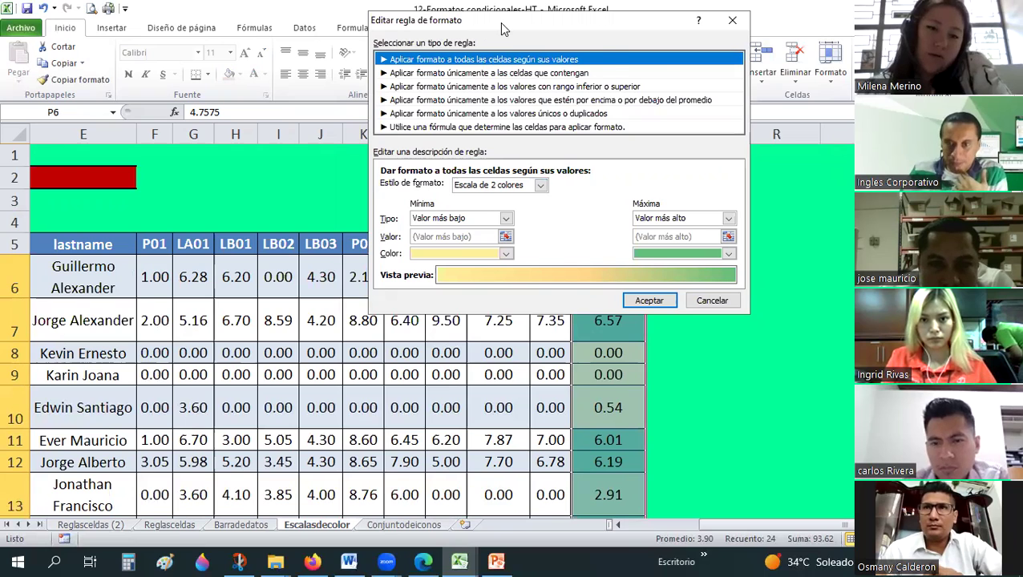
left_click_drag(504, 29, 806, 18)
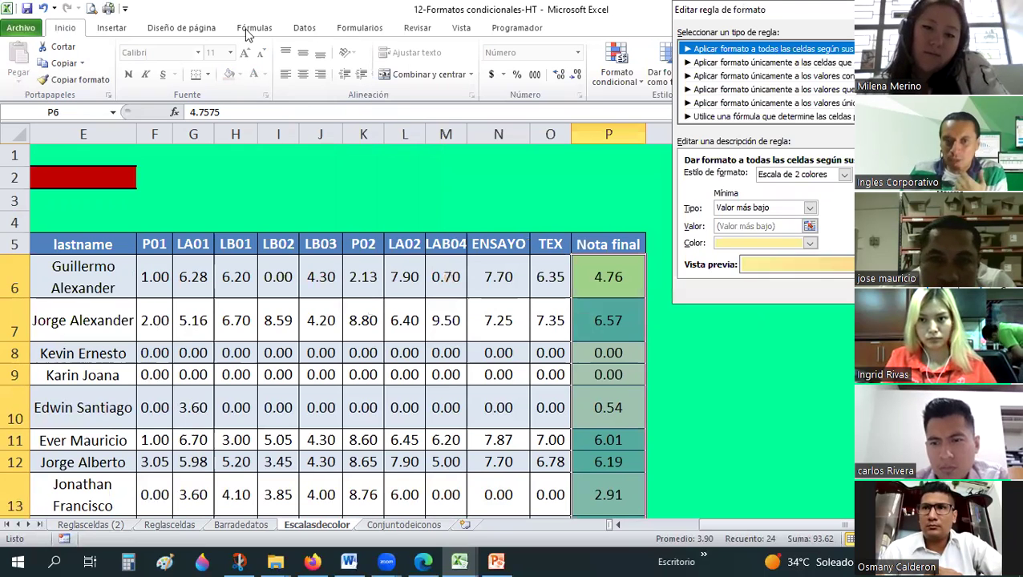
left_click_drag(721, 9, 234, 15)
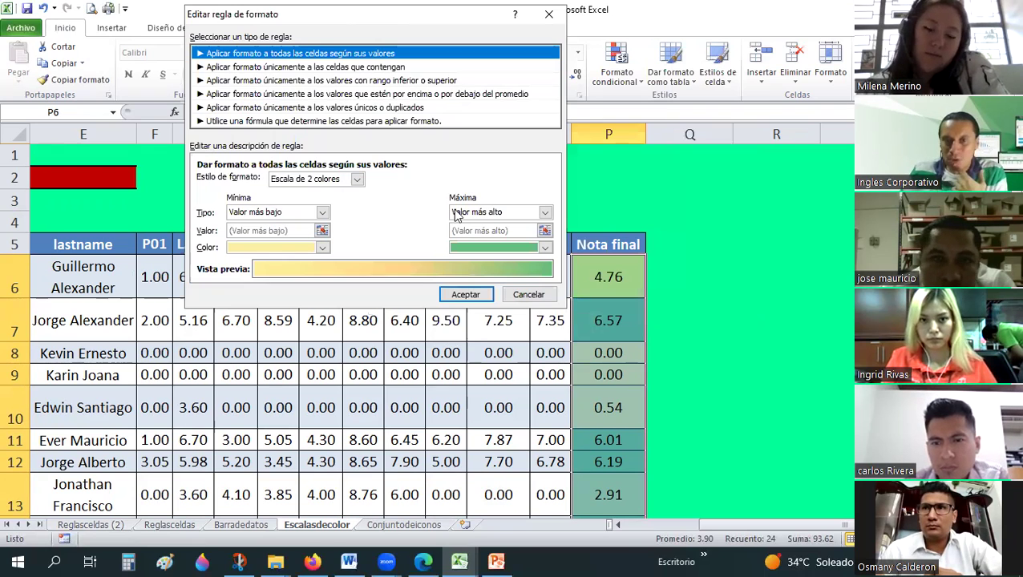
Step: Change the rule to a 3-colour scale with a Número minimum of 0
left_click(322, 214)
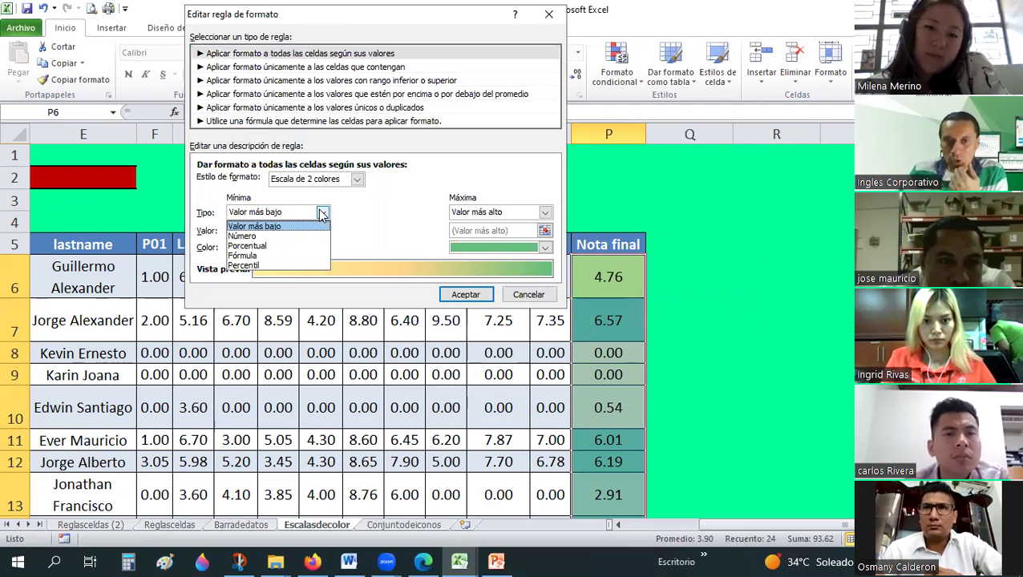
left_click(358, 183)
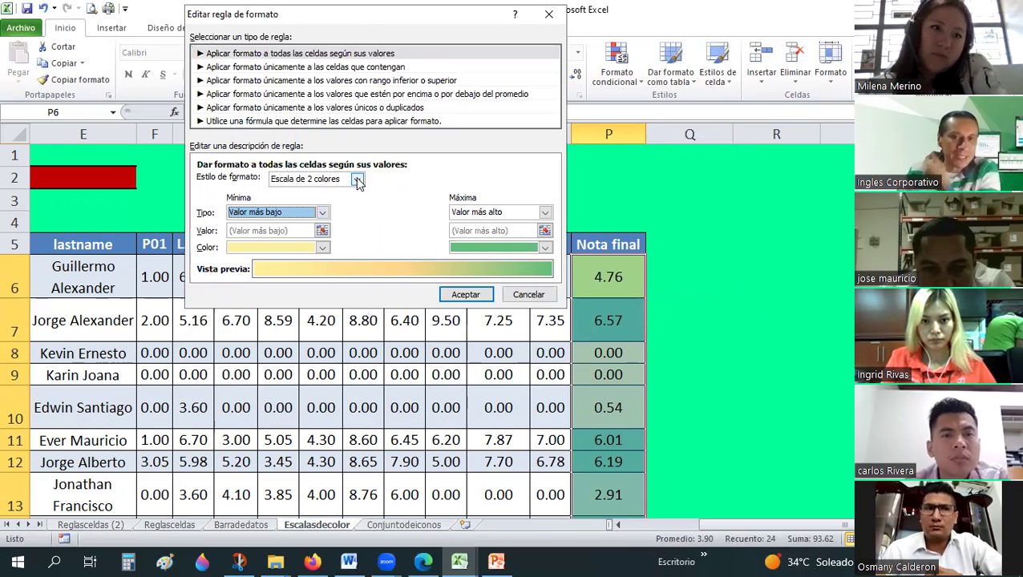
left_click(358, 182)
left_click(336, 204)
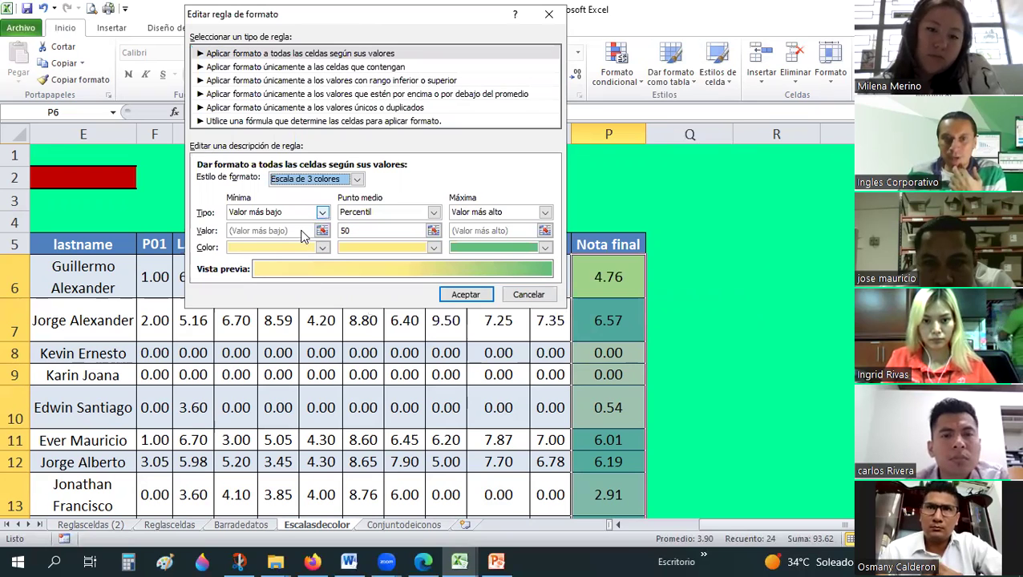
left_click(321, 212)
left_click(261, 226)
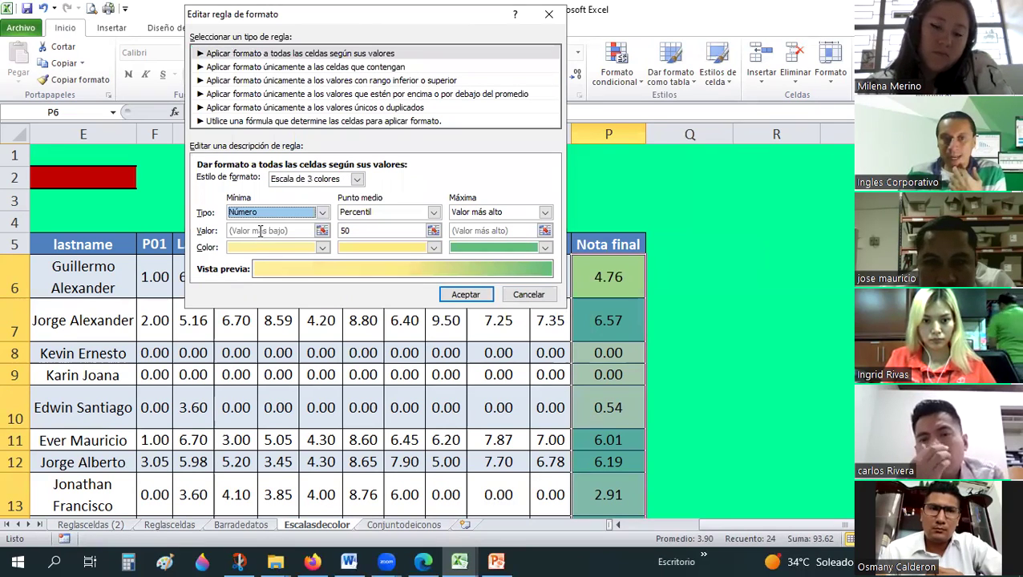
left_click(260, 230)
type("0")
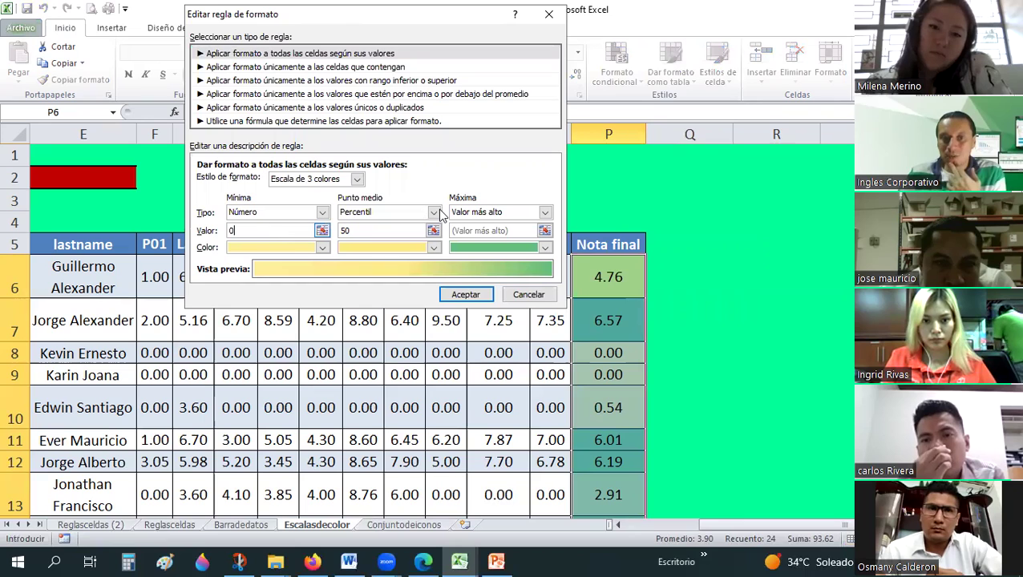
Step: Set the midpoint to Número 5 and the maximum type to Número
left_click(432, 213)
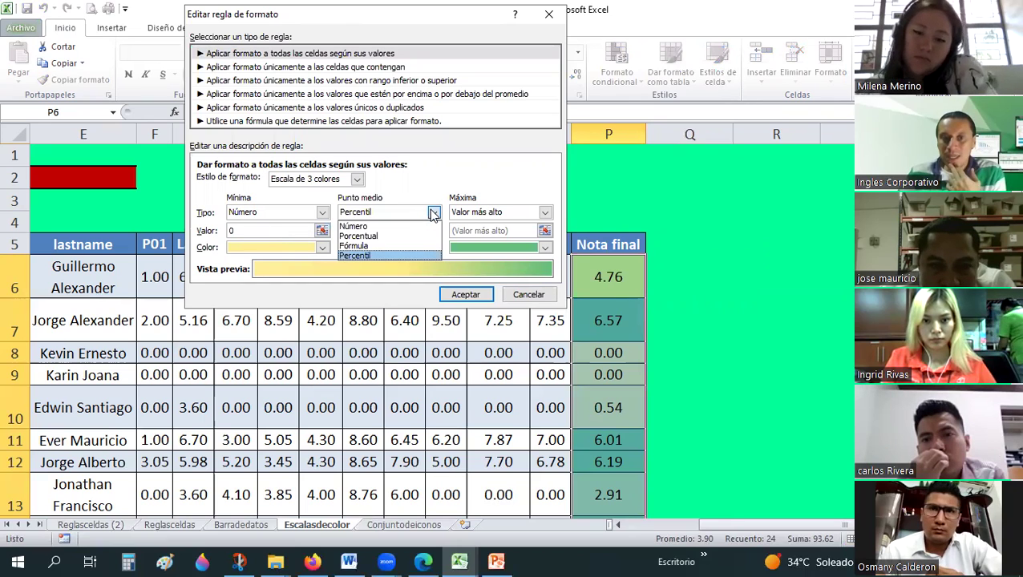
left_click(376, 227)
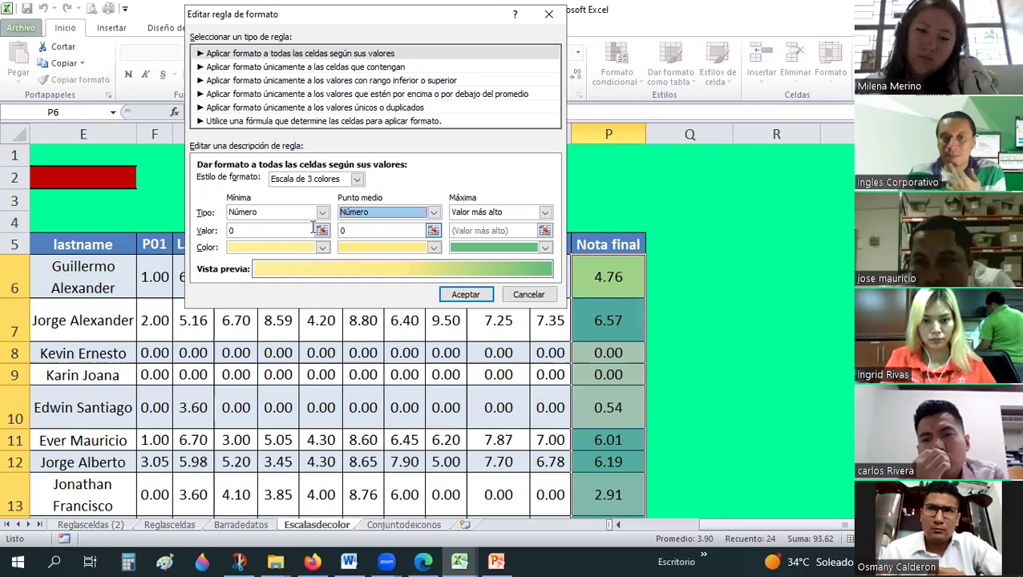
key("Tab")
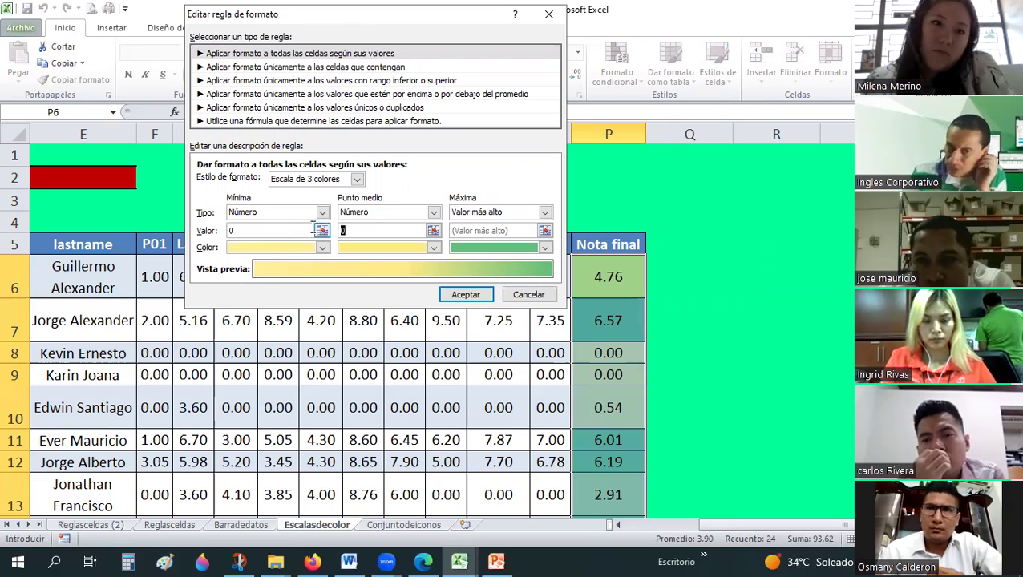
type("5")
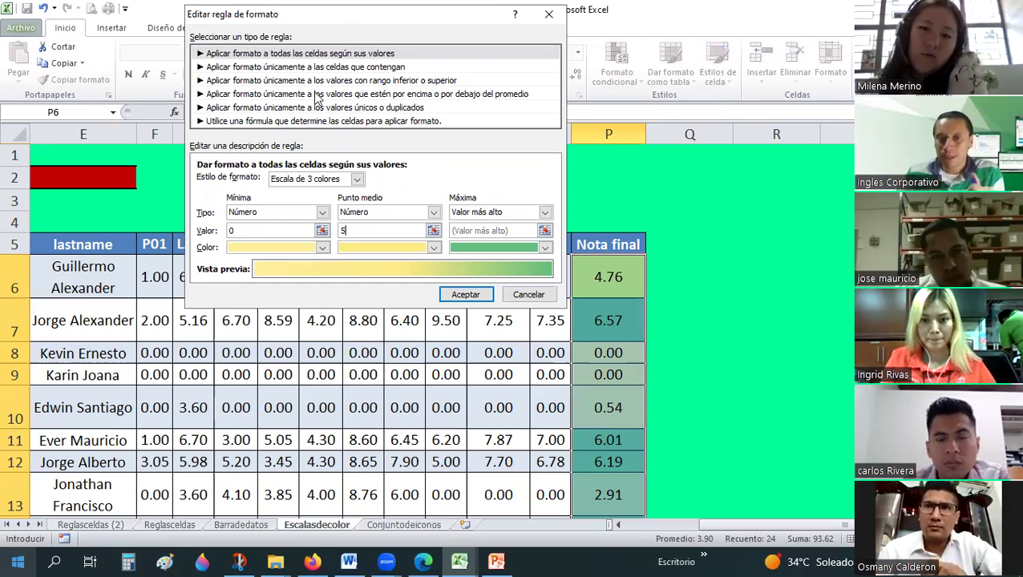
left_click(546, 212)
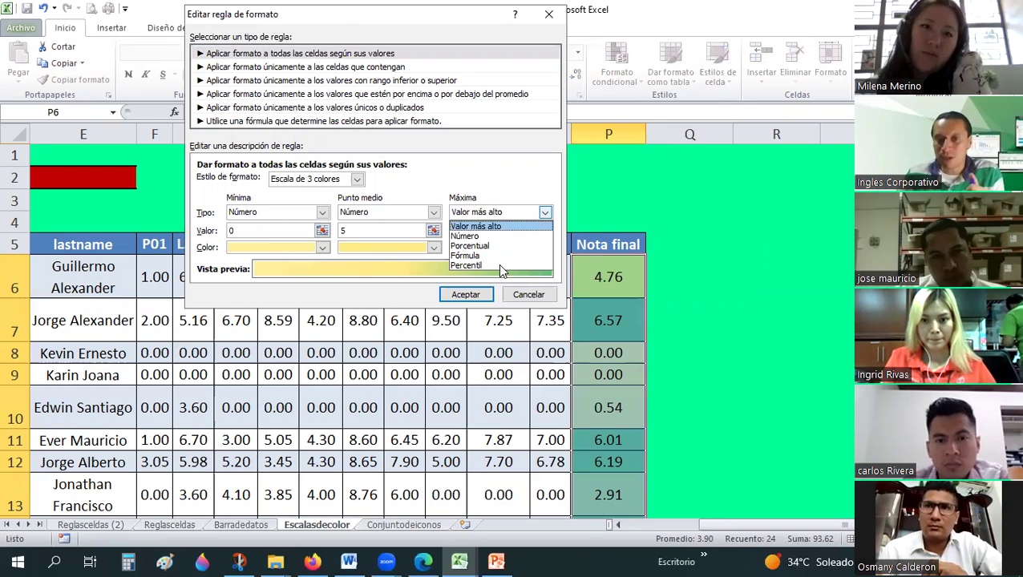
left_click(468, 234)
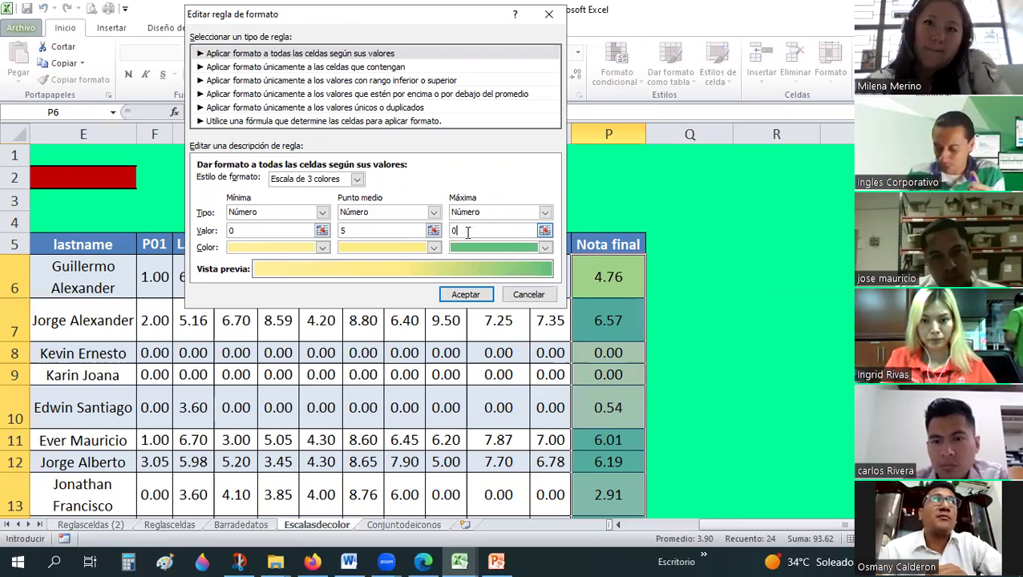
Step: Finish the maximum value 10, then colour the minimum red and the midpoint dark orange
type("0")
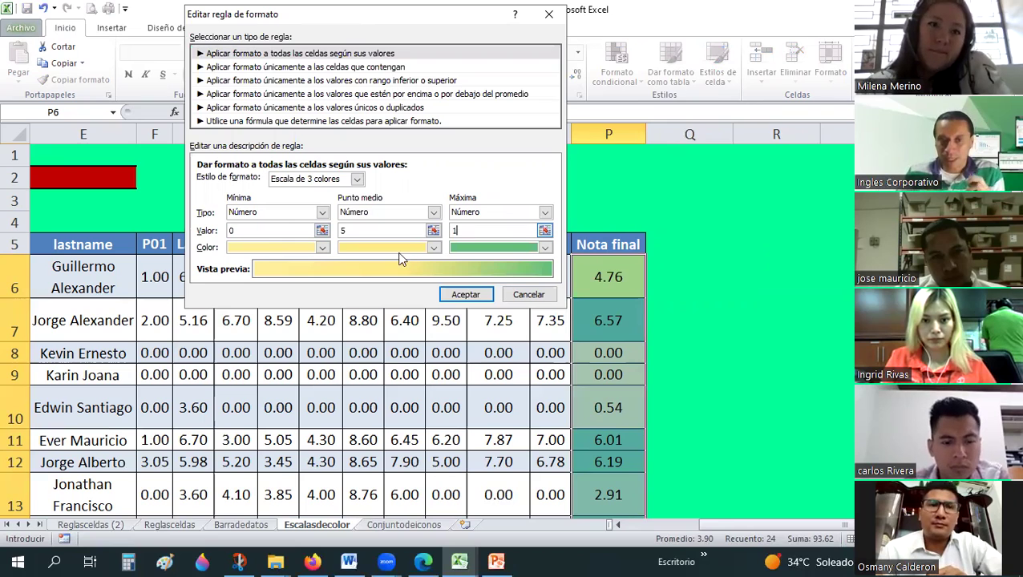
left_click(322, 249)
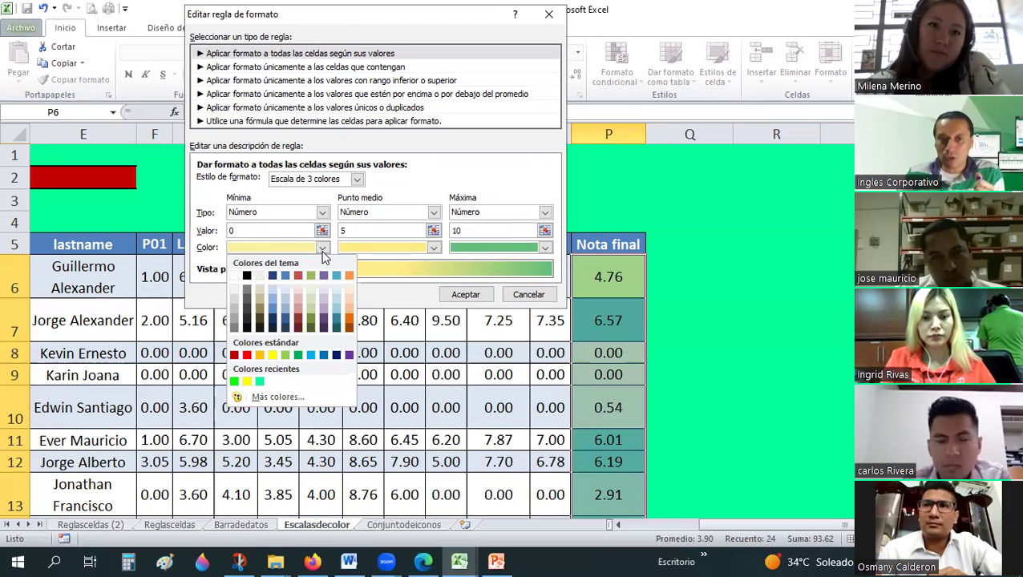
left_click(246, 355)
left_click(432, 248)
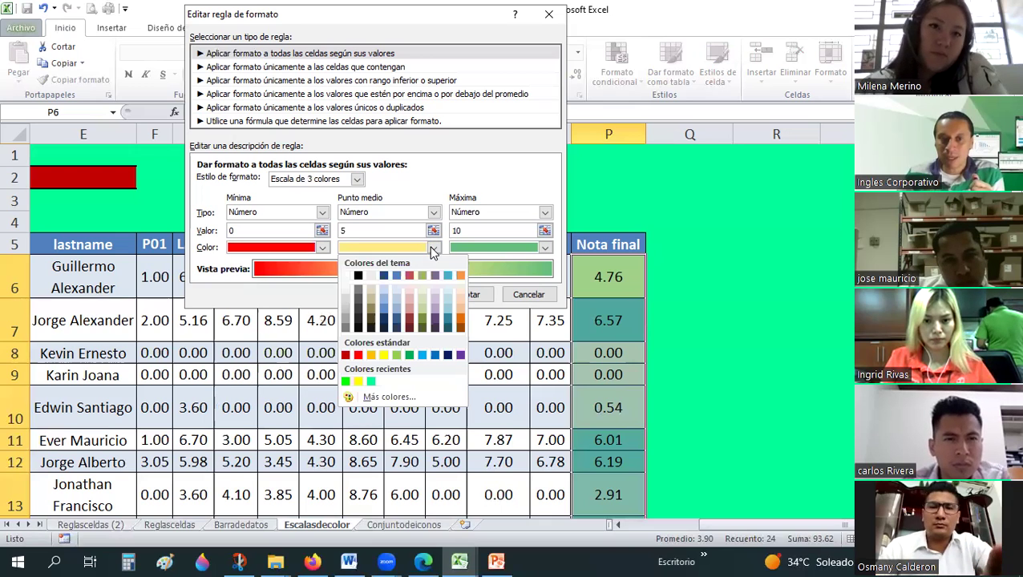
left_click(460, 317)
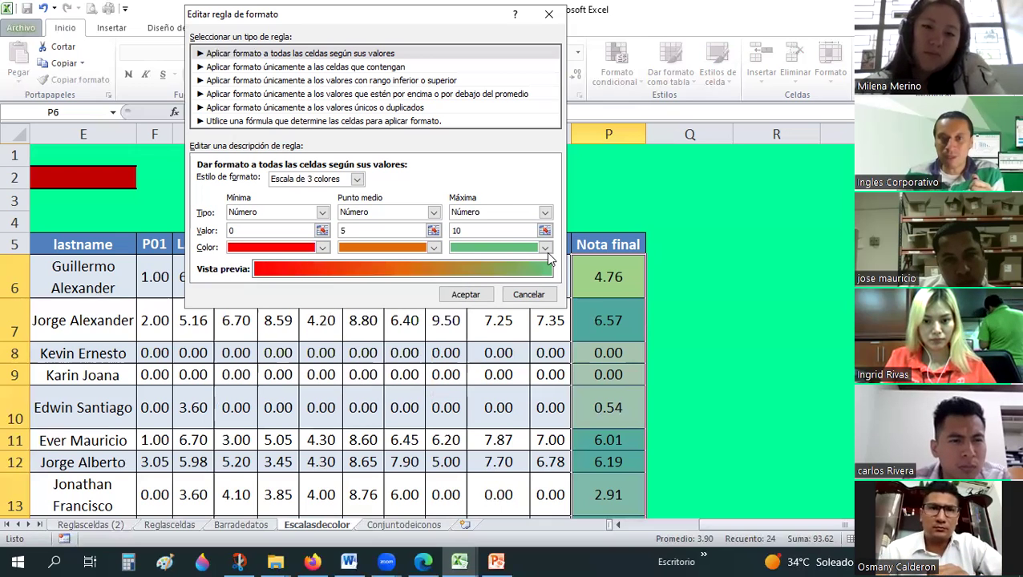
Step: Colour the maximum bright green instead of aquamarine and confirm the rule
left_click(546, 249)
left_click(483, 382)
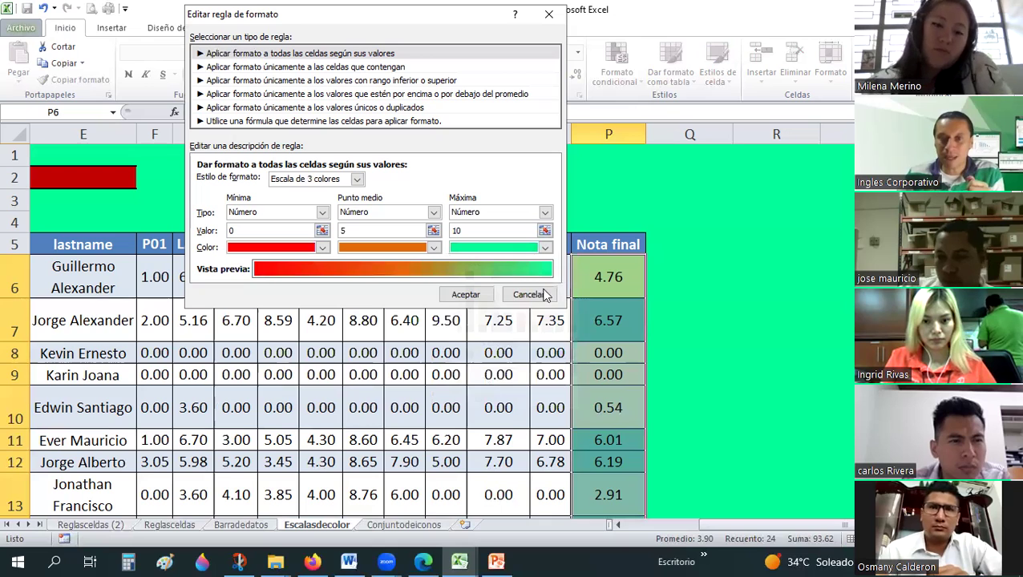
left_click(545, 248)
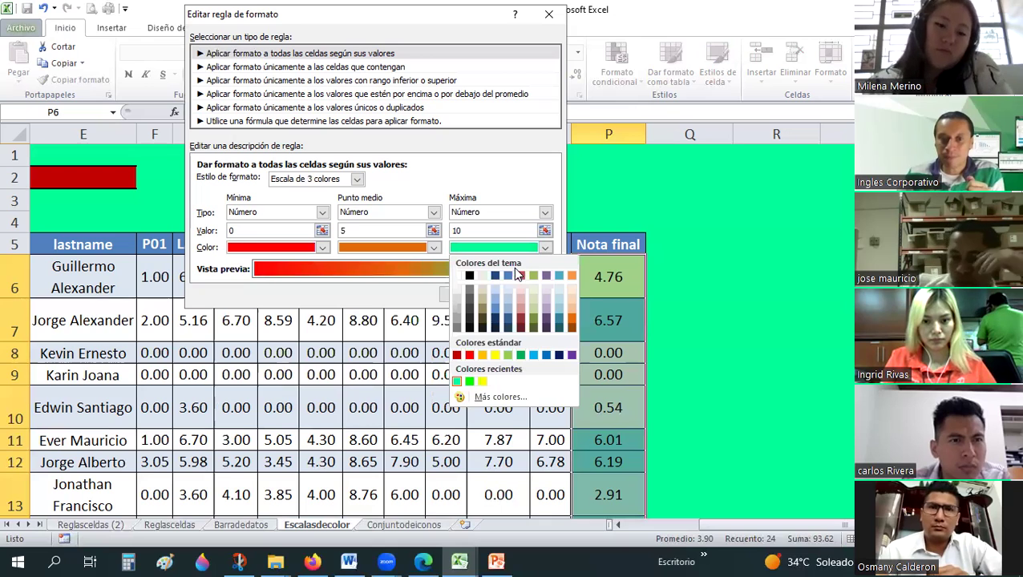
left_click(468, 382)
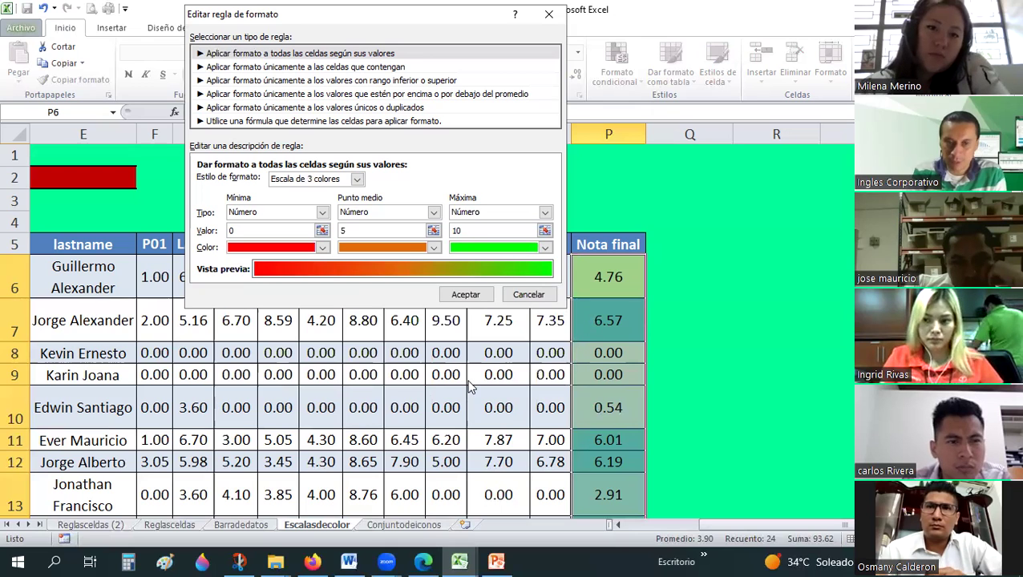
left_click(493, 294)
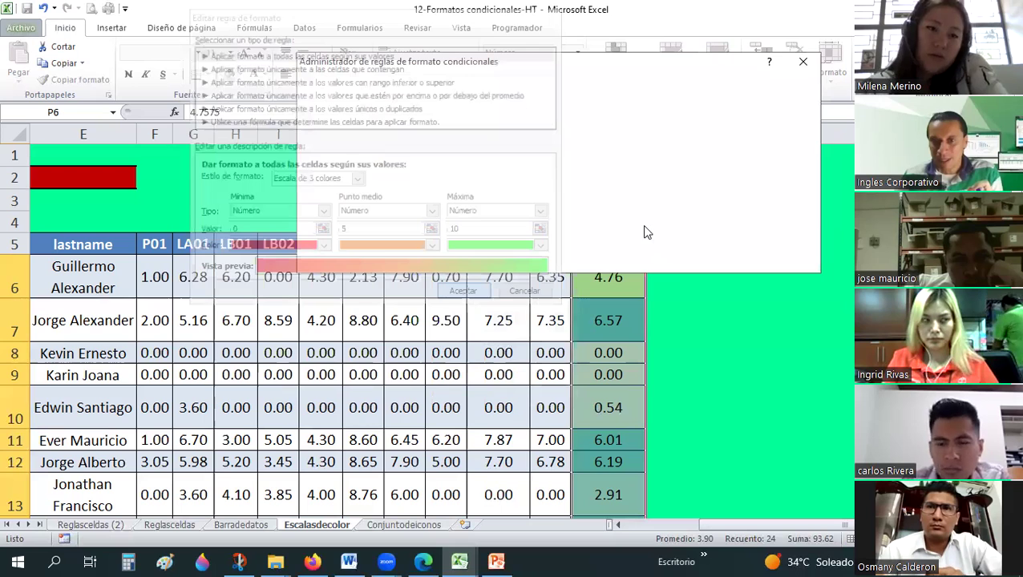
Step: Apply the new colour scale and widen column P so the grades show fully
key("Return")
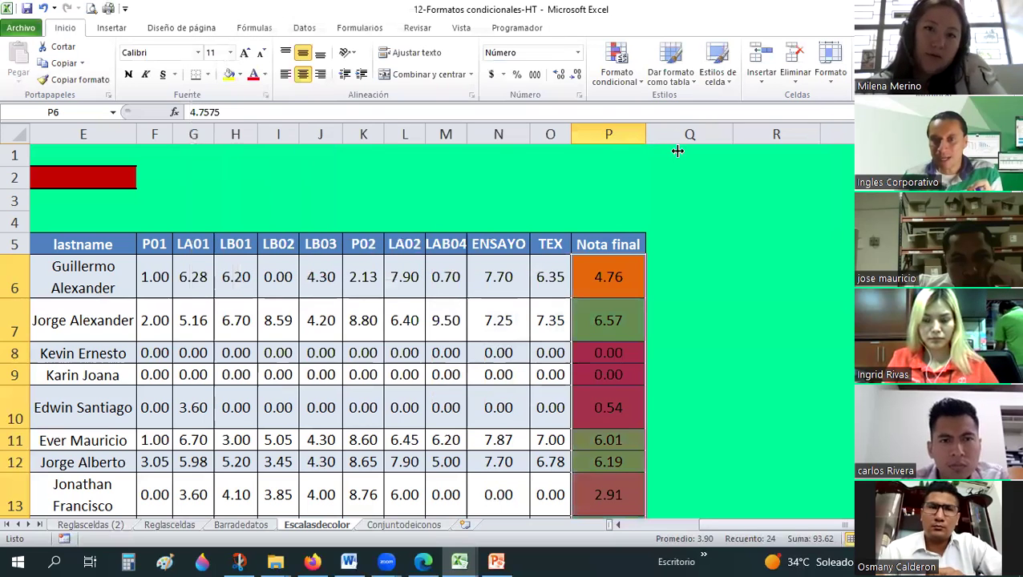
left_click_drag(677, 151, 732, 210)
left_click(679, 270)
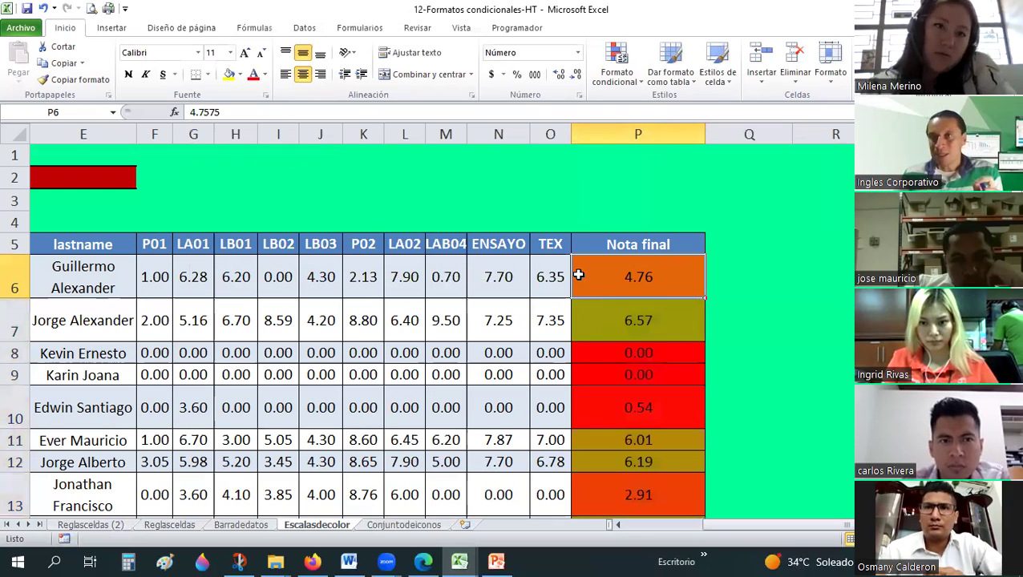
Step: Check the low grades in P8 through P11, then select all final grades P6:P29
scroll(578, 275, "down", 2)
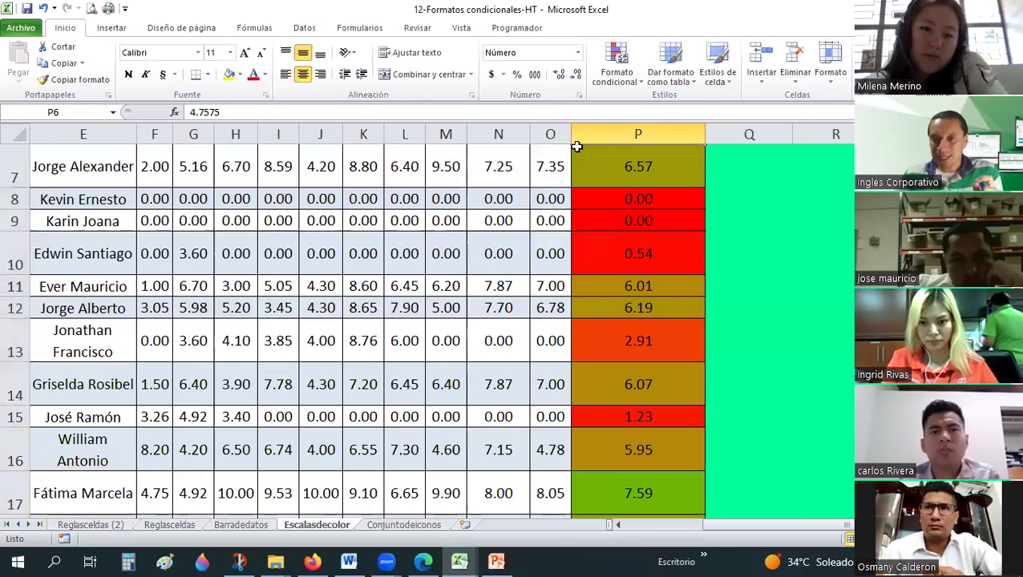
left_click(617, 236)
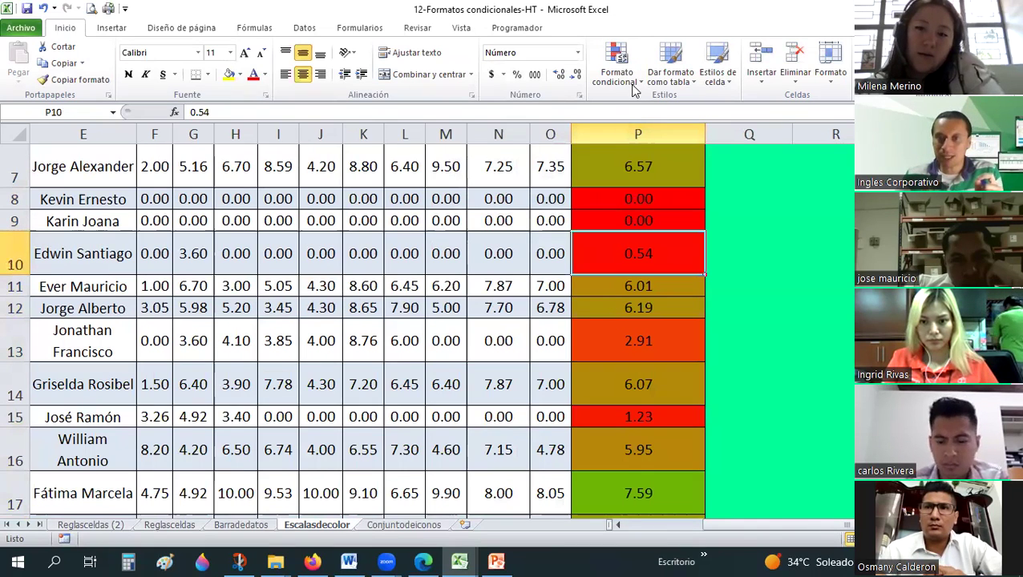
left_click(647, 222)
left_click(622, 198)
key("Down")
key("Down")
key("Down")
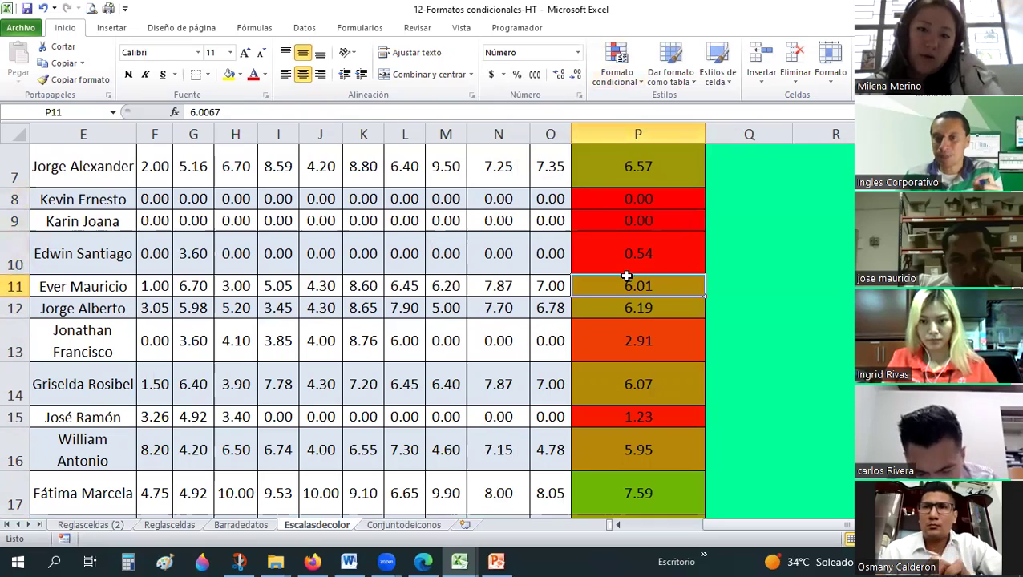
scroll(645, 326, "down", 4)
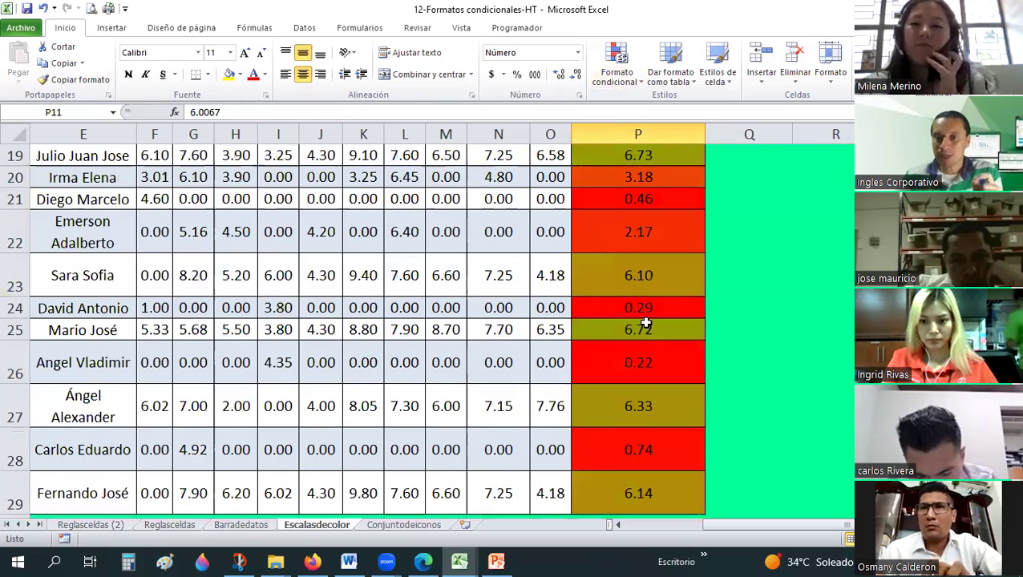
scroll(609, 216, "up", 2)
scroll(609, 216, "up", 4)
left_click_drag(623, 283, 631, 559)
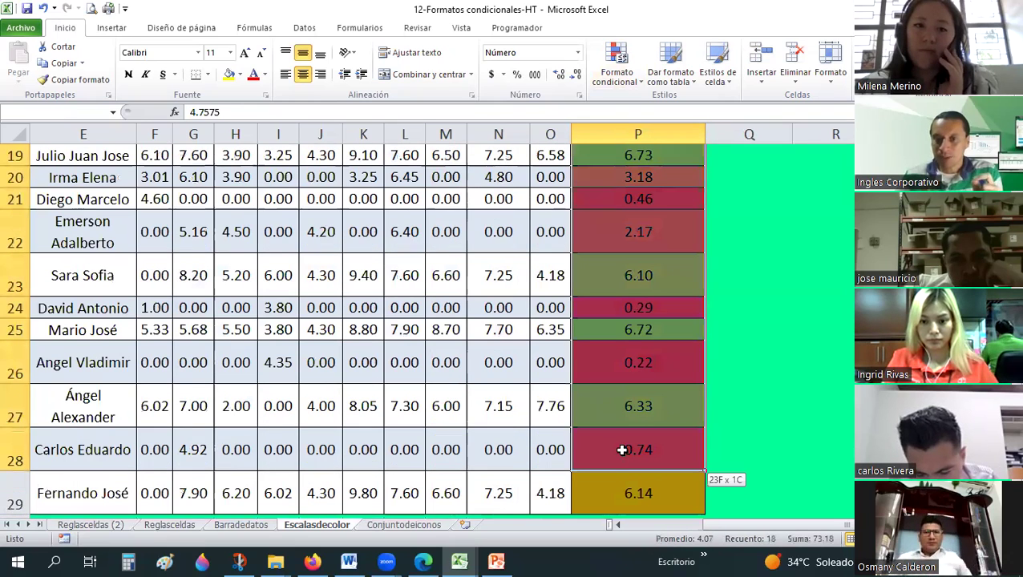
left_click_drag(630, 559, 630, 471)
Step: Edit the colour-scale rule, keeping the orange midpoint colour and changing its value from 5 to 7
left_click(613, 76)
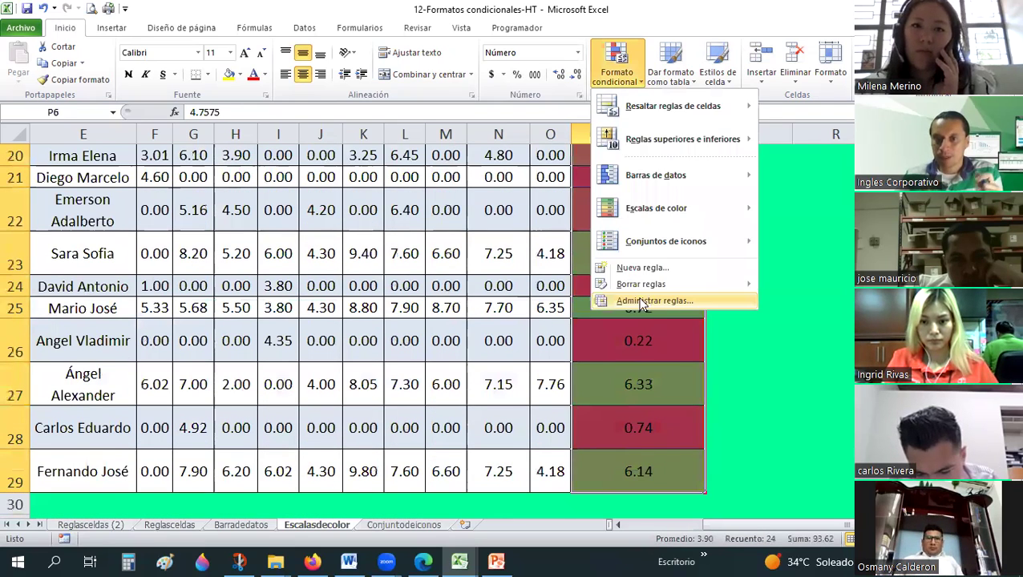
left_click(641, 301)
double_click(466, 142)
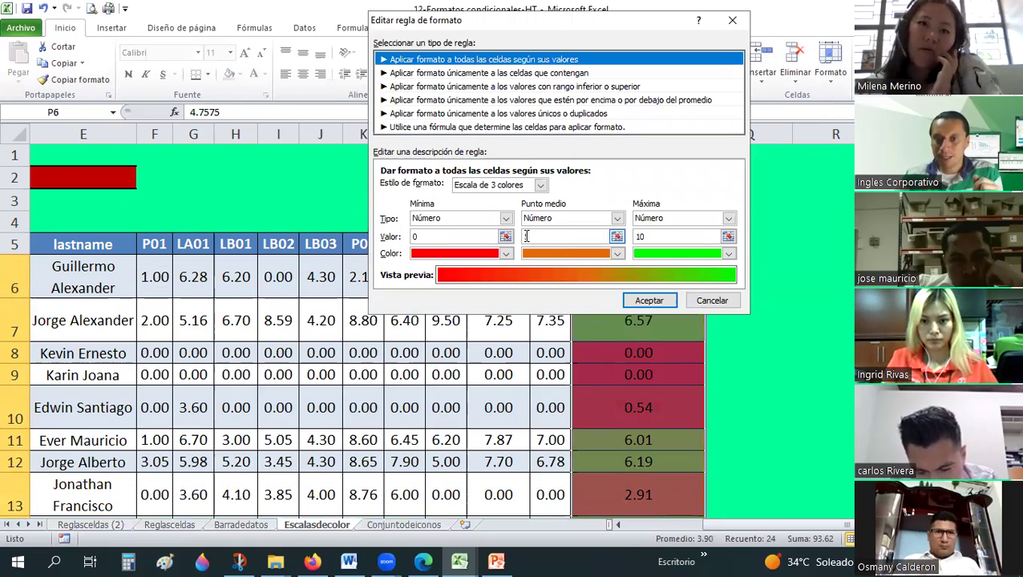
type("5")
left_click(489, 237)
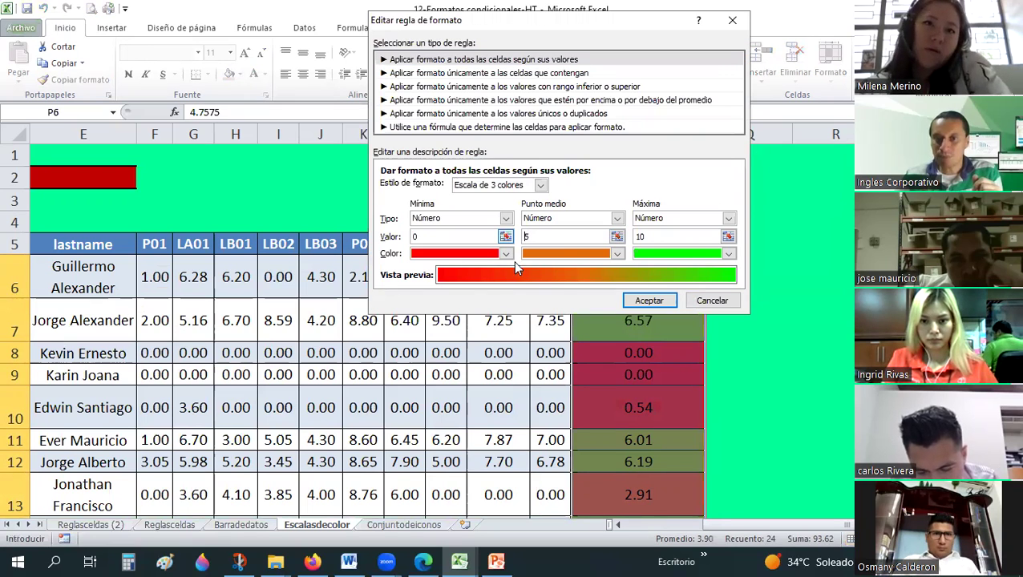
left_click(616, 253)
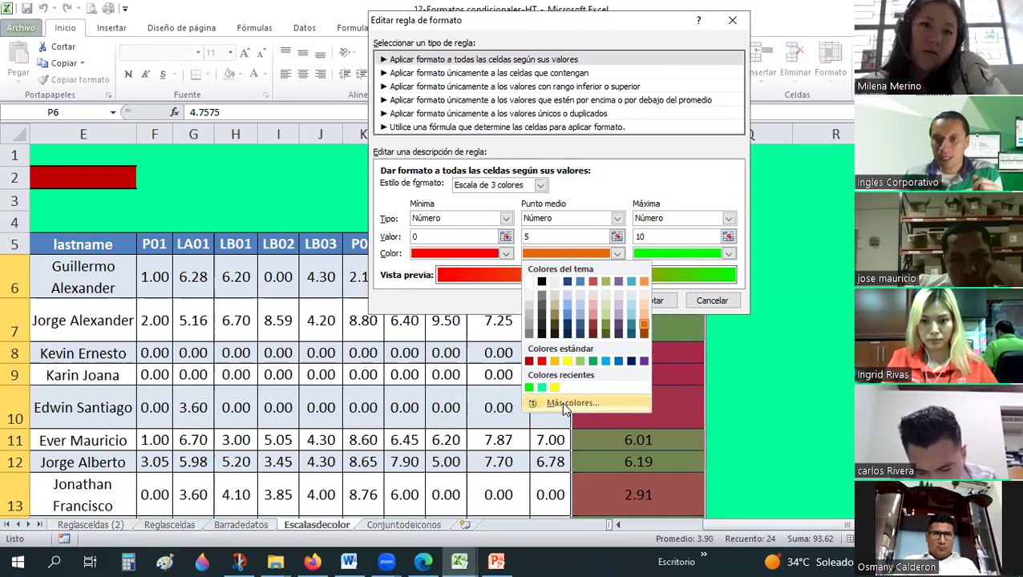
left_click(644, 326)
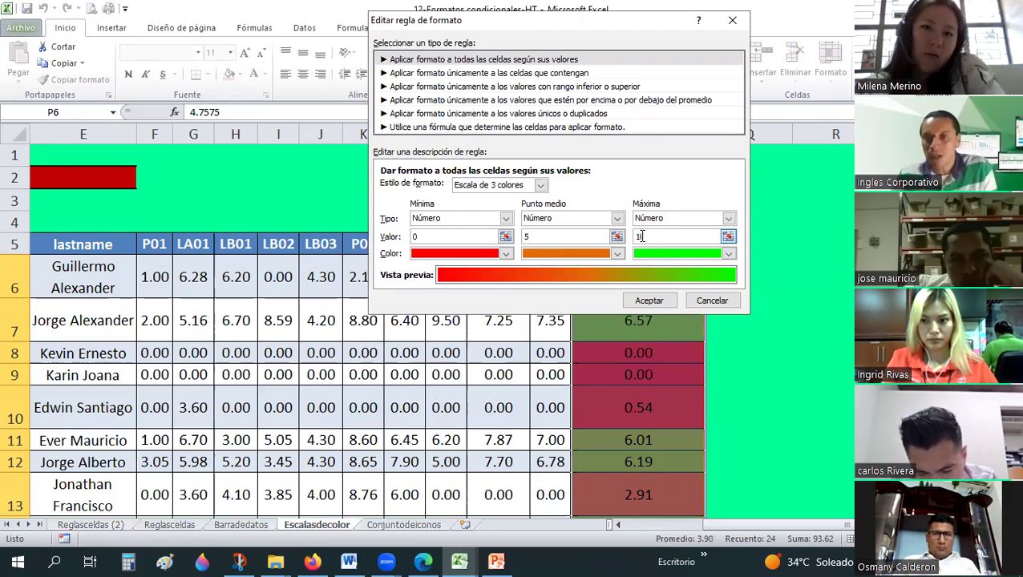
double_click(534, 237)
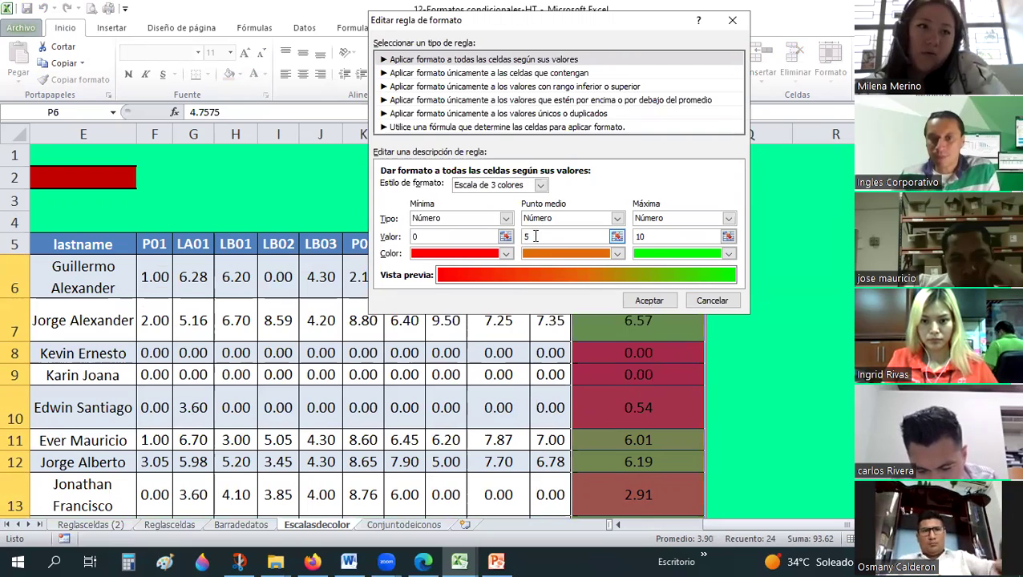
type("7")
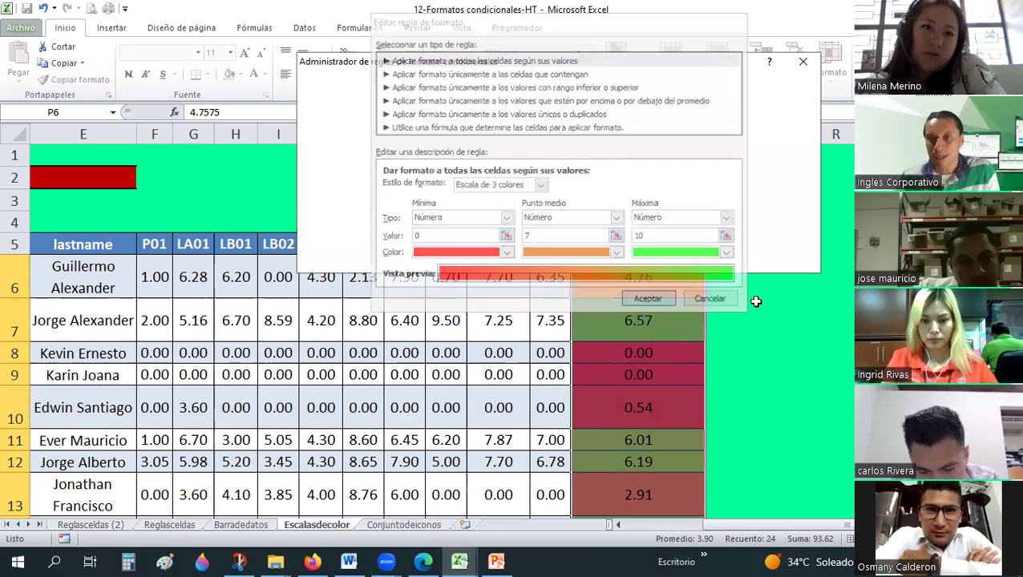
left_click(650, 301)
left_click(685, 278)
scroll(683, 274, "down", 2)
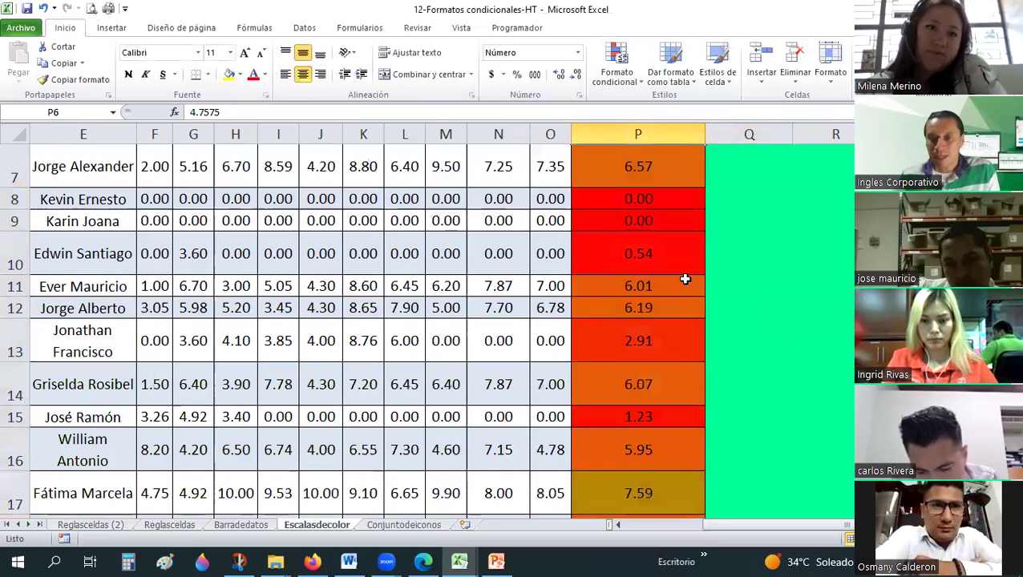
scroll(660, 233, "up", 1)
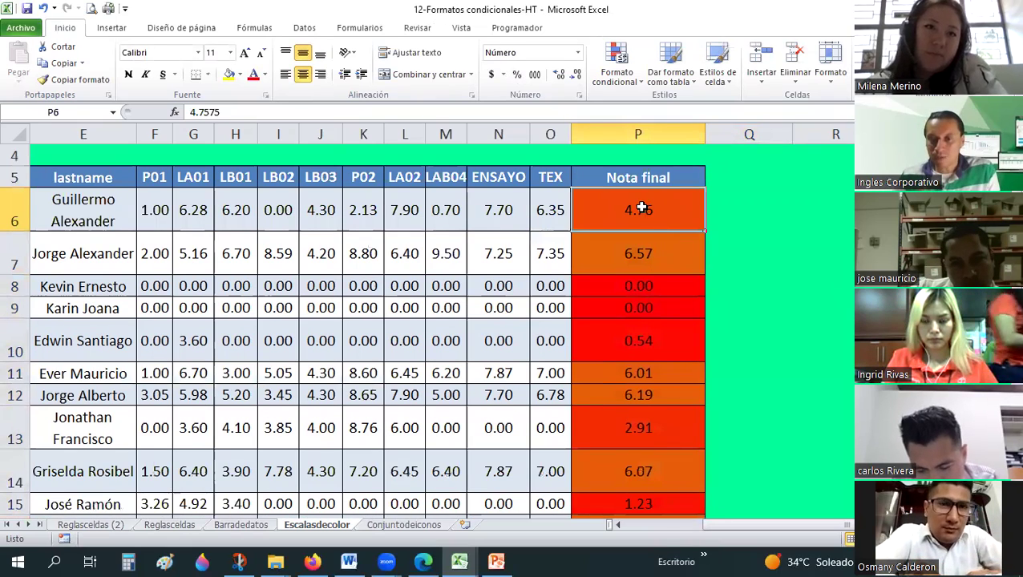
scroll(651, 234, "down", 2)
left_click(650, 270)
scroll(652, 275, "down", 1)
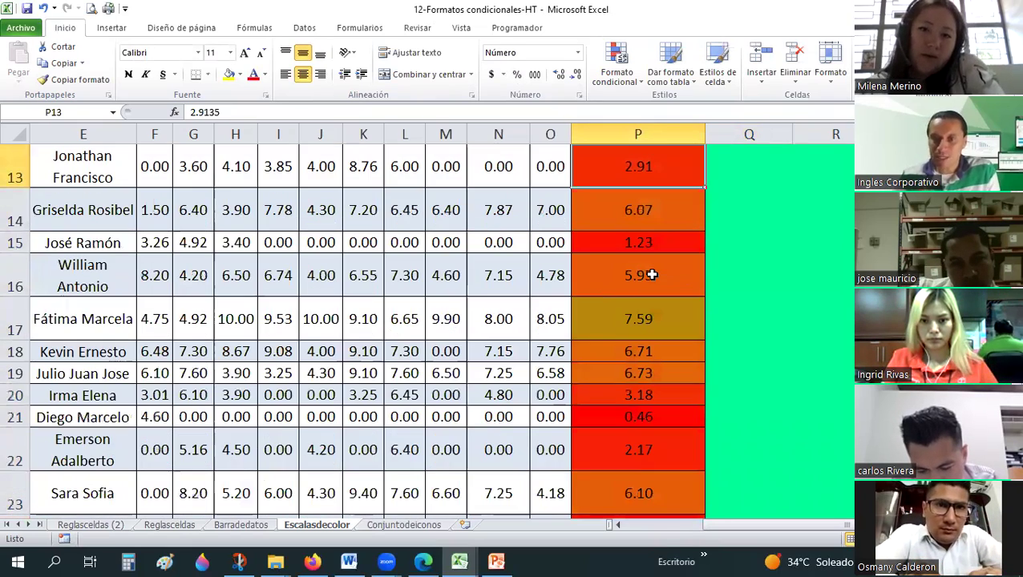
scroll(652, 275, "down", 1)
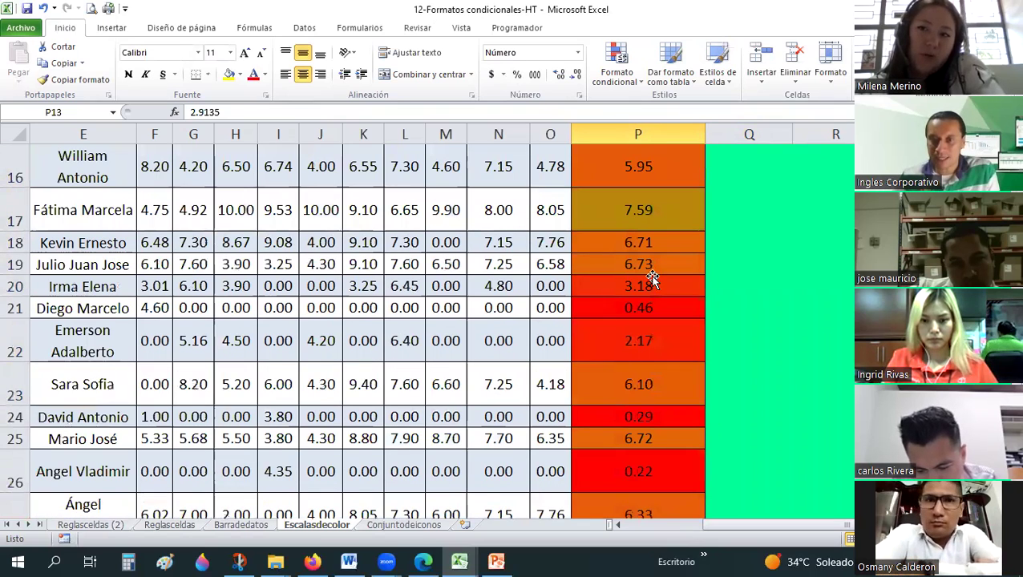
scroll(651, 277, "up", 2)
scroll(646, 233, "up", 1)
left_click(650, 199)
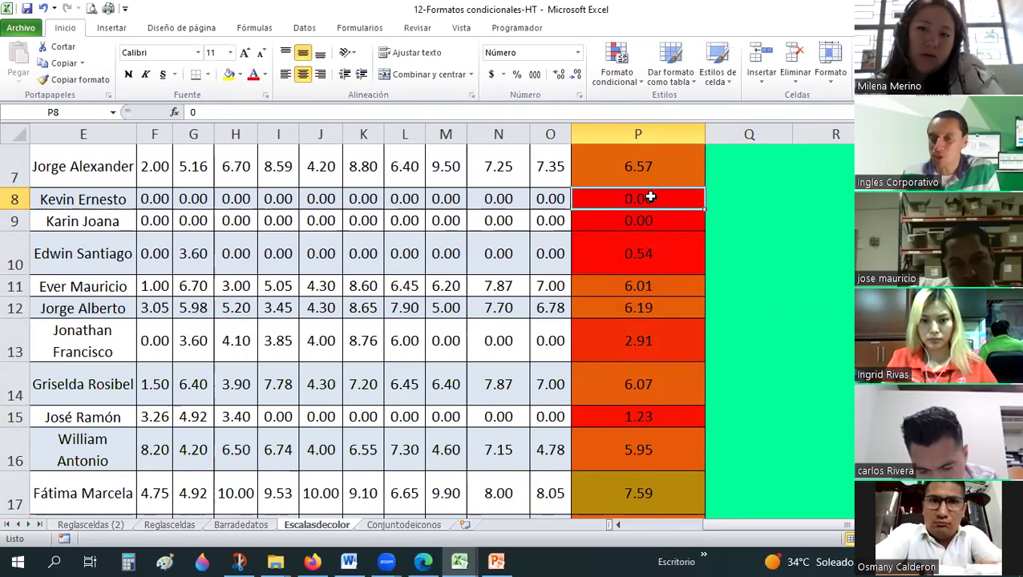
scroll(651, 195, "up", 1)
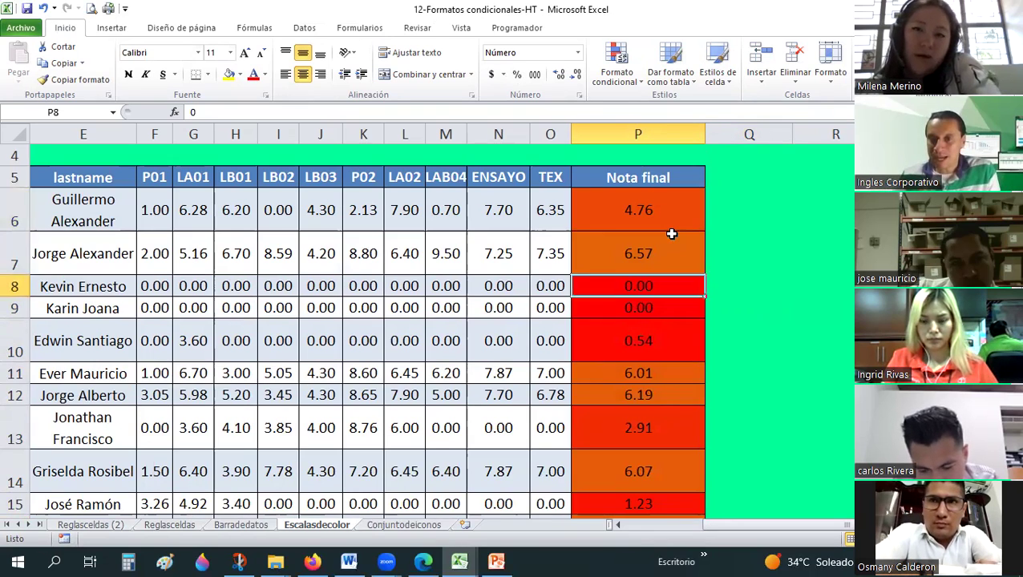
left_click(662, 224)
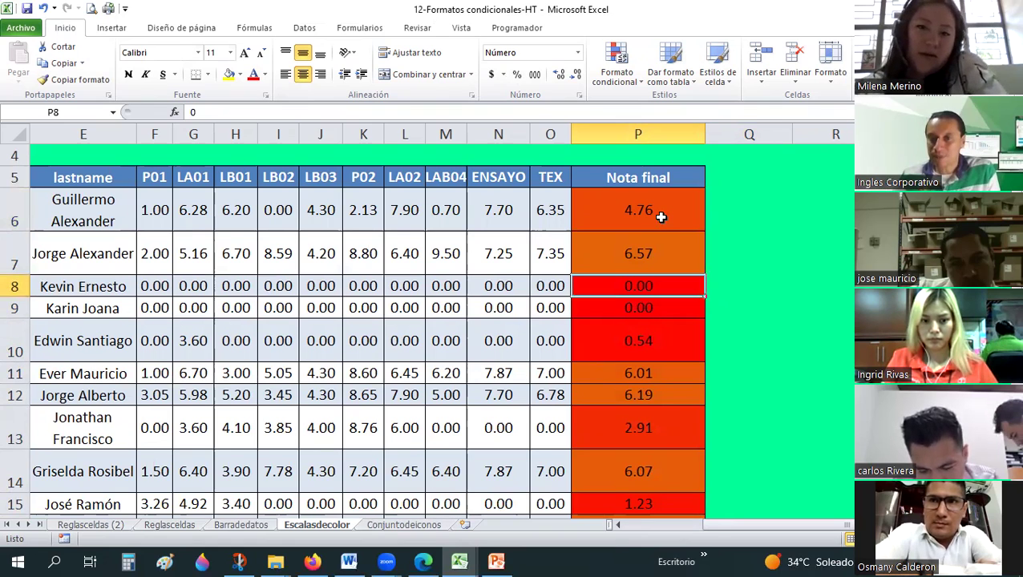
scroll(660, 218, "down", 1)
scroll(623, 301, "down", 1)
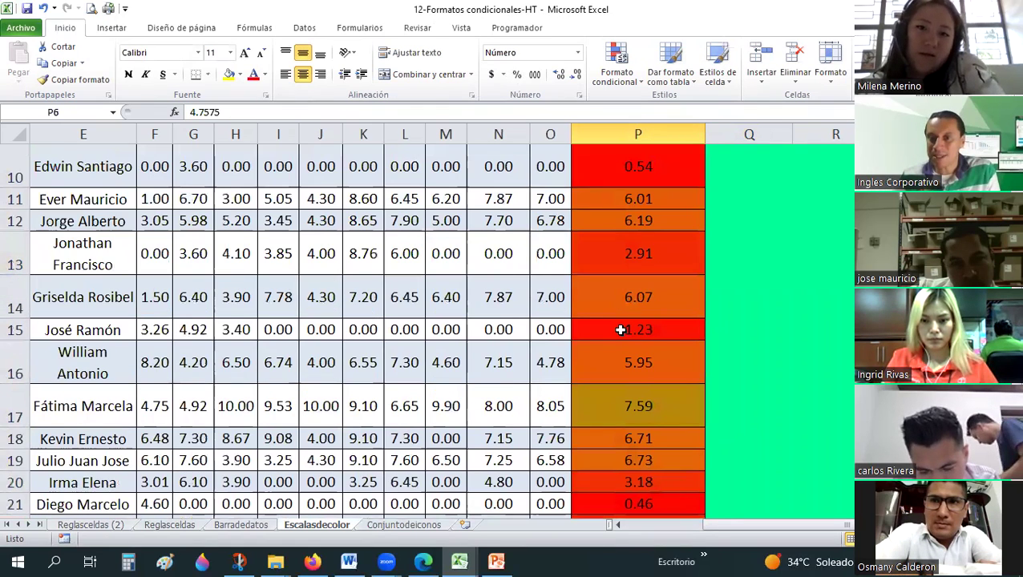
scroll(622, 328, "down", 1)
left_click(622, 321)
scroll(626, 320, "down", 5)
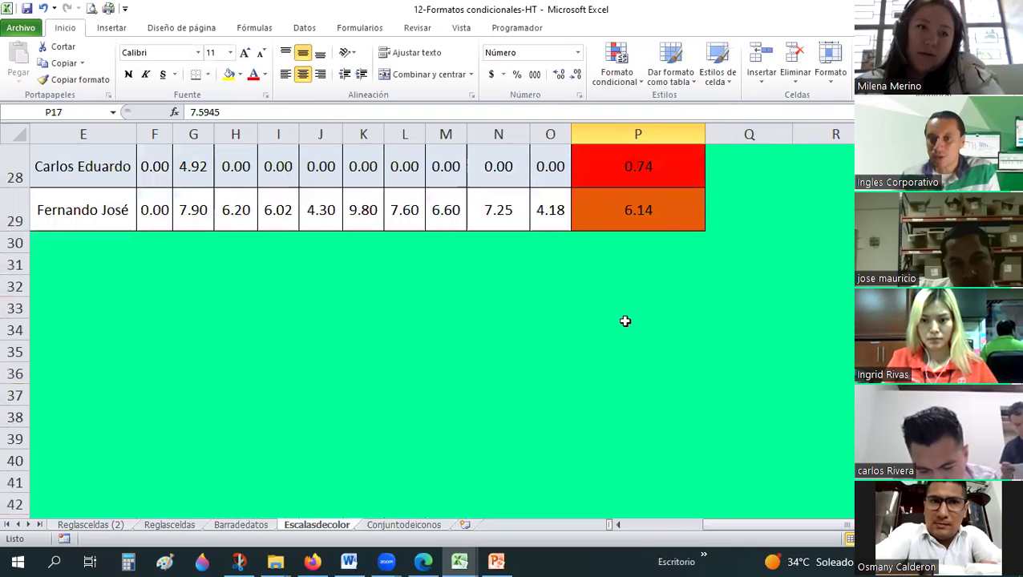
scroll(625, 320, "up", 6)
scroll(629, 310, "up", 3)
mouse_move(639, 278)
left_mouse_down()
mouse_move(641, 527)
mouse_move(622, 472)
left_mouse_up()
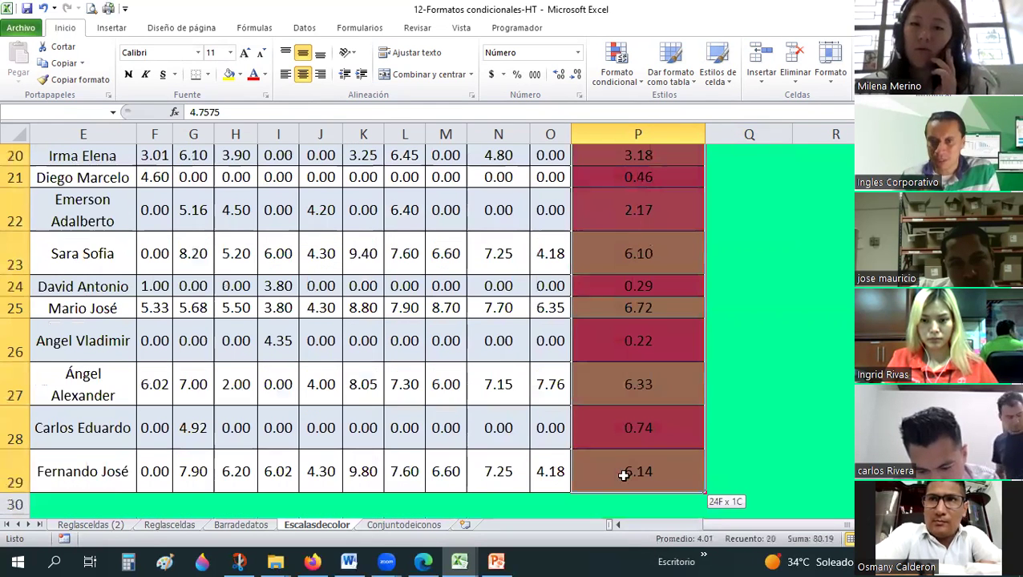
left_click(616, 70)
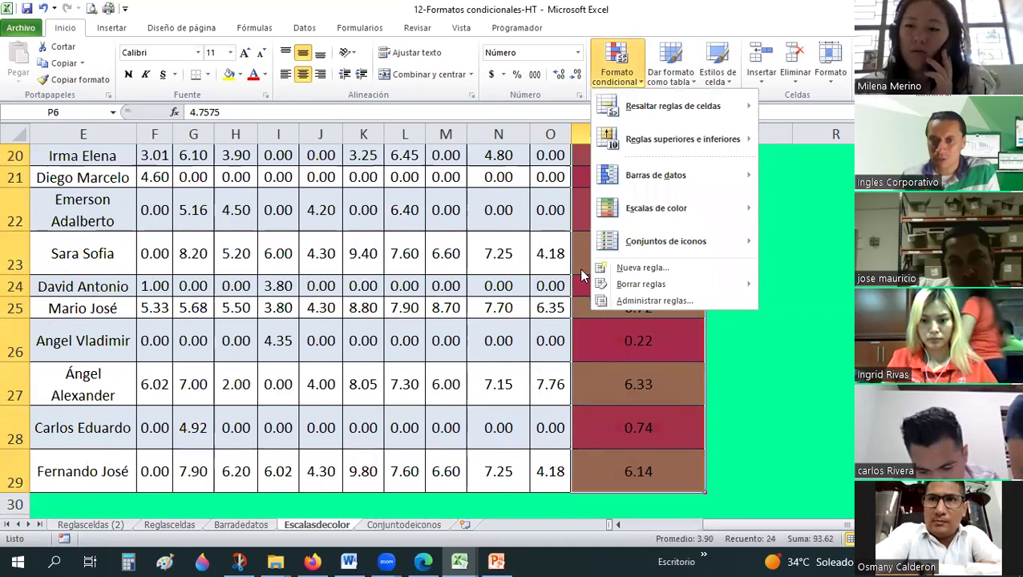
left_click(633, 300)
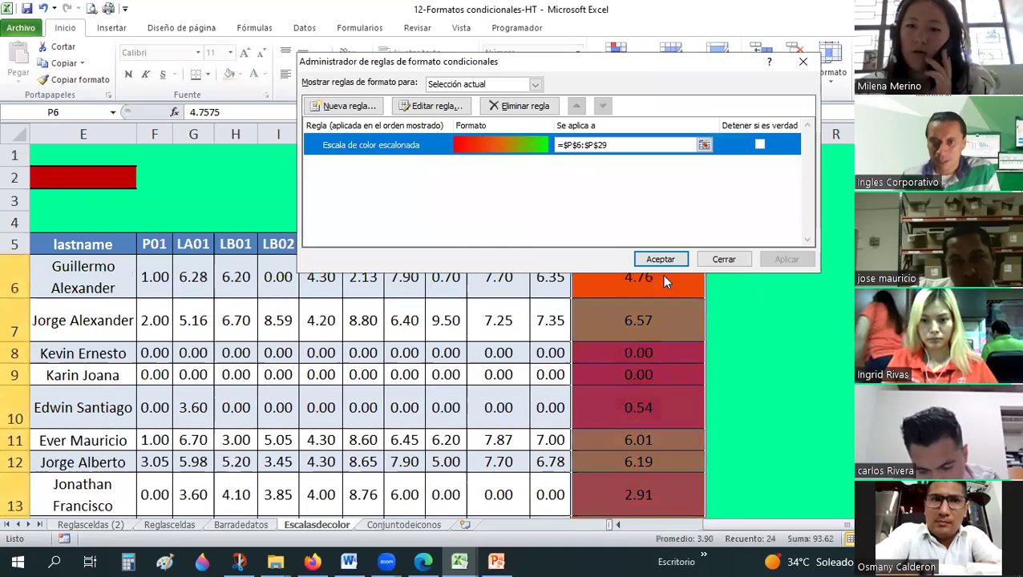
double_click(510, 140)
left_click(728, 254)
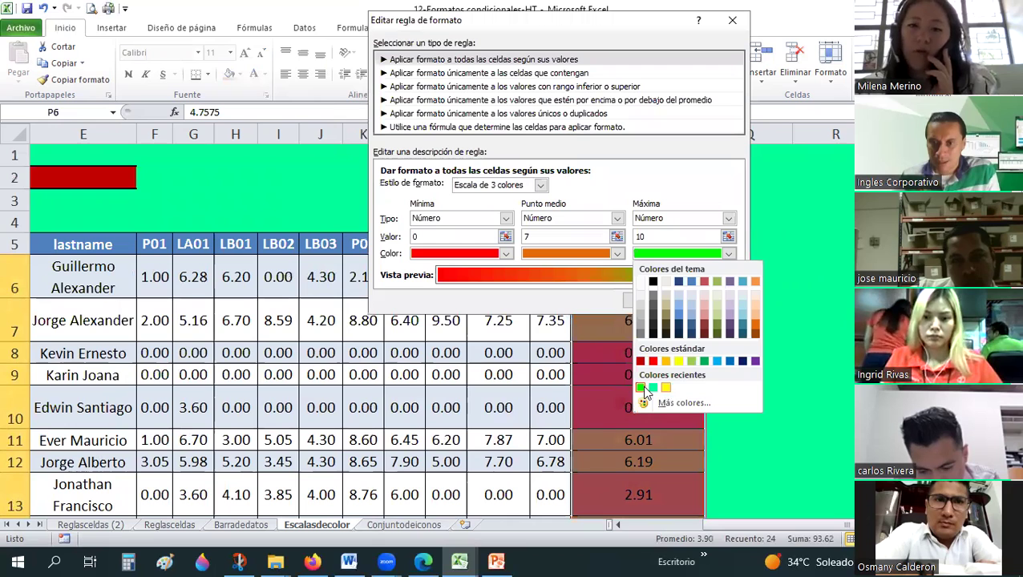
left_click(649, 301)
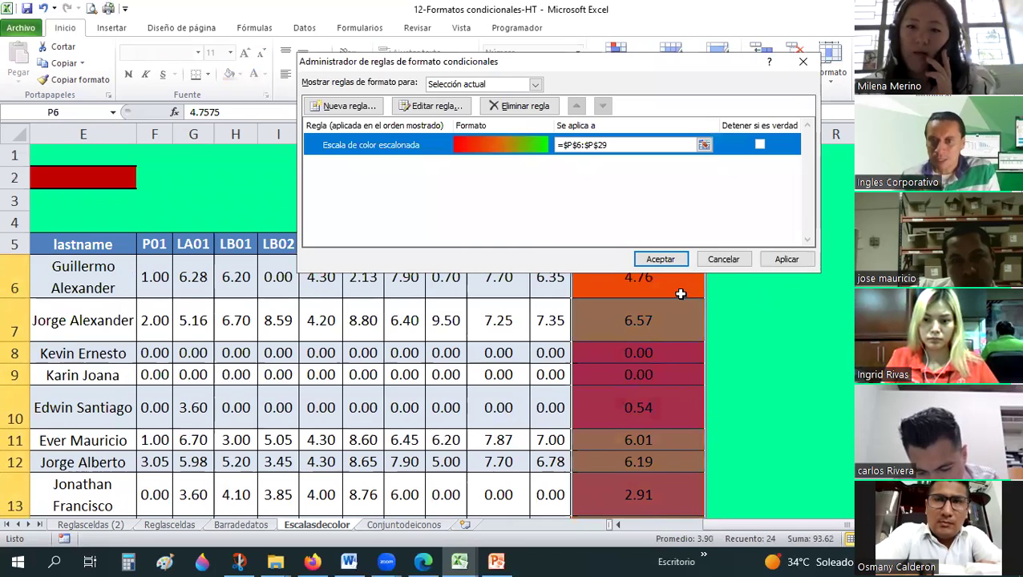
left_click(664, 259)
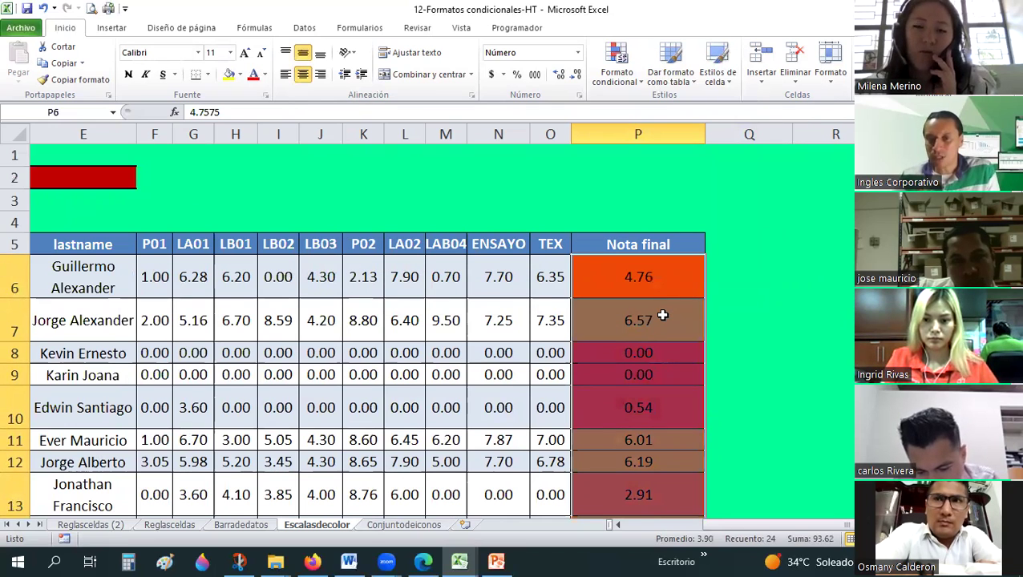
scroll(662, 316, "down", 1)
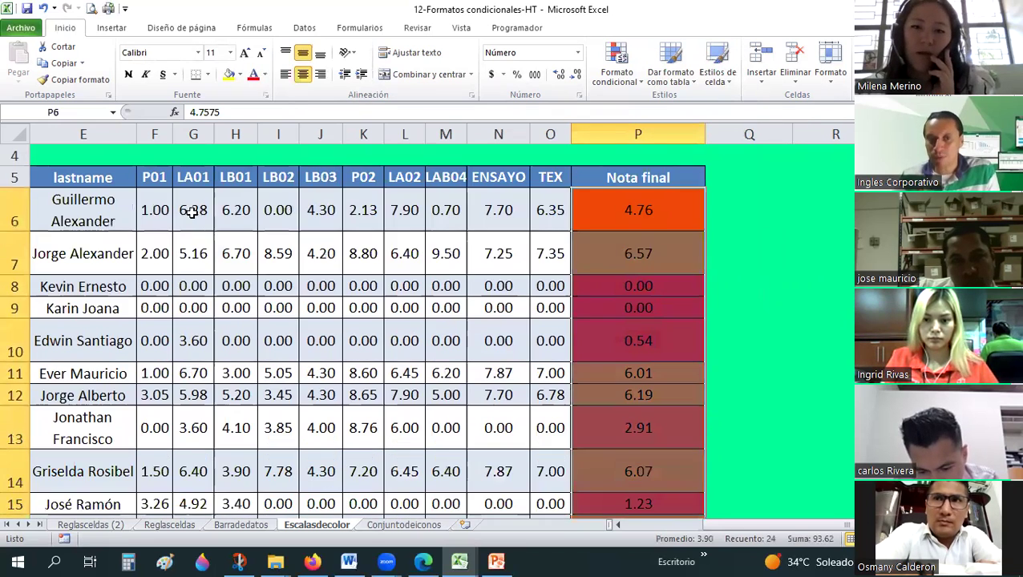
Step: Enter 10 in every row-6 grade cell from F6 through O6
left_click(149, 209)
type("10")
key("Tab")
key("Tab")
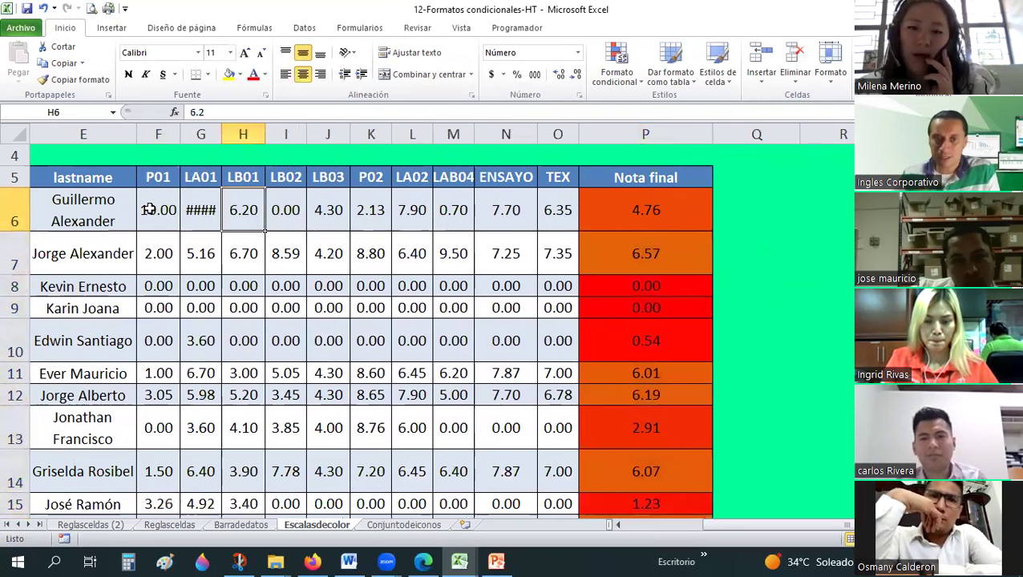
type("1")
key("ctrl+Return")
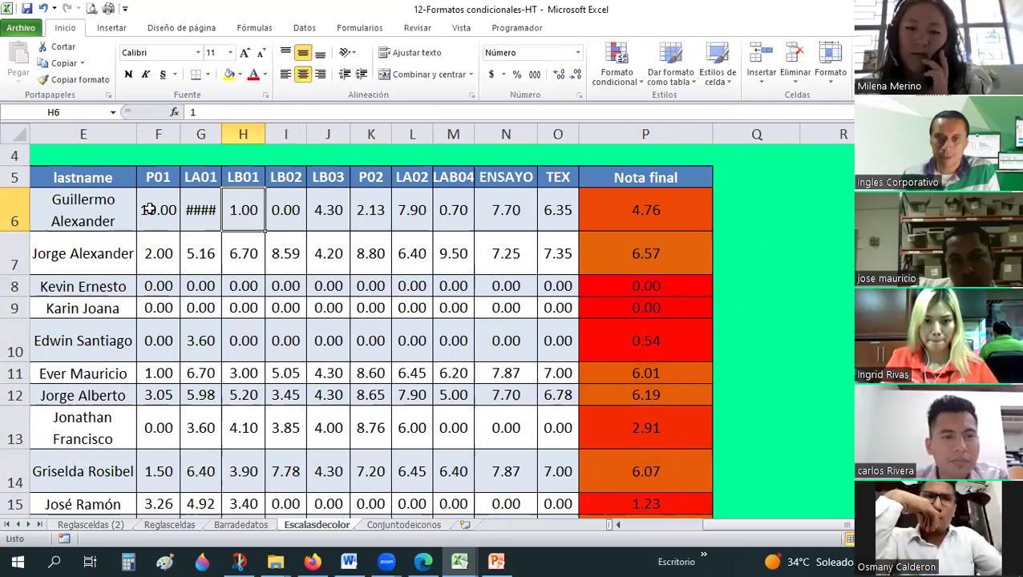
type("10")
key("Tab")
type("10")
key("Tab")
type("10\t10")
key("Tab")
type("10")
key("Tab")
type("10")
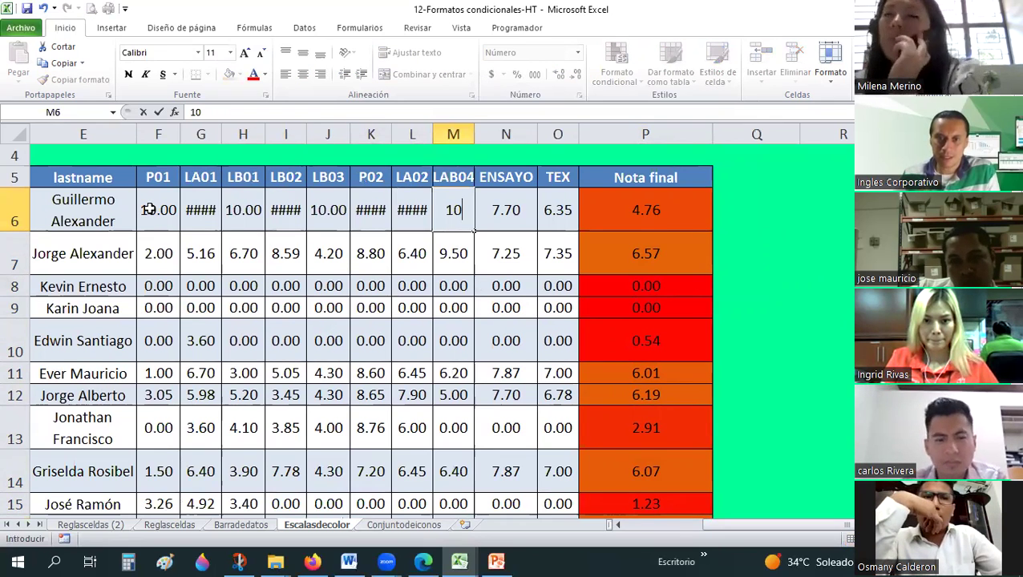
key("Tab")
type("10")
key("Tab")
type("10")
key("Tab")
type("10")
key("Return")
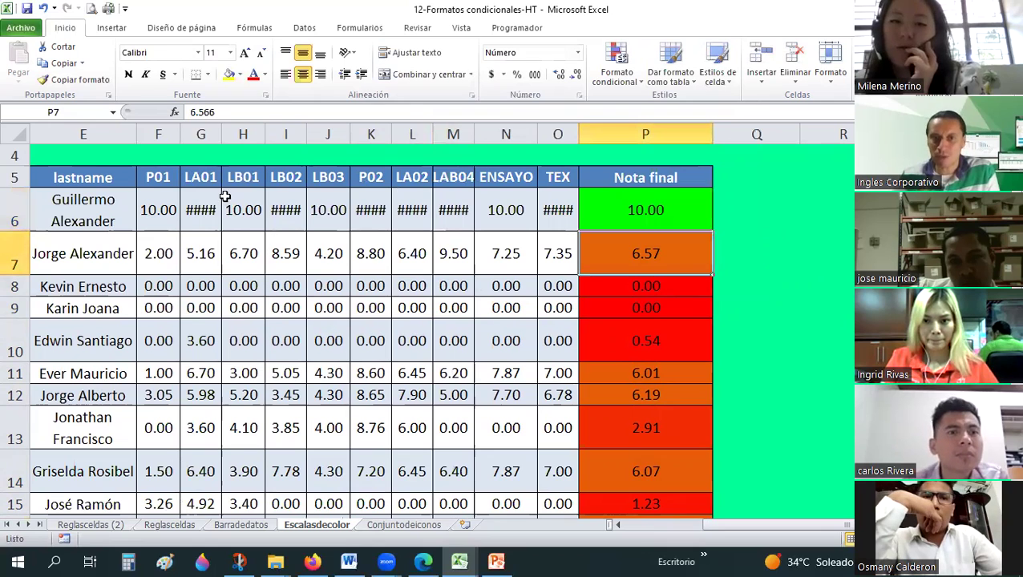
Step: Widen columns G, I, K, L and the rest so 10.00 replaces ####, then check P7 and P9
left_click_drag(227, 134, 229, 134)
left_click_drag(307, 134, 310, 134)
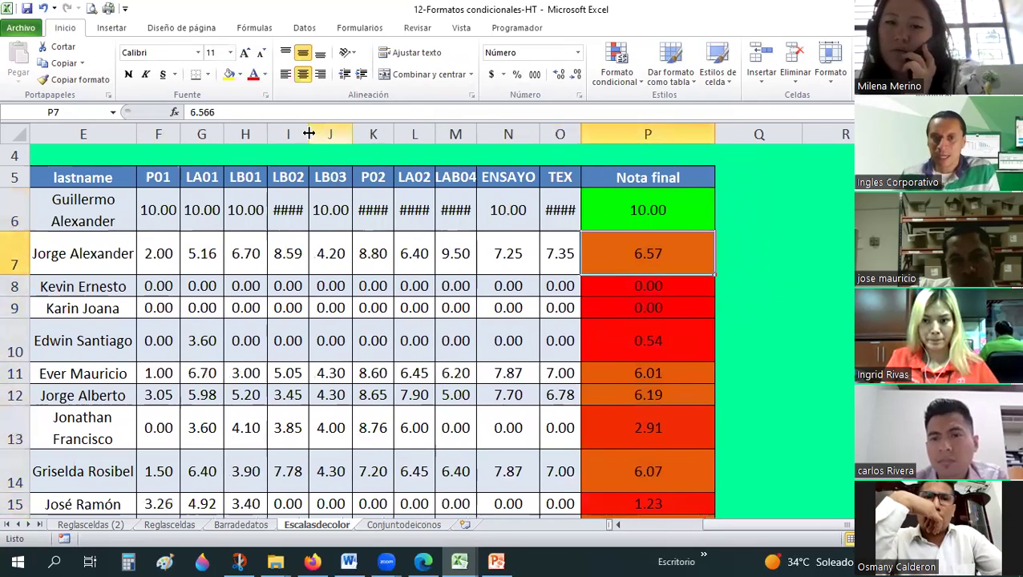
left_click(288, 134)
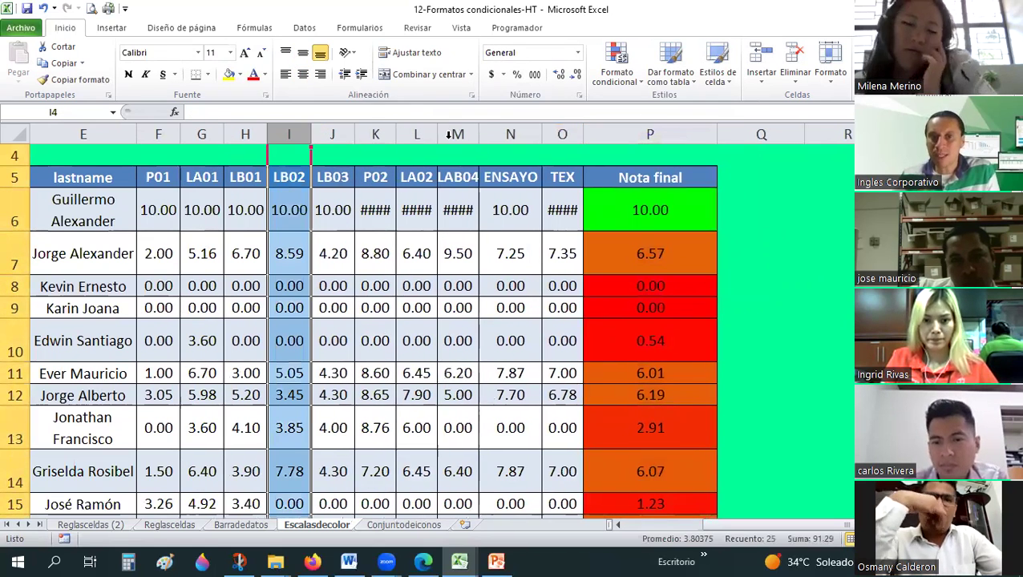
double_click(398, 134)
double_click(441, 133)
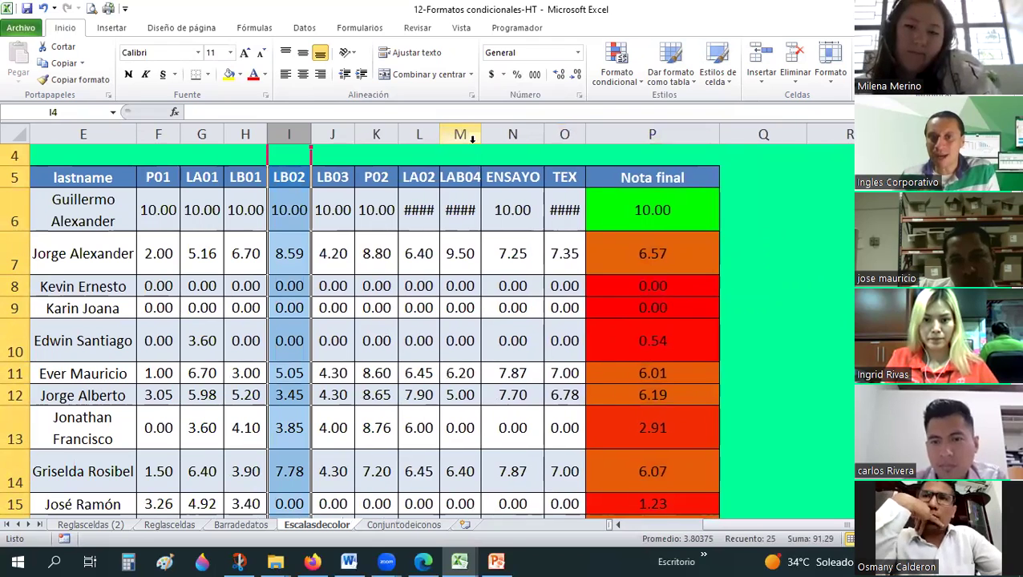
double_click(595, 133)
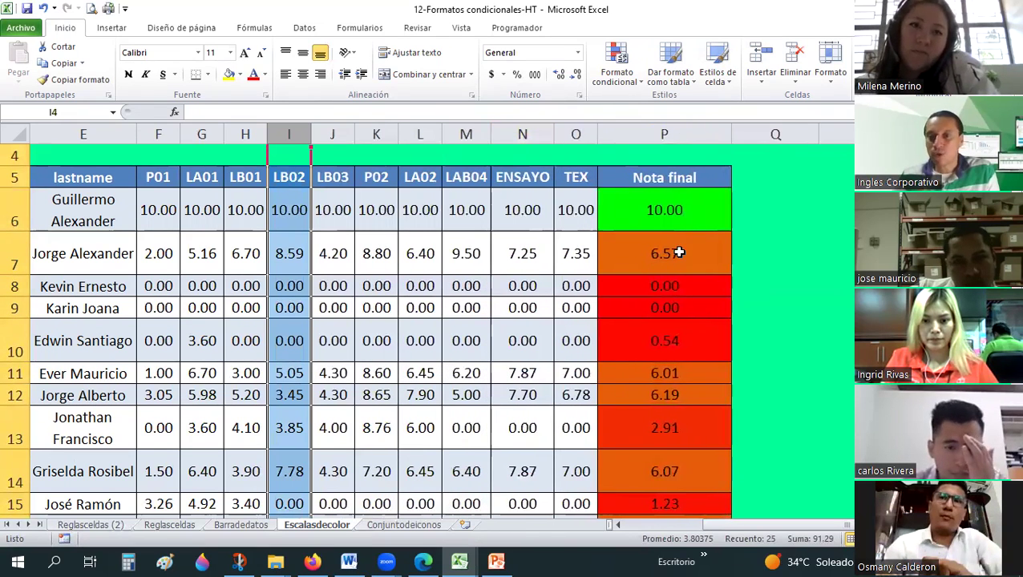
left_click(674, 252)
key("Down")
key("Down")
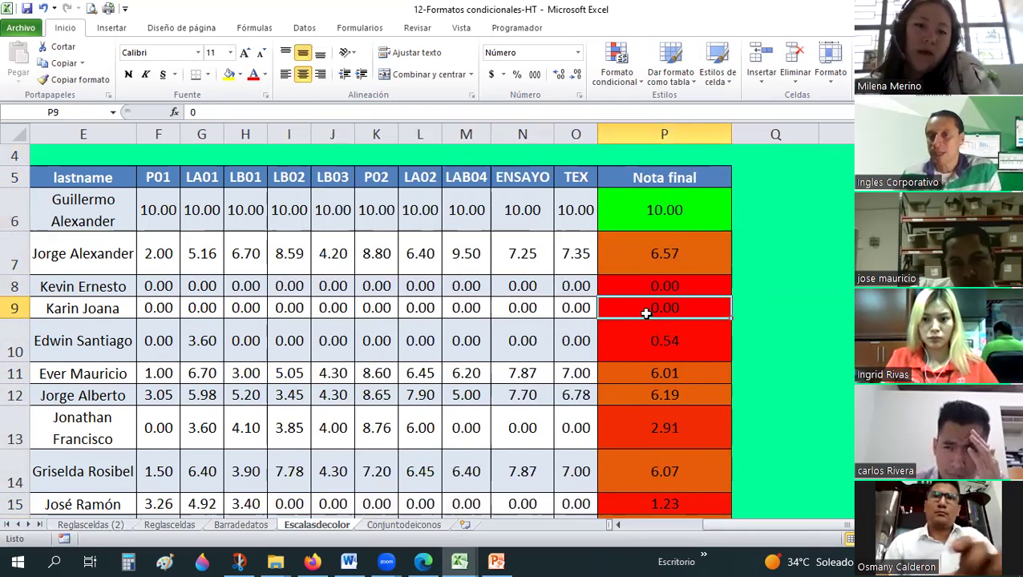
Step: Select the Nota final grades and open their colour-scale rule for editing
scroll(623, 289, "up", 1)
left_click_drag(616, 262, 642, 533)
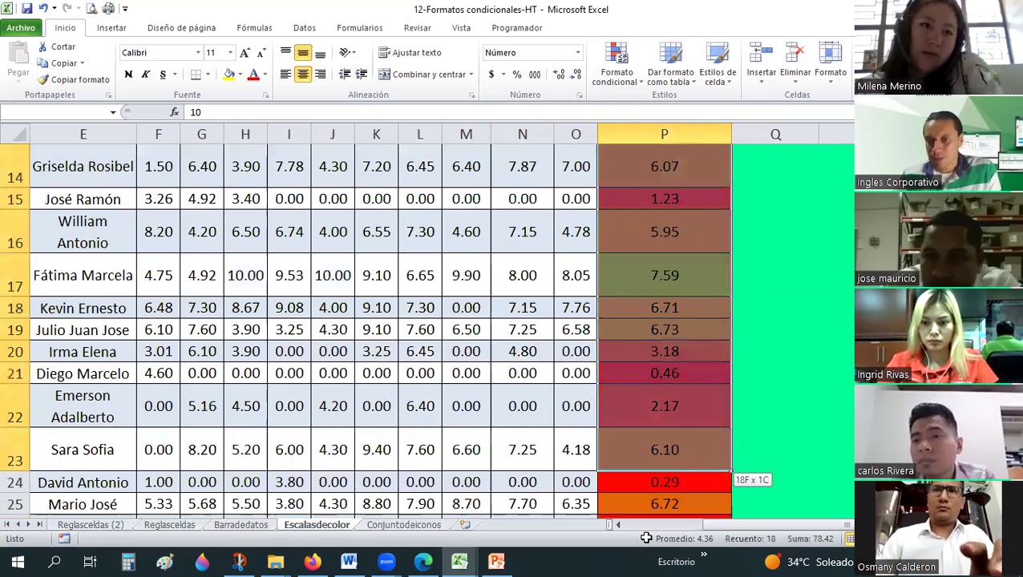
left_click_drag(643, 533, 633, 409)
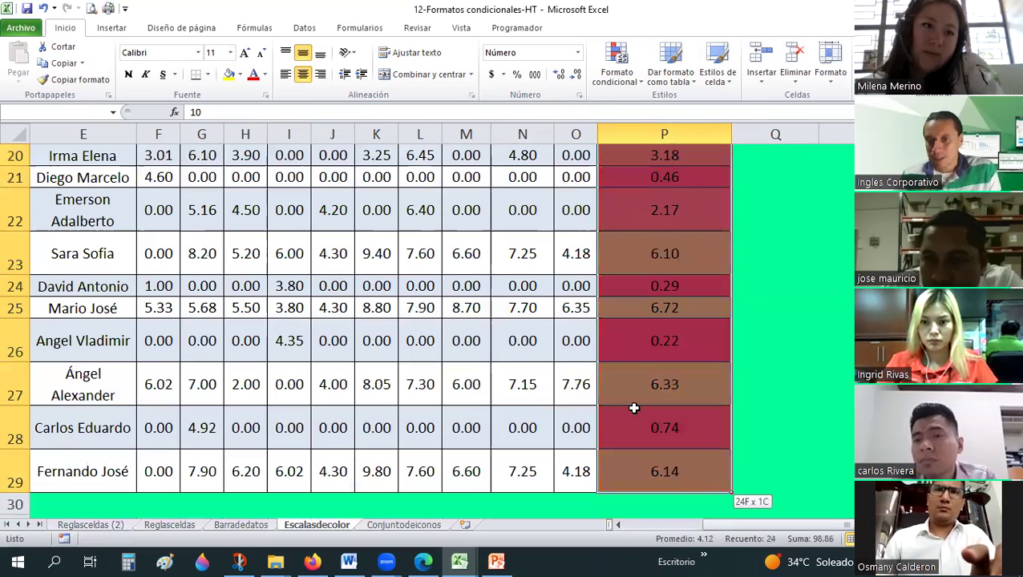
left_click(617, 76)
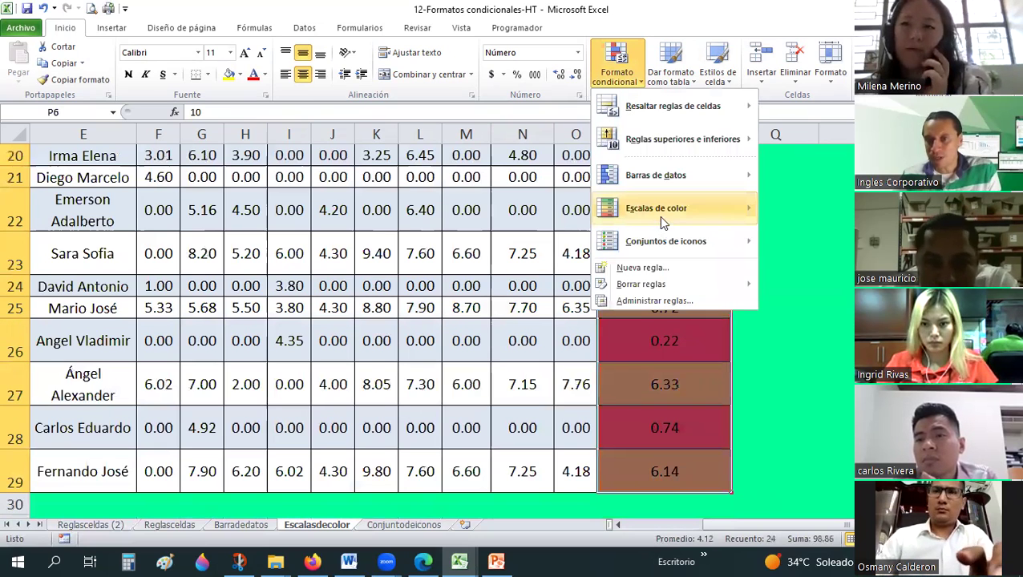
mouse_move(666, 220)
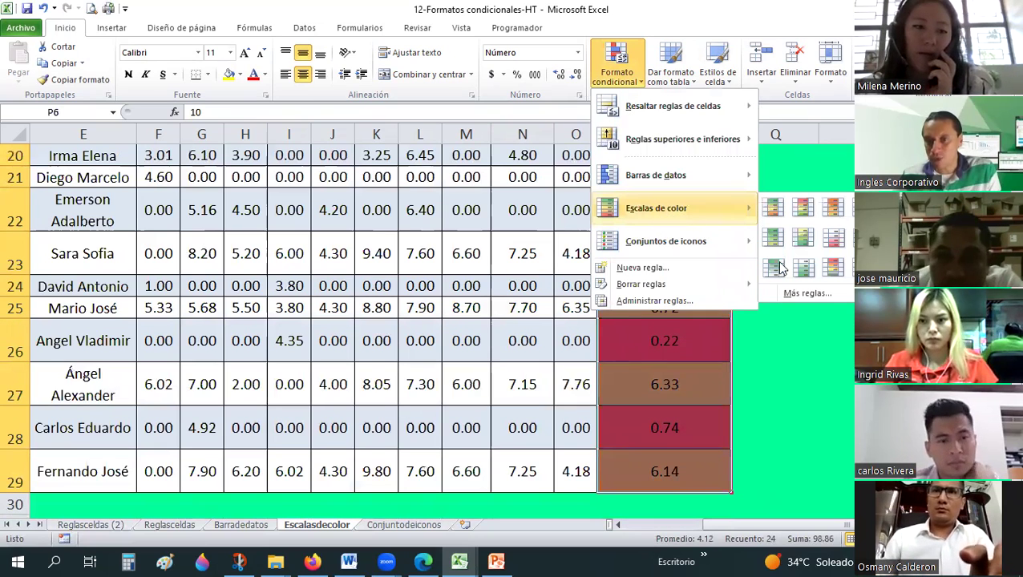
left_click(634, 304)
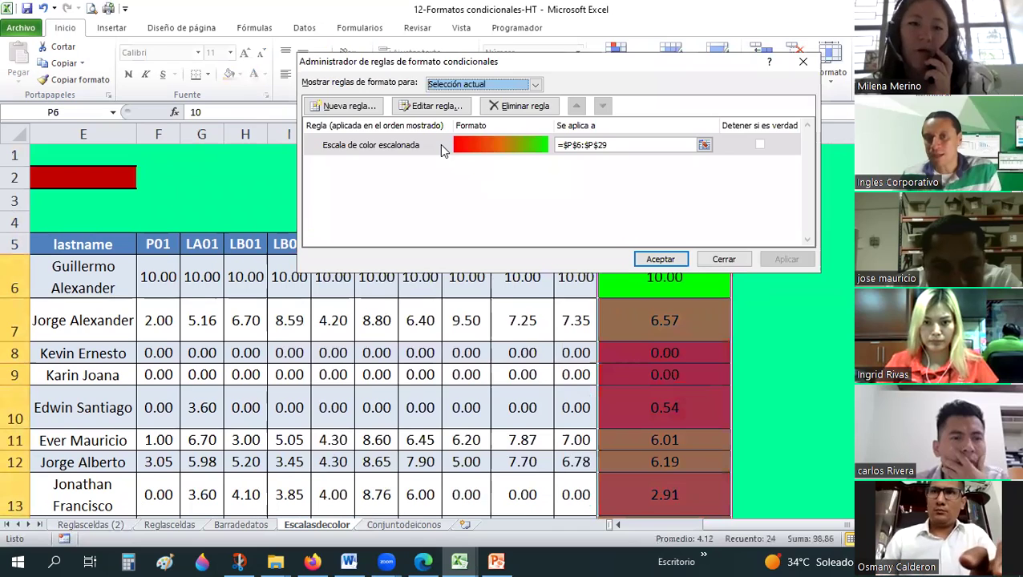
double_click(439, 144)
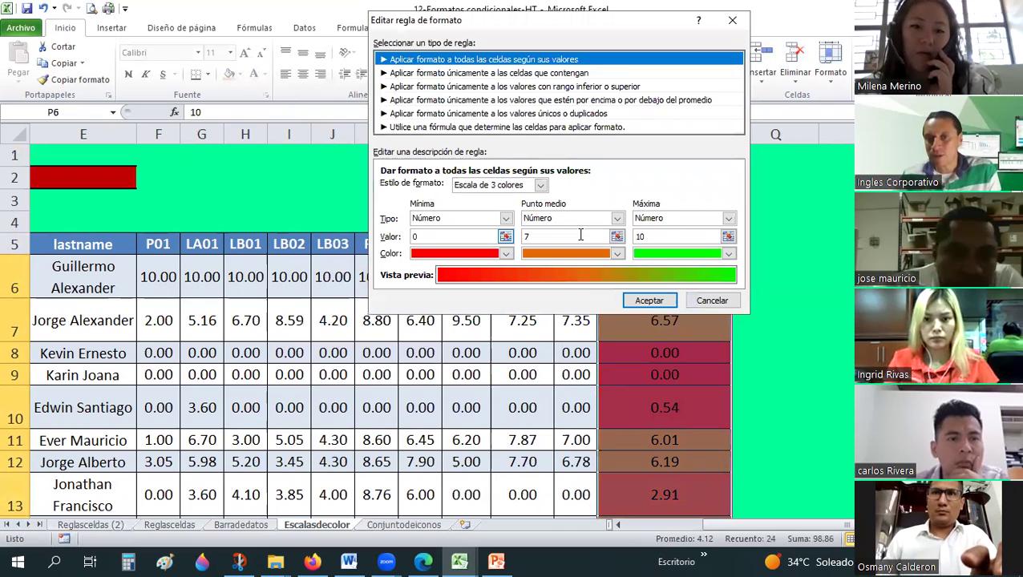
Step: Keep the maximum at 10, darken the midpoint colour to brownish orange, and confirm the rule
left_click(653, 236)
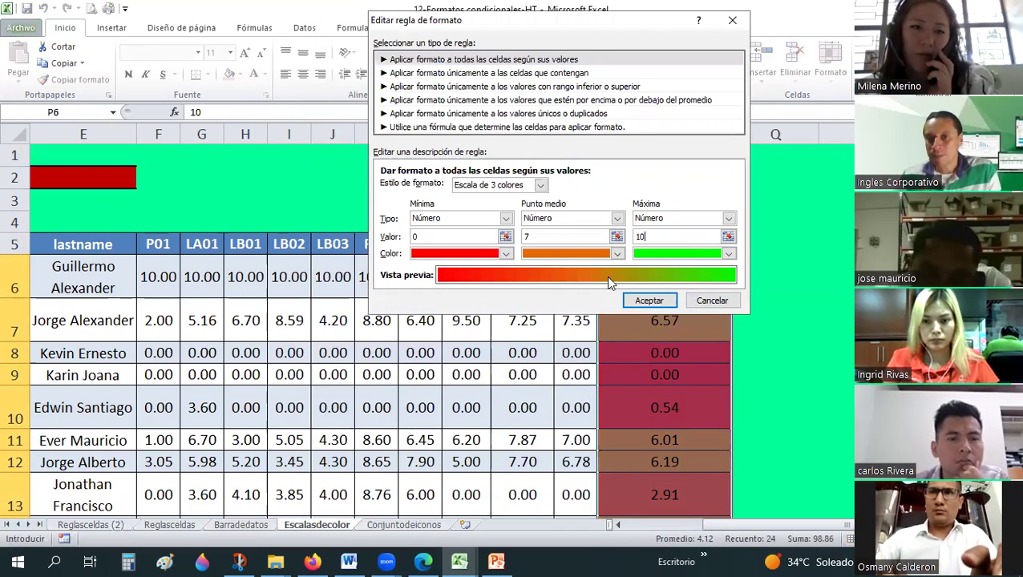
left_click(616, 253)
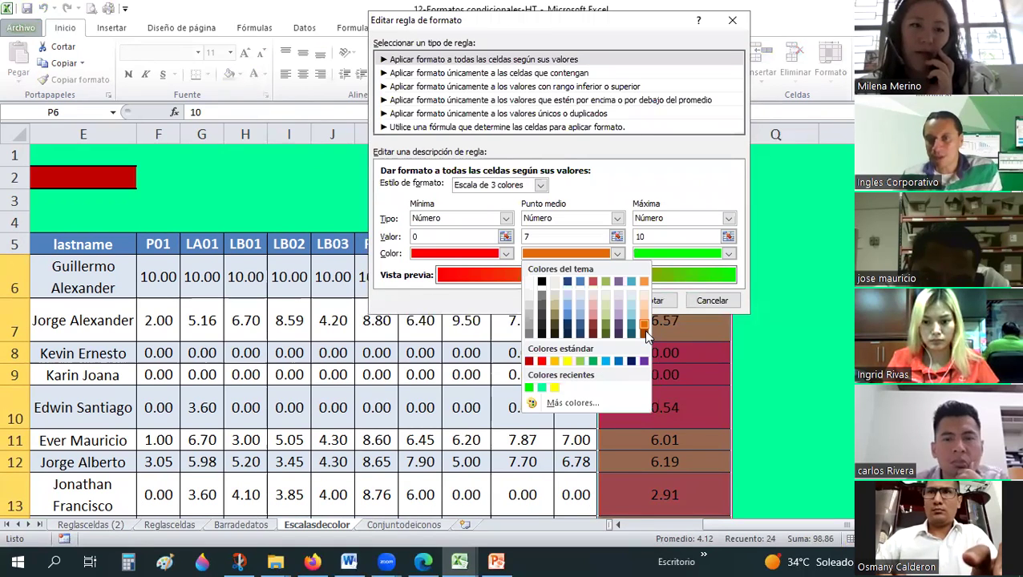
left_click(643, 329)
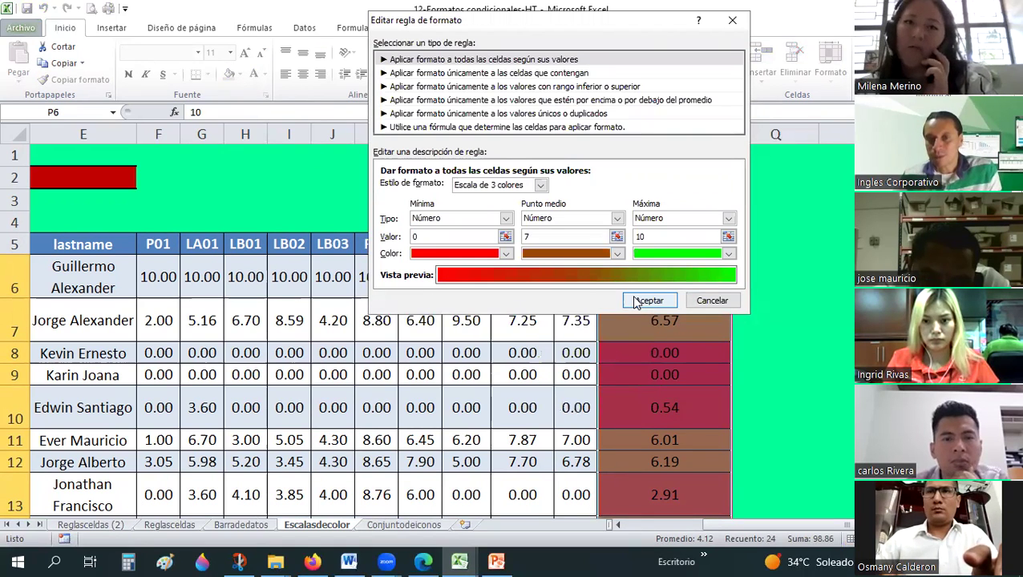
left_click(540, 186)
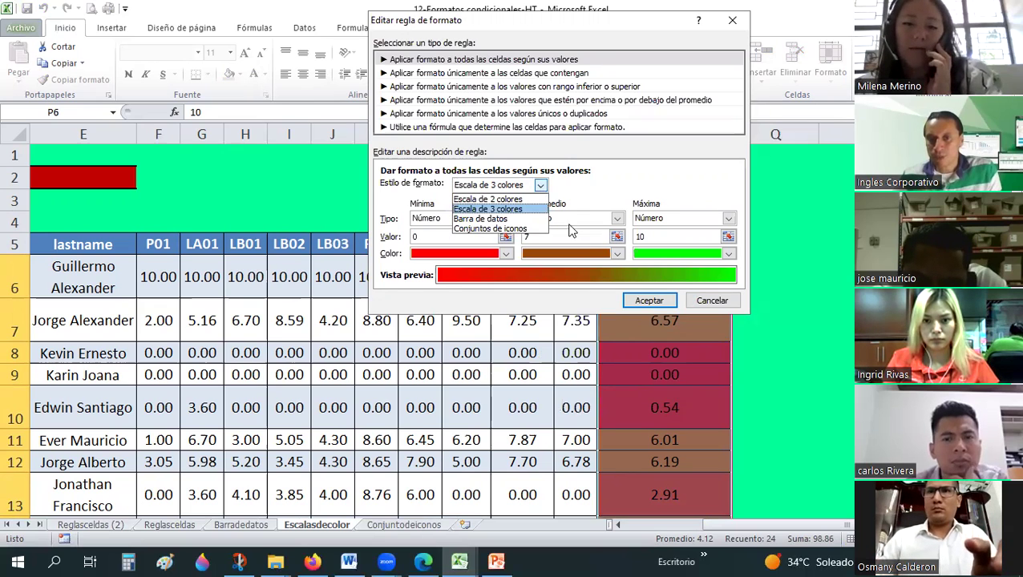
left_click(643, 311)
left_click(644, 311)
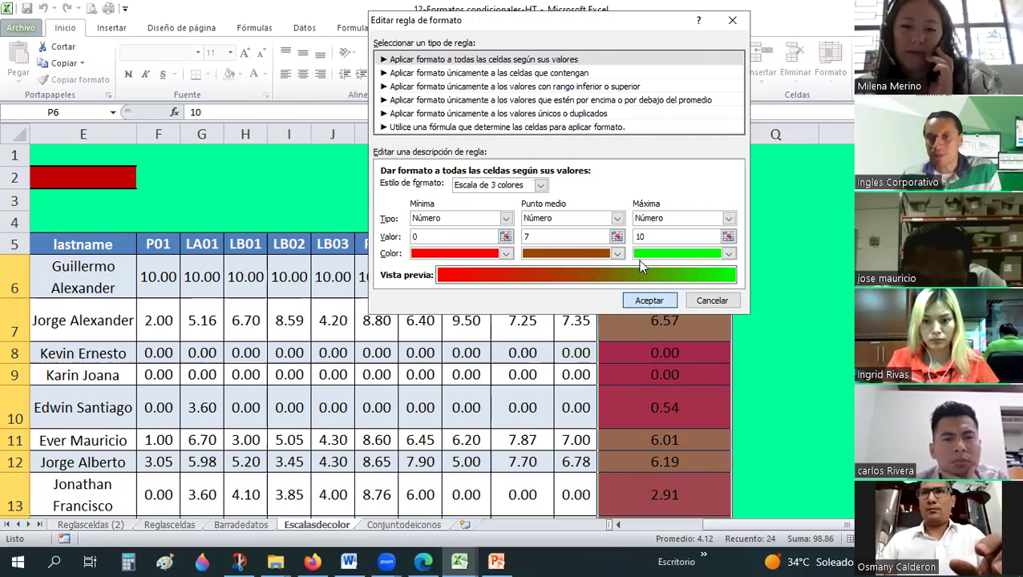
key("Return")
left_click(660, 258)
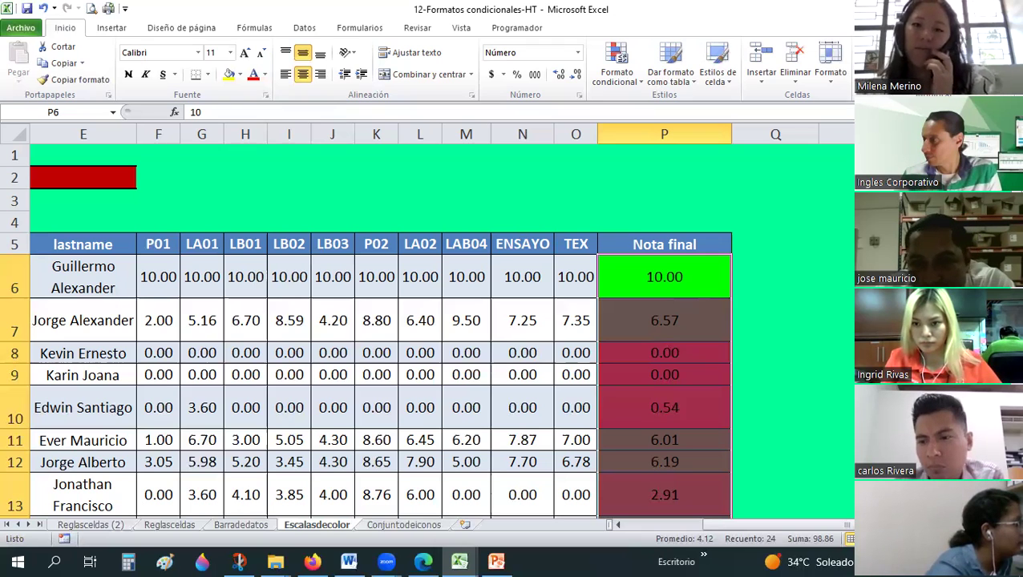
key("alt+Tab")
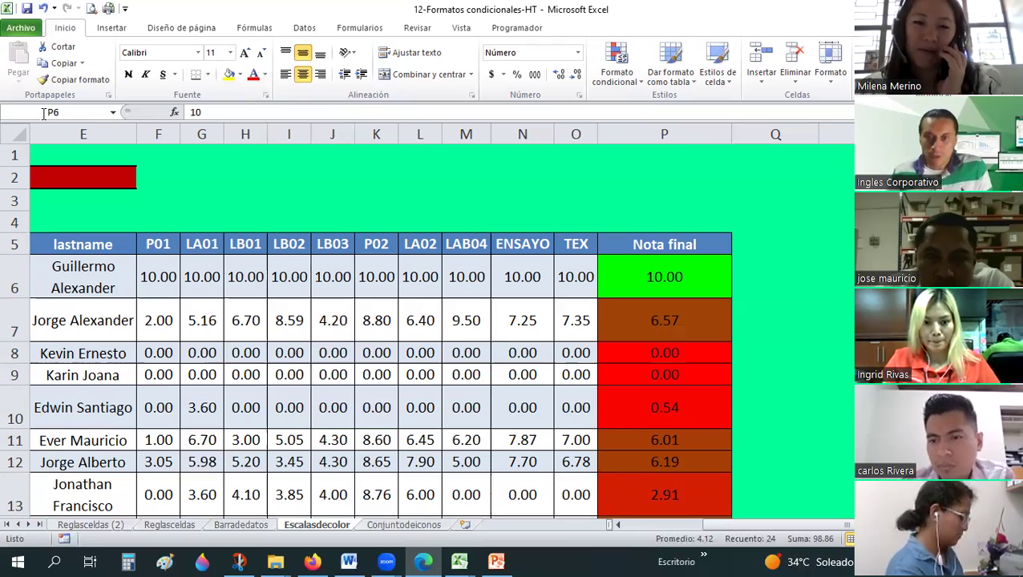
Step: Preview the icon-set options, then move to the Conjuntodeiconos sheet with Ctrl+Page Down
left_click(391, 237)
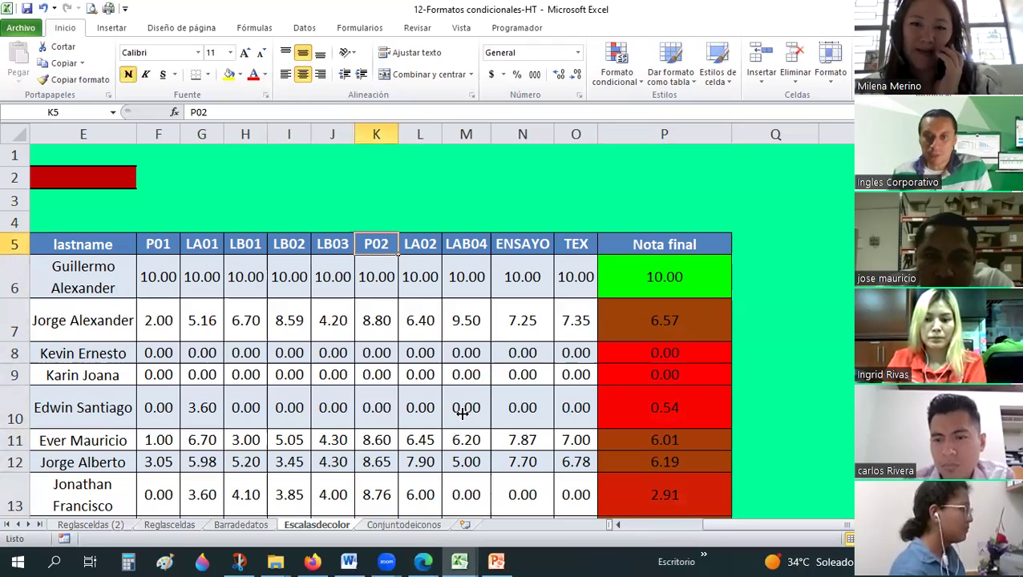
scroll(598, 125, "down", 1)
left_click(617, 68)
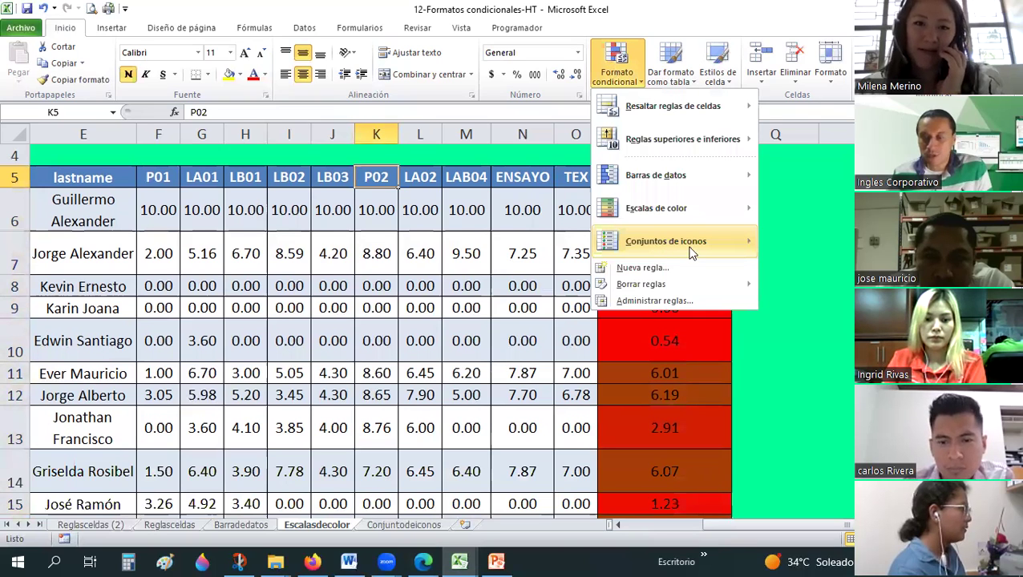
mouse_move(691, 254)
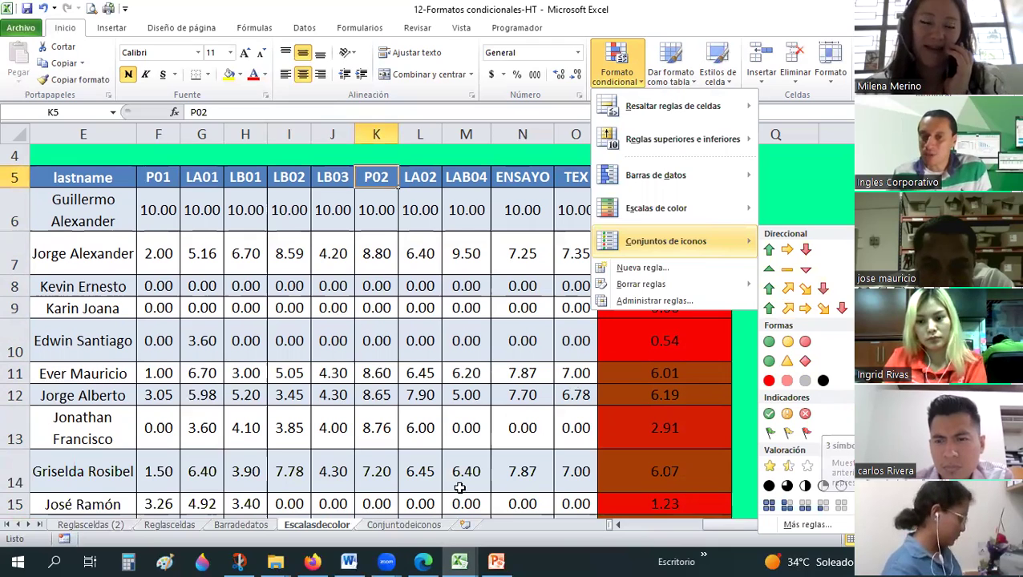
left_click(416, 526)
key("ctrl+Page_Down")
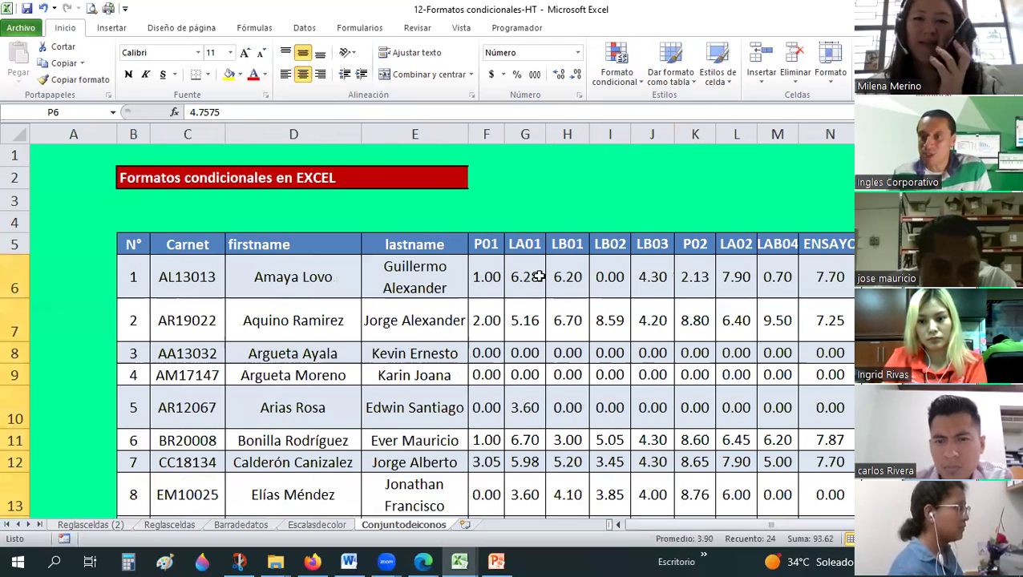
Step: Apply the three-flag icon set from Indicadores to the Nota final grades
scroll(821, 324, "down", 2)
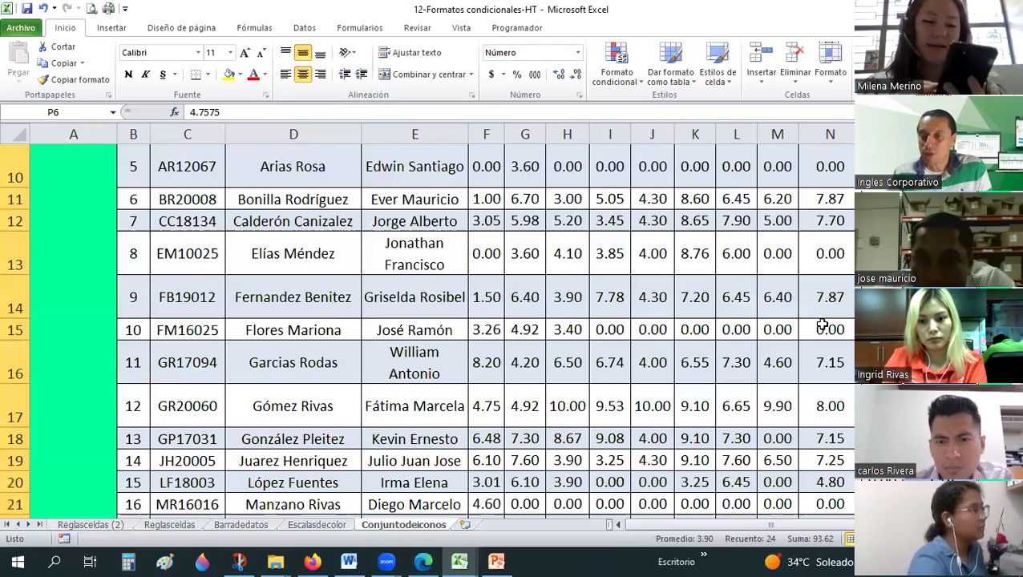
scroll(822, 324, "down", 7)
scroll(822, 323, "up", 6)
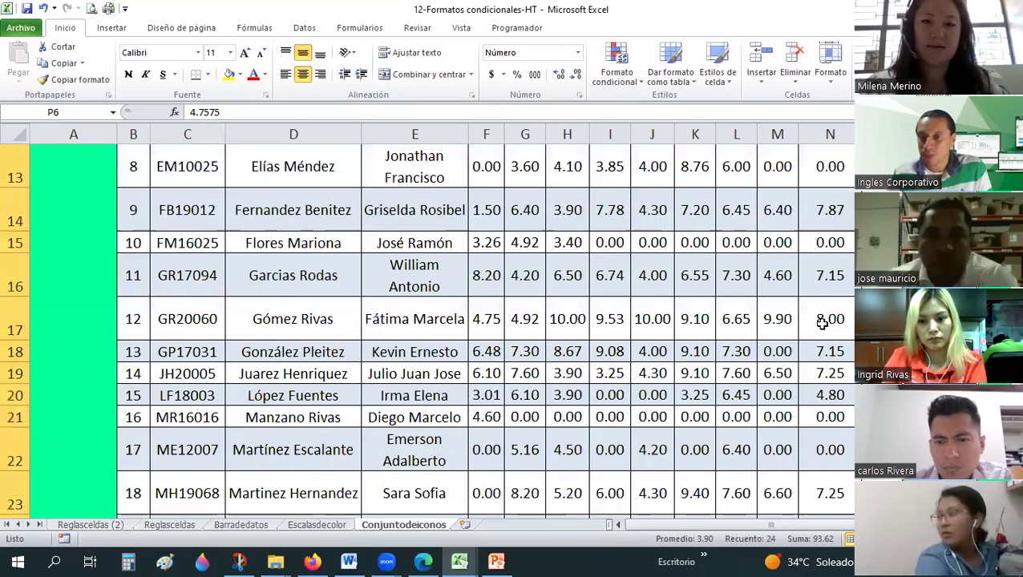
scroll(822, 323, "up", 4)
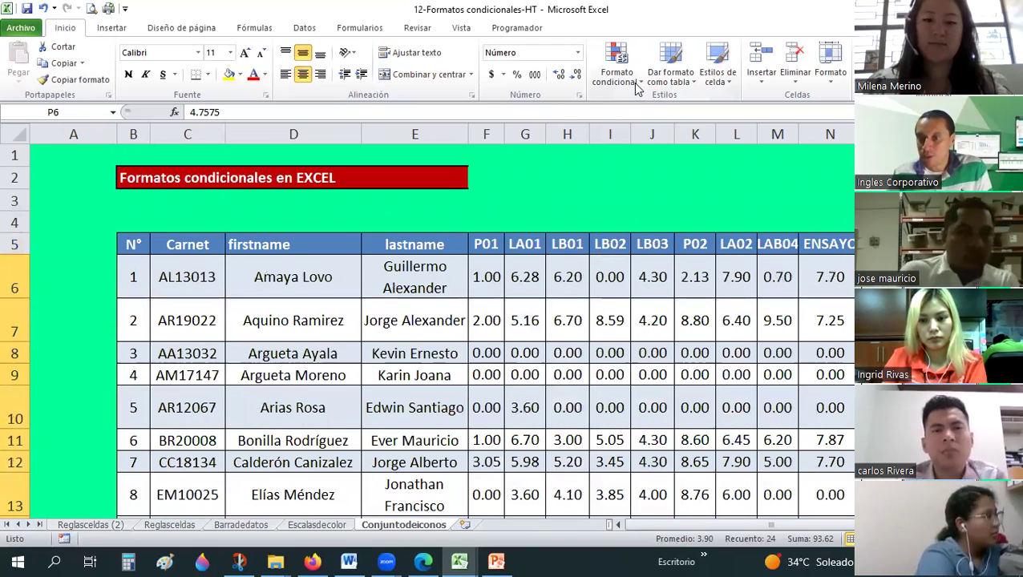
left_click(638, 88)
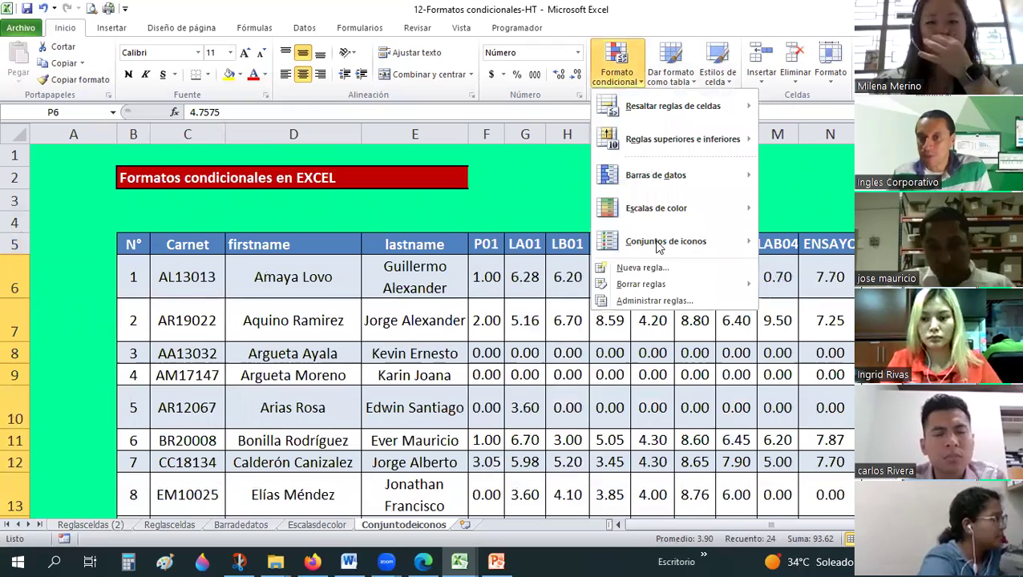
mouse_move(659, 244)
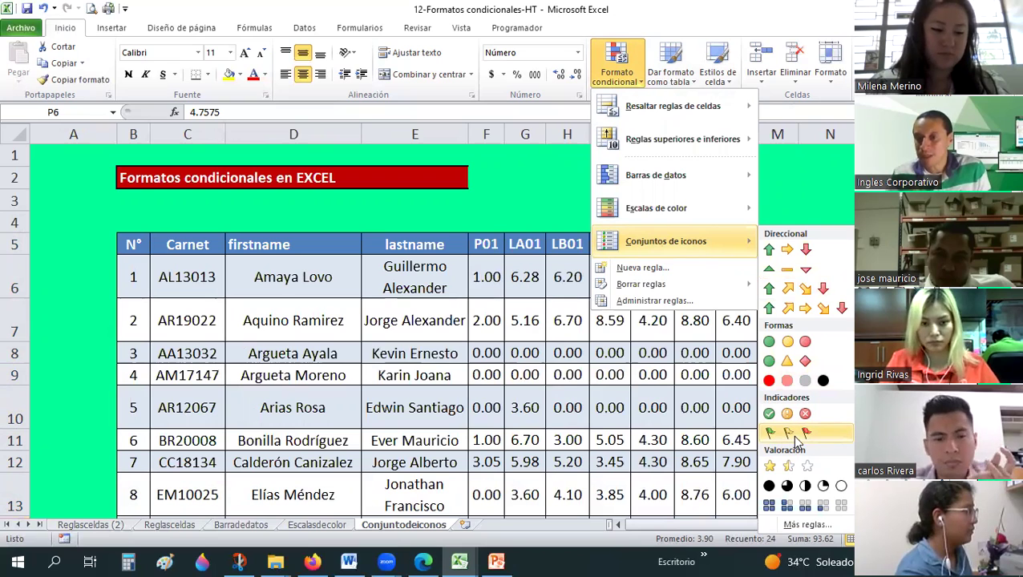
left_click(792, 435)
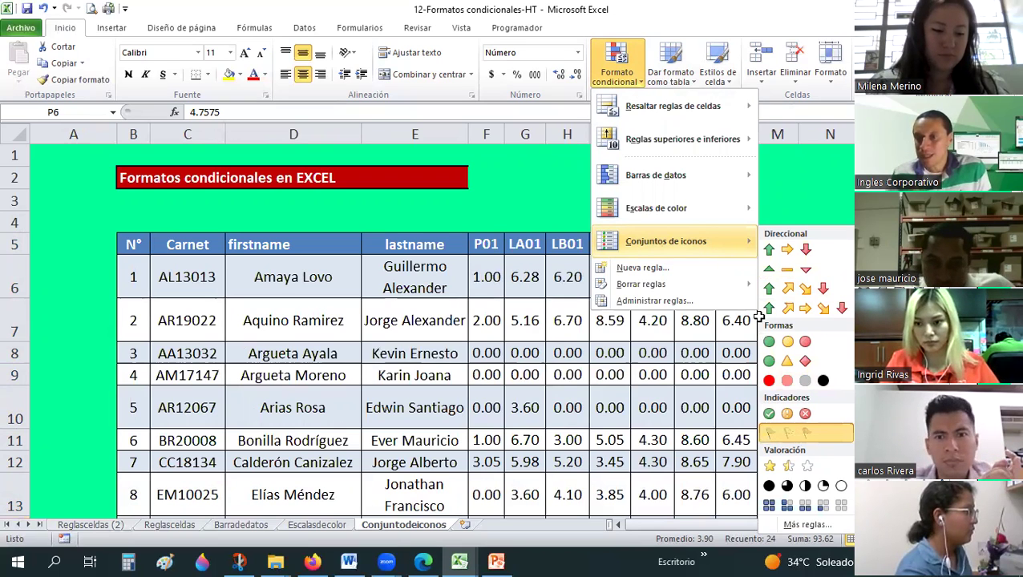
scroll(772, 505, "down", 2)
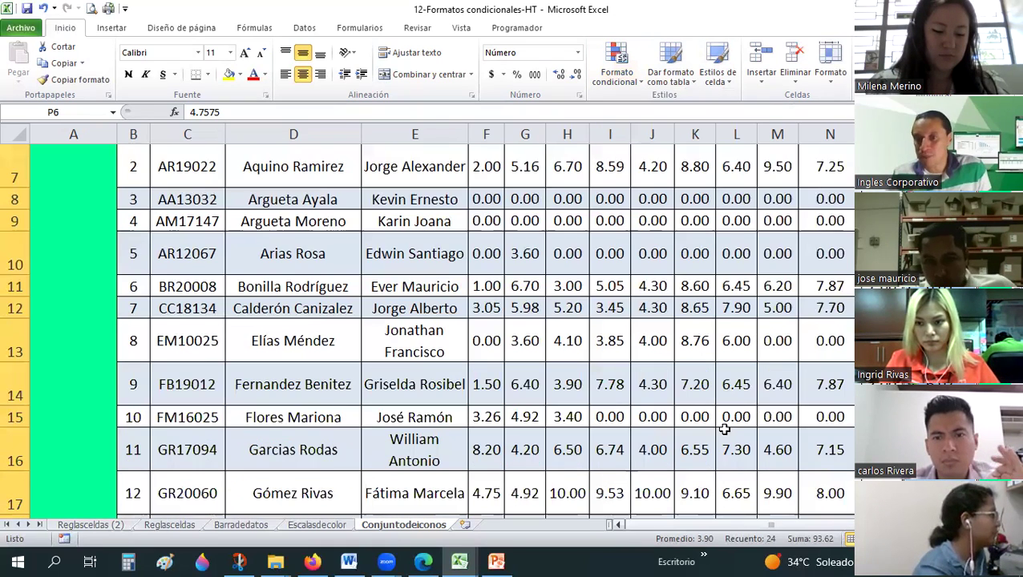
scroll(639, 347, "up", 1)
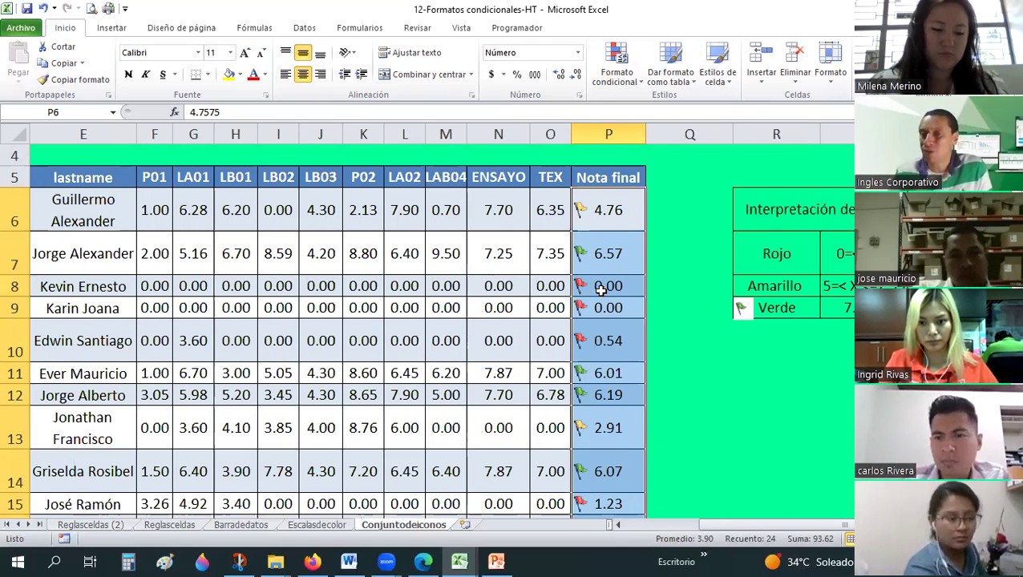
scroll(574, 174, "down", 4)
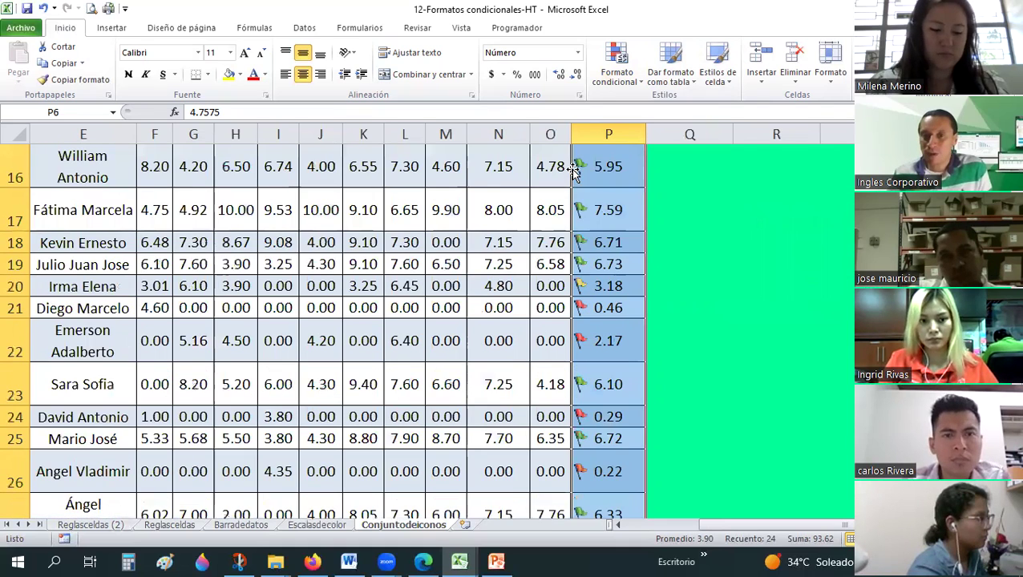
scroll(574, 173, "down", 3)
scroll(608, 120, "up", 8)
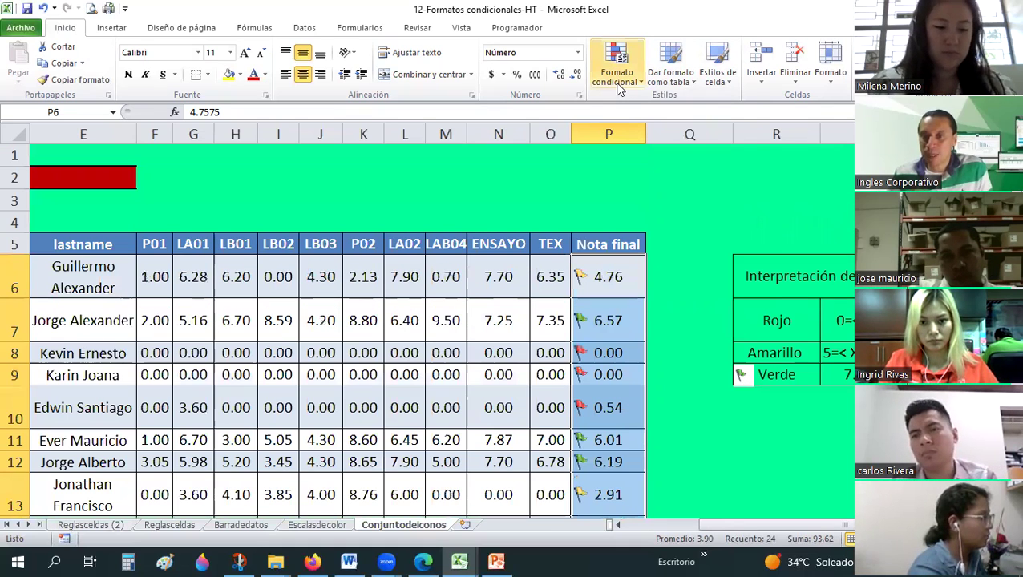
left_click(619, 80)
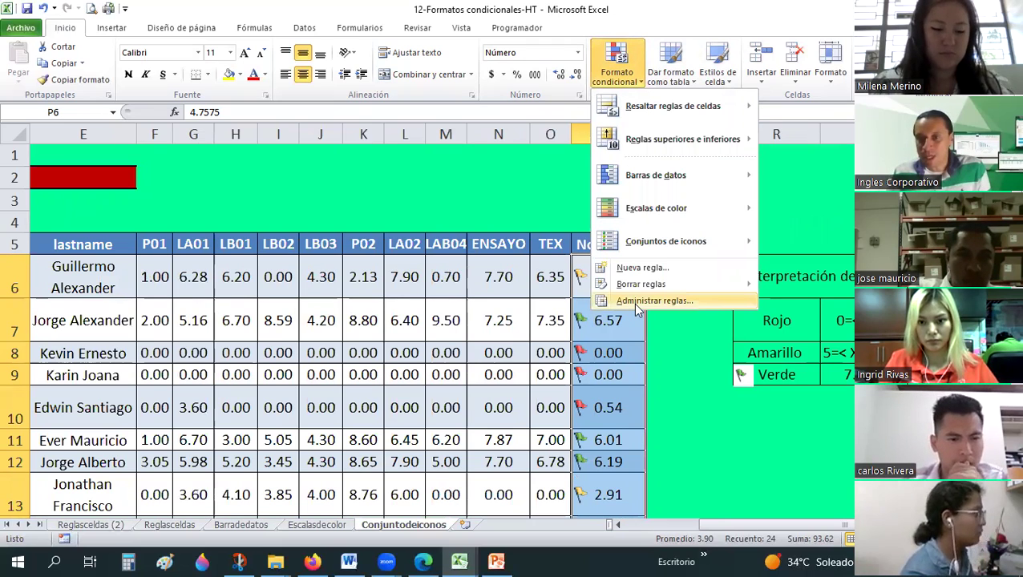
Step: Open the Conjunto de iconos flag rule from Administrar reglas for editing and move the dialog clear of Nota final
key("Return")
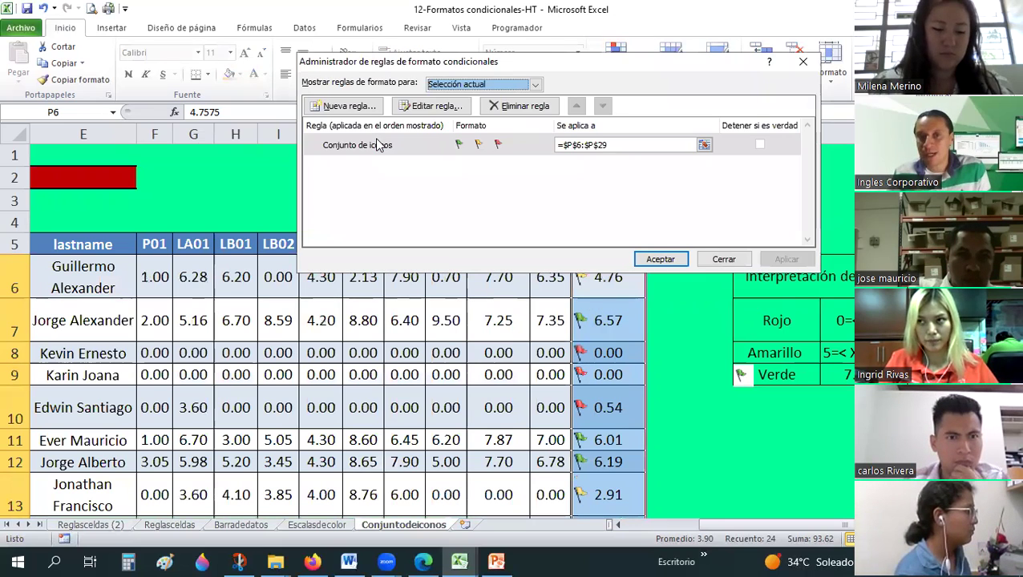
left_click(378, 145)
double_click(379, 146)
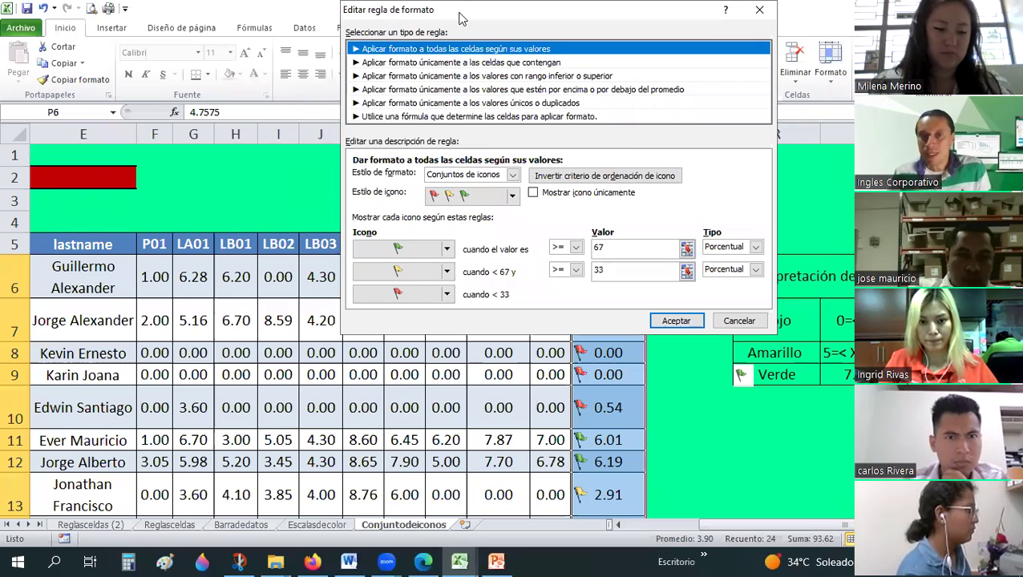
left_click_drag(457, 12, 277, 44)
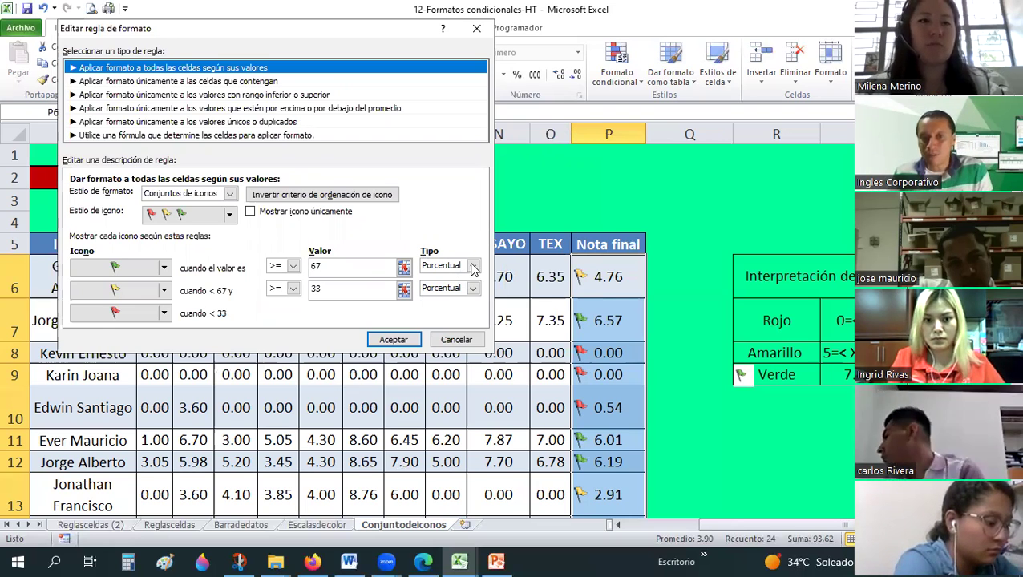
Step: Change the green and yellow flag threshold types from percent to Número
left_click(459, 267)
key("Up")
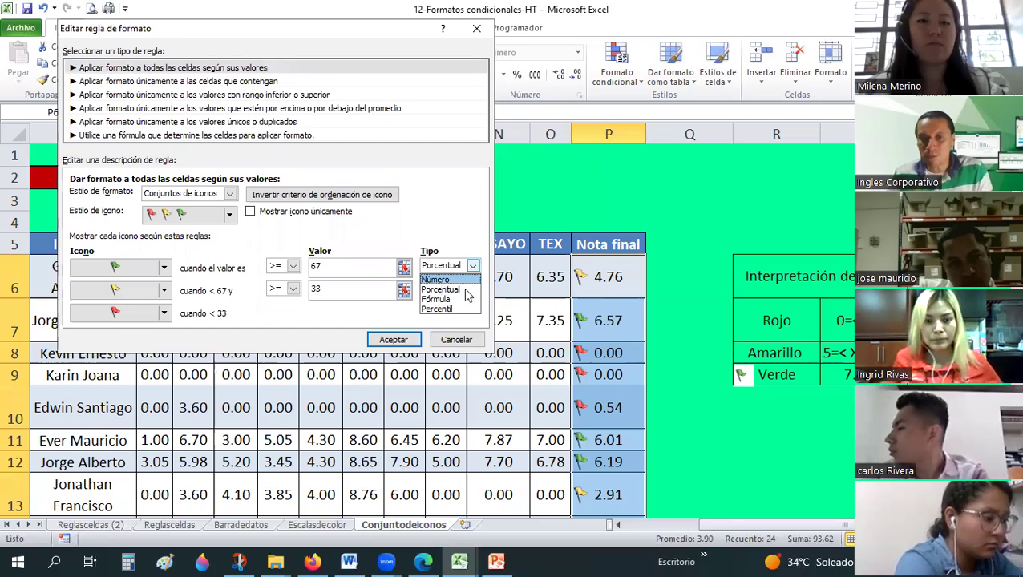
key("Return")
left_click(471, 289)
key("Up")
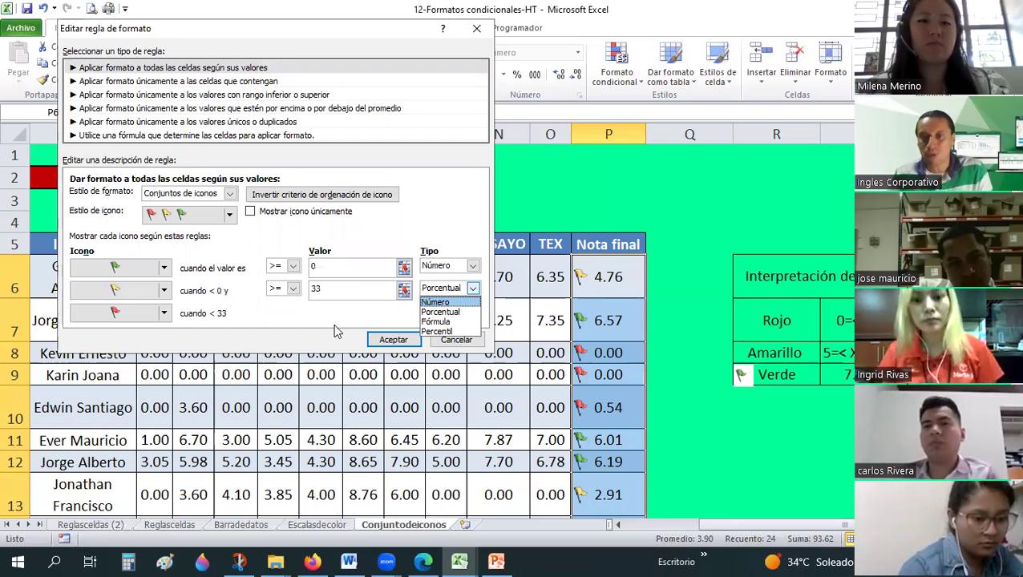
key("Return")
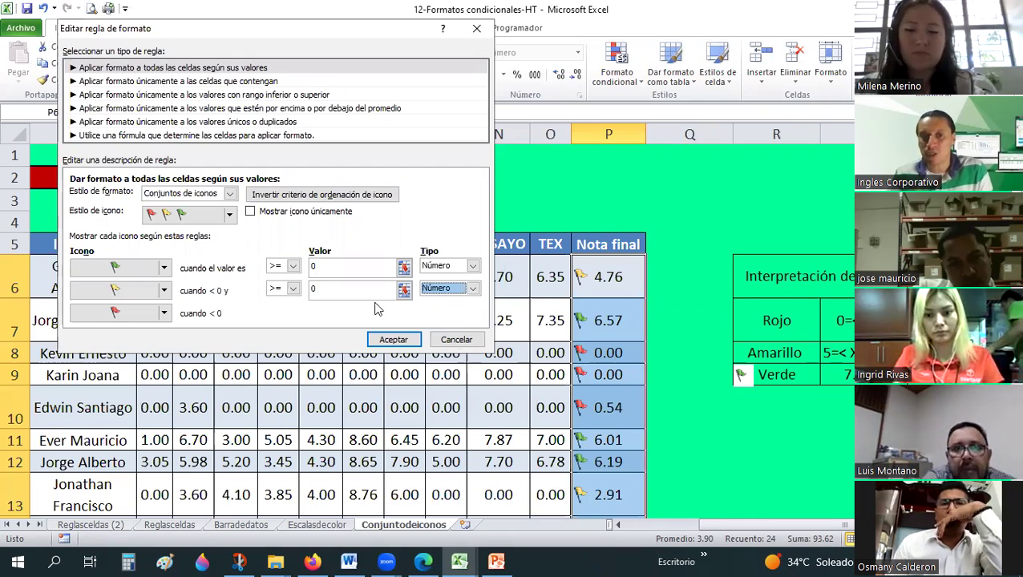
Step: Set the green flag threshold to 7.55 and the yellow flag threshold to 5
left_click(306, 289)
type("5")
left_click(325, 269)
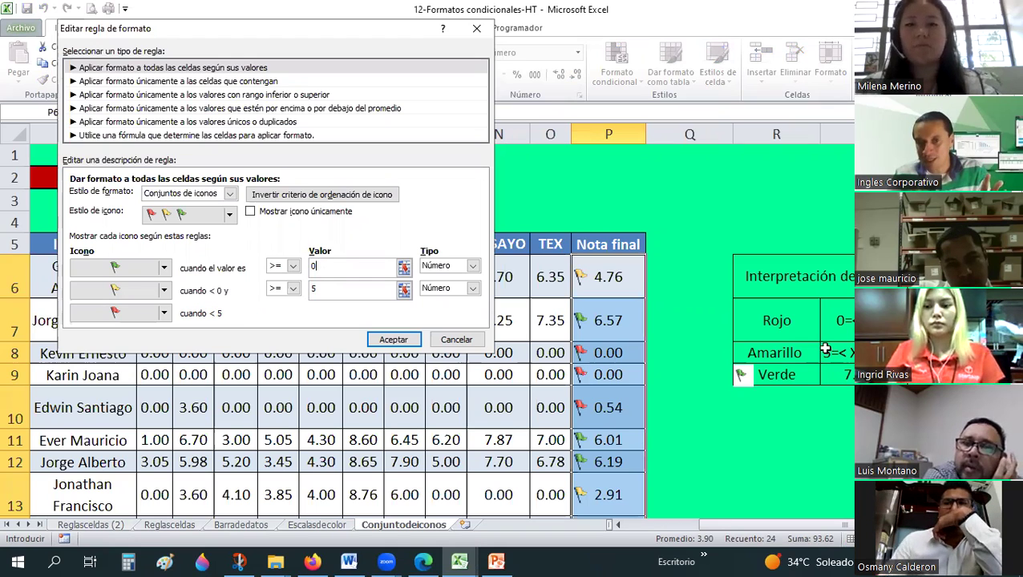
double_click(315, 266)
type("7.55")
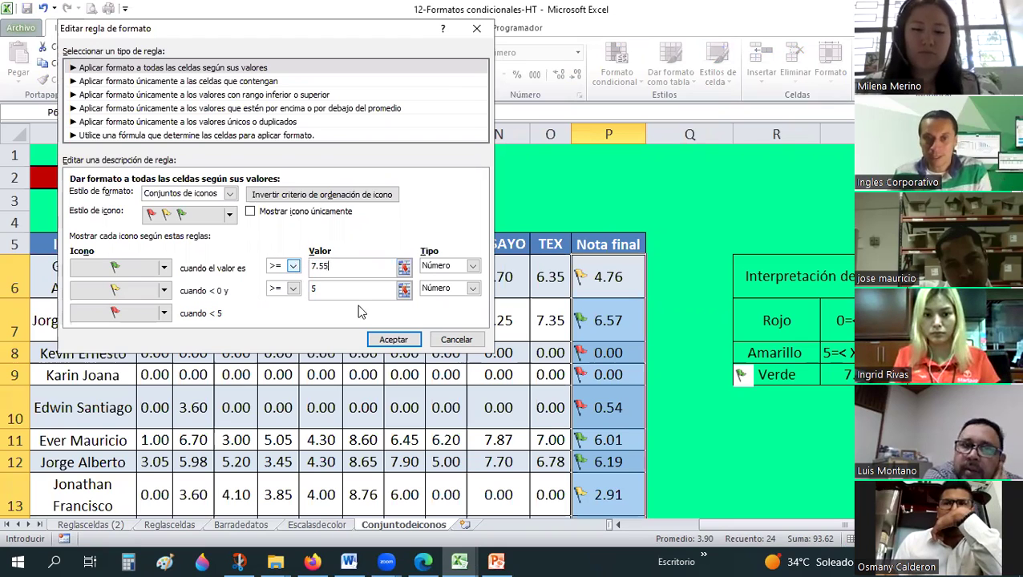
left_click(346, 294)
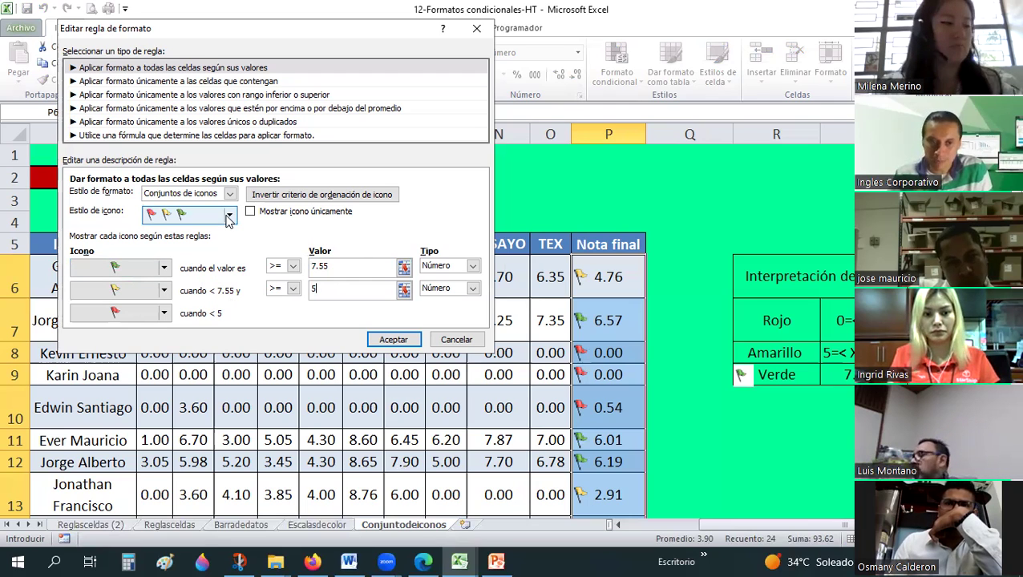
Step: Switch the rule's icon style to the 3 semáforos traffic-light set
left_click(228, 220)
left_click(226, 219)
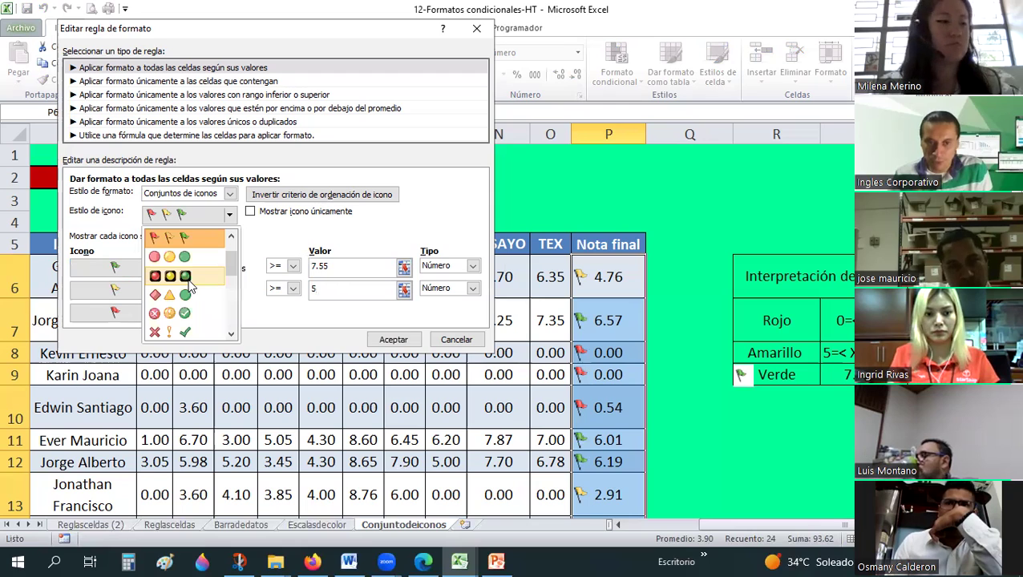
left_click(185, 277)
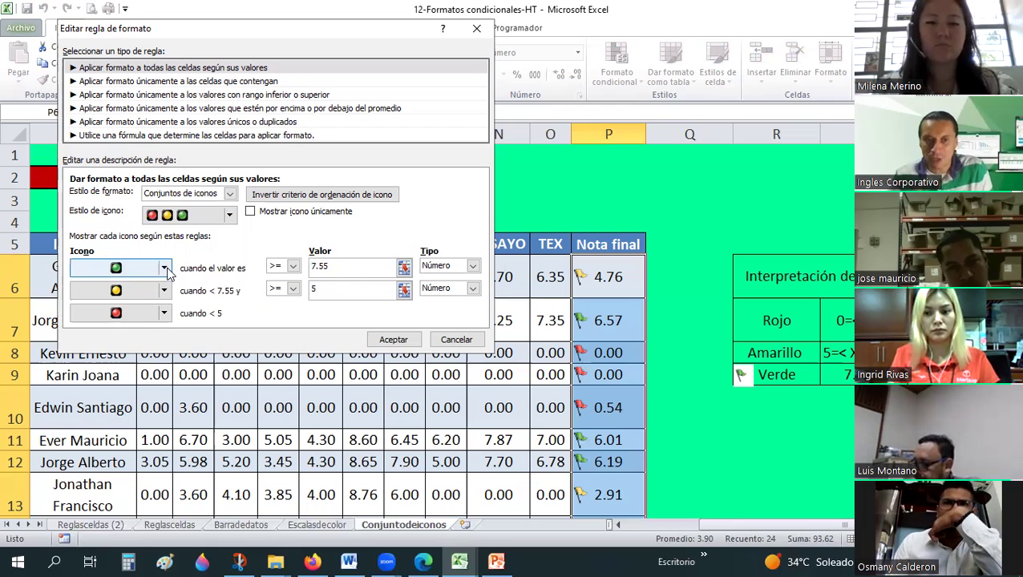
Step: Keep the green light on top, a red X at the bottom and two squares in the middle
left_click(165, 270)
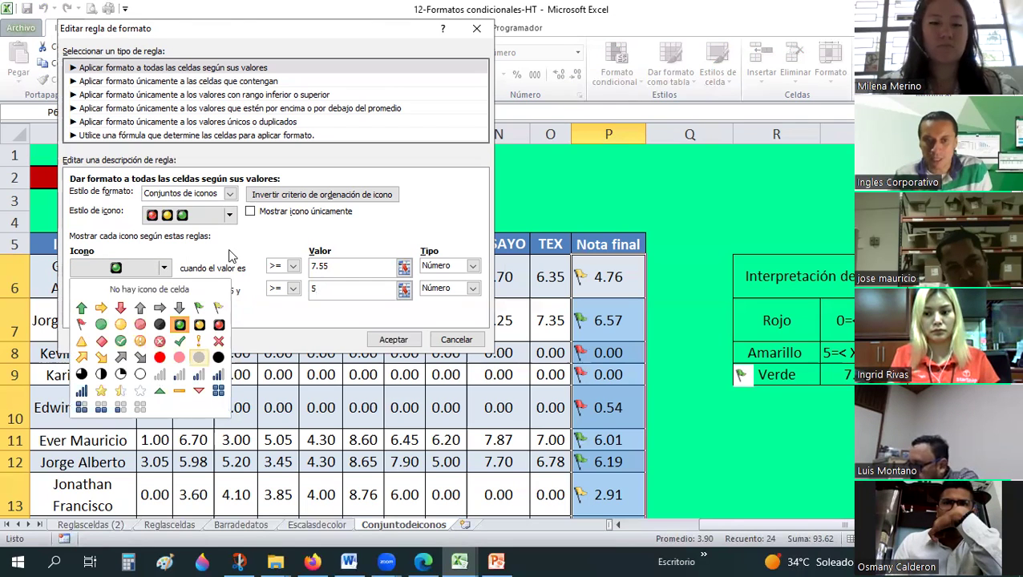
left_click(179, 325)
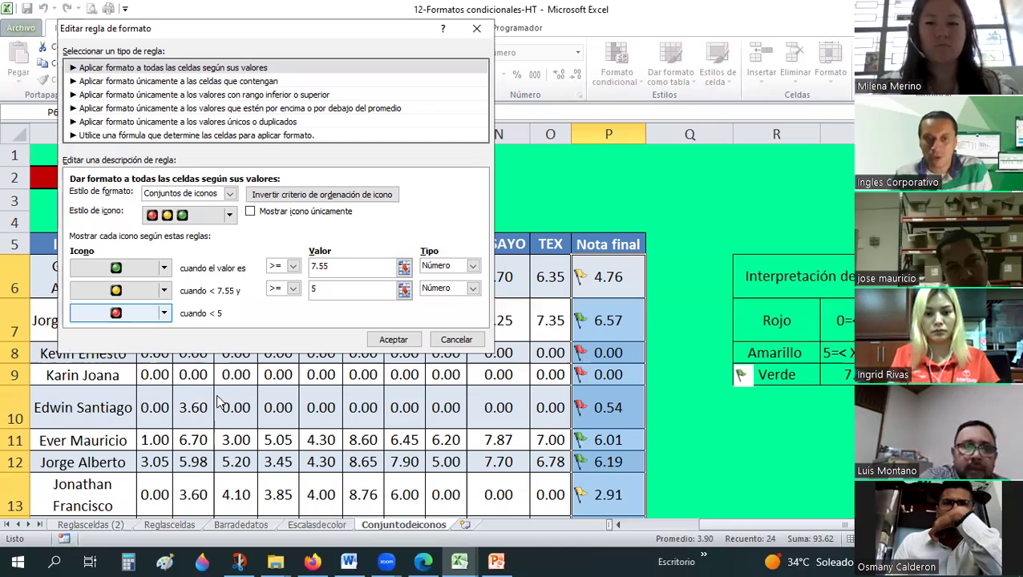
left_click(165, 315)
left_click(164, 290)
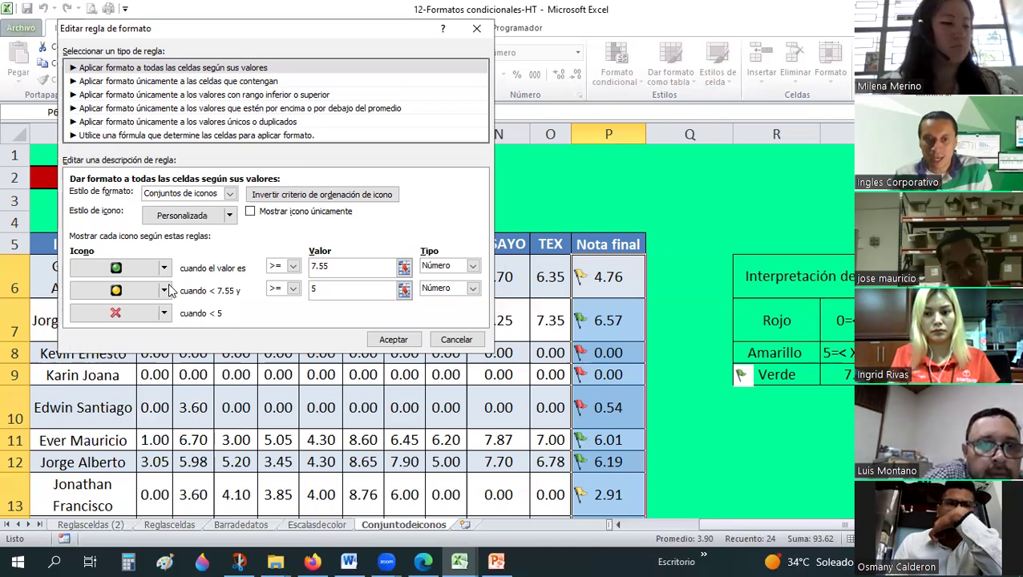
left_click(164, 290)
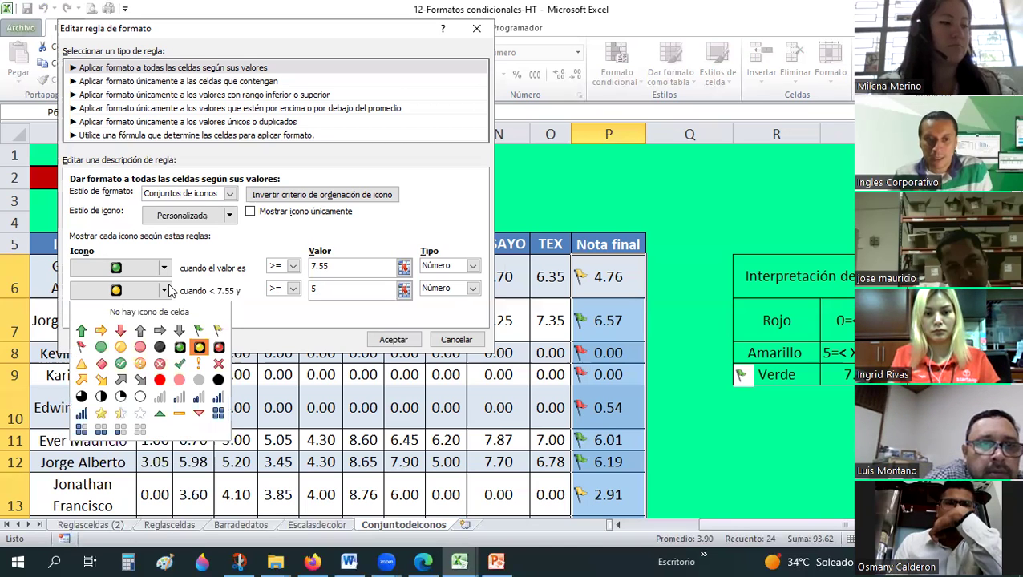
left_click(101, 432)
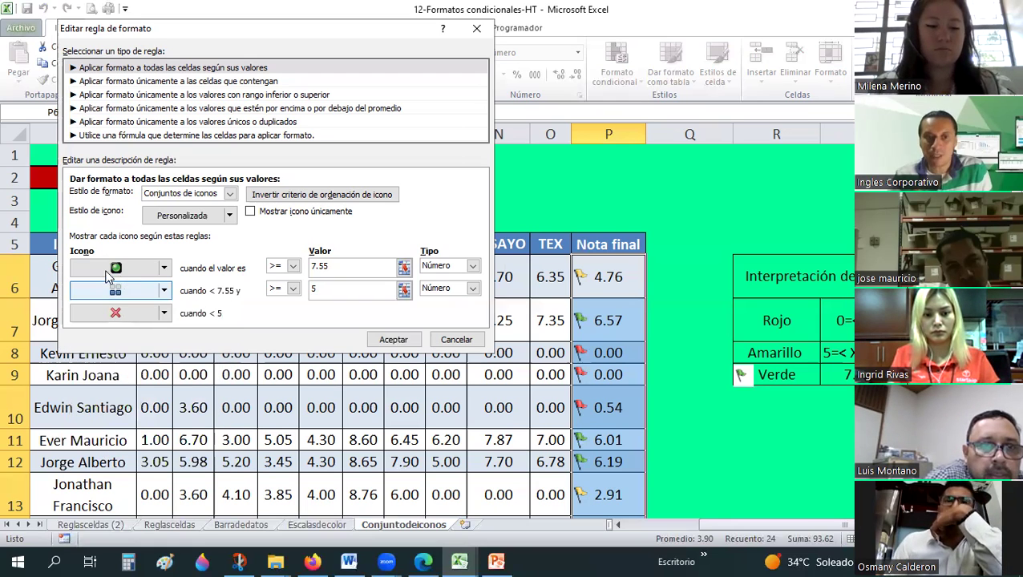
Step: Save the edited icon rule and apply it to the grades
left_click(157, 272)
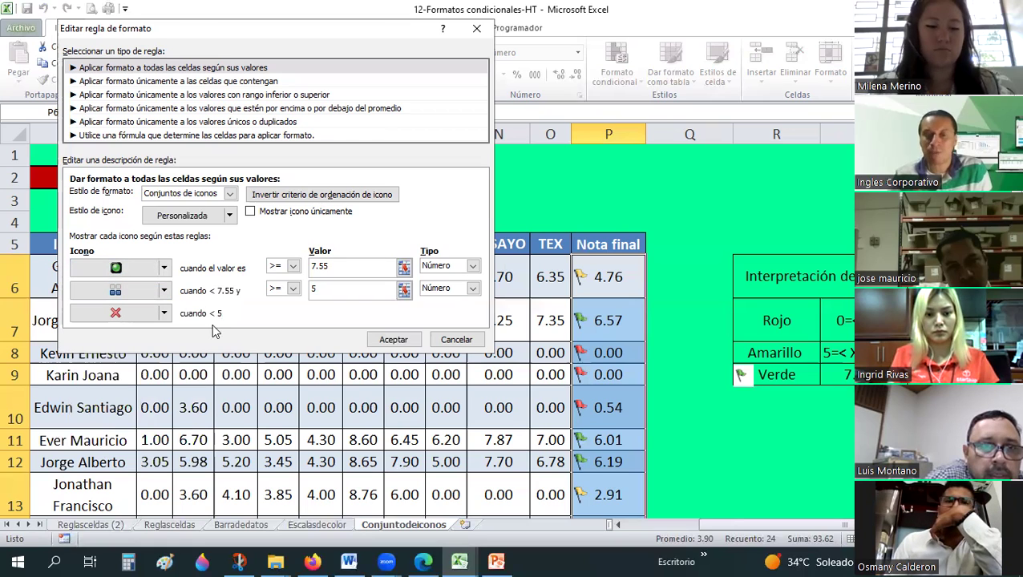
left_click(406, 340)
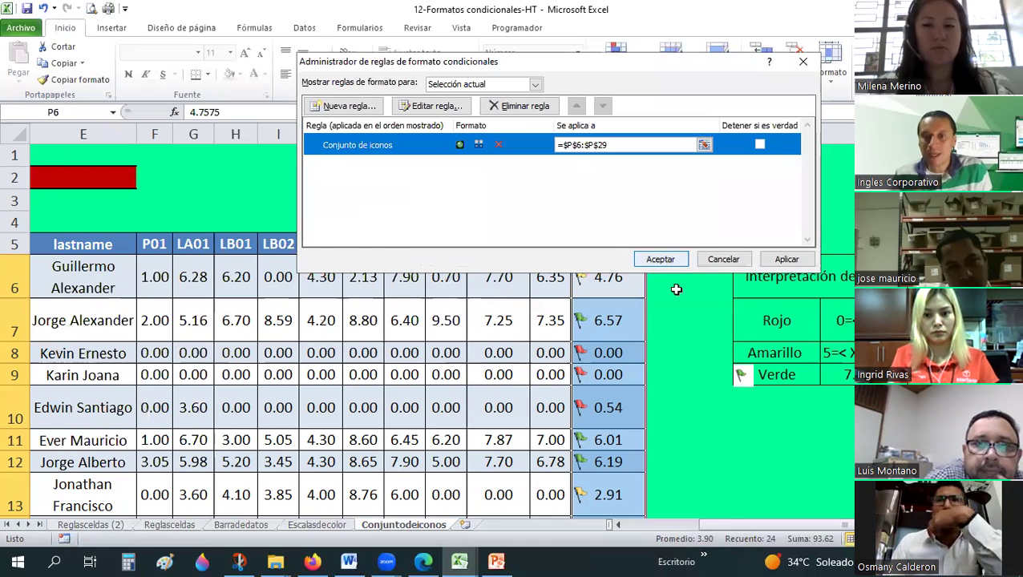
left_click(662, 262)
scroll(676, 290, "down", 1)
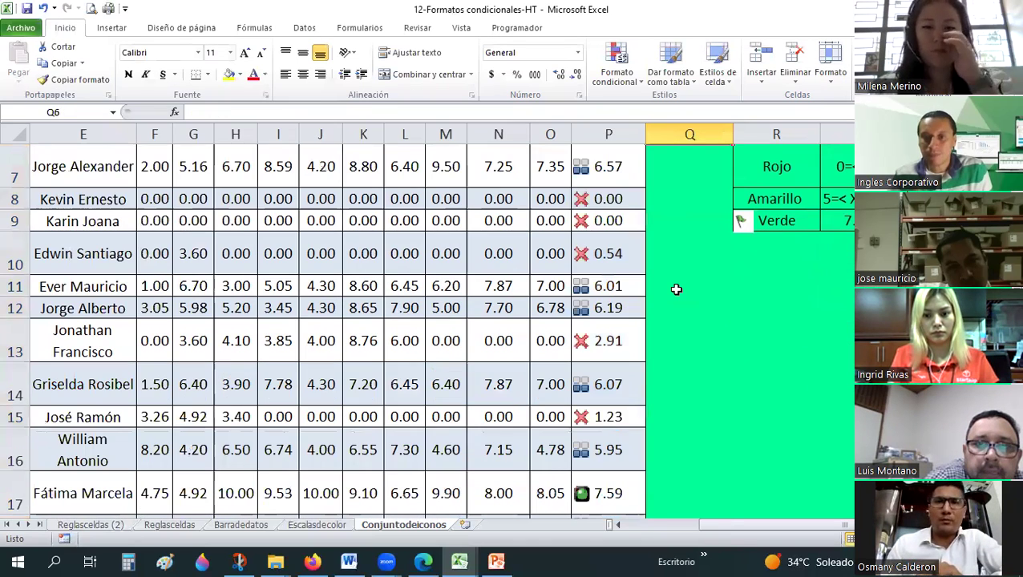
scroll(630, 228, "down", 3)
left_click(608, 206)
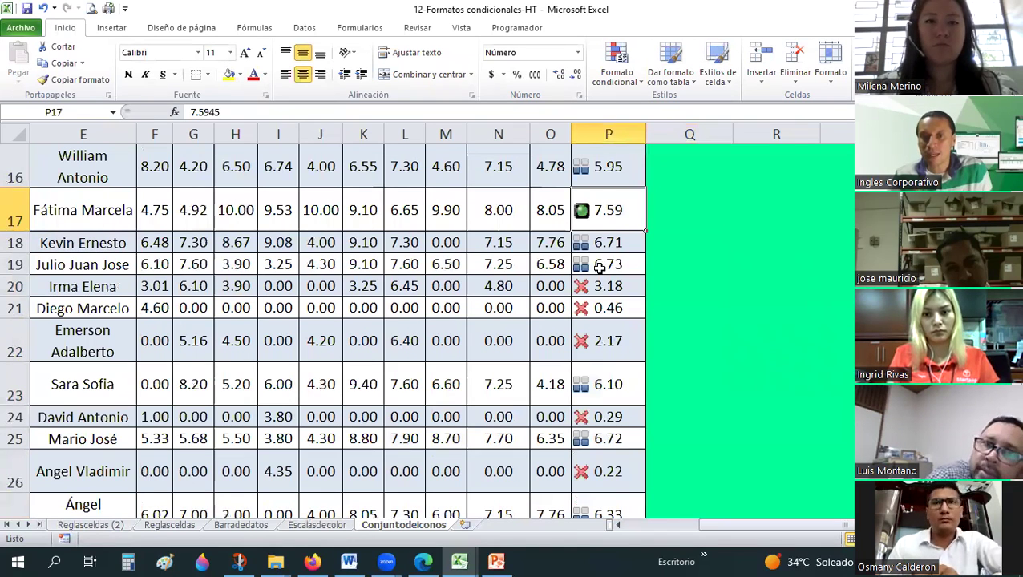
scroll(579, 162, "down", 1)
key("Down")
key("Down")
key("Down")
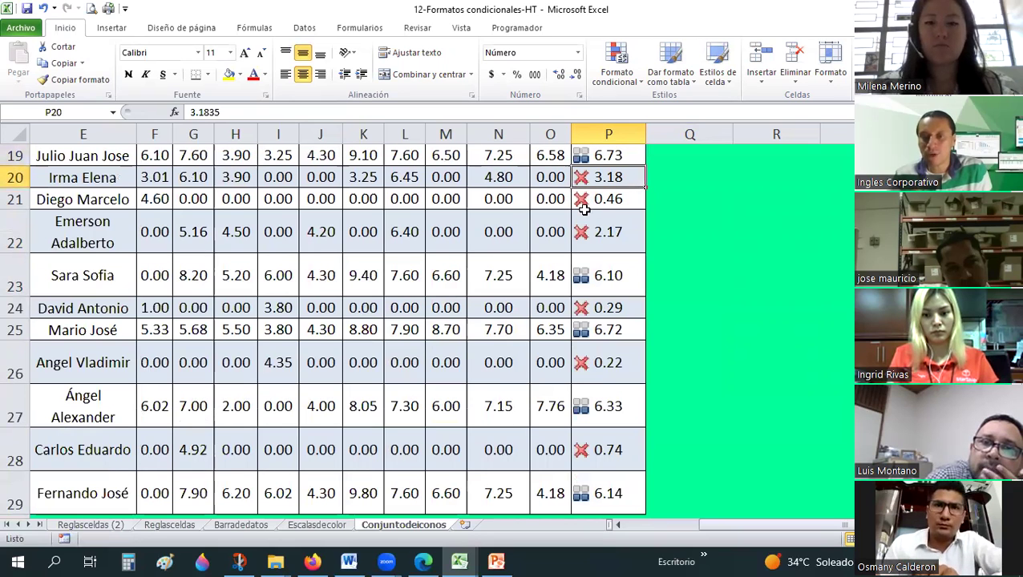
scroll(686, 295, "up", 1)
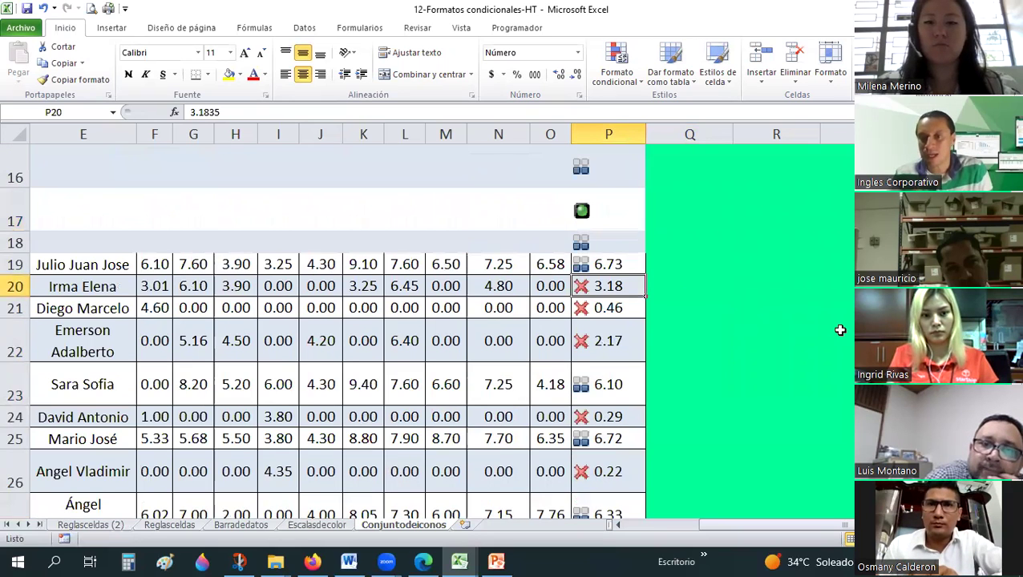
scroll(692, 360, "down", 1)
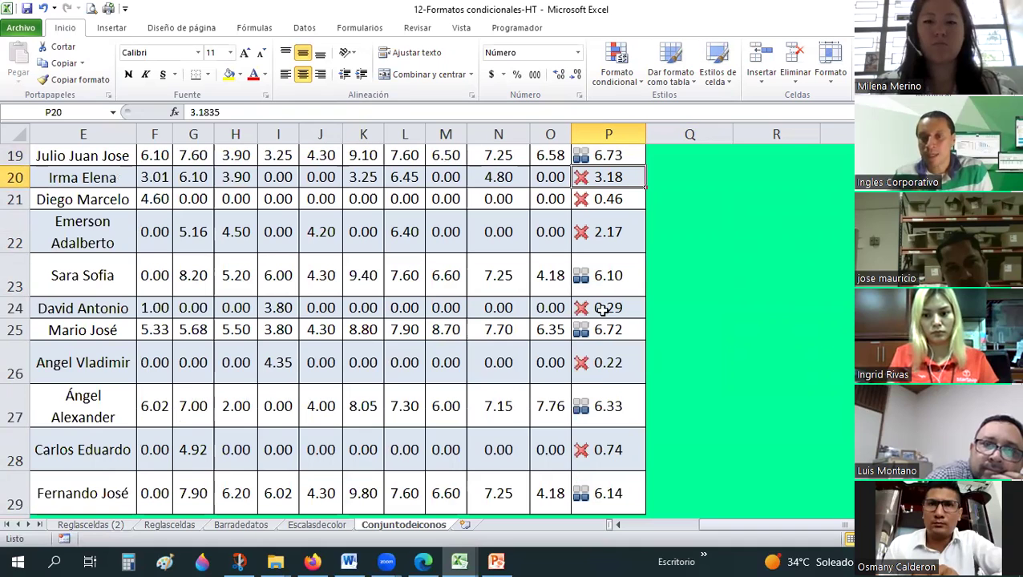
scroll(589, 384, "down", 1)
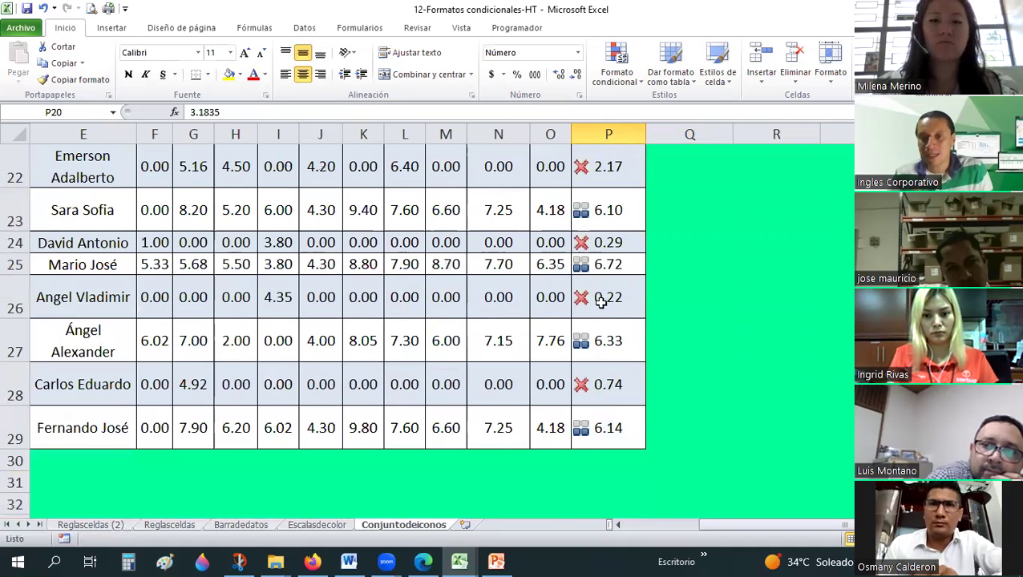
scroll(601, 297, "up", 2)
scroll(601, 294, "up", 4)
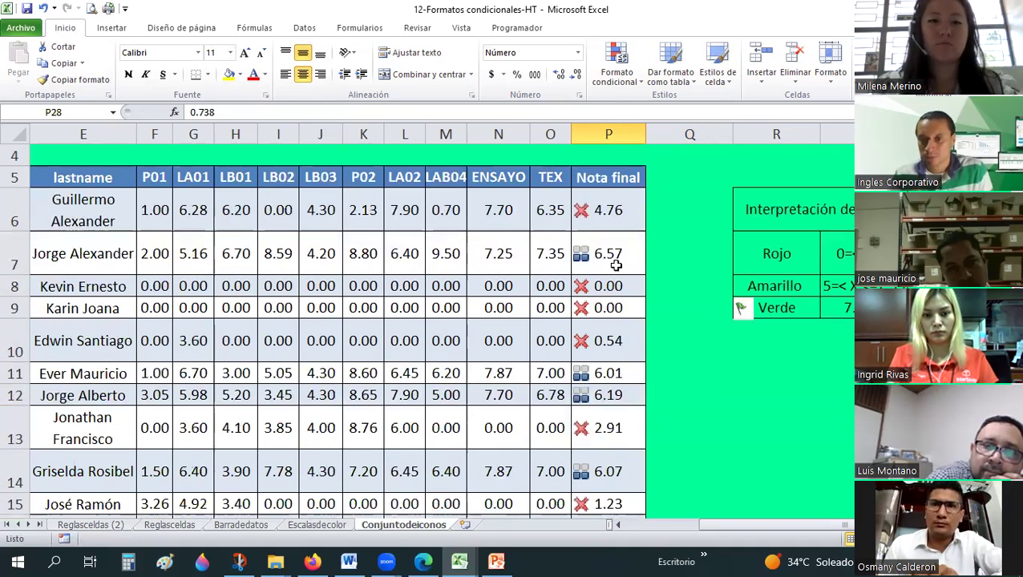
scroll(615, 265, "up", 1)
left_click(164, 272)
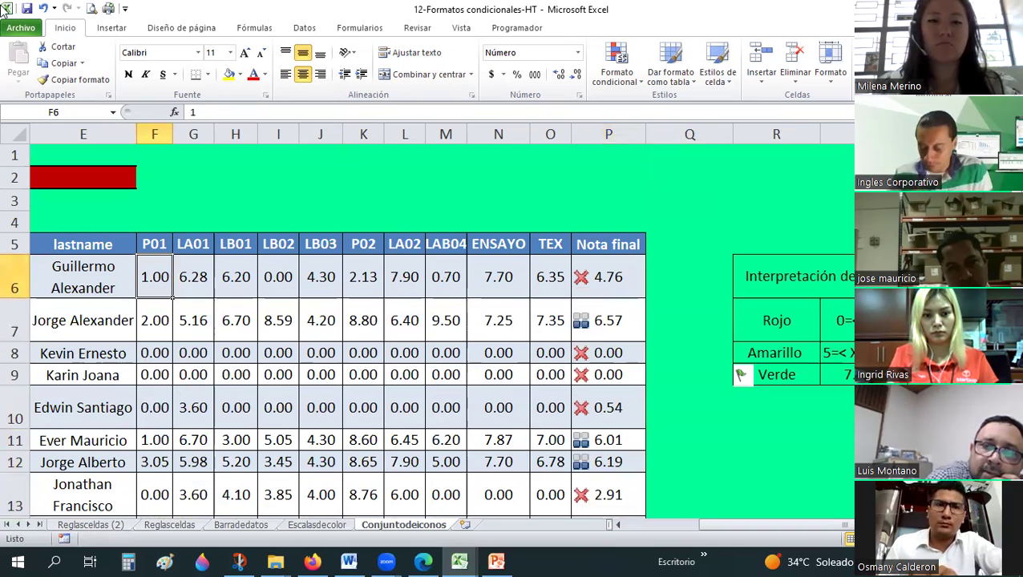
Step: Enter 10 in every activity cell from F6 to O6
type("10")
key("Tab")
type("10")
key("Tab")
type("101")
key("BackSpace")
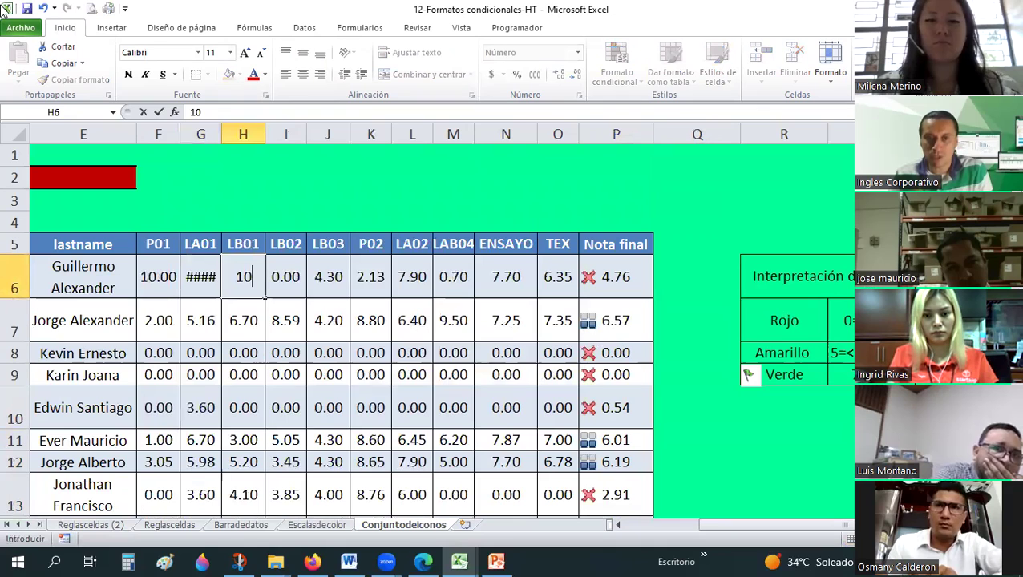
key("Tab")
type("10")
key("Tab")
type("10")
key("Tab")
type("10")
key("Tab")
type("1")
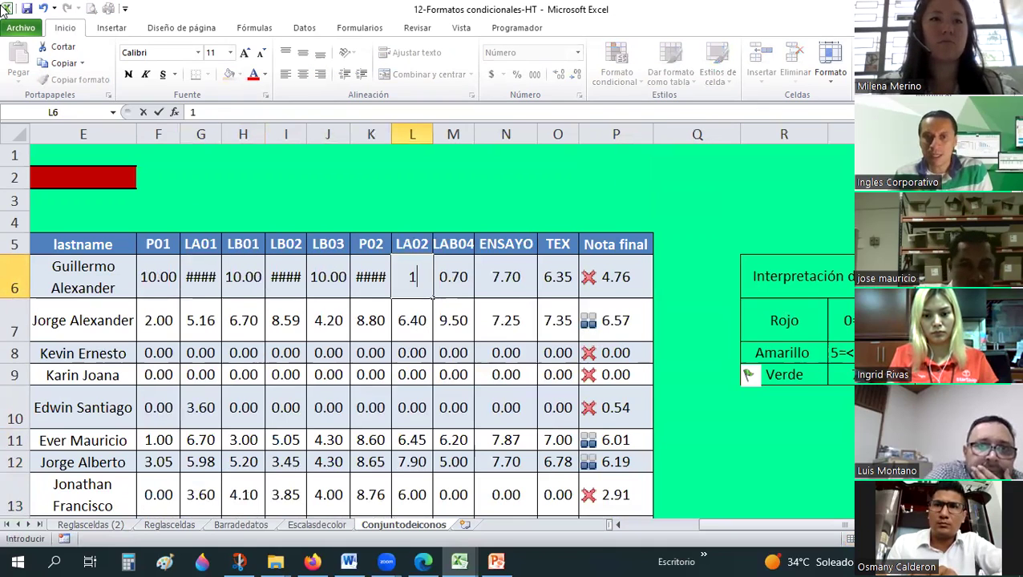
type("0\t1")
type("0")
key("Tab")
type("10")
key("Tab")
type("10")
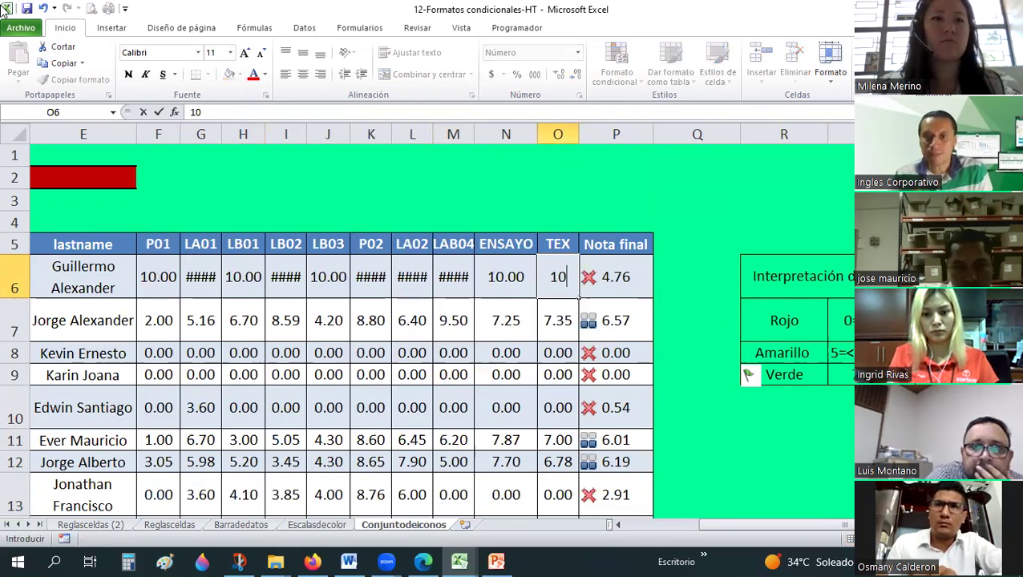
key("Tab")
type("10")
key("Down")
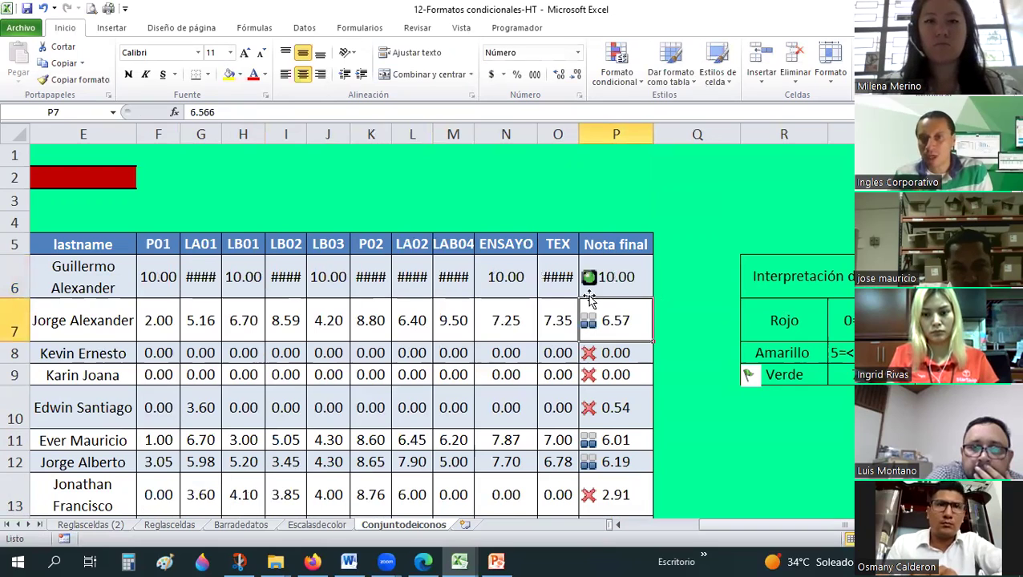
Step: Widen column O and autofit columns G:N so the 10.00 grades display, then check P6
left_click_drag(578, 133, 580, 134)
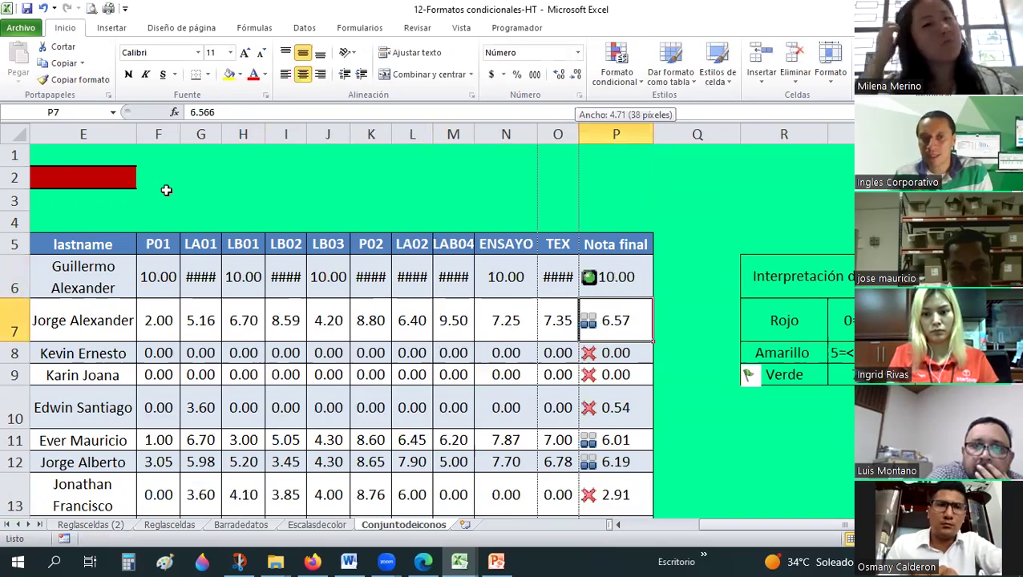
mouse_move(197, 119)
left_mouse_down()
mouse_move(210, 142)
mouse_move(521, 149)
left_mouse_up()
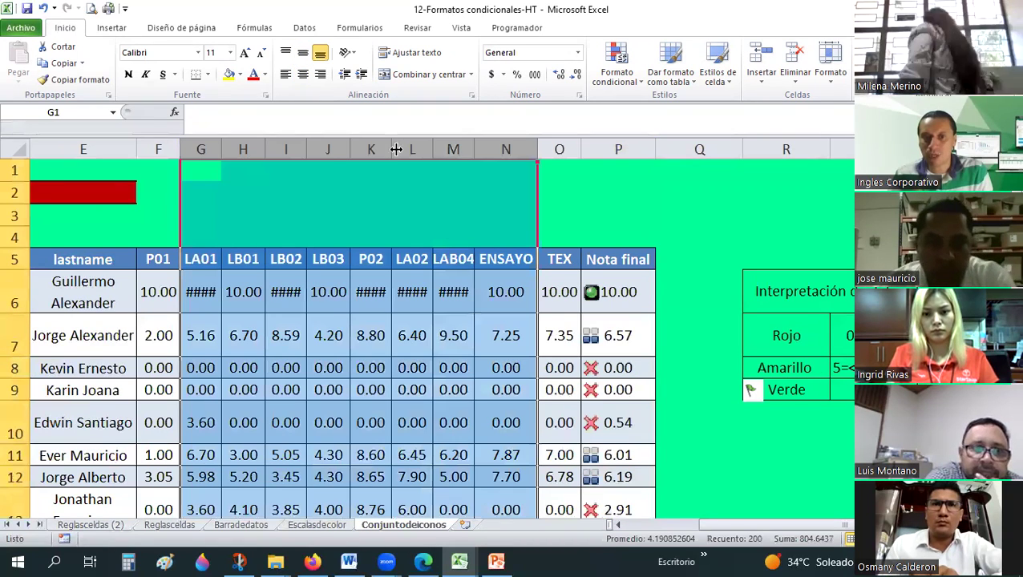
double_click(393, 149)
left_click(513, 317)
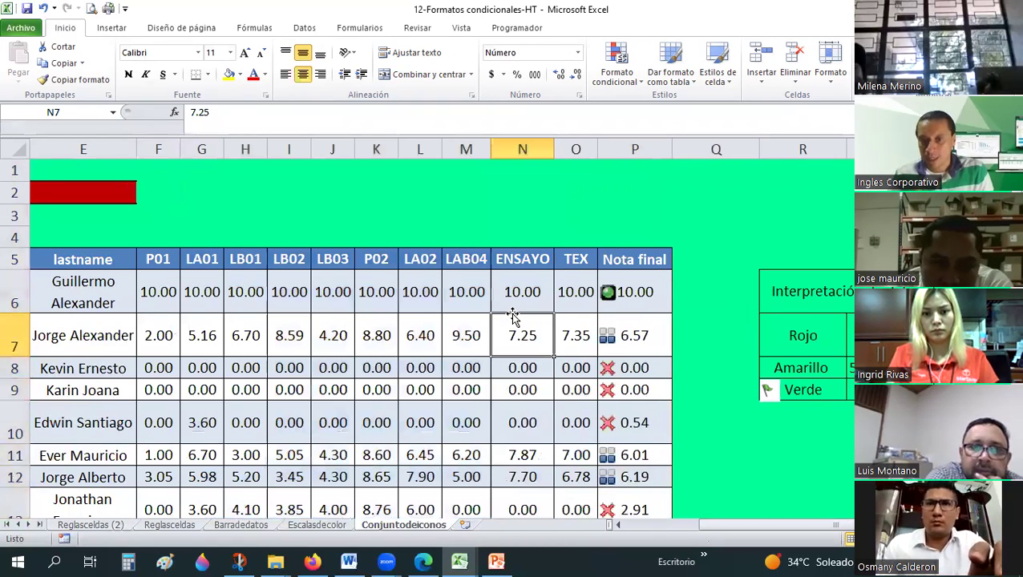
left_click(645, 290)
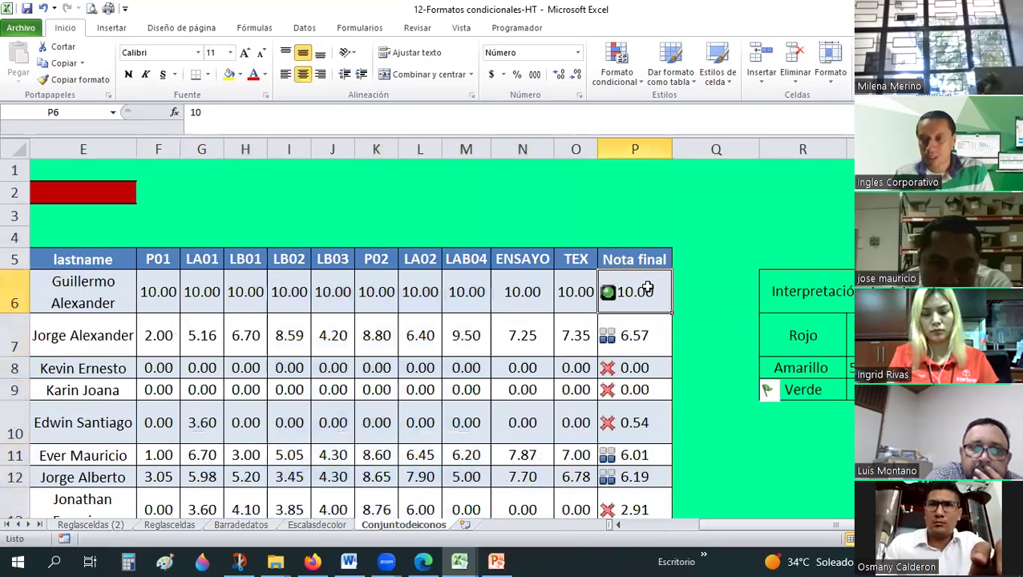
scroll(648, 286, "down", 1)
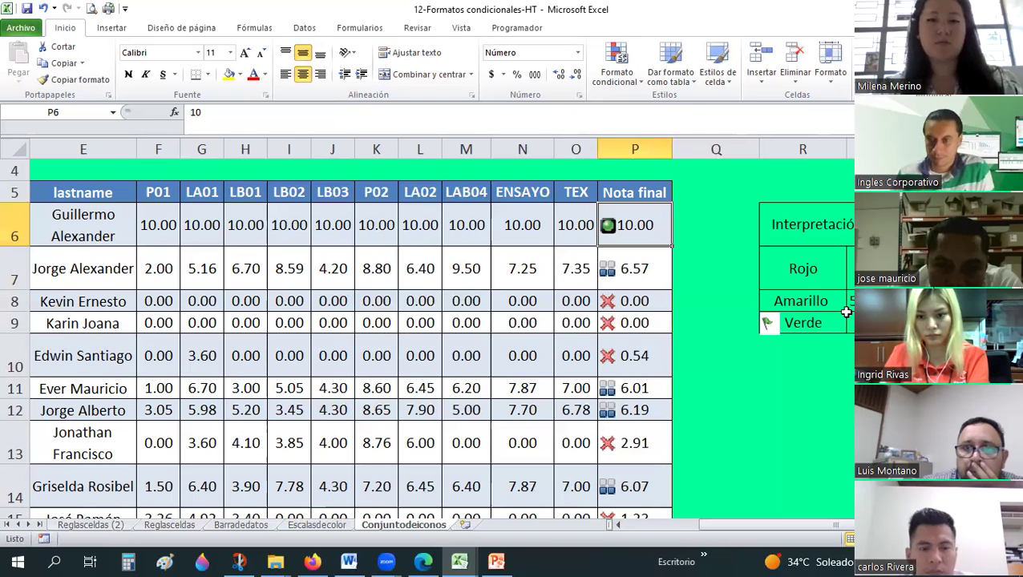
Step: Scroll through the Nota final icons down to row 29, then switch to Firefox for Gmail
left_click(717, 250)
scroll(716, 250, "down", 4)
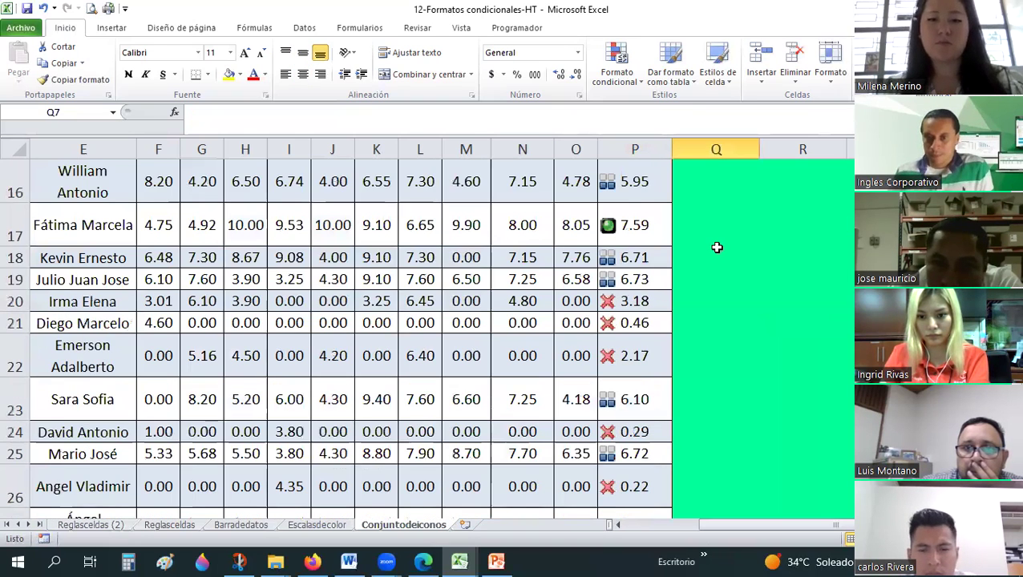
scroll(716, 247, "down", 4)
scroll(716, 247, "up", 2)
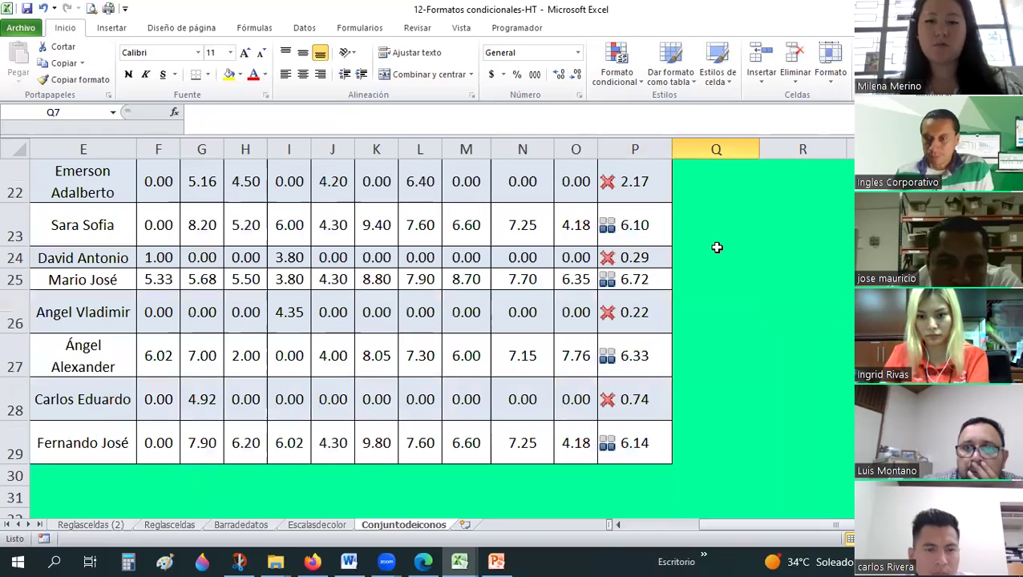
left_click(320, 559)
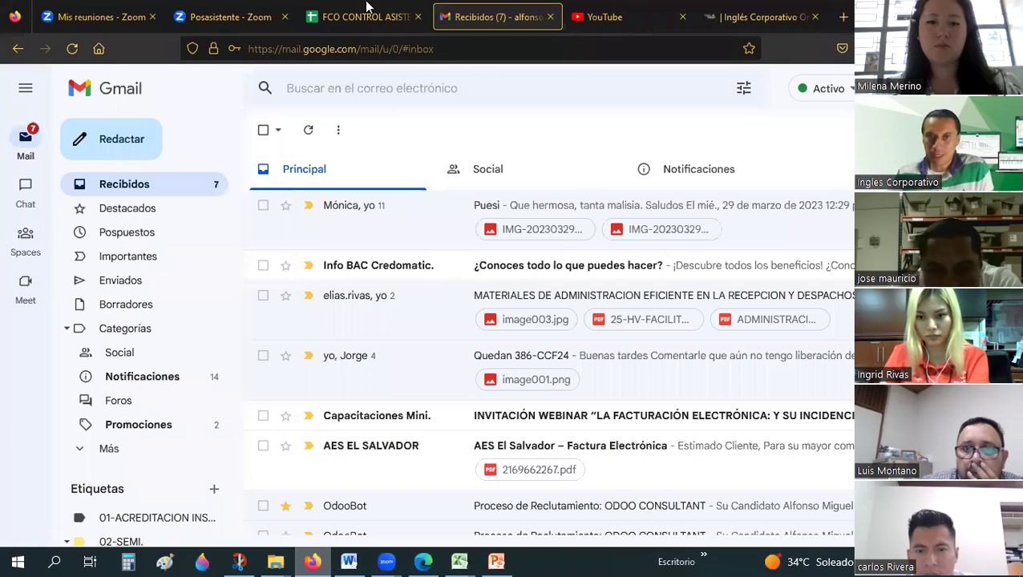
Step: Go to the attendance spreadsheet and enter 1 under MIERCOLES 29 for the first two participants
key("ctrl+Tab")
left_click(367, 10)
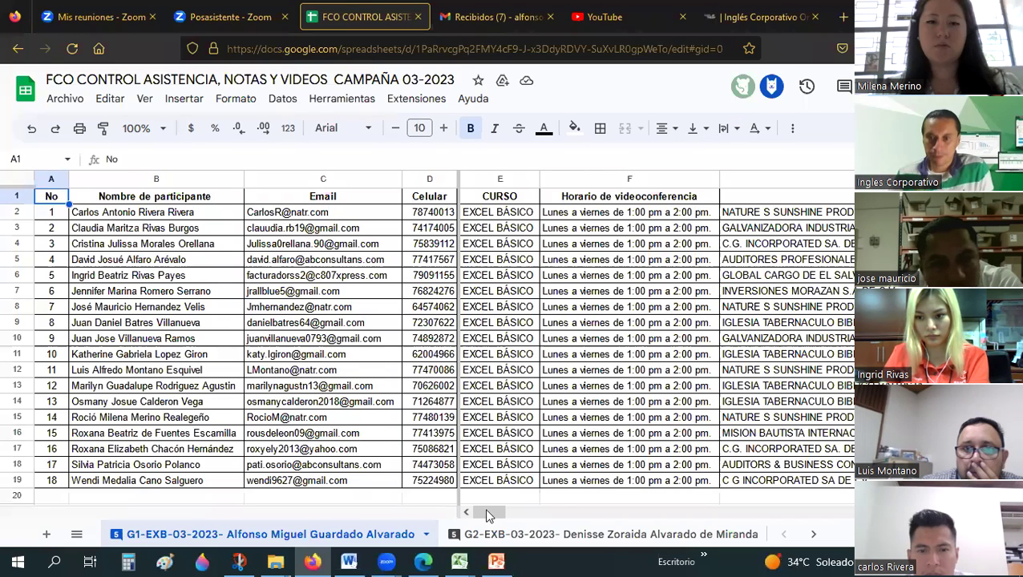
left_click(633, 513)
mouse_move(637, 512)
left_mouse_down()
mouse_move(706, 515)
mouse_move(678, 516)
left_mouse_up()
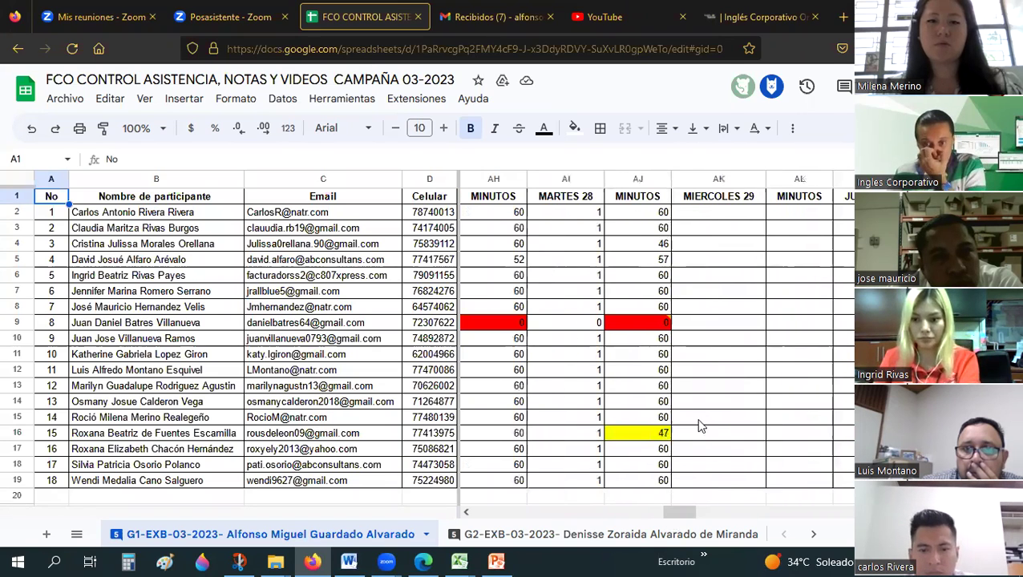
left_click(746, 217)
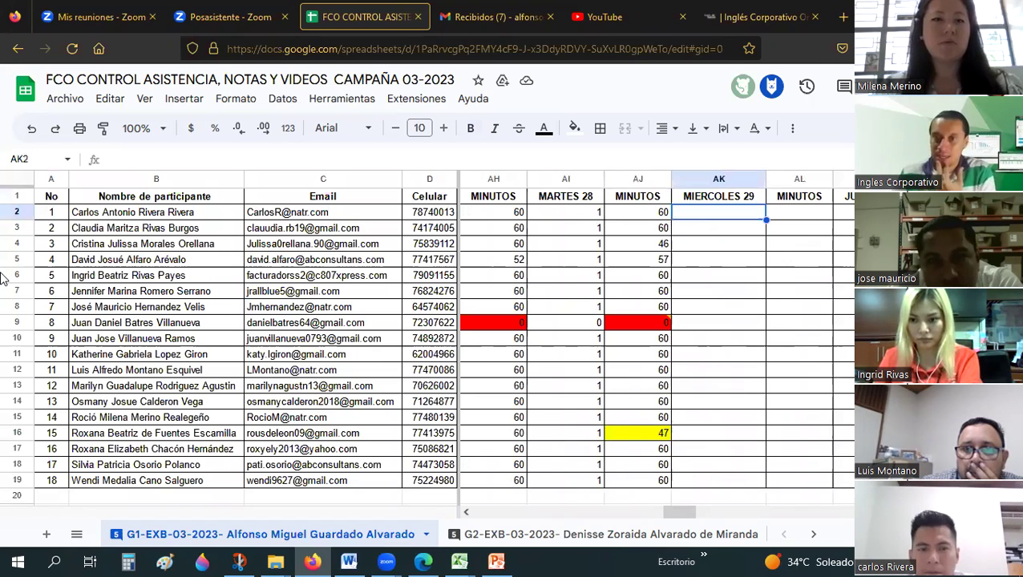
type("1")
key("Return")
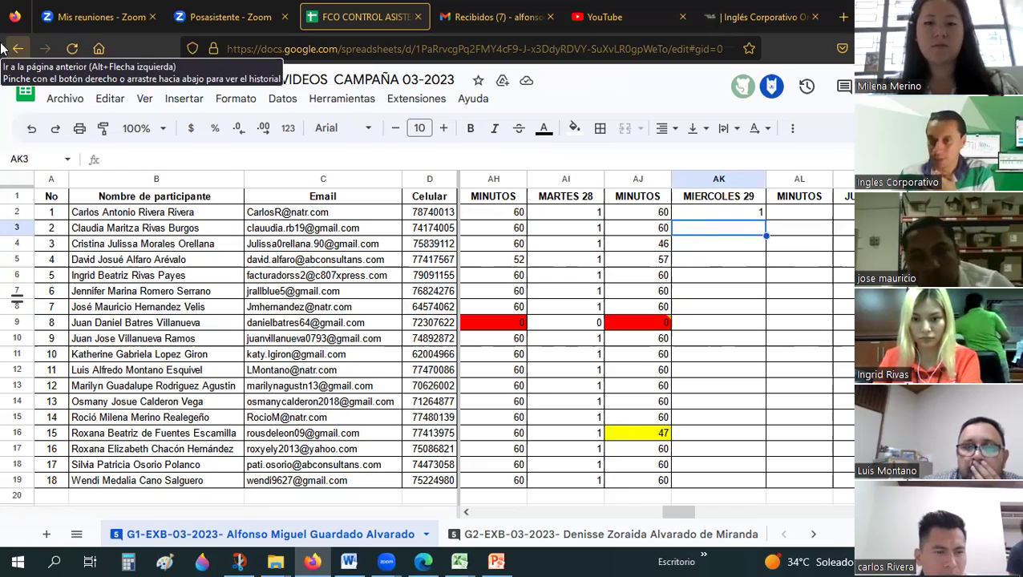
type("1")
key("Return")
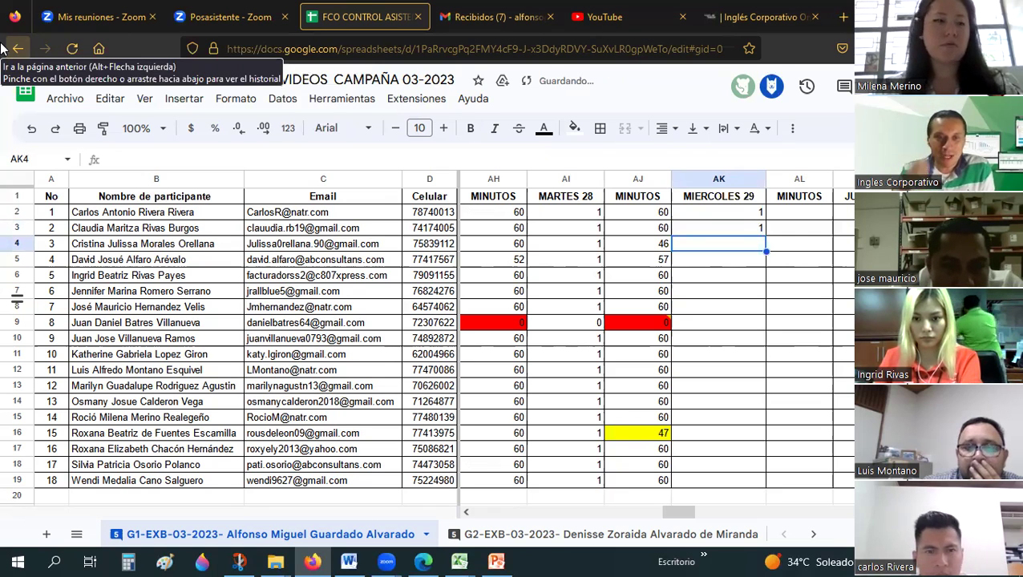
Step: Fix the misspelled ending of the third participant's first name in B4, then scan along their row
double_click(101, 244)
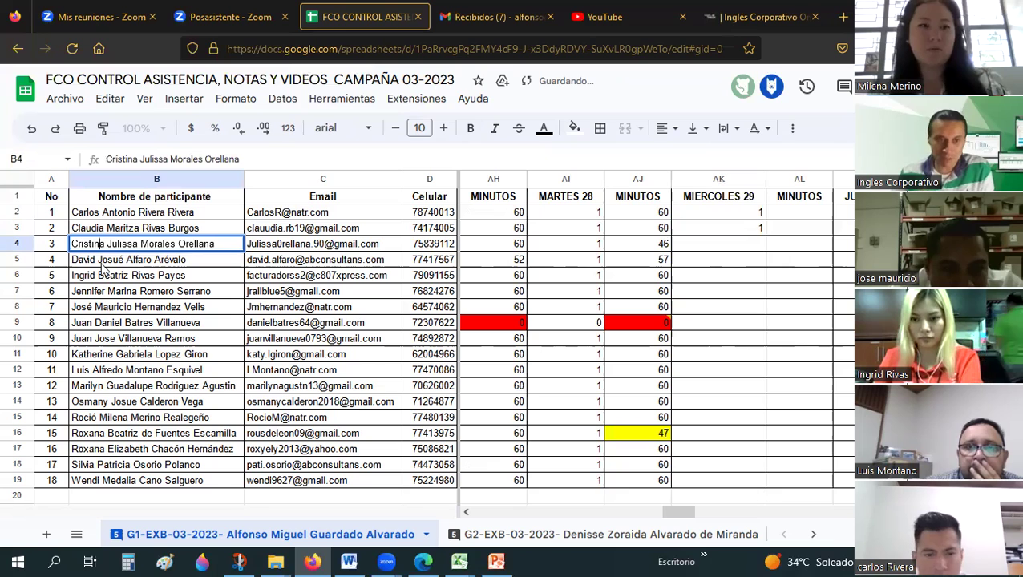
key("BackSpace")
key("BackSpace")
type("an")
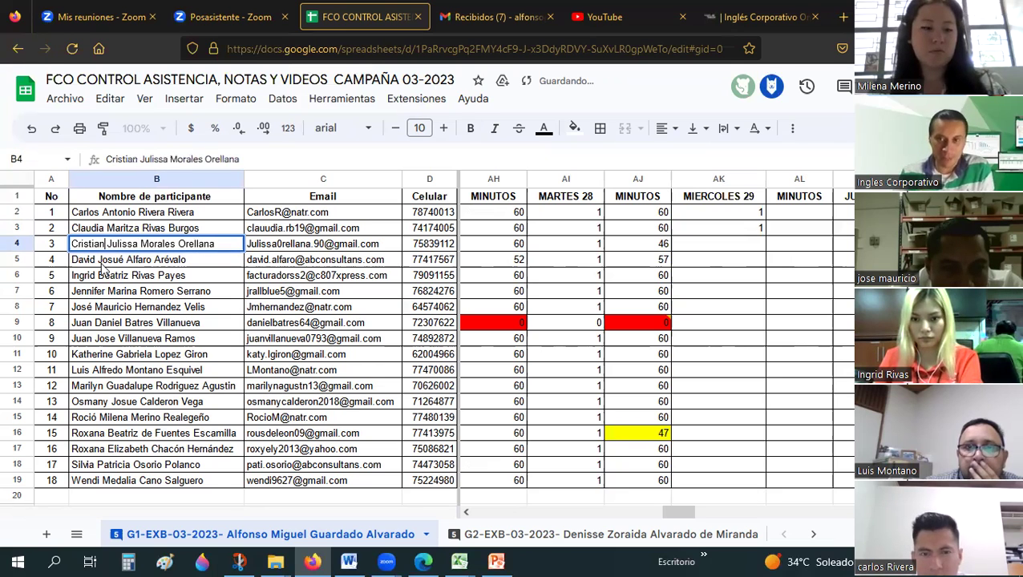
key("Return")
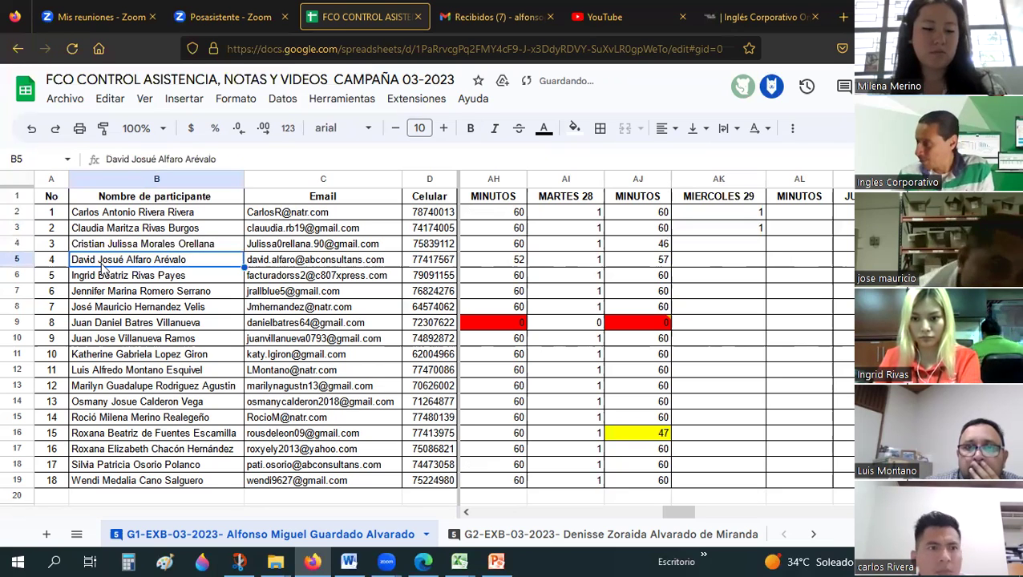
key("Up")
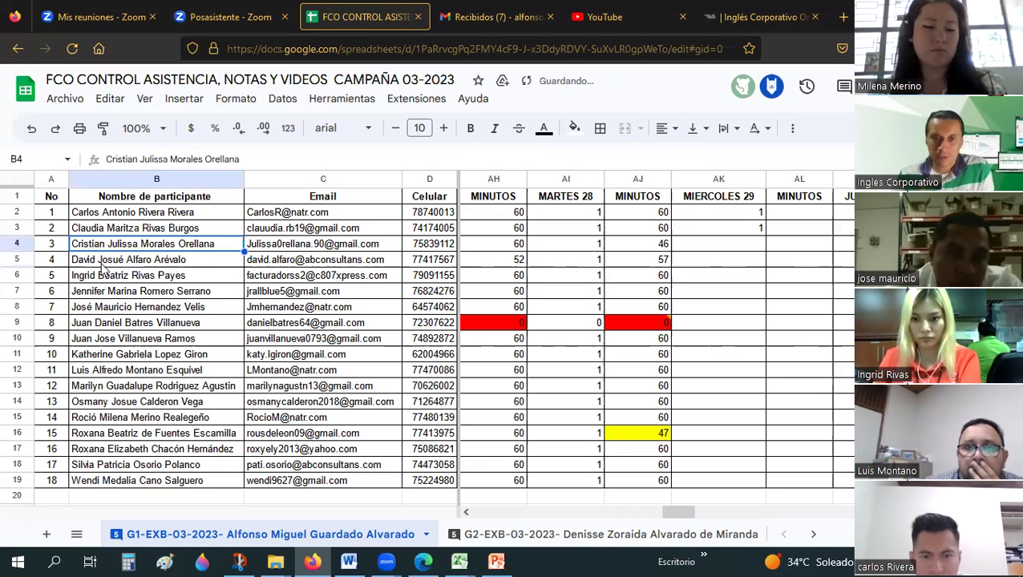
key("Right")
key("Right")
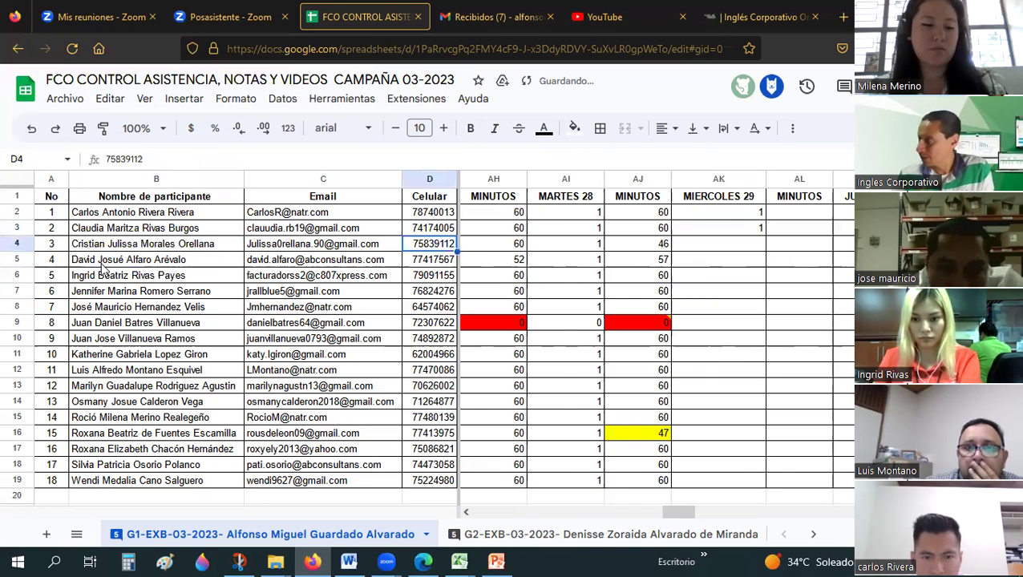
key("Right")
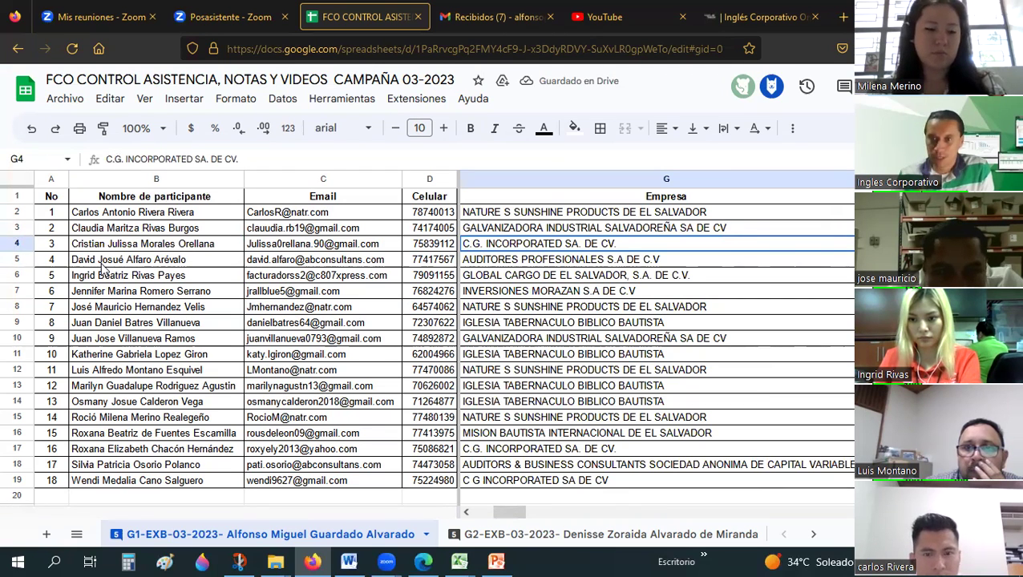
key("Right")
key("Right")
key("Right")
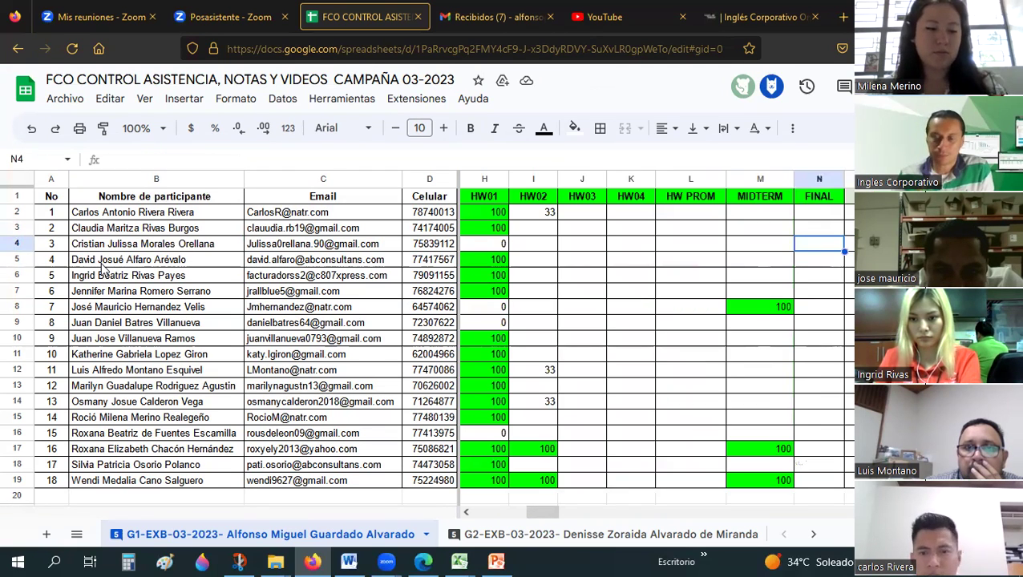
key("Right")
key("Right")
key("Right")
key("Right")
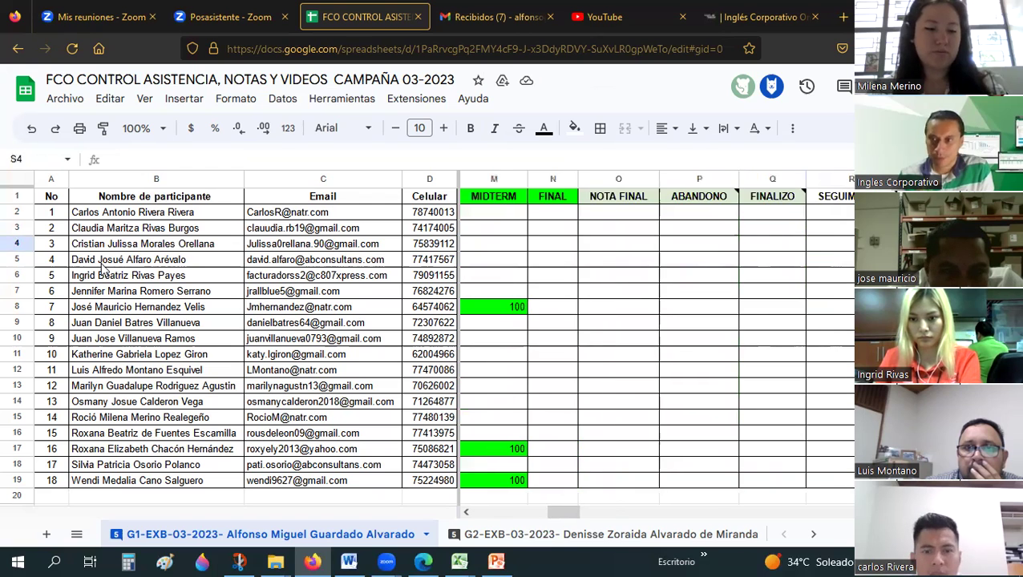
key("Right")
key("Right")
key("Right")
key("Right")
key("Right")
key("Right")
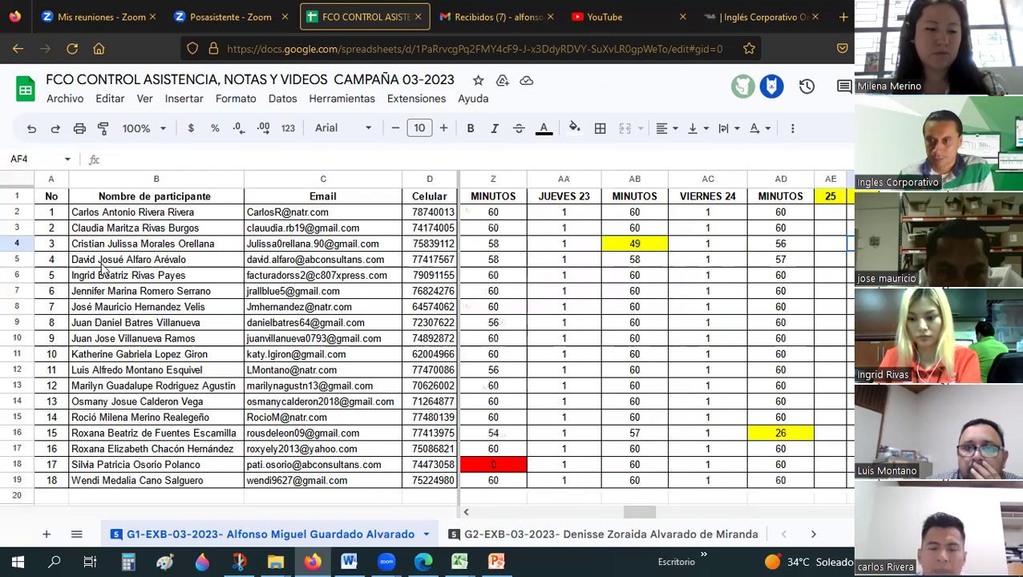
key("Right")
key("Right")
key("Right")
key("Right")
key("Right")
key("Right")
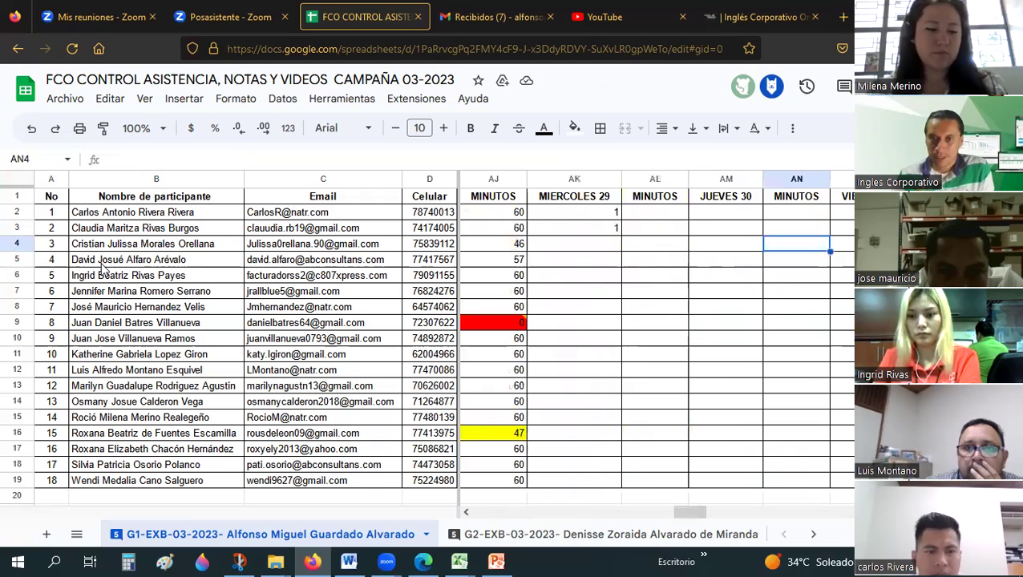
Step: Enter 0 for participant 3 and 1 for participants 4 and 5 in column AK
key("Left")
key("Left")
key("Left")
type("0")
key("Return")
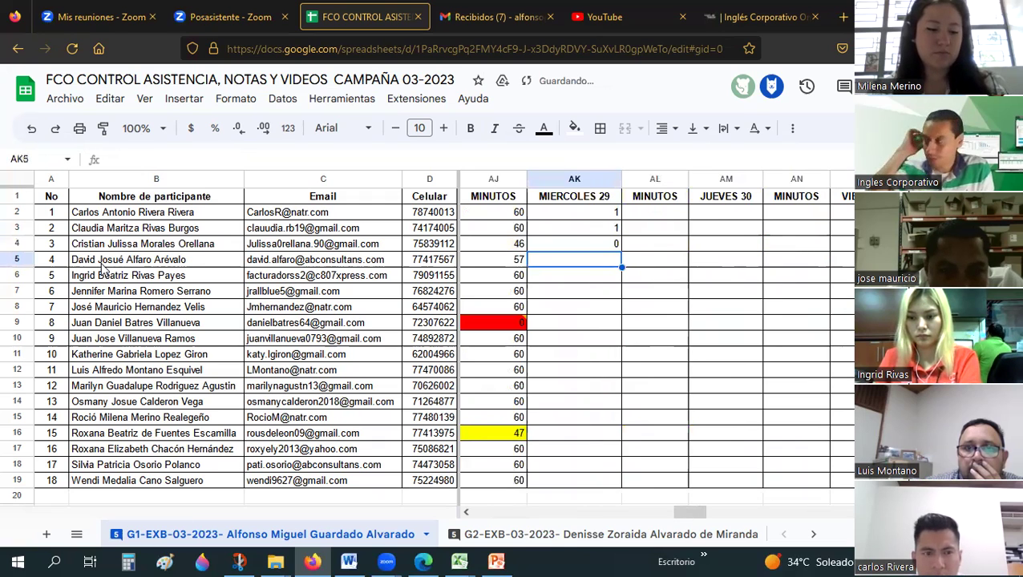
type("1")
key("Return")
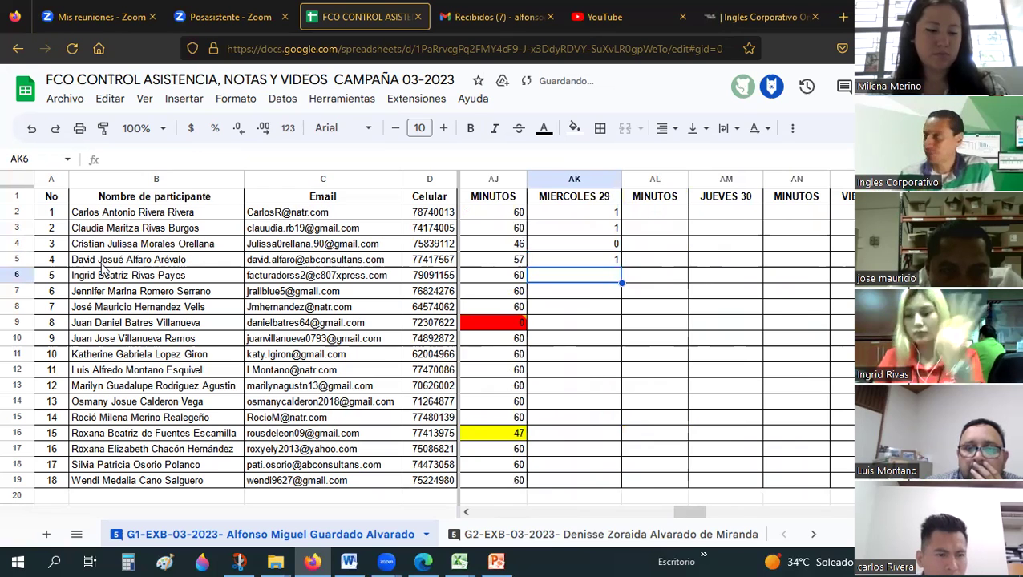
type("1")
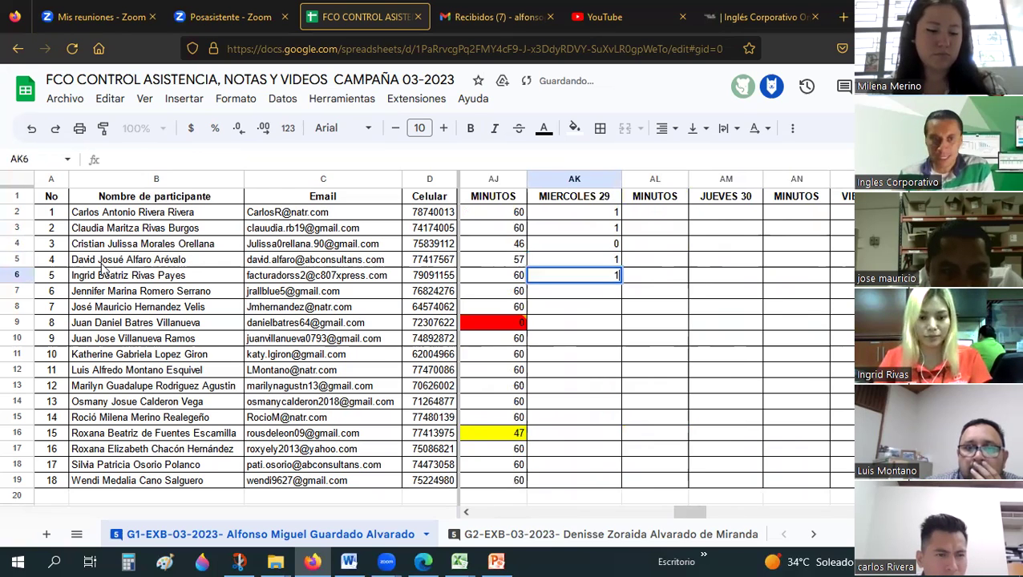
key("Return")
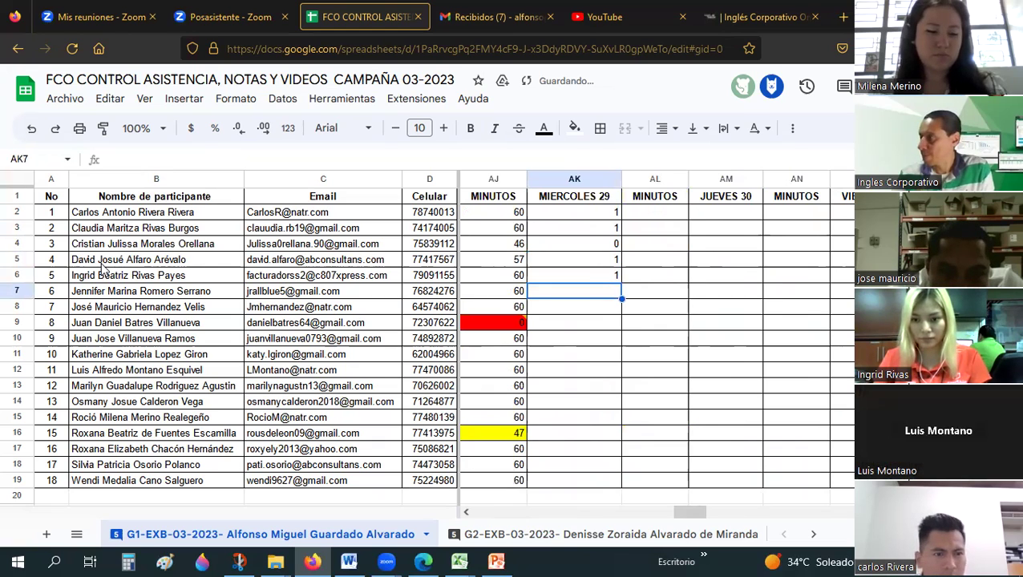
Step: Enter 1 for participants 6 through 8 in AK7 to AK9
type("1")
key("Return")
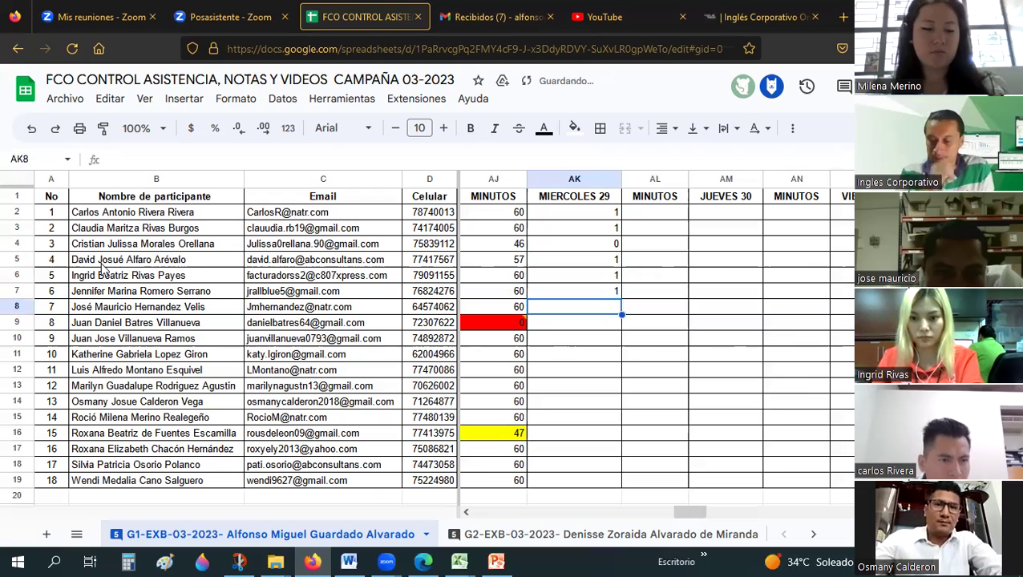
type("1")
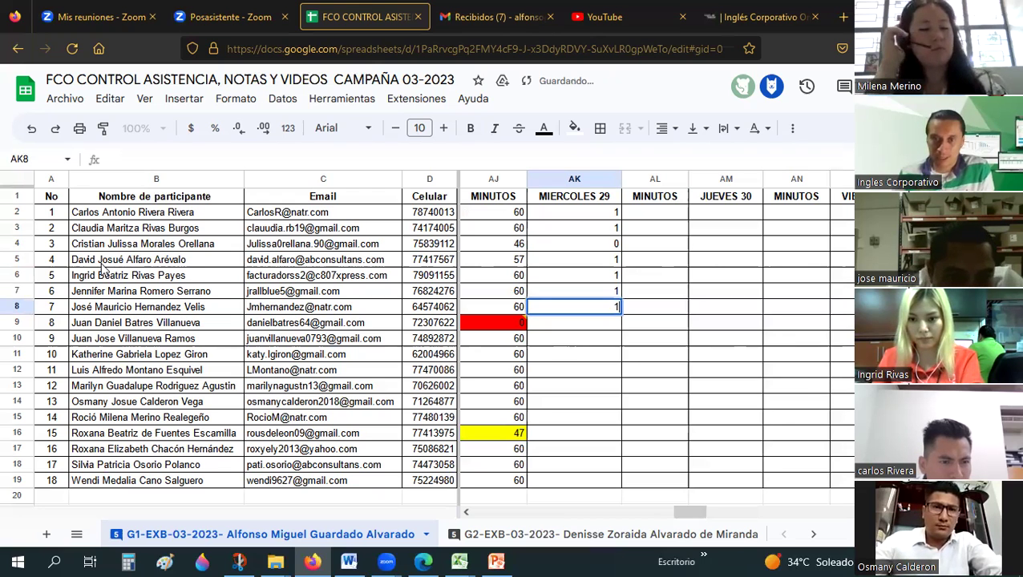
key("Return")
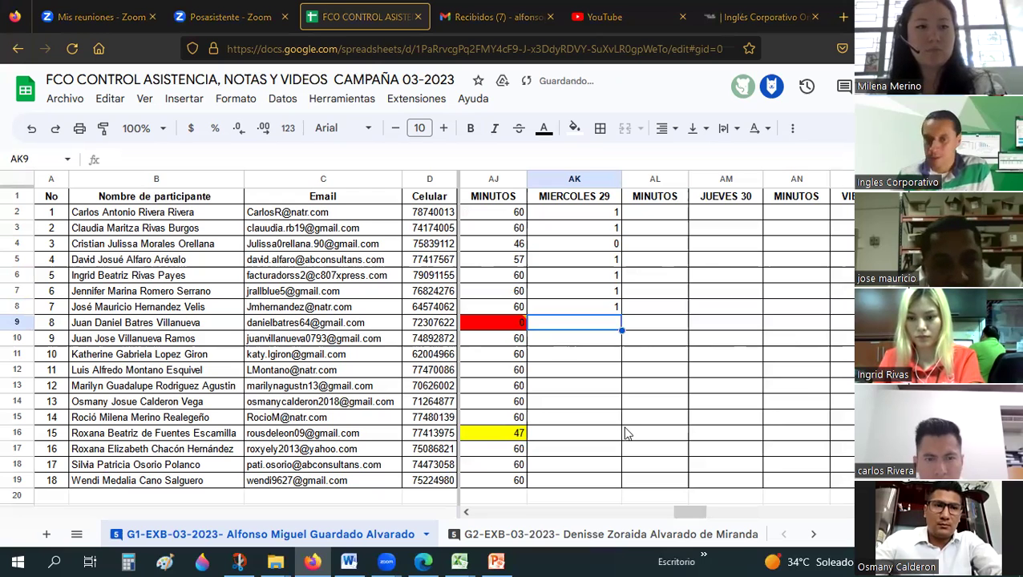
left_click(595, 341)
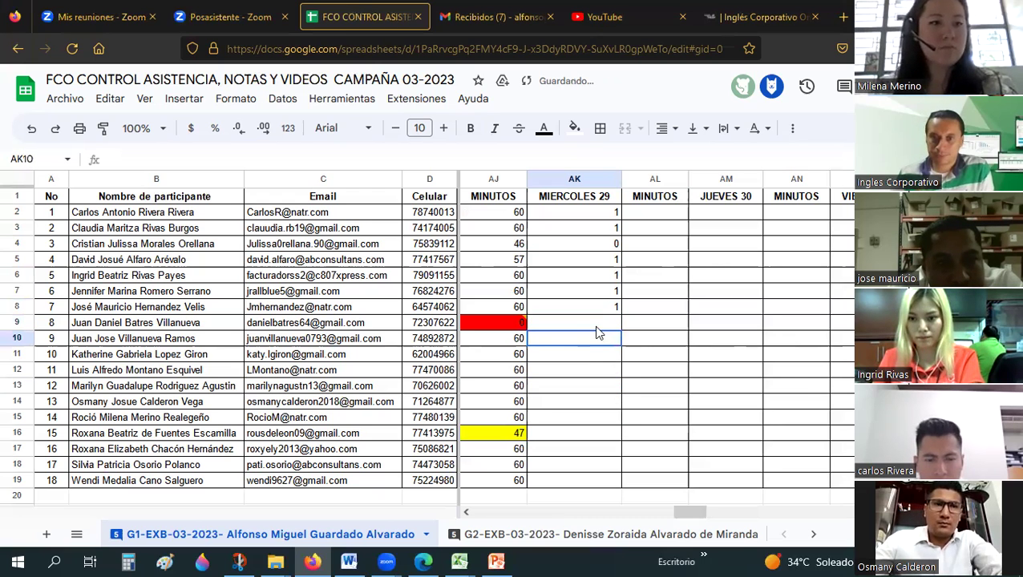
left_click(597, 328)
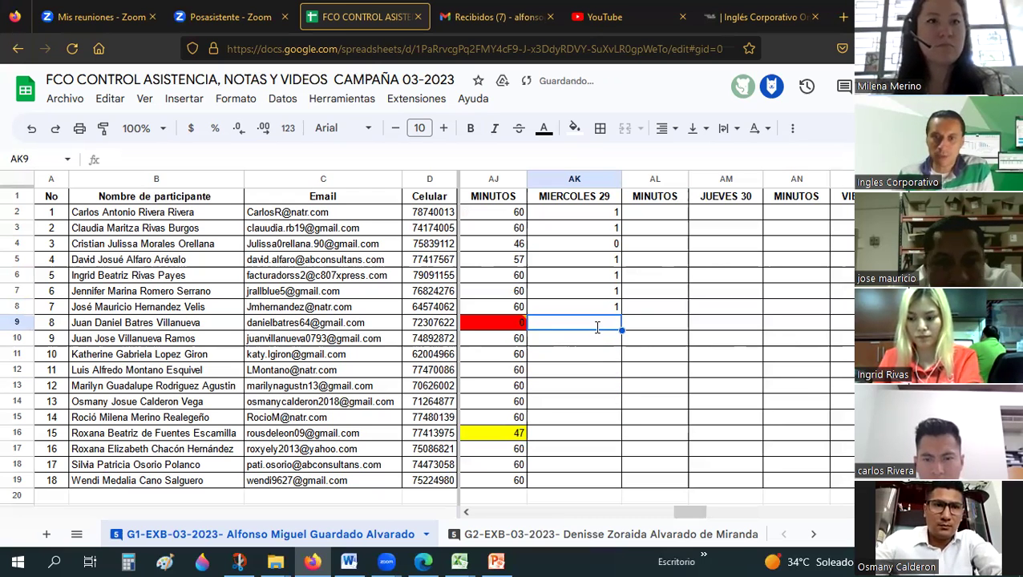
type("1")
key("Return")
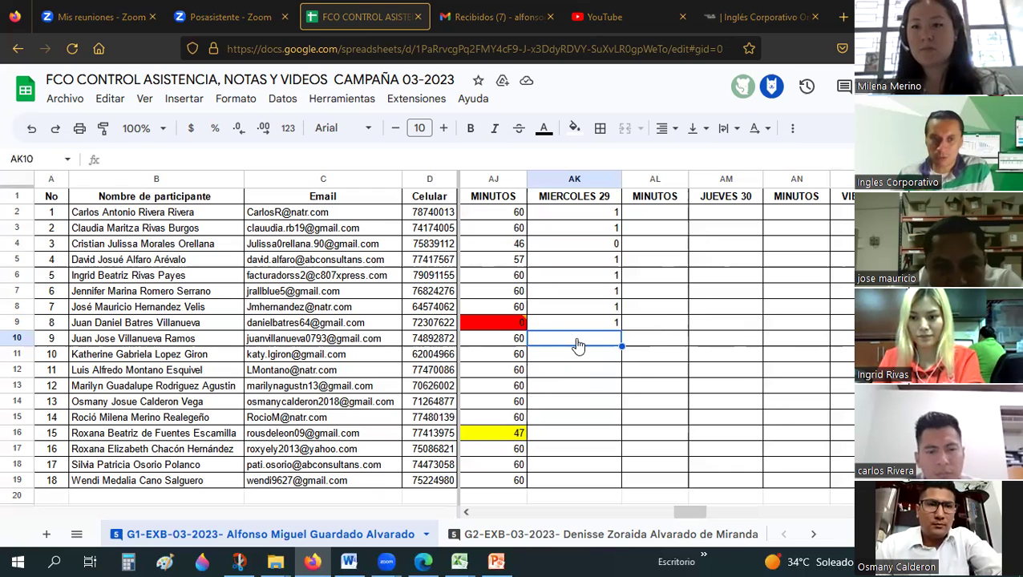
mouse_move(579, 345)
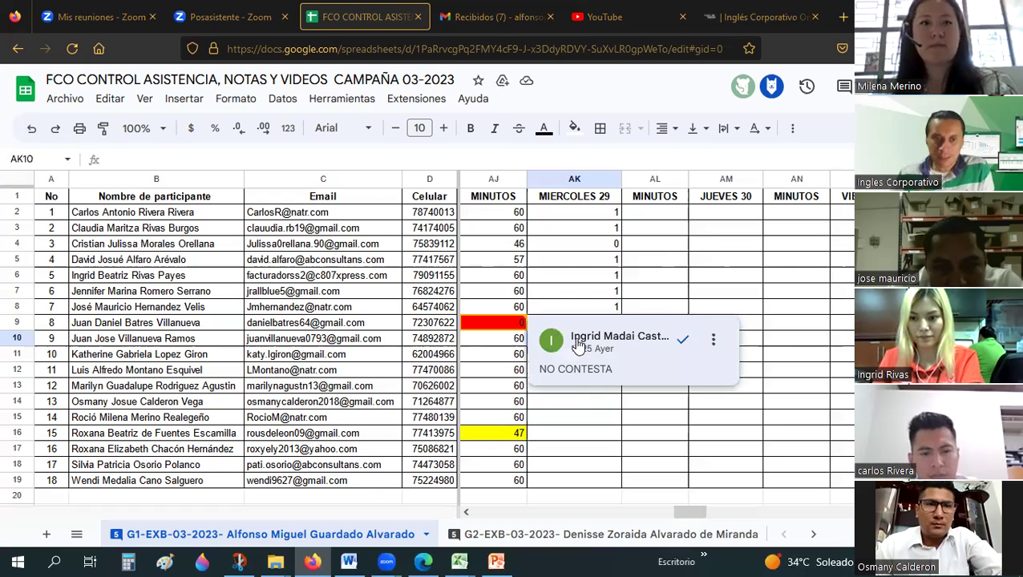
Step: Dismiss the cell comment and enter 1 for participants 9 to 11 in AK10 through AK12
left_click(579, 343)
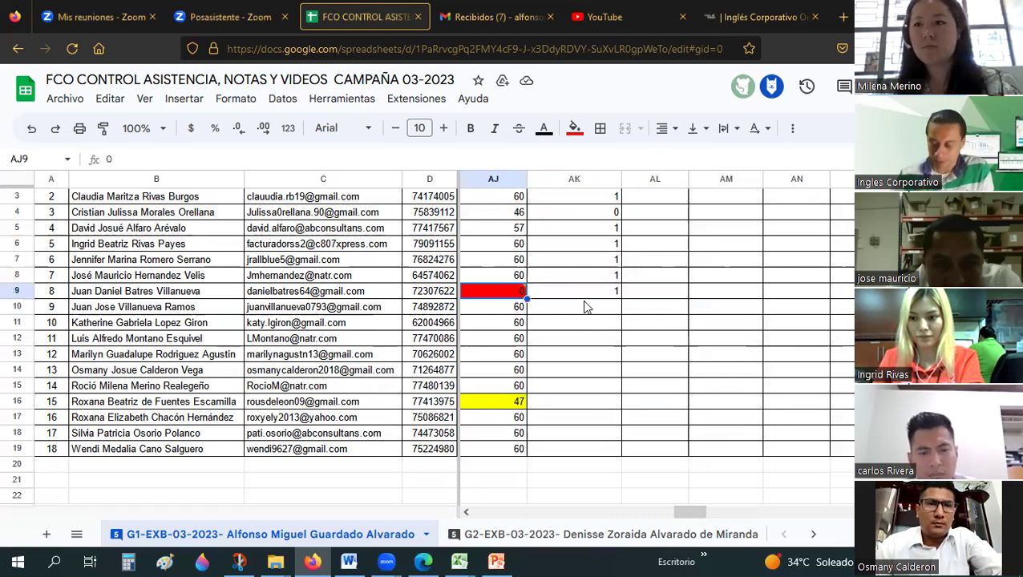
left_click(585, 303)
type("1")
key("Return")
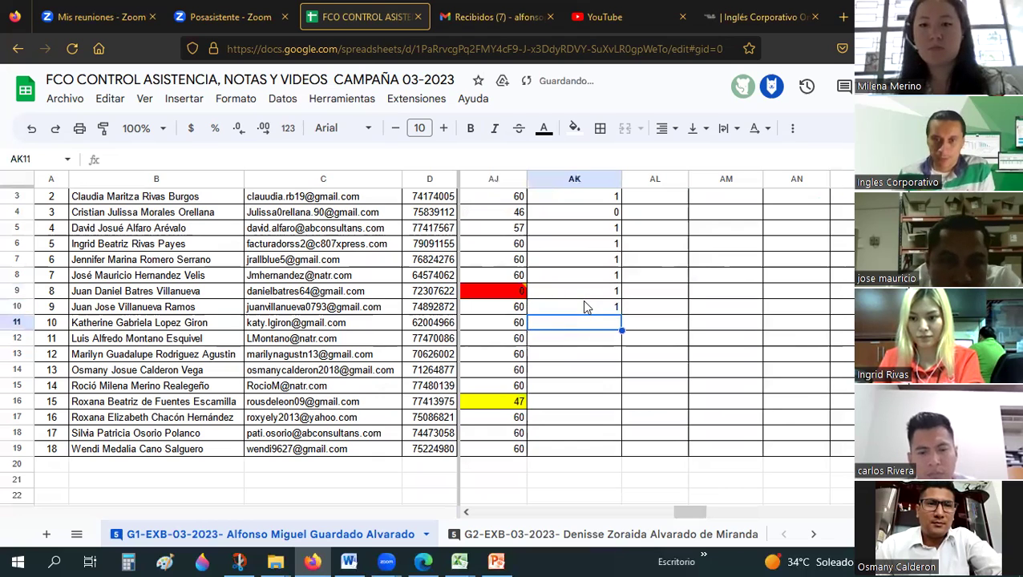
type("1")
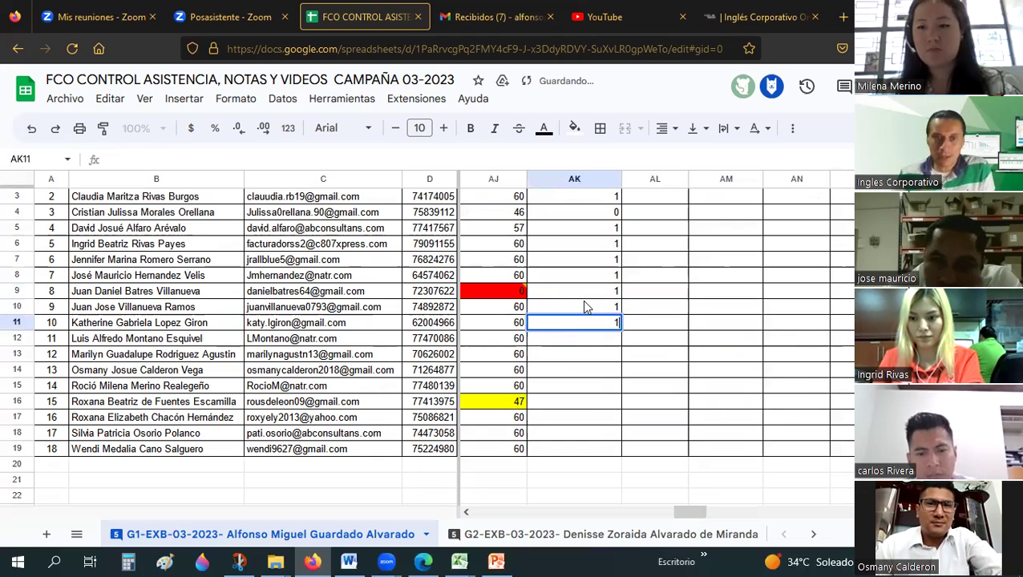
key("Return")
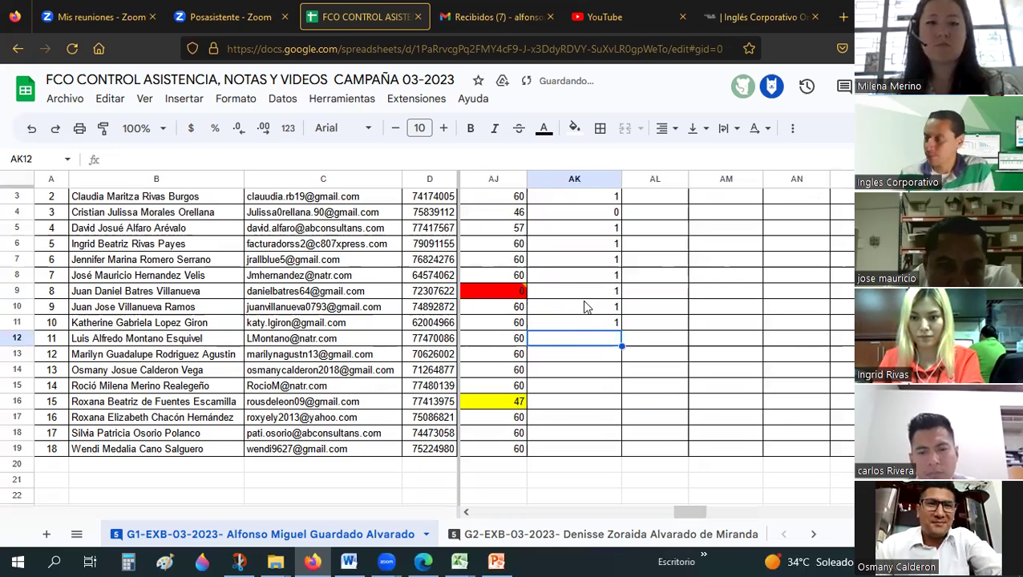
type("1")
key("Return")
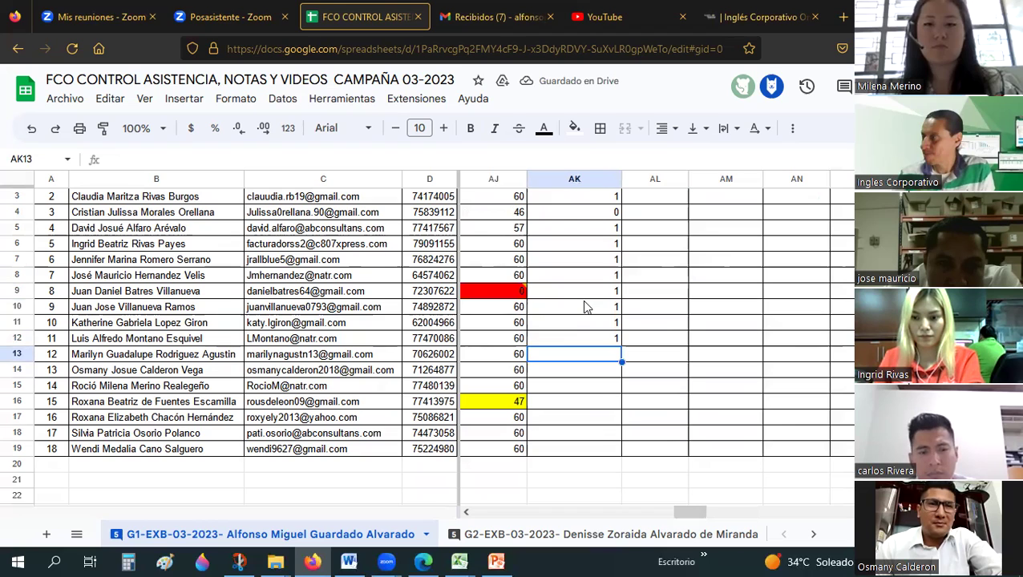
Step: Enter 1 in AK13 through AK16, then glance at the Inglés Corporativo tab and return
type("1")
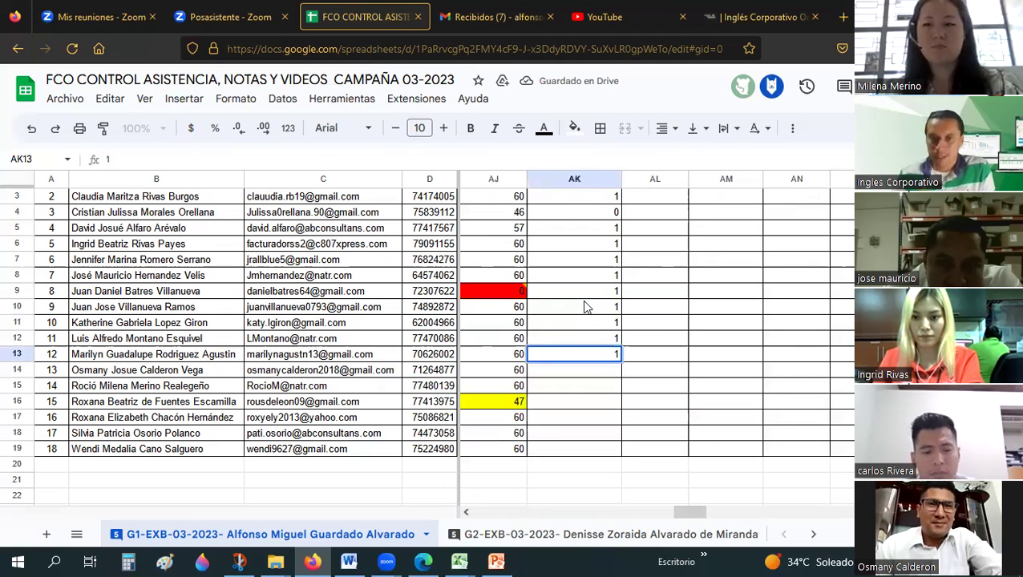
key("Return")
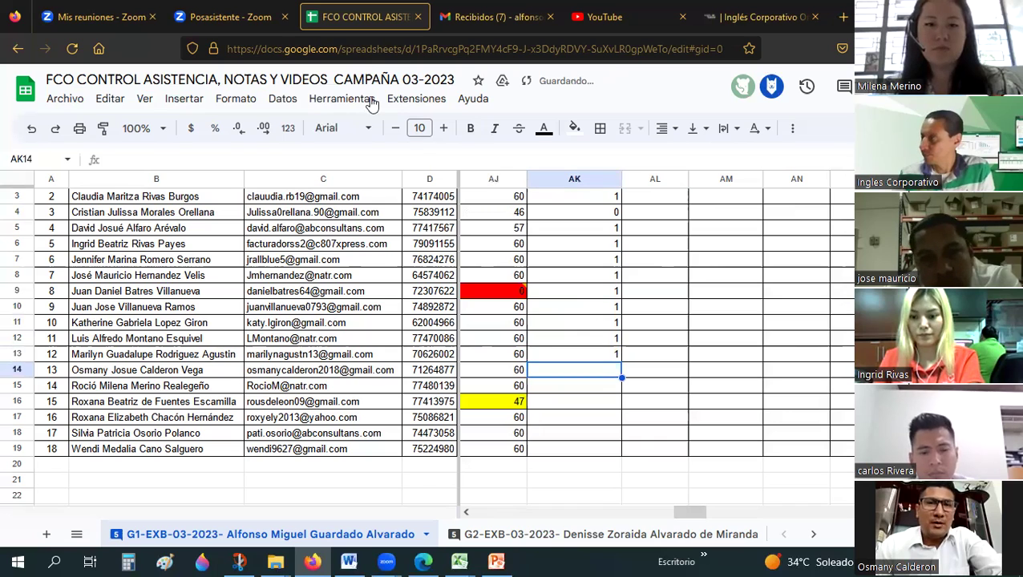
type("1")
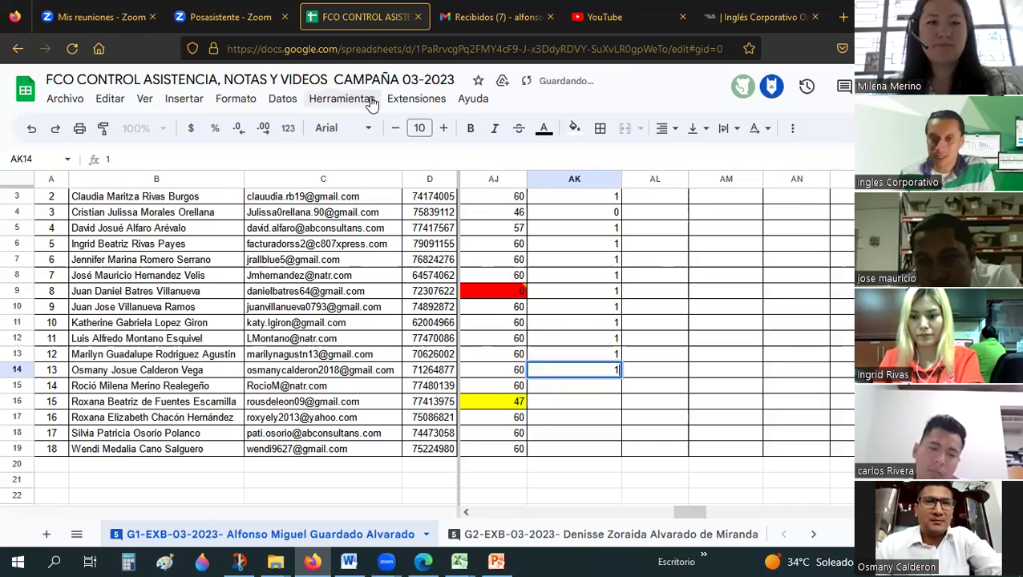
key("Return")
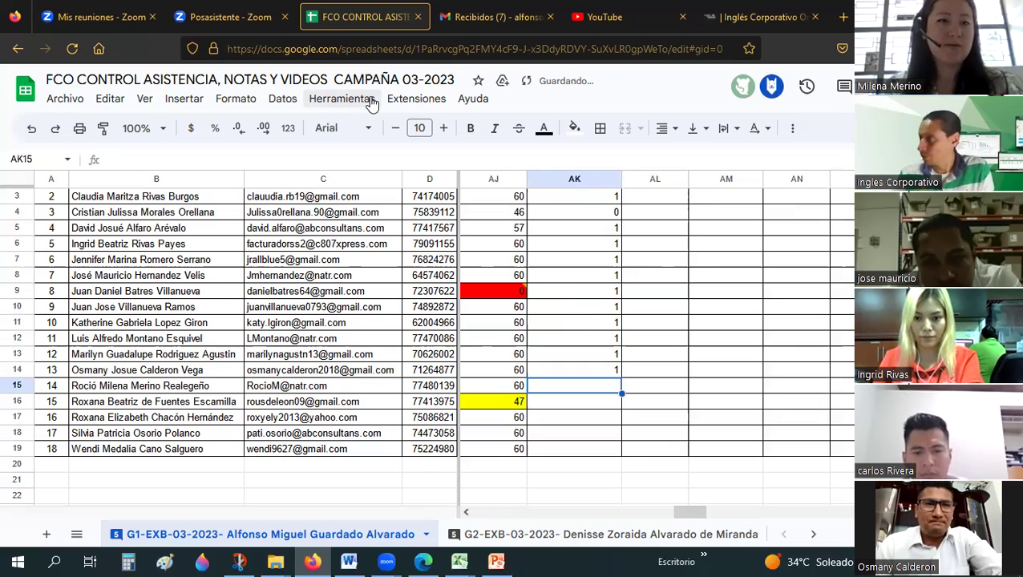
type("1")
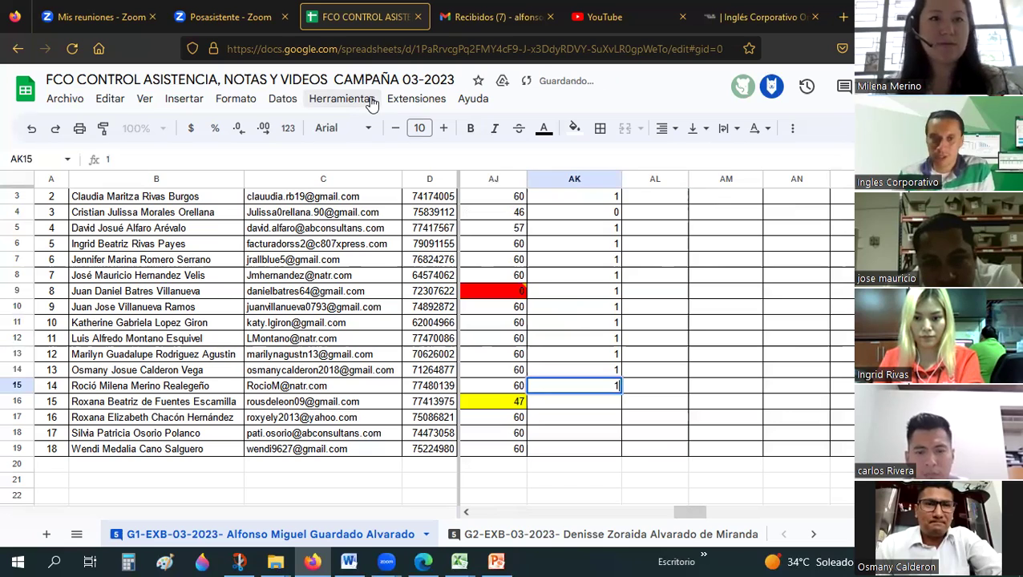
key("Return")
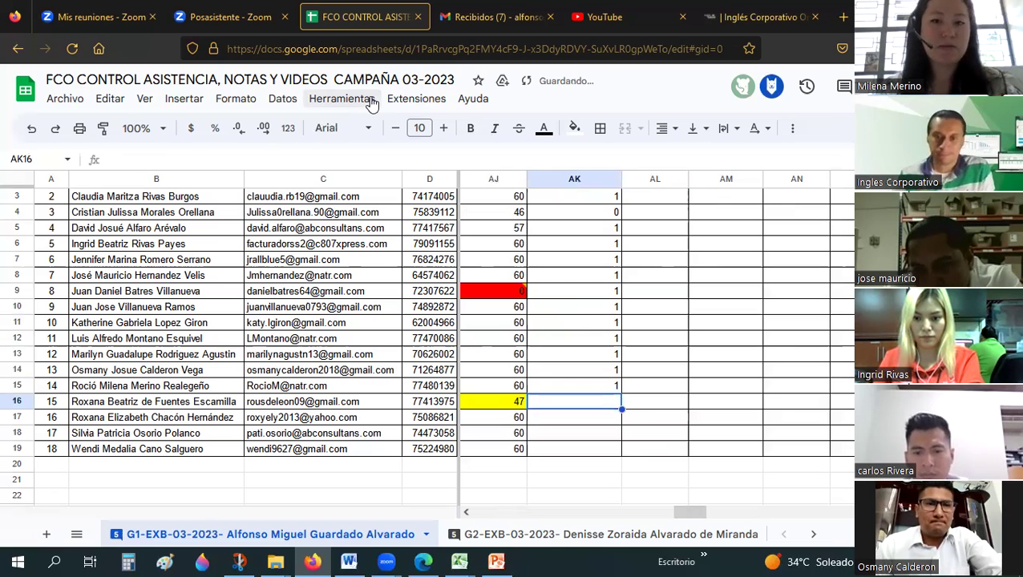
type("1")
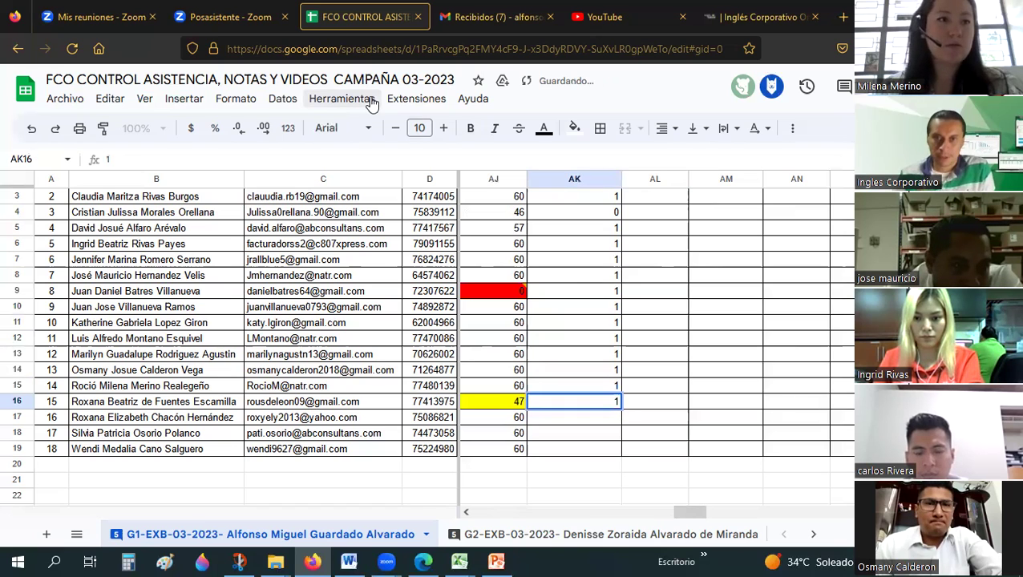
key("Return")
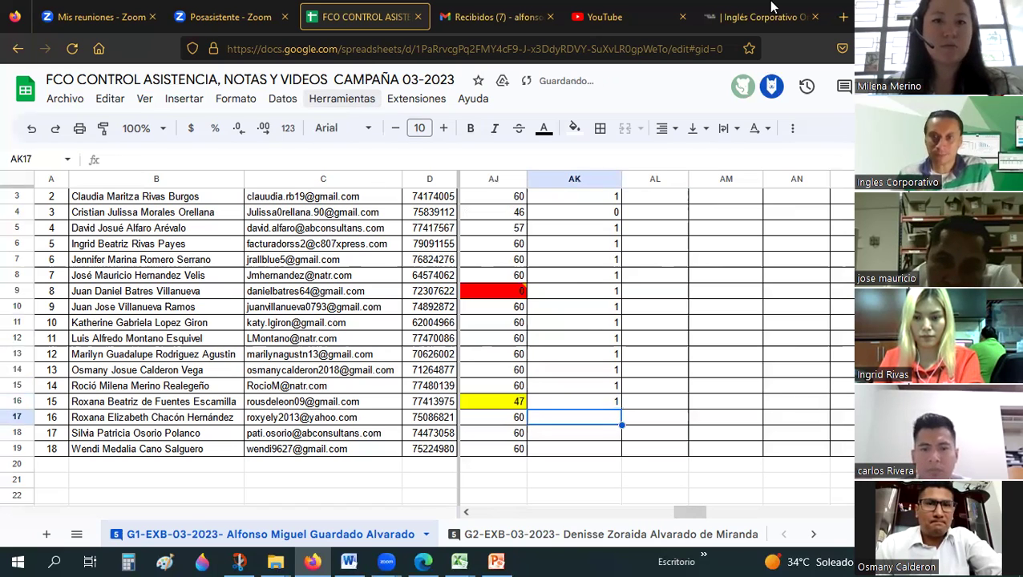
left_click(772, 8)
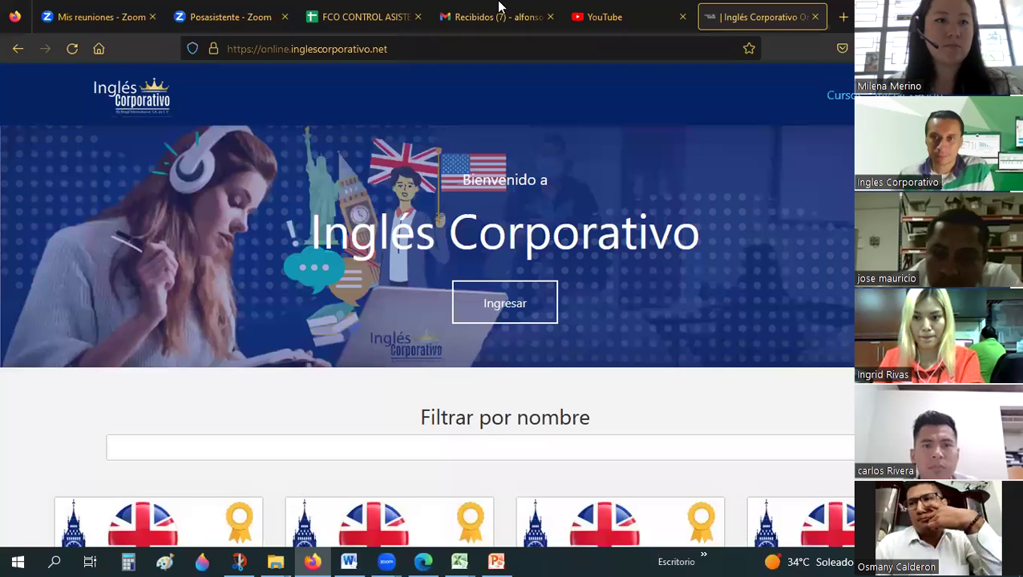
left_click(351, 7)
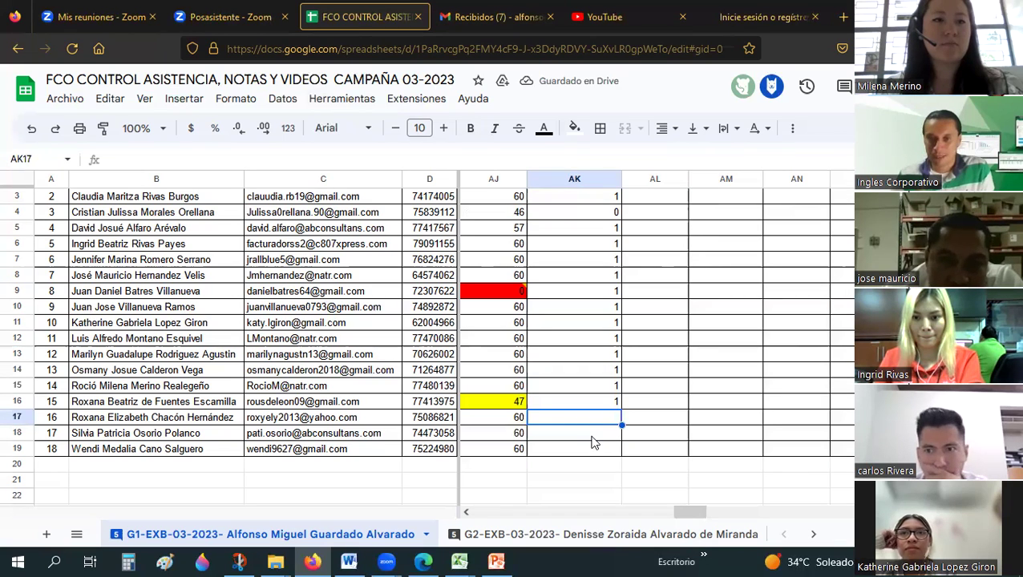
Step: Enter 1 for the last three participants in AK17, AK18 and AK19
left_click(591, 433)
left_click(588, 421)
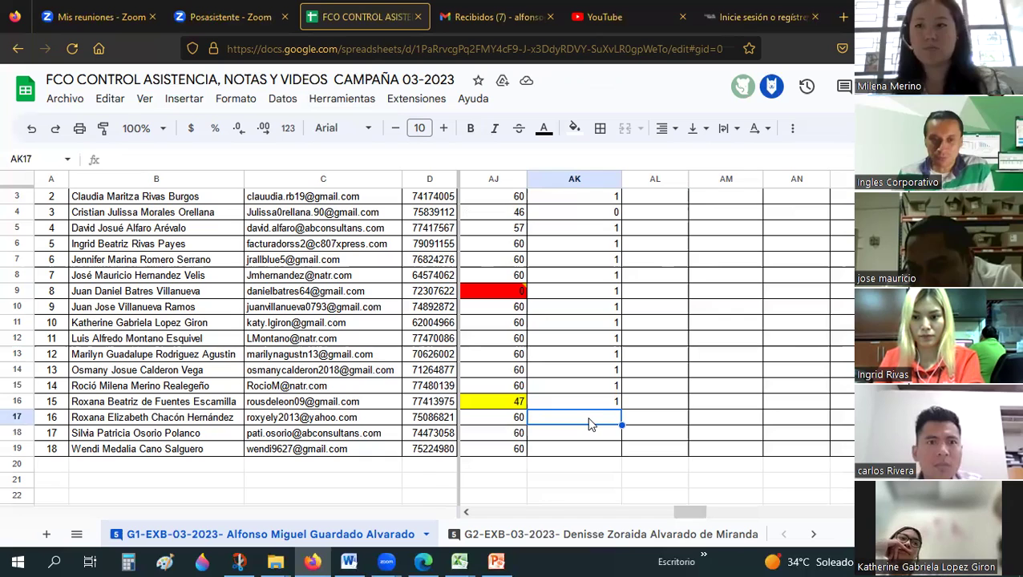
type("1")
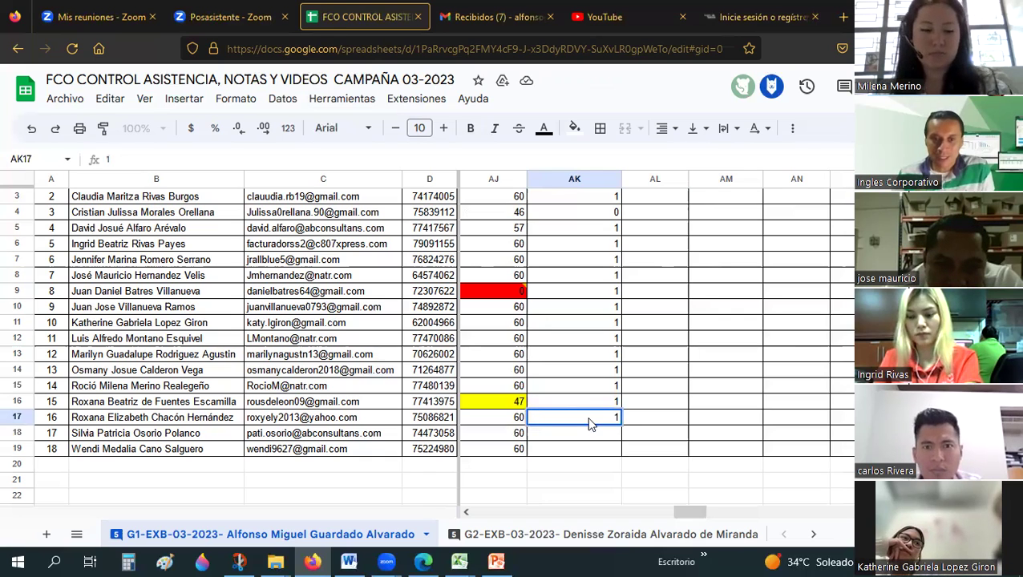
key("Return")
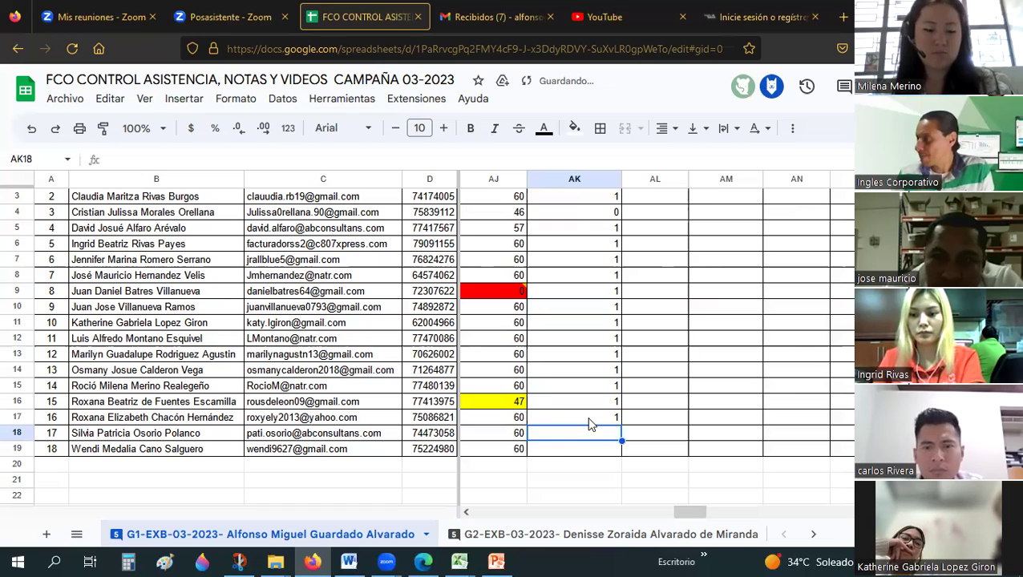
type("1")
key("Return")
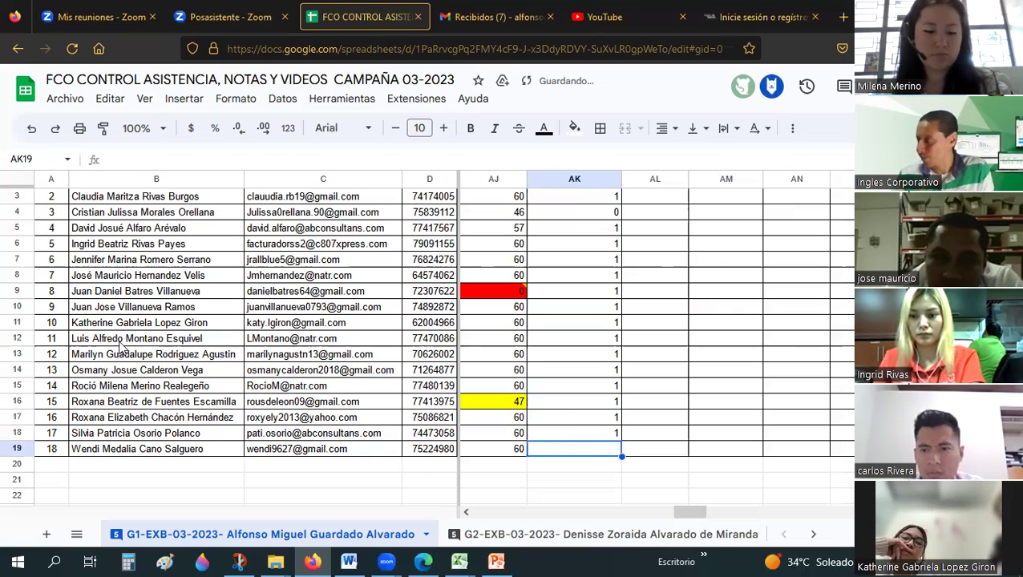
type("1")
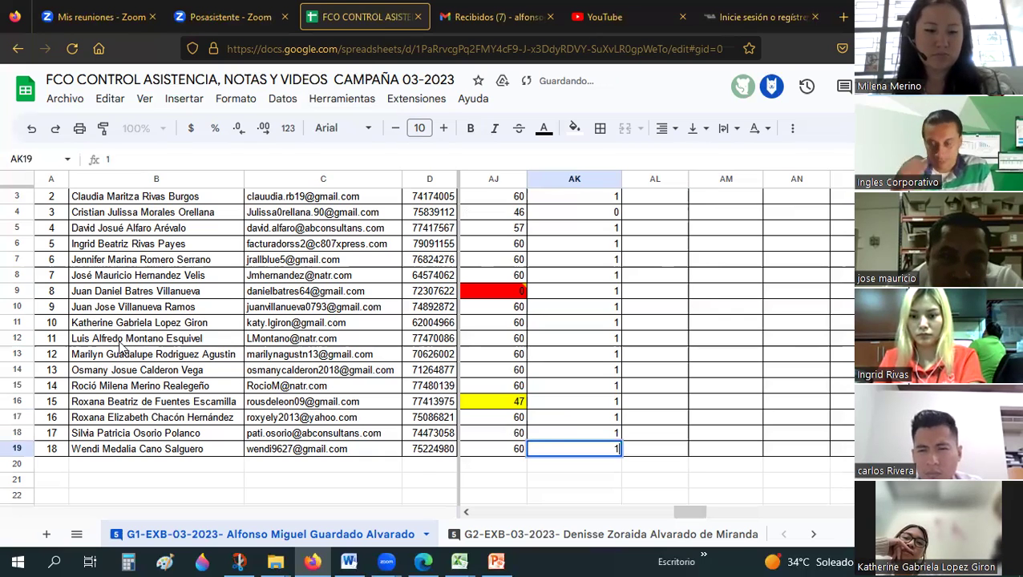
key("Return")
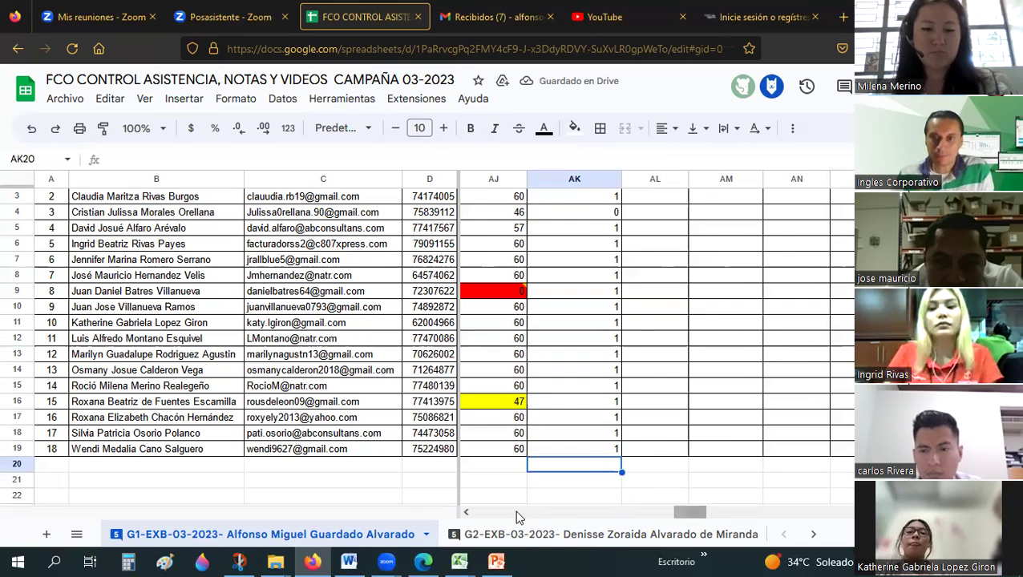
Step: Scroll across the sheet to check the completed MIERCOLES 29 attendance column
left_click_drag(689, 511, 517, 515)
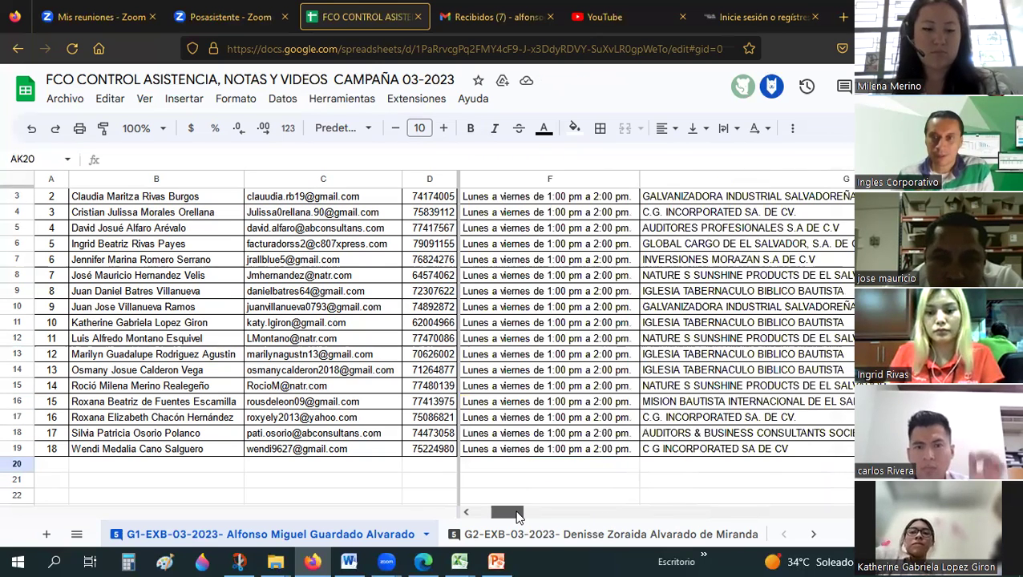
mouse_move(516, 516)
left_mouse_down()
mouse_move(784, 514)
mouse_move(837, 537)
left_mouse_up()
left_click_drag(720, 517, 706, 517)
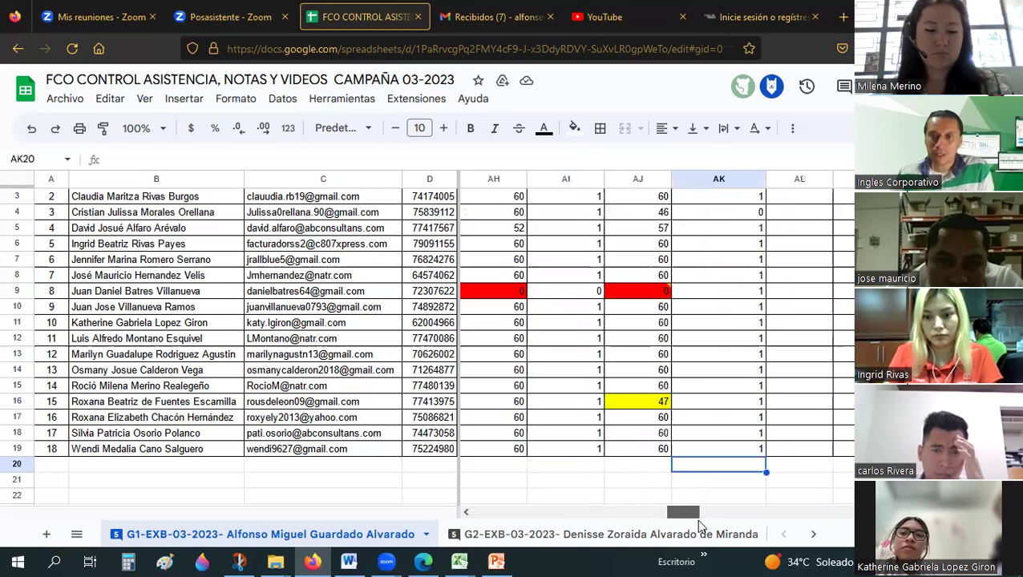
left_click(619, 371)
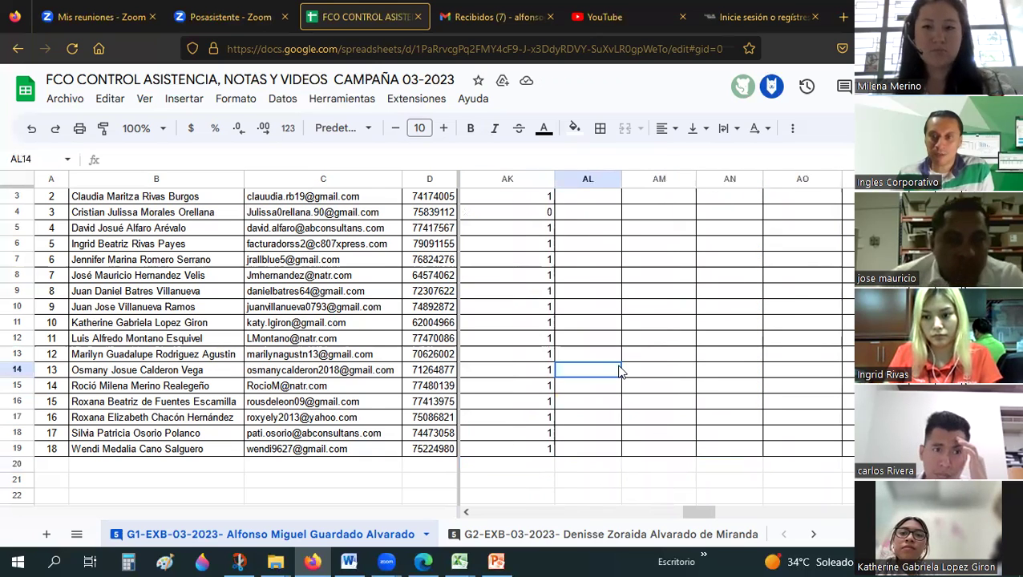
scroll(619, 371, "up", 1)
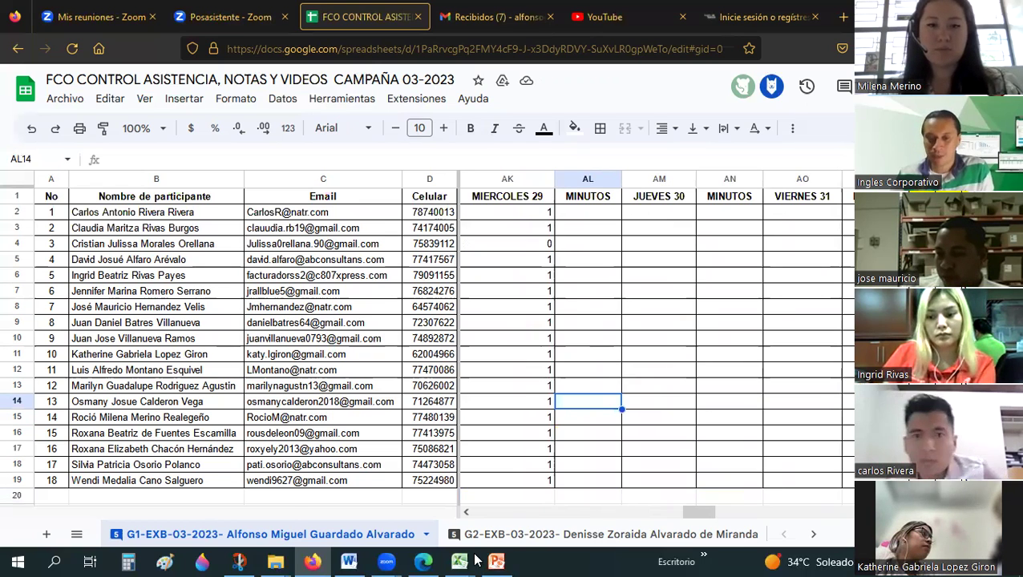
mouse_move(476, 561)
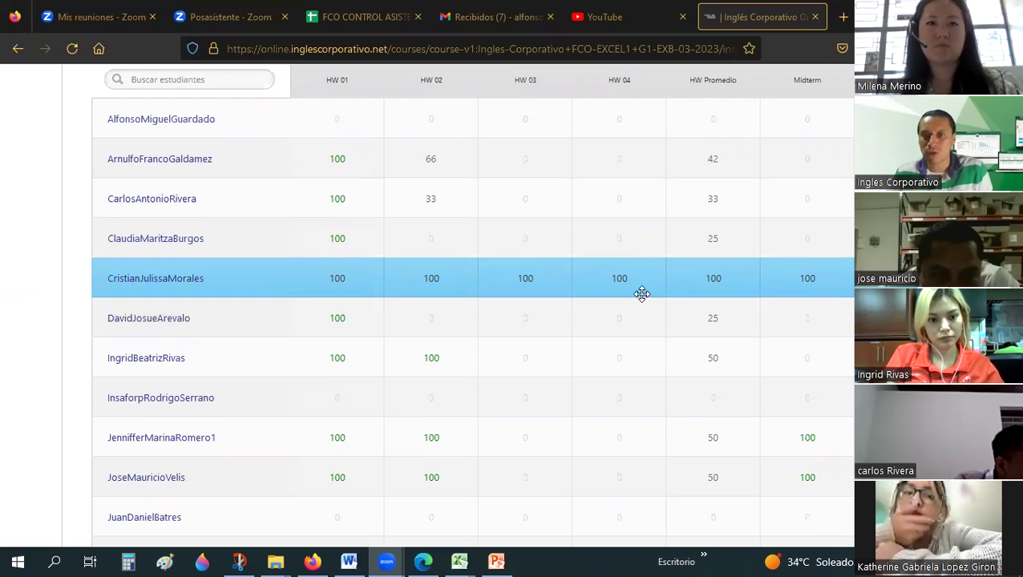
scroll(604, 278, "down", 2)
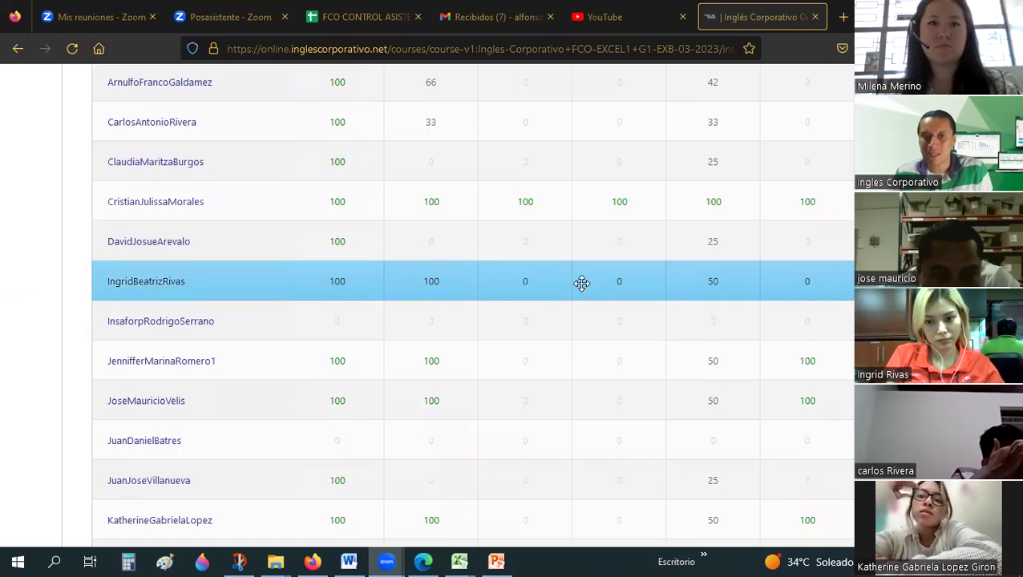
scroll(581, 282, "down", 2)
scroll(582, 283, "down", 2)
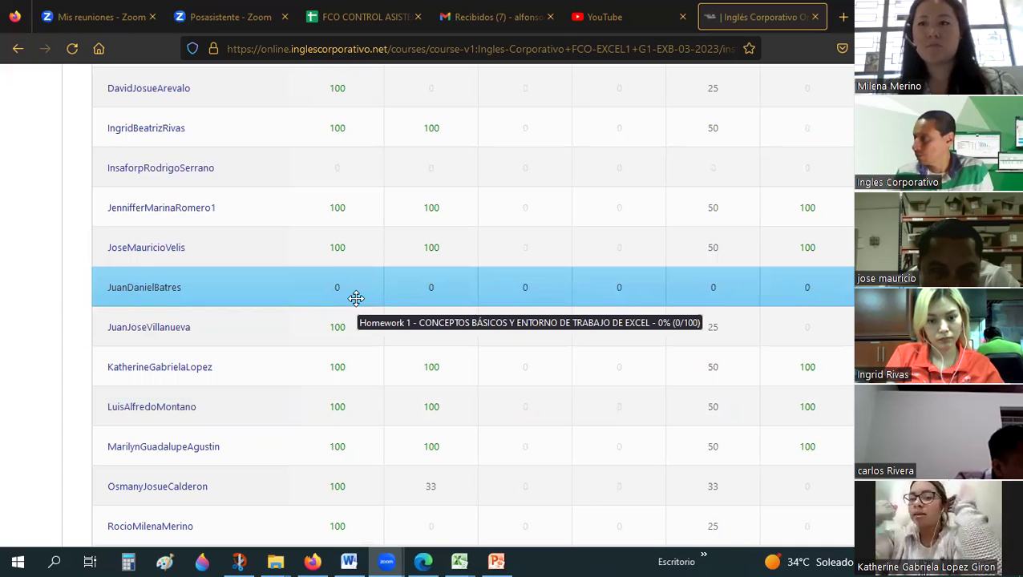
scroll(355, 298, "down", 2)
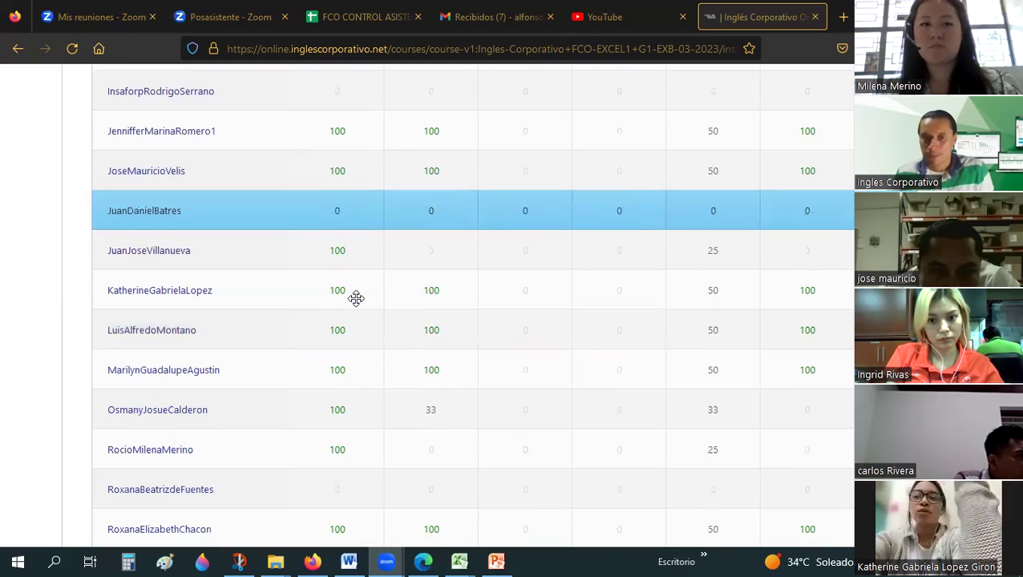
scroll(356, 298, "down", 2)
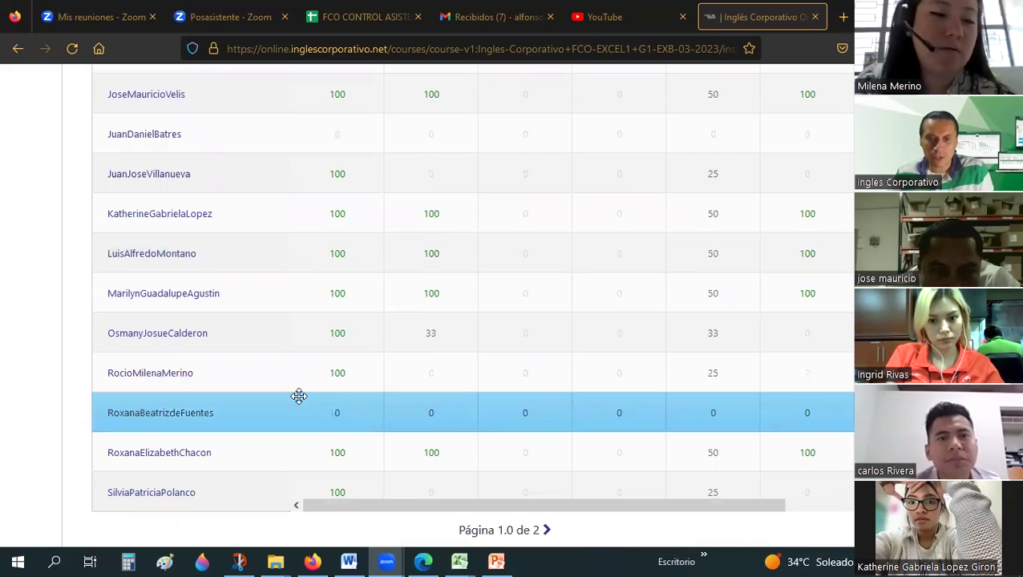
scroll(298, 395, "up", 2)
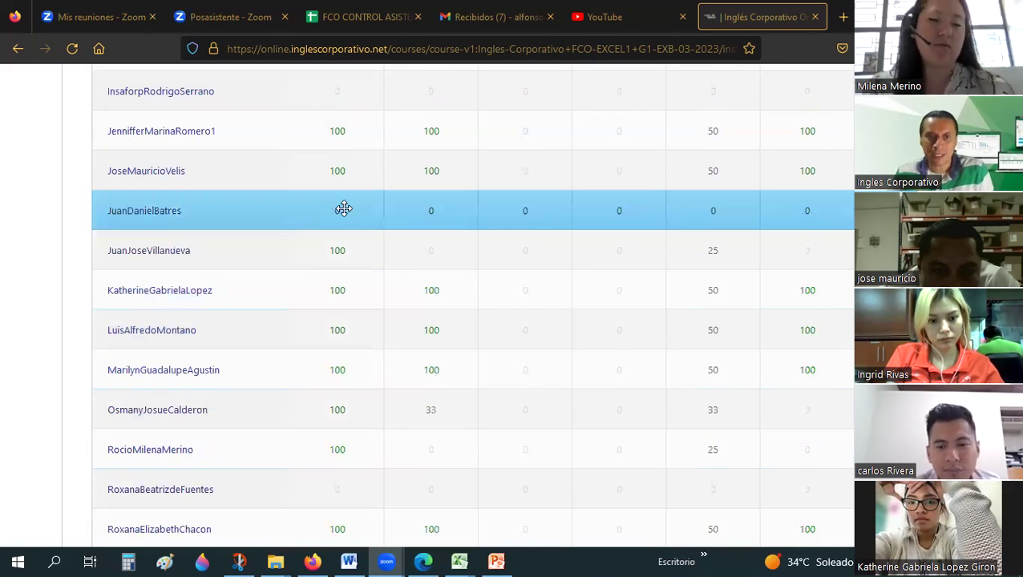
scroll(265, 405, "down", 4)
scroll(268, 404, "up", 2)
scroll(269, 401, "up", 4)
scroll(268, 400, "up", 2)
scroll(268, 401, "up", 2)
scroll(268, 401, "up", 1)
scroll(268, 401, "up", 3)
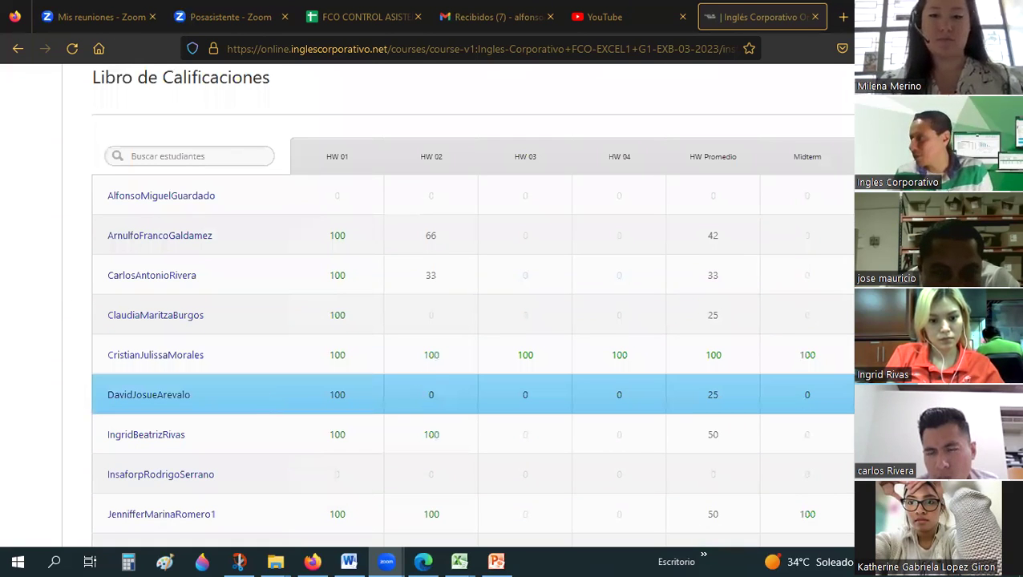
Step: Scroll through the Libro de Calificaciones homework scores, then bring up the window switcher
left_click(730, 287)
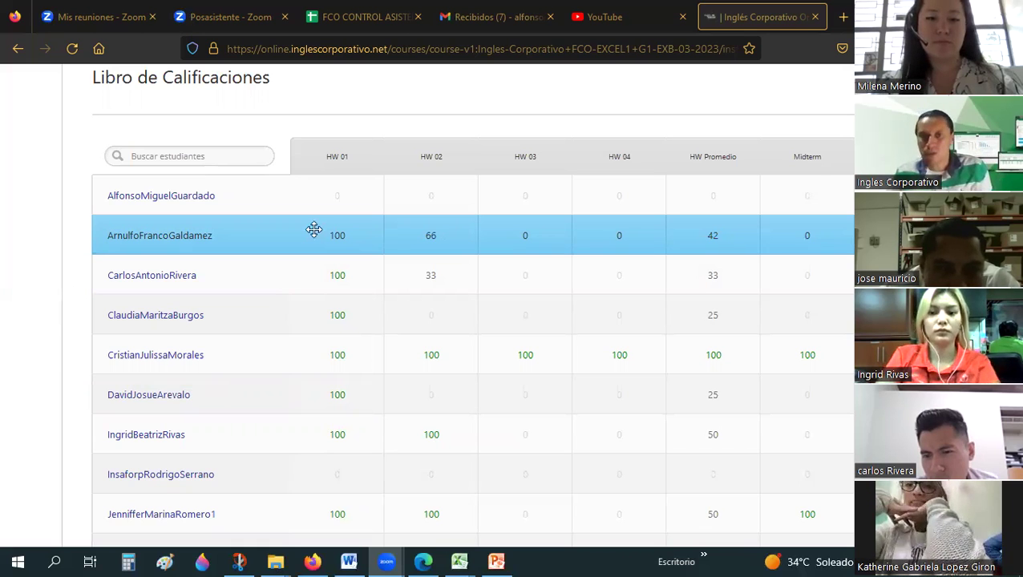
scroll(315, 233, "up", 2)
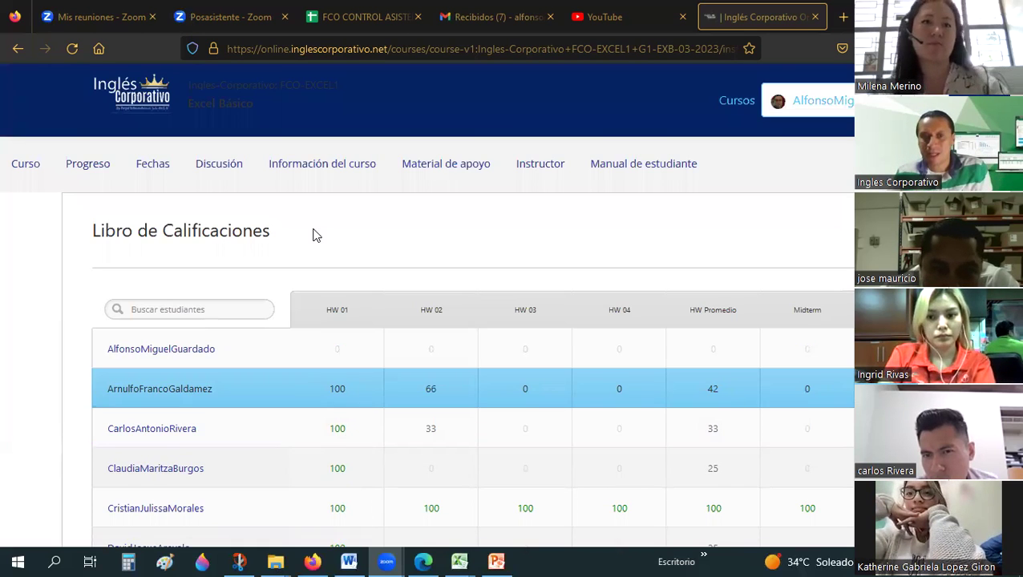
scroll(315, 233, "down", 2)
scroll(313, 229, "down", 3)
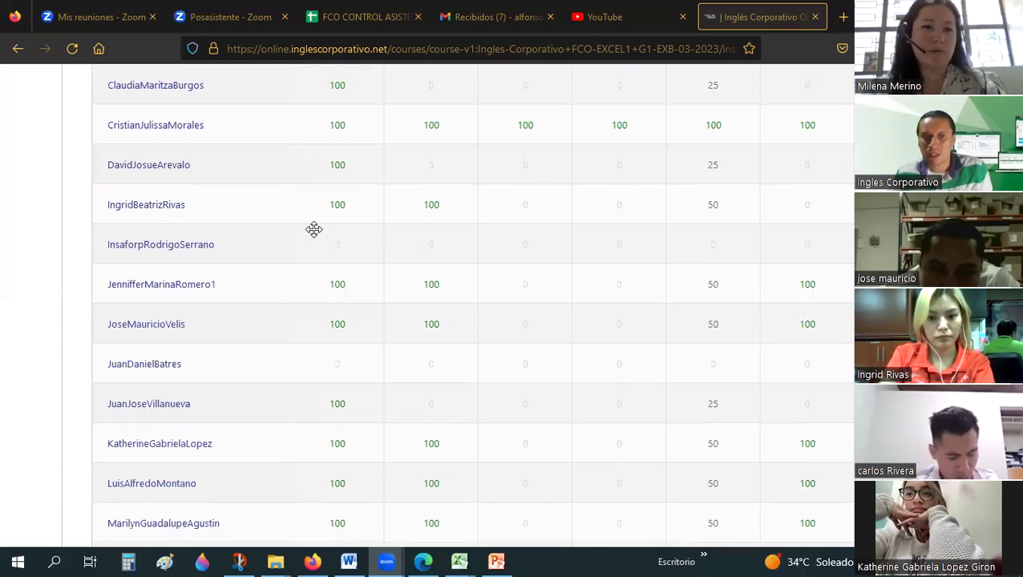
scroll(313, 229, "down", 2)
scroll(313, 229, "down", 1)
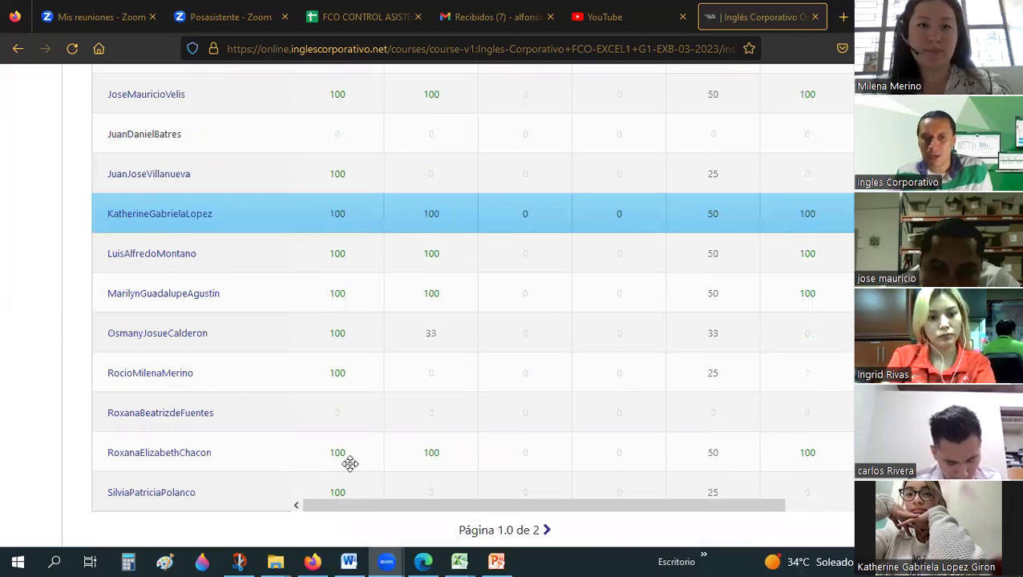
scroll(280, 338, "up", 1)
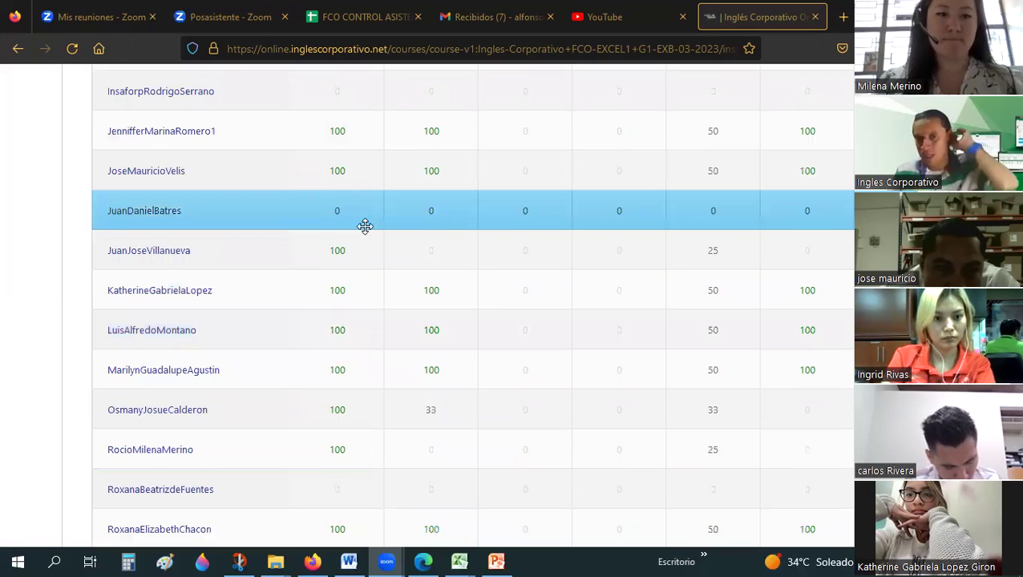
scroll(365, 226, "up", 2)
scroll(364, 226, "up", 1)
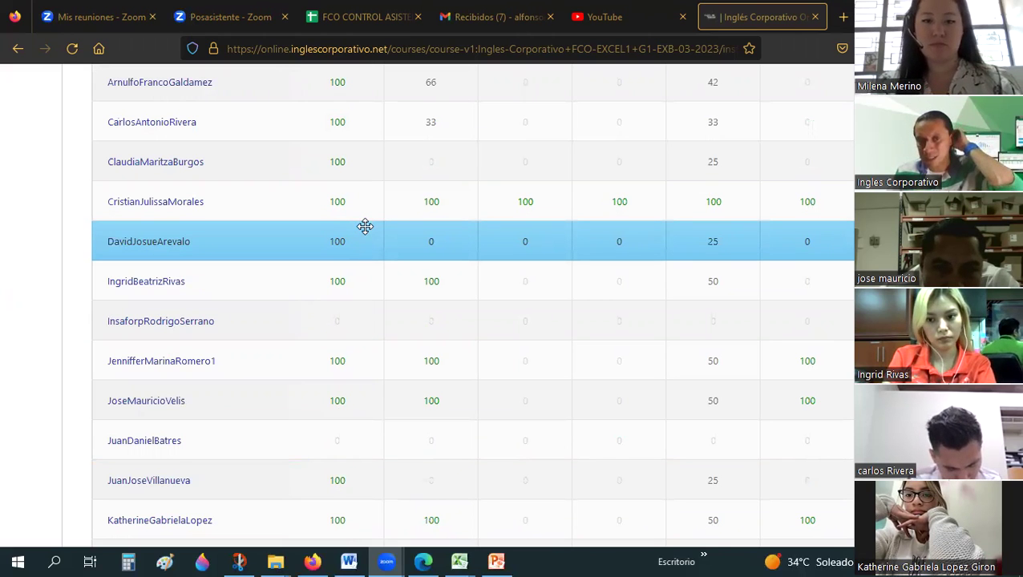
scroll(365, 226, "up", 1)
scroll(416, 210, "up", 1)
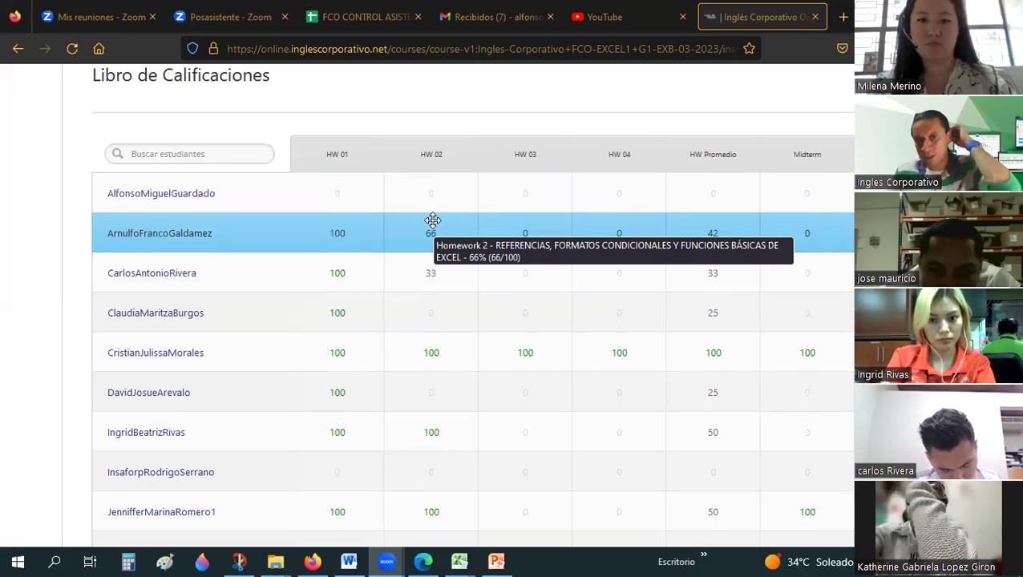
scroll(432, 220, "down", 5)
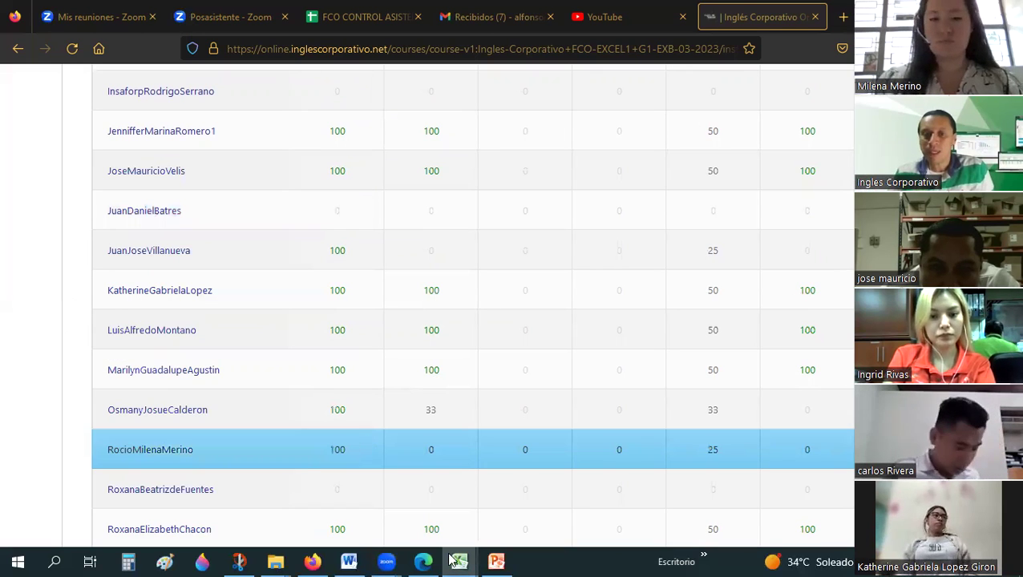
mouse_move(455, 561)
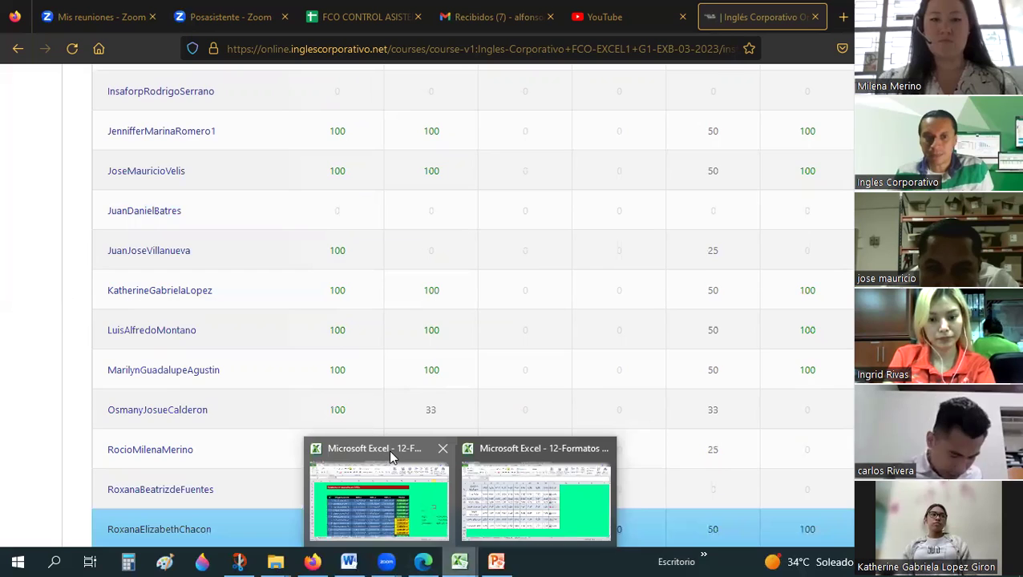
key("alt+Tab")
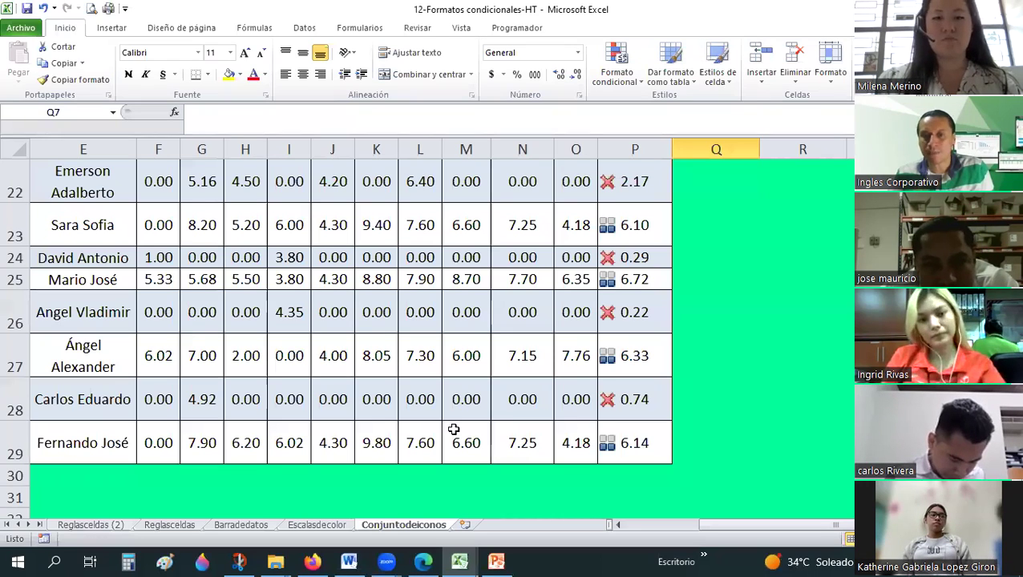
Step: Bring the Excel workbook's Conjuntodeiconos icon-set sheet to the front and scroll to its top
left_click(454, 430)
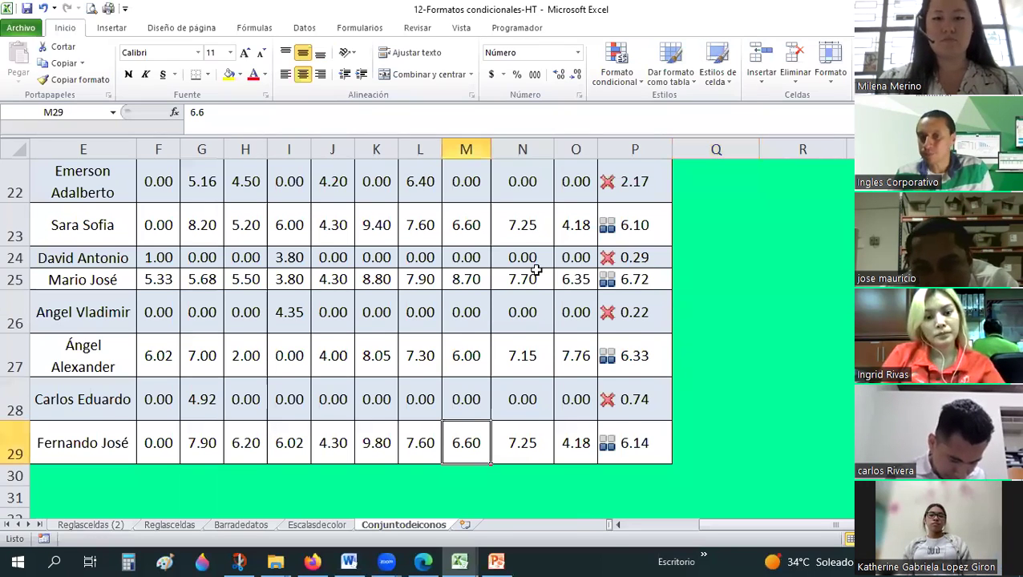
scroll(525, 288, "up", 3)
scroll(502, 337, "up", 1)
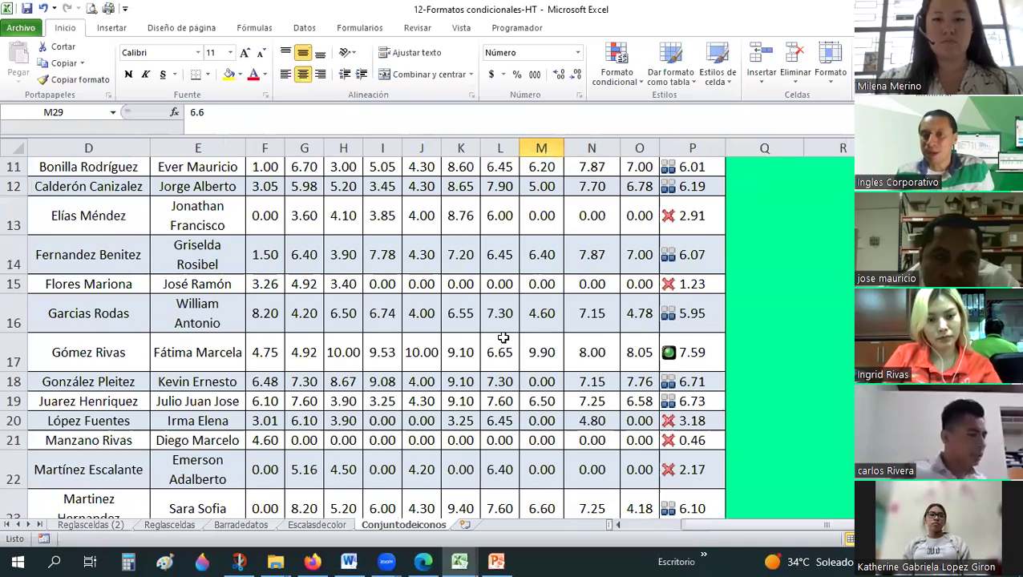
scroll(503, 337, "up", 2)
scroll(503, 338, "down", 1, "ctrl")
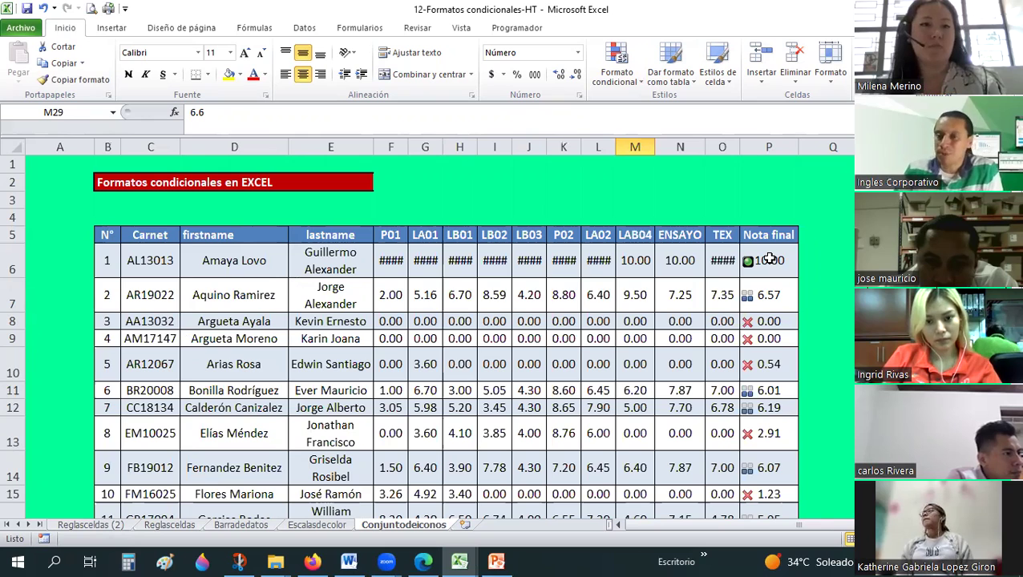
Step: AutoFit the TEX column and columns F–N so row 6 shows 10.00 instead of ####
left_click(742, 158)
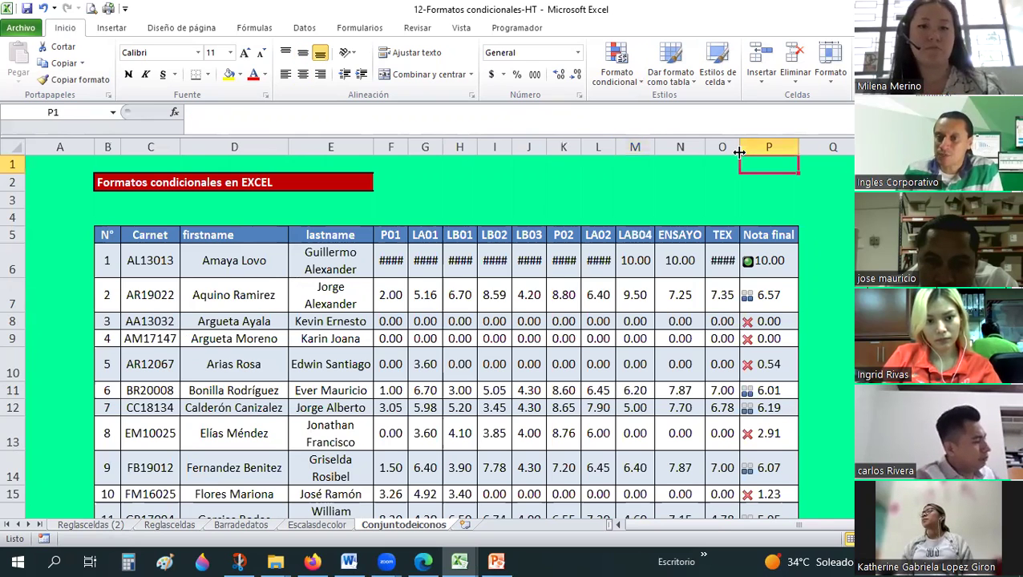
double_click(739, 152)
left_click_drag(697, 144, 390, 147)
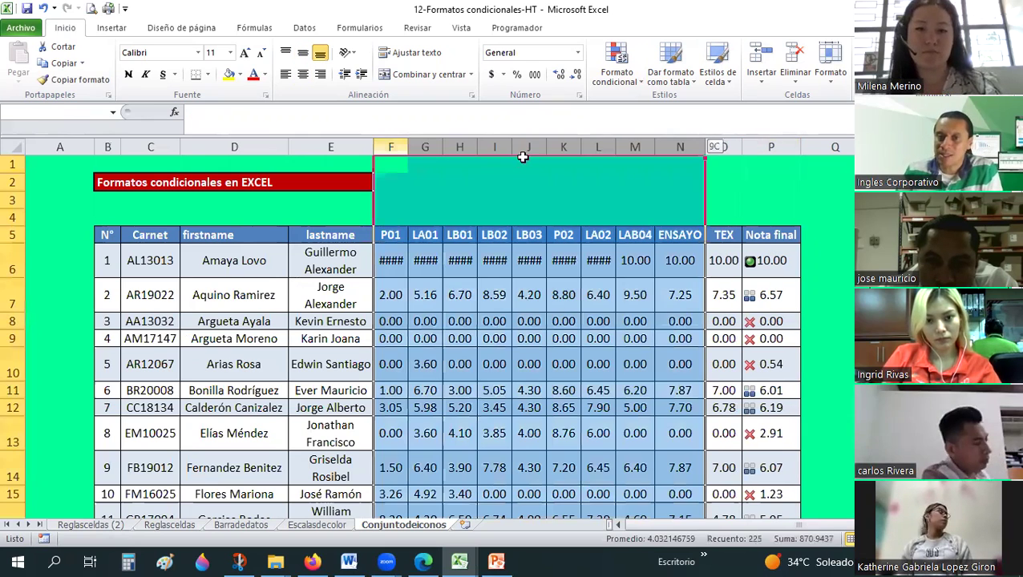
double_click(477, 149)
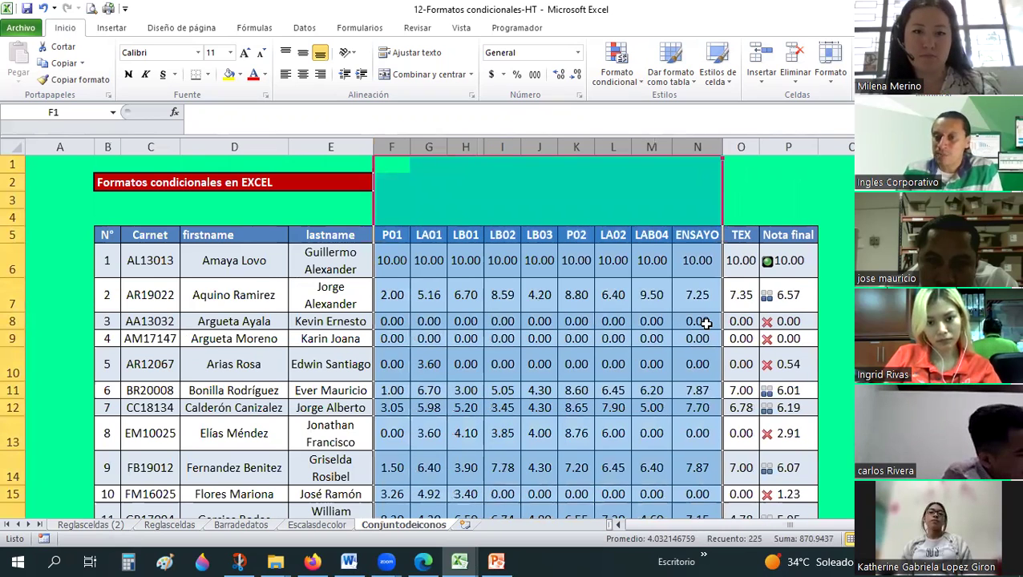
left_click(705, 321)
scroll(705, 324, "down", 1)
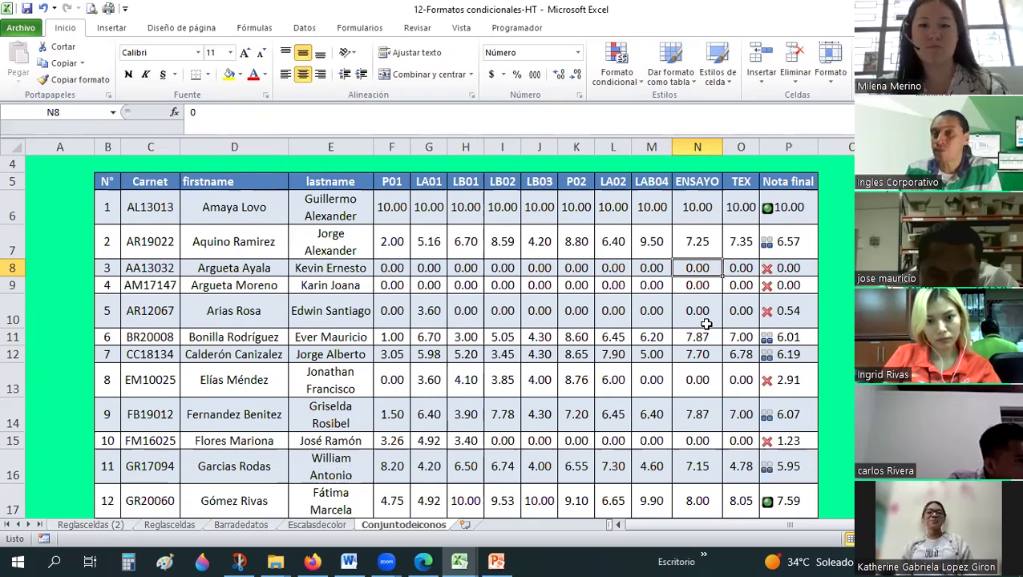
left_click(609, 80)
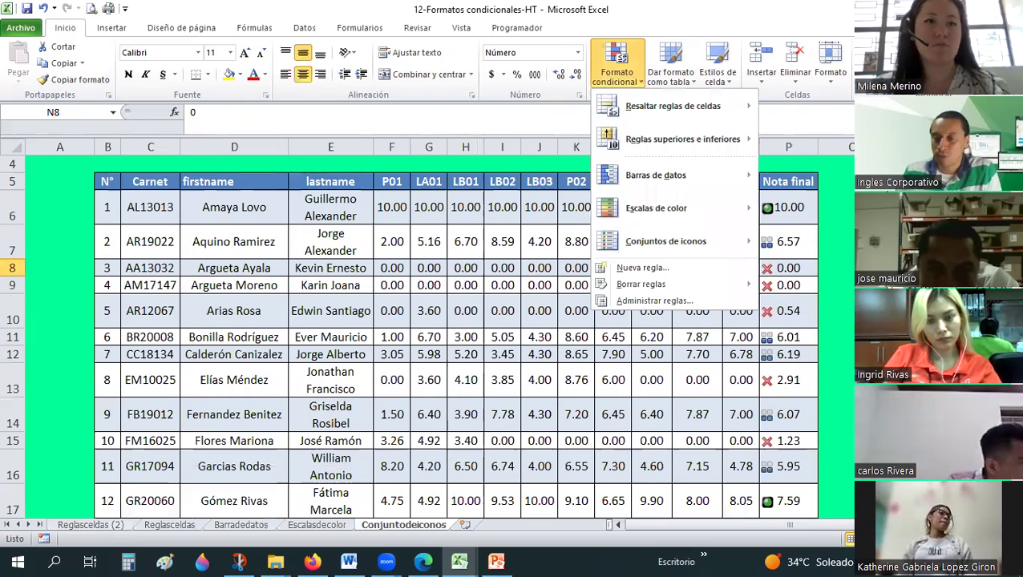
key("Escape")
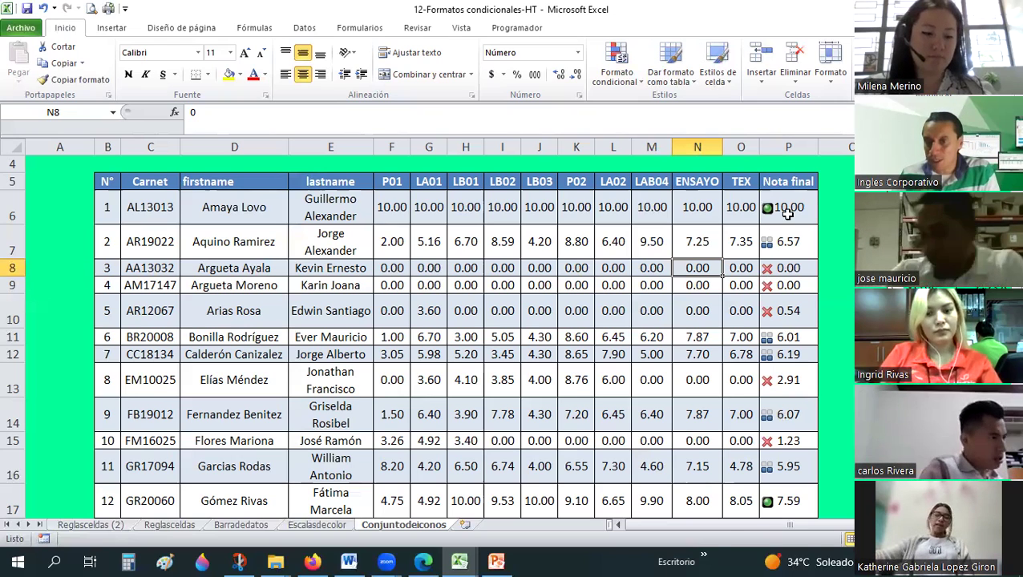
left_click_drag(788, 212, 788, 414)
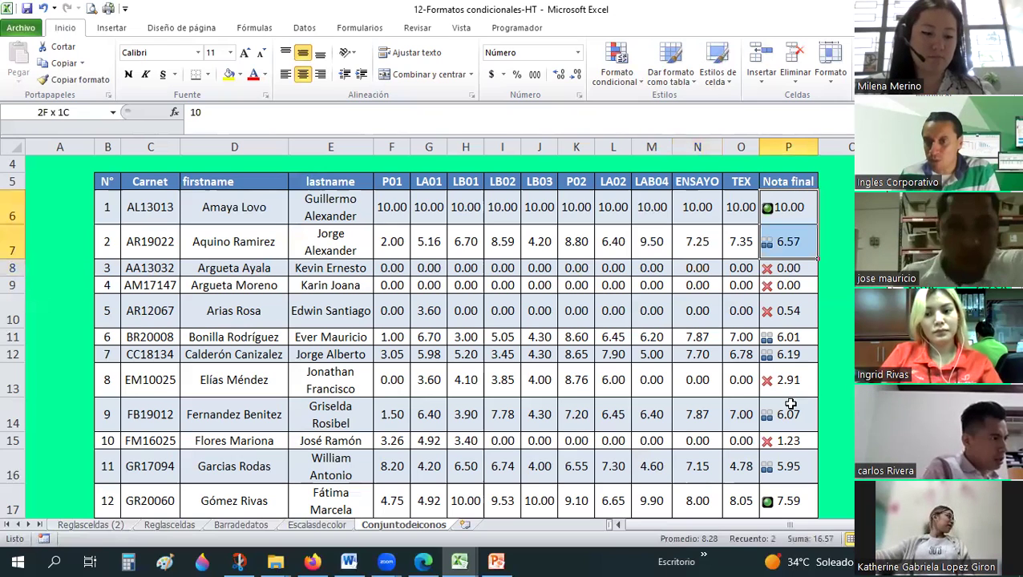
left_click(624, 81)
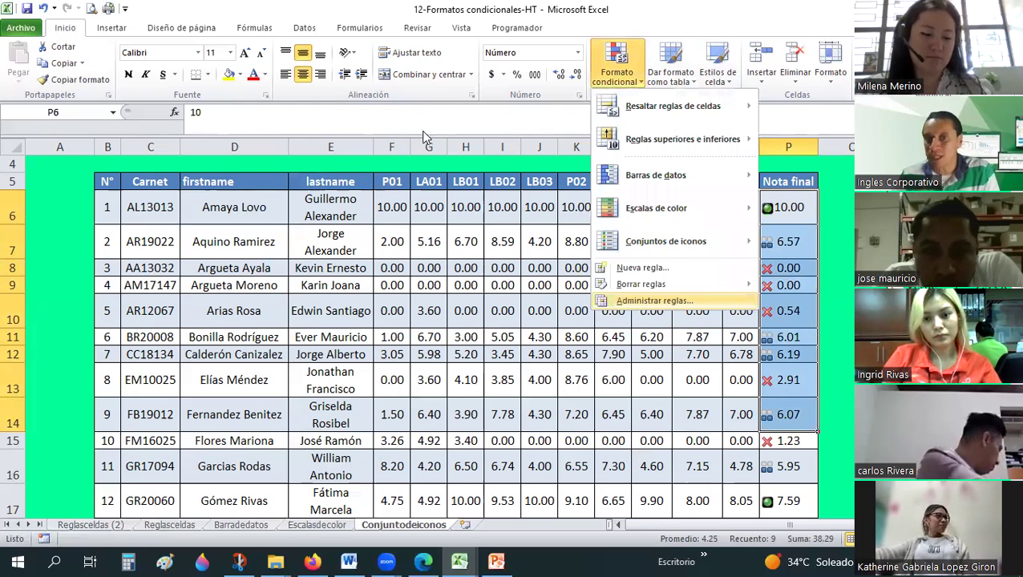
left_click(413, 147)
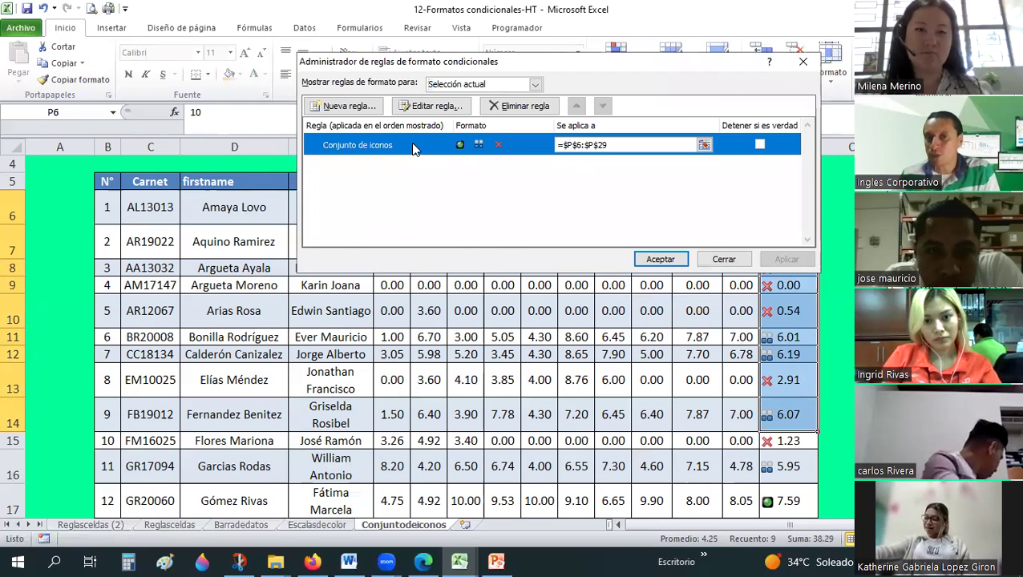
double_click(413, 147)
left_click(392, 117)
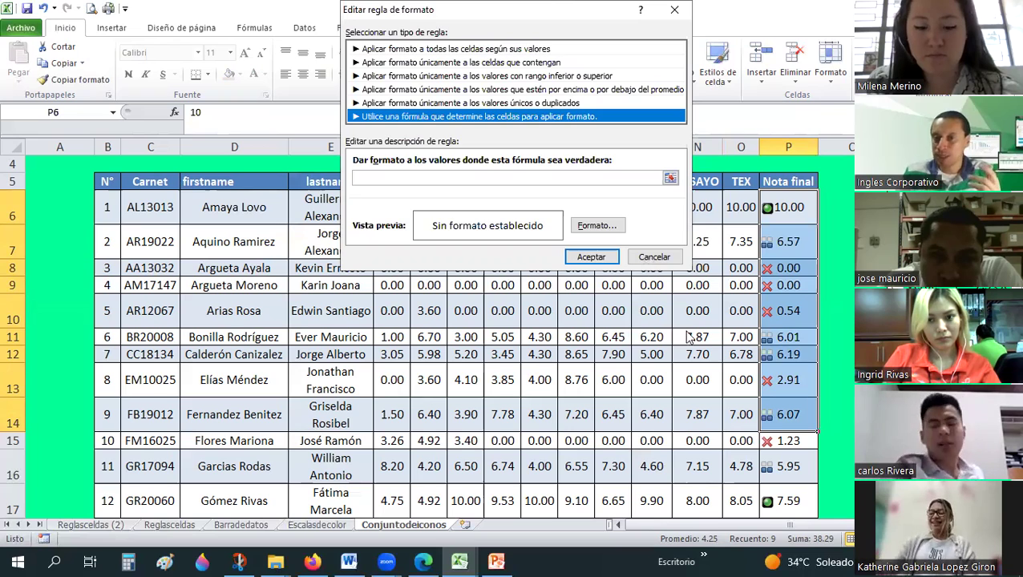
left_click(685, 258)
key("Escape")
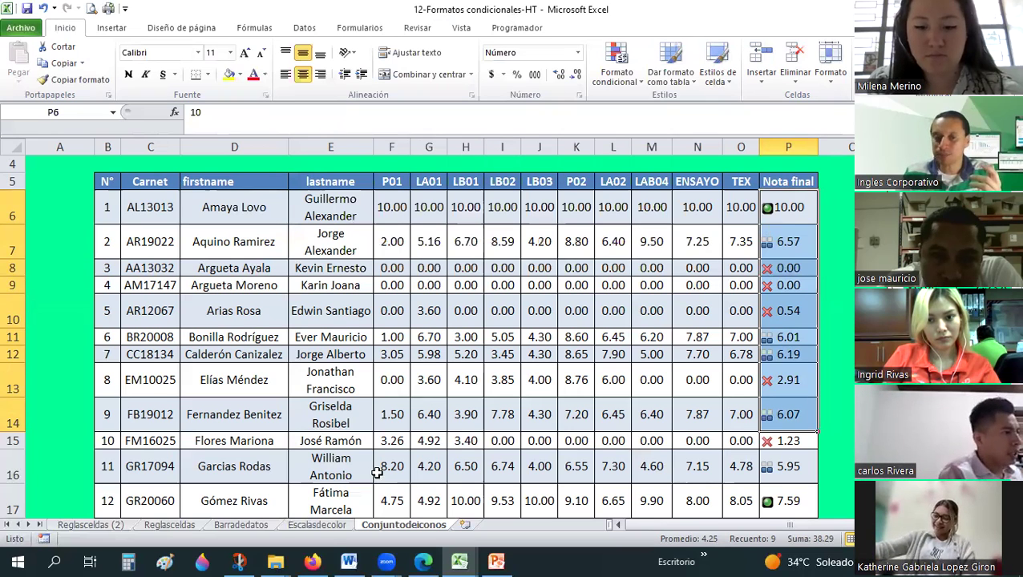
key("Down")
left_click(332, 525)
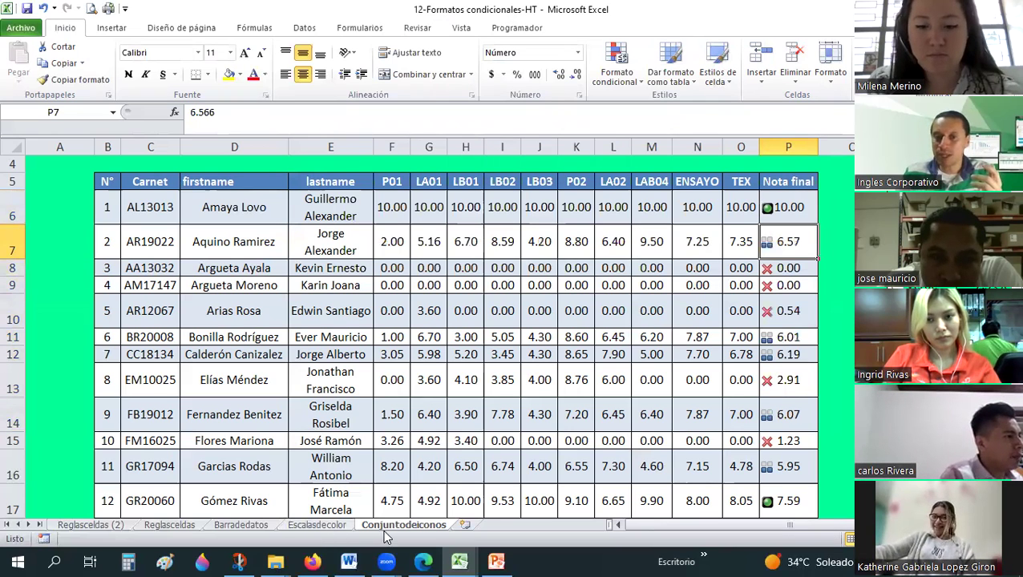
Step: Go to the Reglasceldas (2) sheet and select Departamento 7's red-orange highlighted total
left_click(240, 526)
left_click(169, 526)
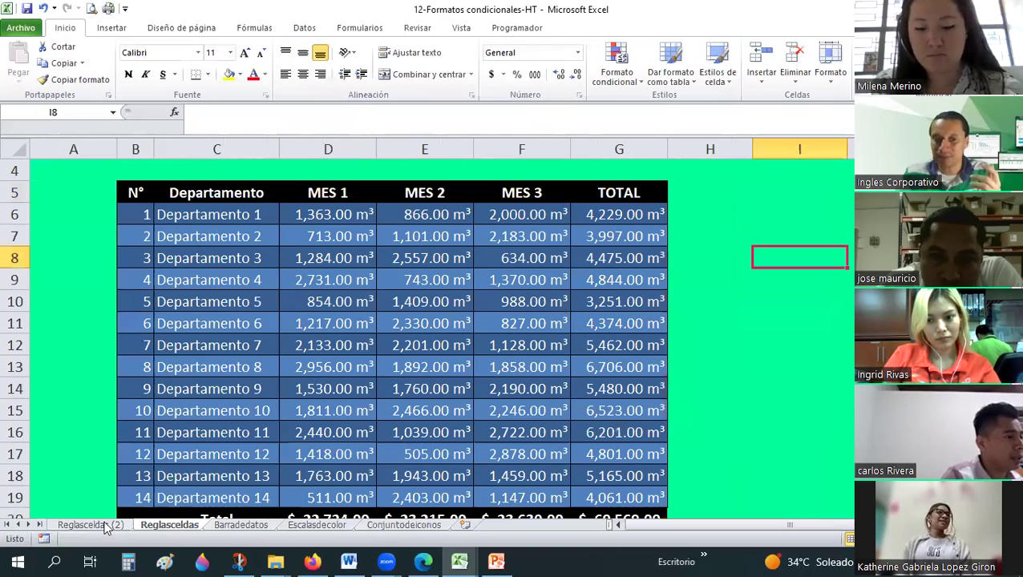
key("ctrl+Page_Up")
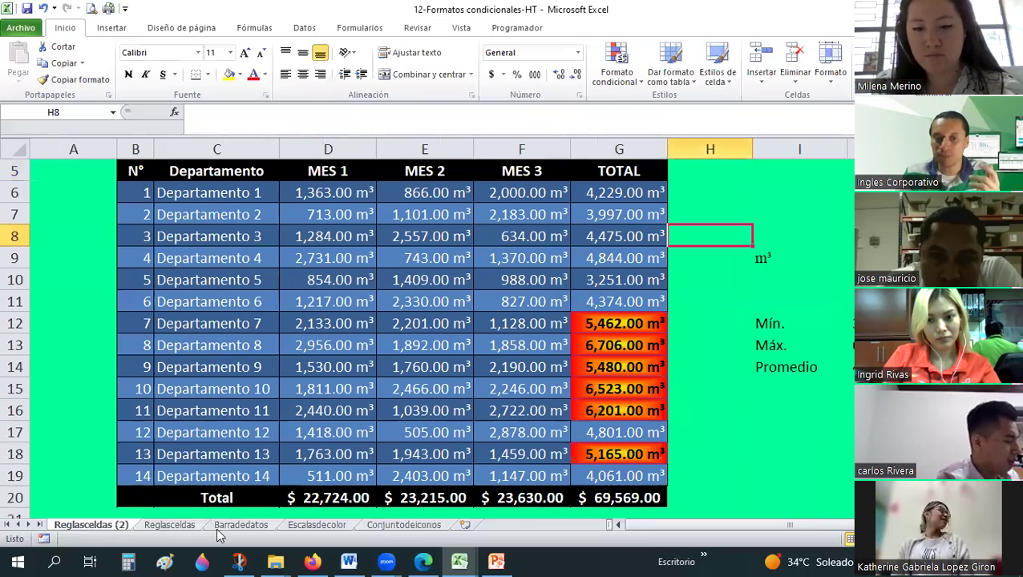
left_click(592, 314)
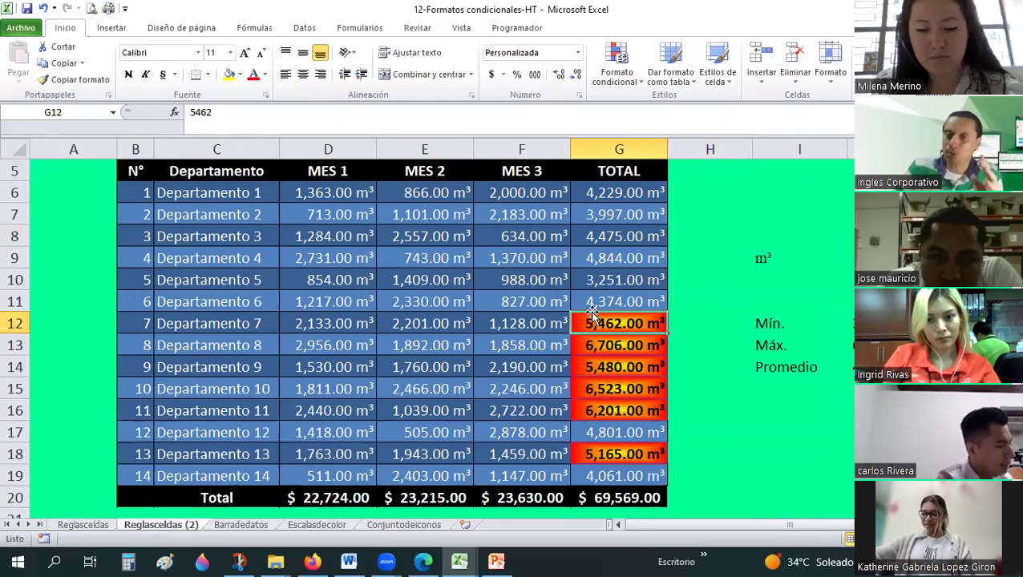
scroll(545, 294, "up", 2)
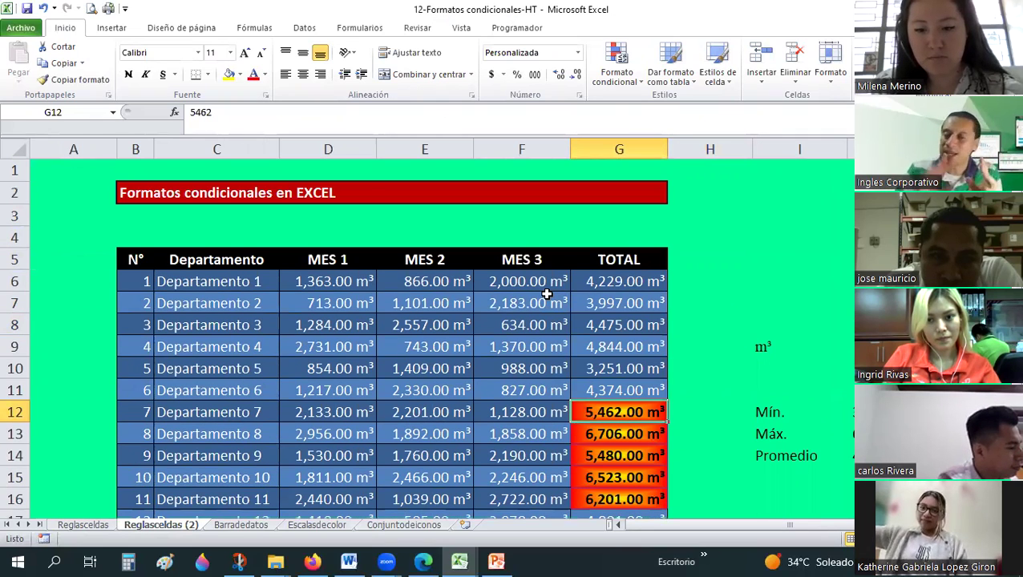
scroll(546, 294, "down", 2)
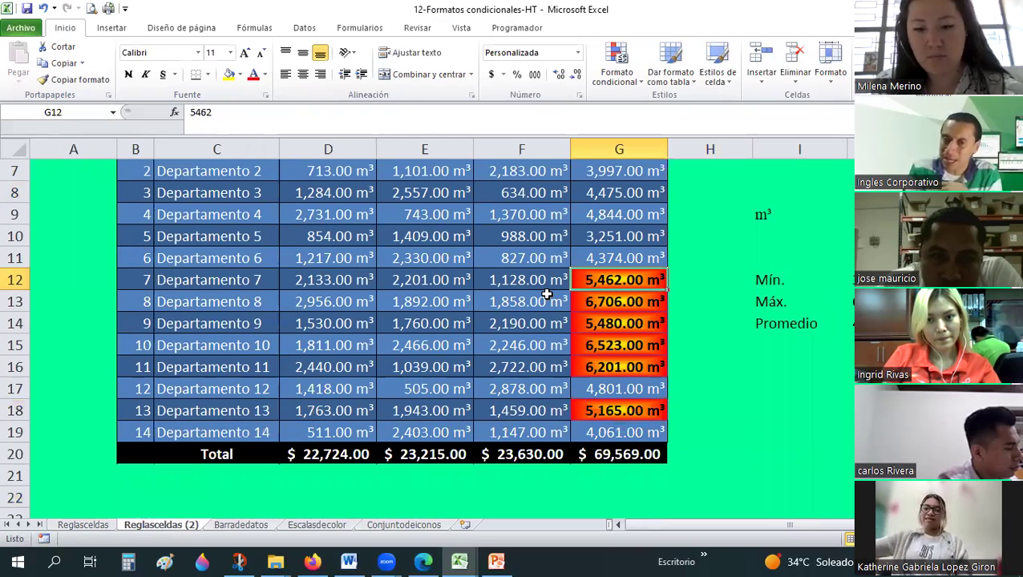